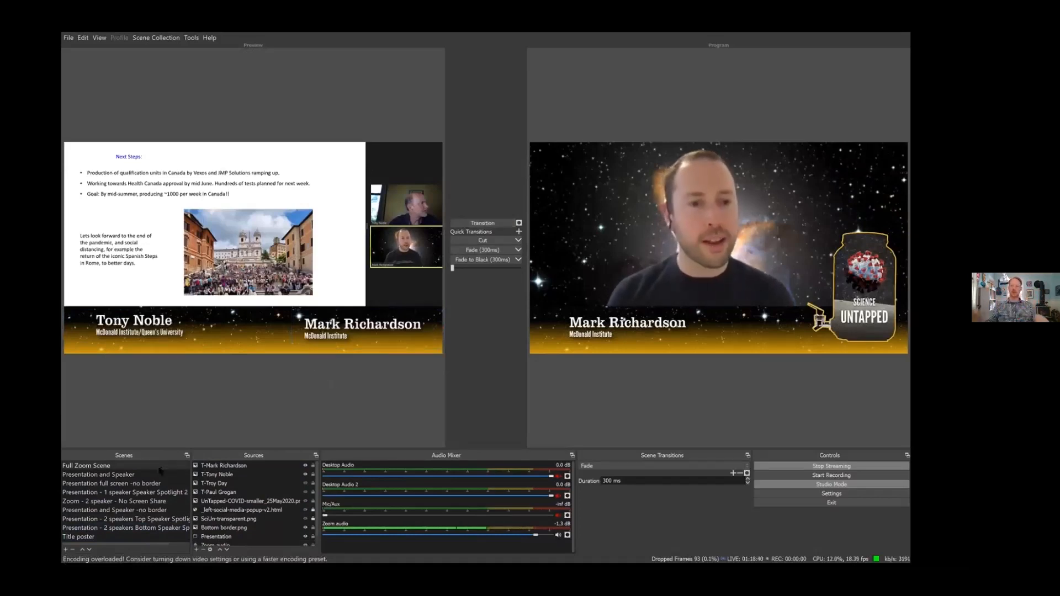
# - Transition the previewed scene to the program output and load the 'Presentation - 2 speakers Top Speaker Spotlight' scene into preview
pyautogui.moveTo(284, 481)
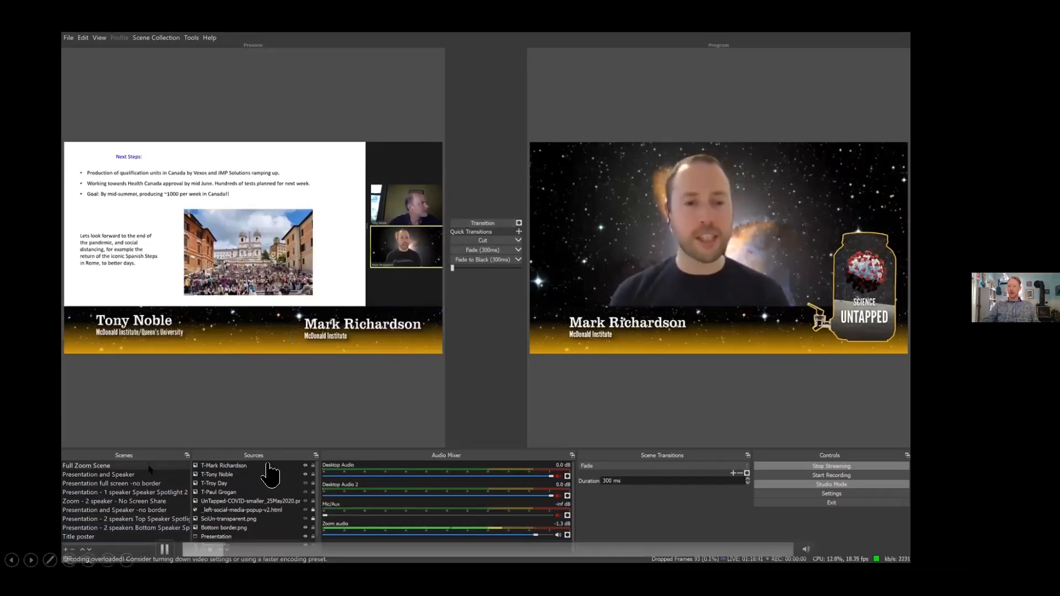
pyautogui.click(487, 225)
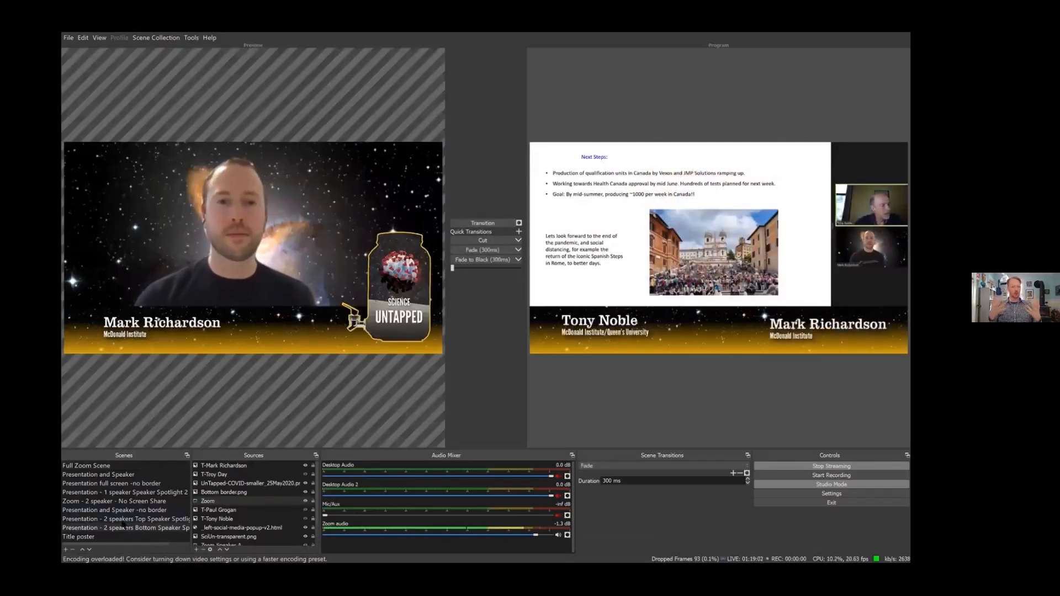
pyautogui.click(126, 519)
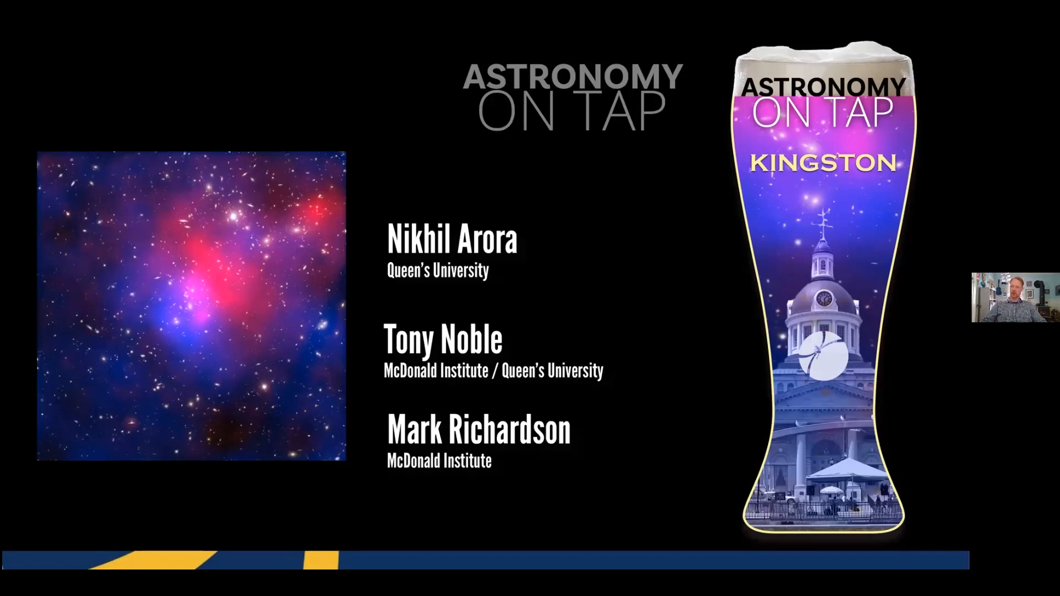
# - Advance the presentation slideshow forward by two slides
pyautogui.click(60, 280)
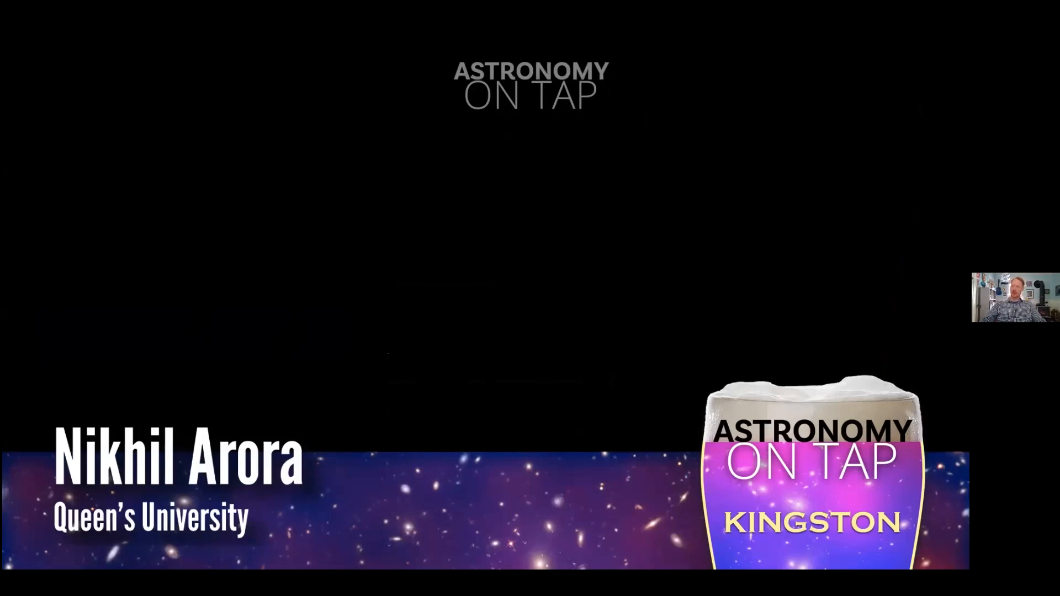
pyautogui.press('Right')
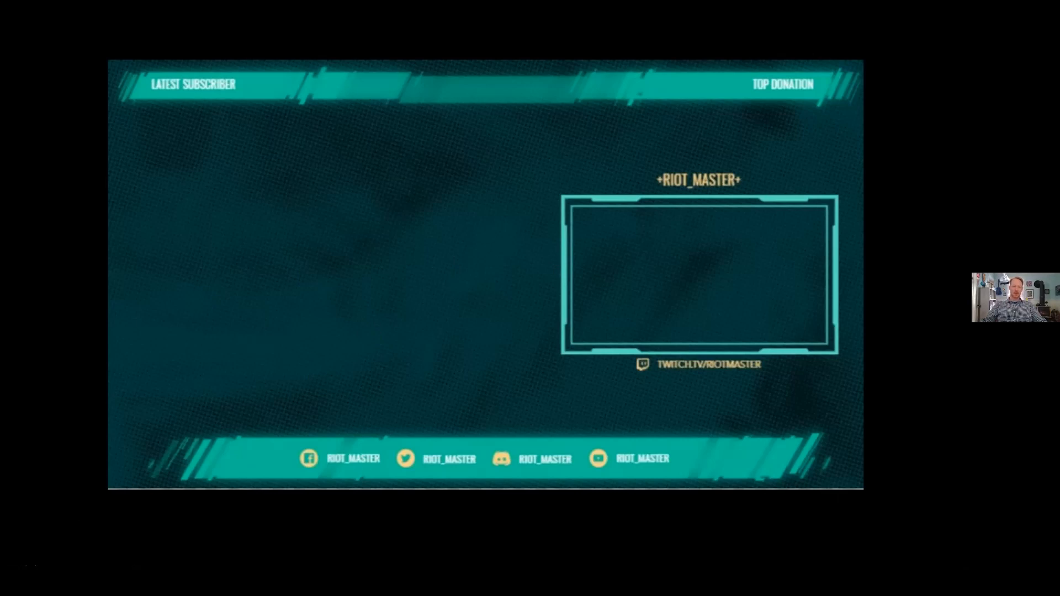
pyautogui.press('Right')
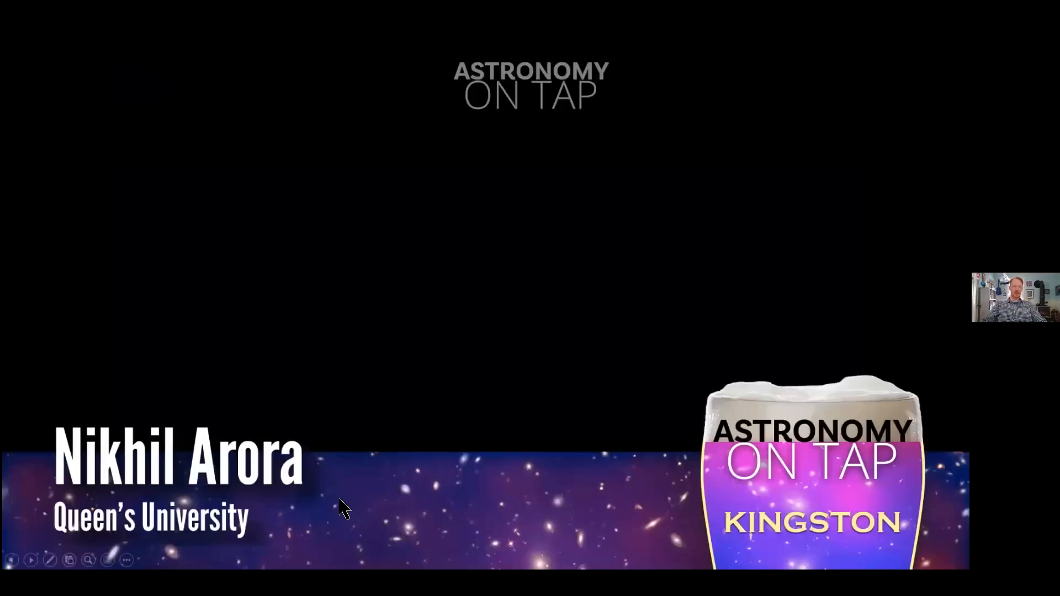
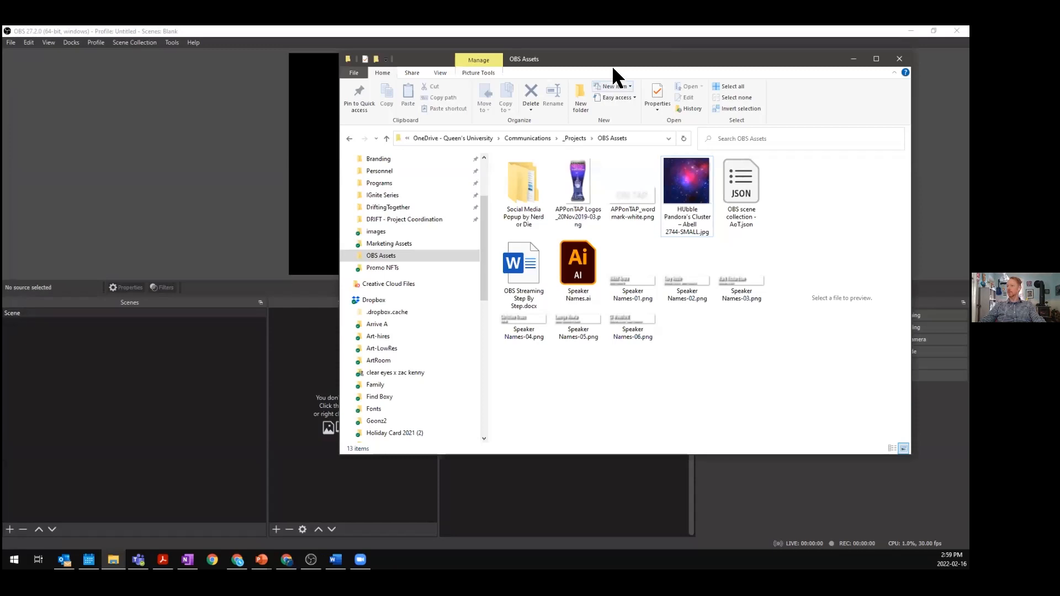
# - Move the file browser aside and add the APPonTAP Logos image to the scene by dropping it onto the canvas
pyautogui.moveTo(620, 59); pyautogui.dragTo(673, 59)
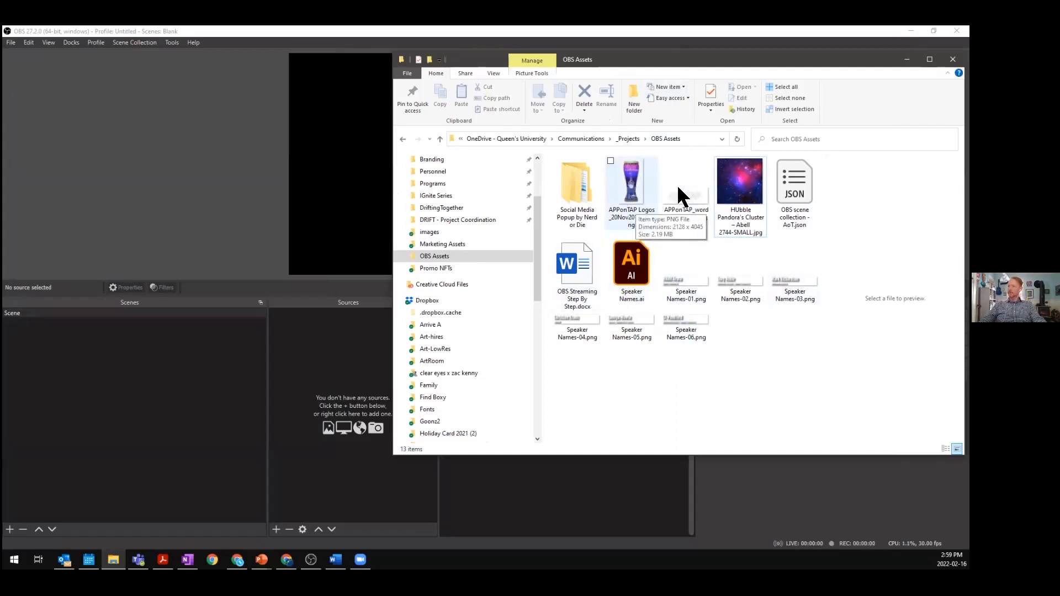
pyautogui.click(635, 205)
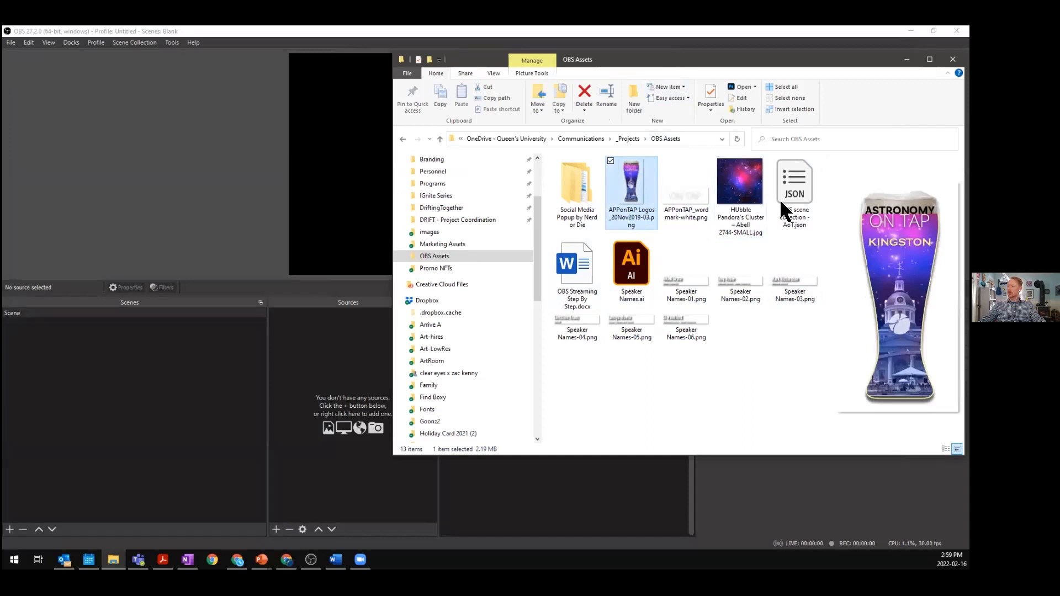
pyautogui.moveTo(642, 181); pyautogui.dragTo(313, 345)
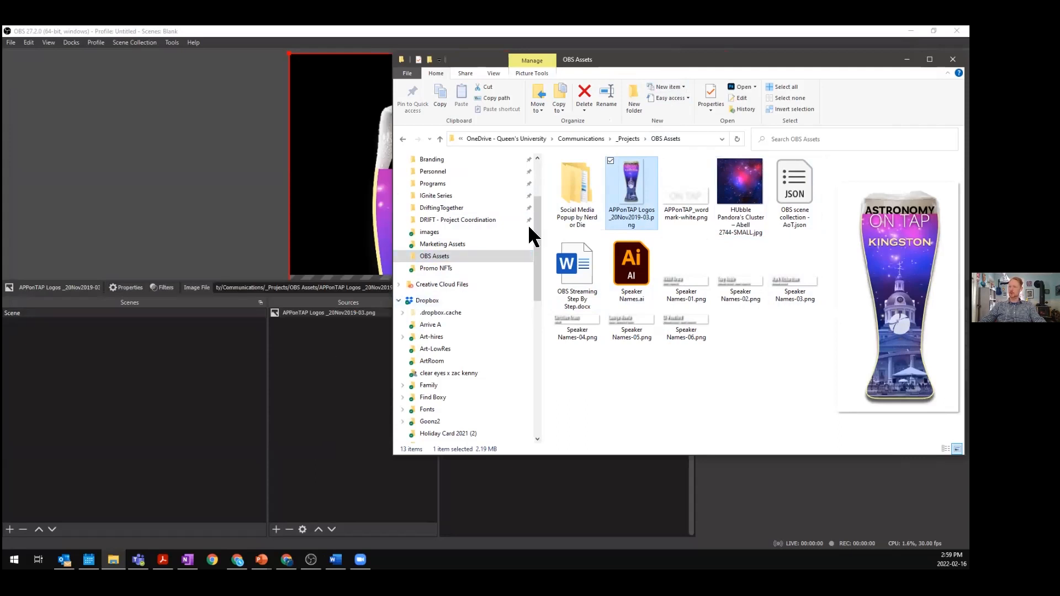
# - Add the HUbble Pandora's Cluster image and the APPonTAP_wordmark-white image to the scene from the asset folder
pyautogui.click(745, 203)
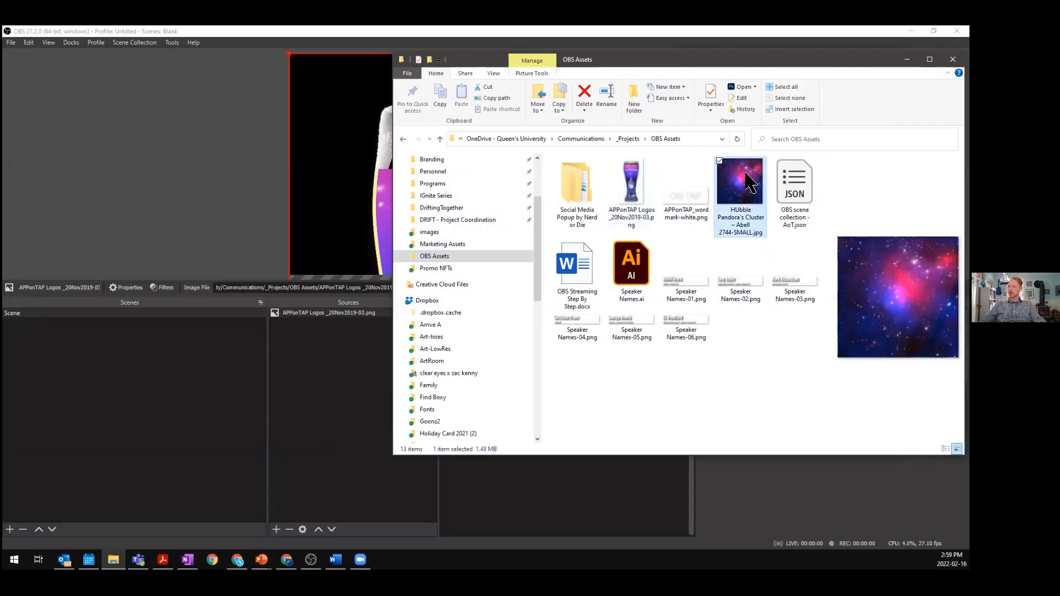
pyautogui.moveTo(750, 182); pyautogui.dragTo(307, 368)
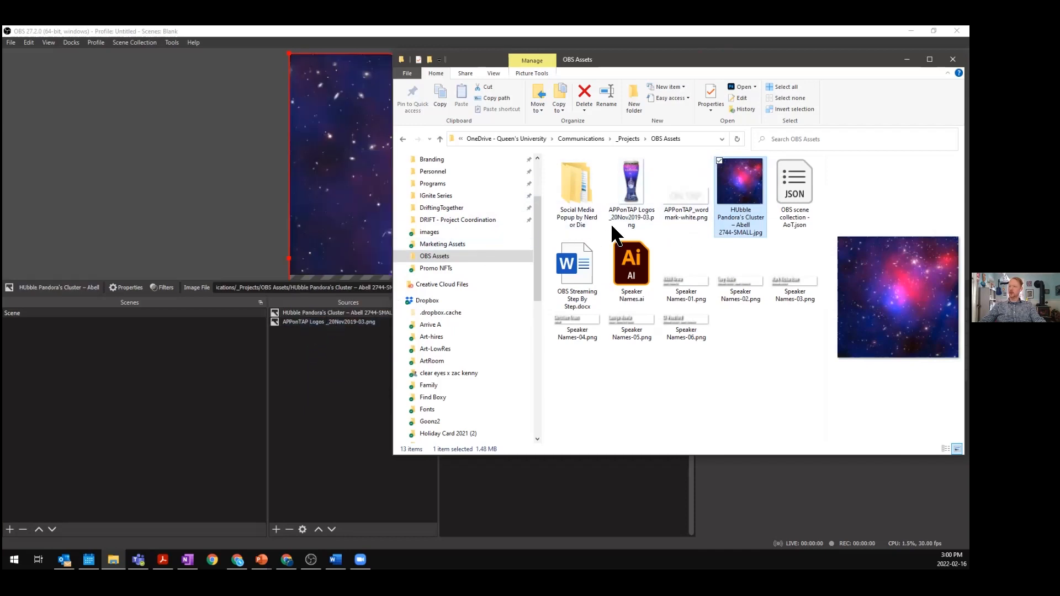
pyautogui.click(687, 196)
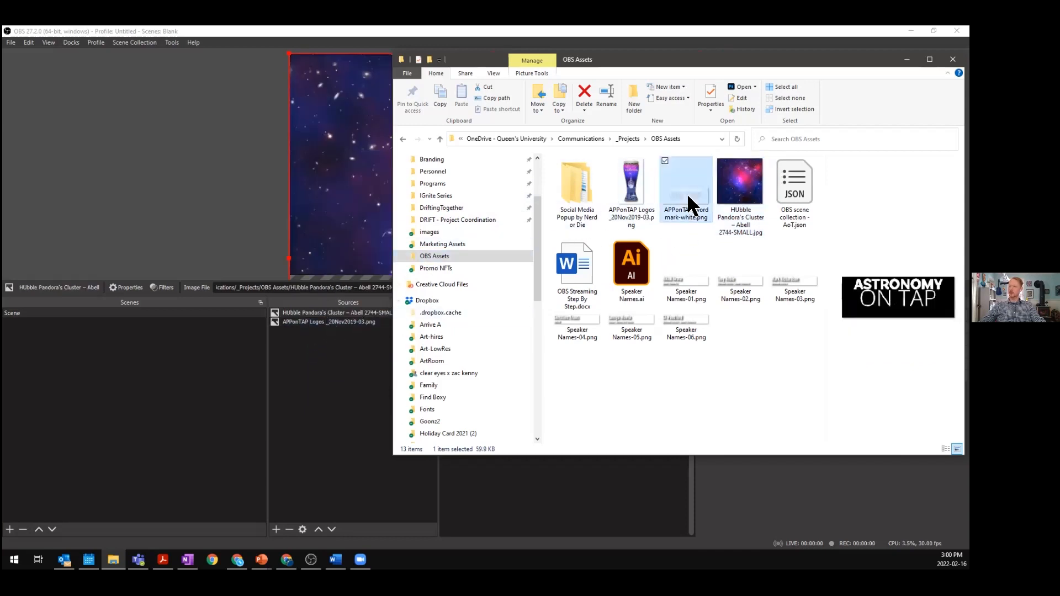
pyautogui.moveTo(690, 195); pyautogui.dragTo(313, 383)
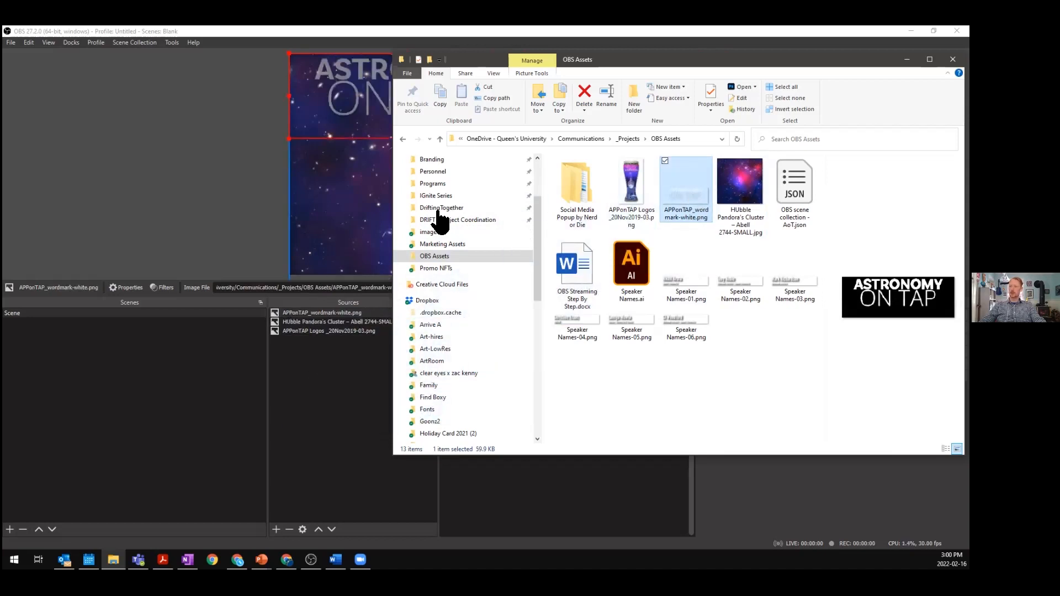
# - Preview the Speaker Names image files in the asset folder and return to the streaming software
pyautogui.click(694, 279)
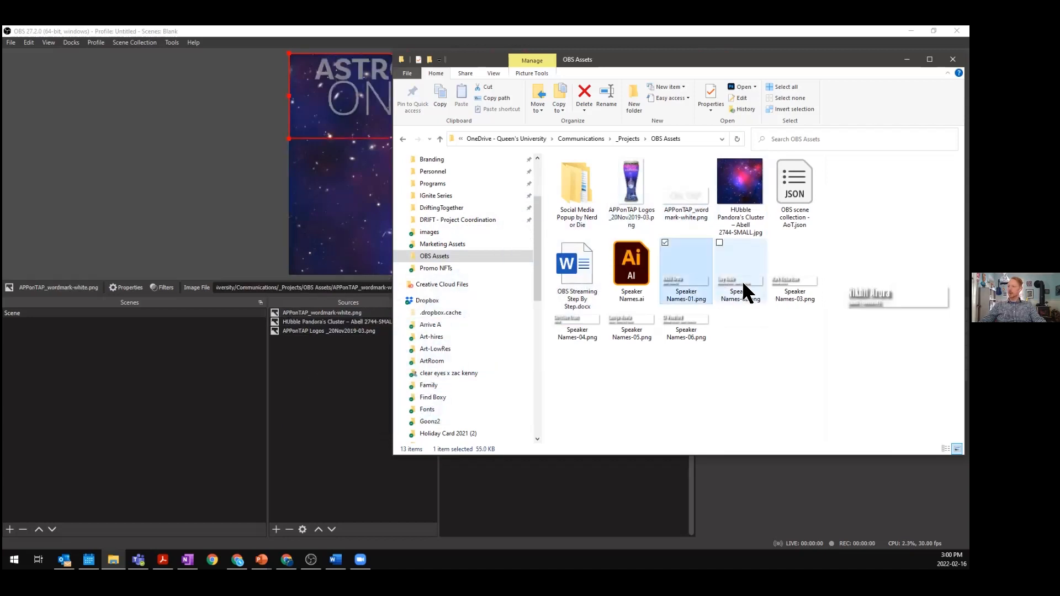
pyautogui.click(729, 280)
pyautogui.click(798, 285)
pyautogui.moveTo(827, 285); pyautogui.dragTo(677, 303)
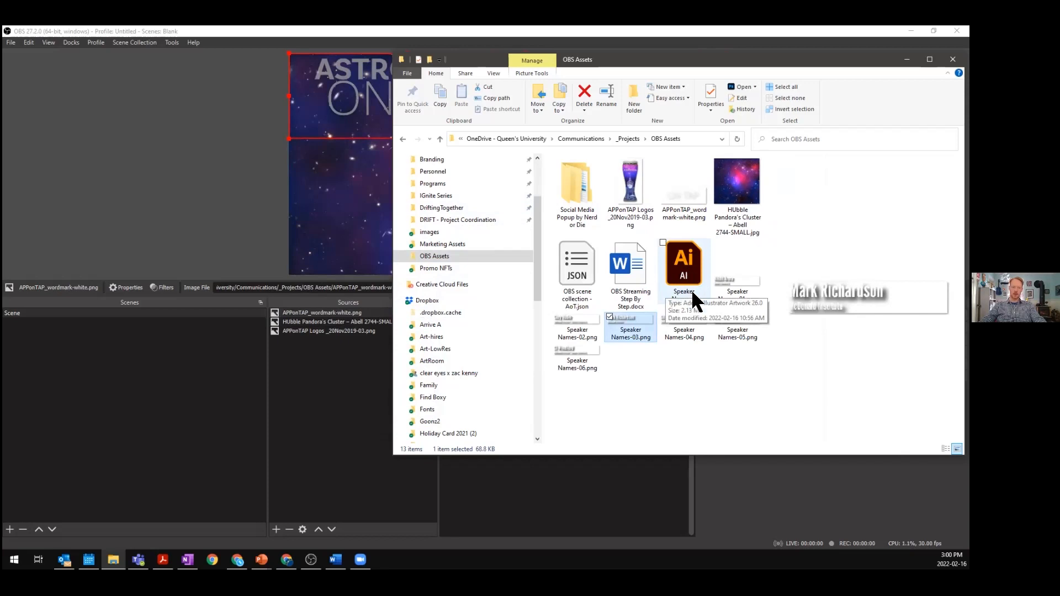
pyautogui.click(724, 285)
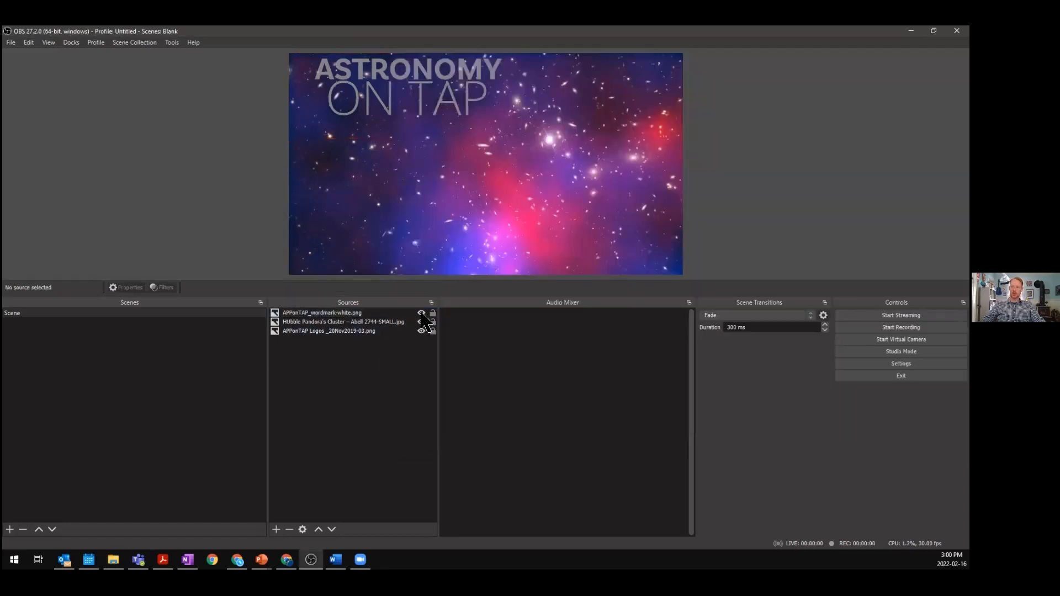
pyautogui.click(306, 349)
# - Add a new scene named Scene 2
pyautogui.click(10, 529)
pyautogui.click(467, 307)
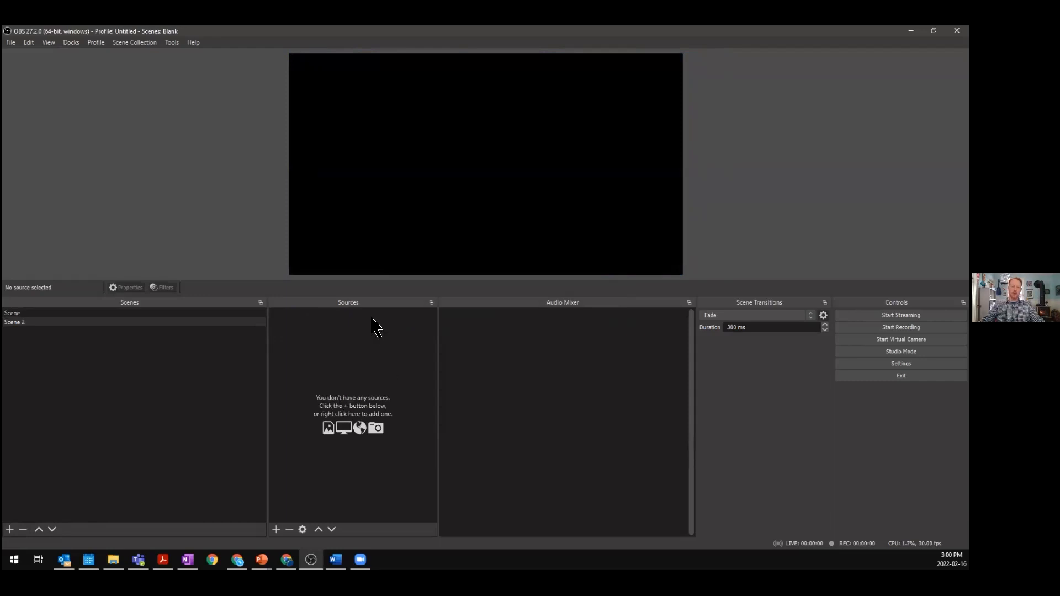
# - In the original Scene, resize the glass logo and Hubble background and move the logo to the top of the source order
pyautogui.click(204, 312)
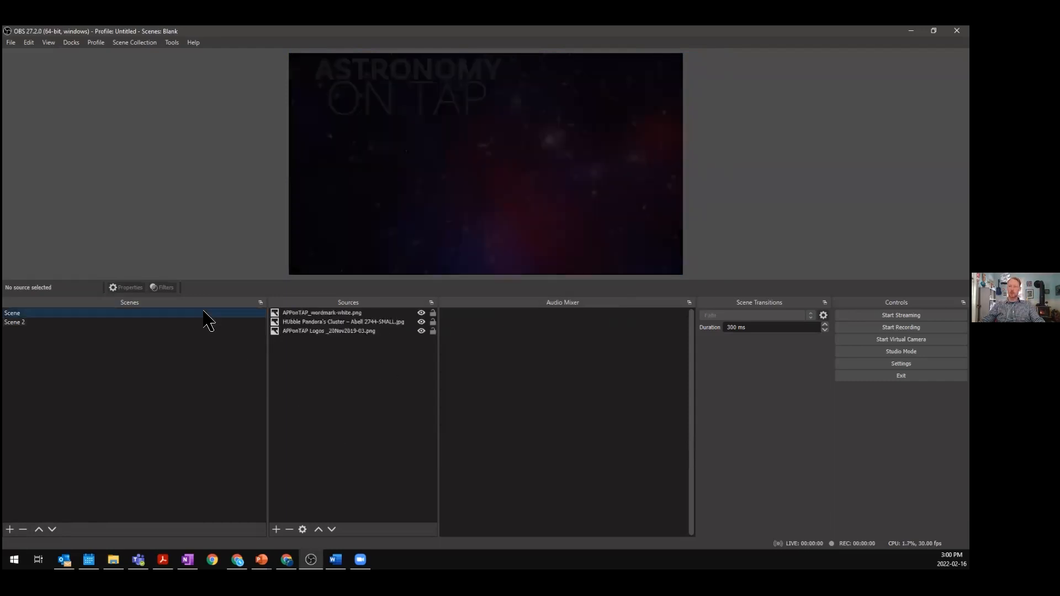
pyautogui.click(386, 196)
pyautogui.moveTo(515, 175); pyautogui.dragTo(522, 281)
pyautogui.click(523, 179)
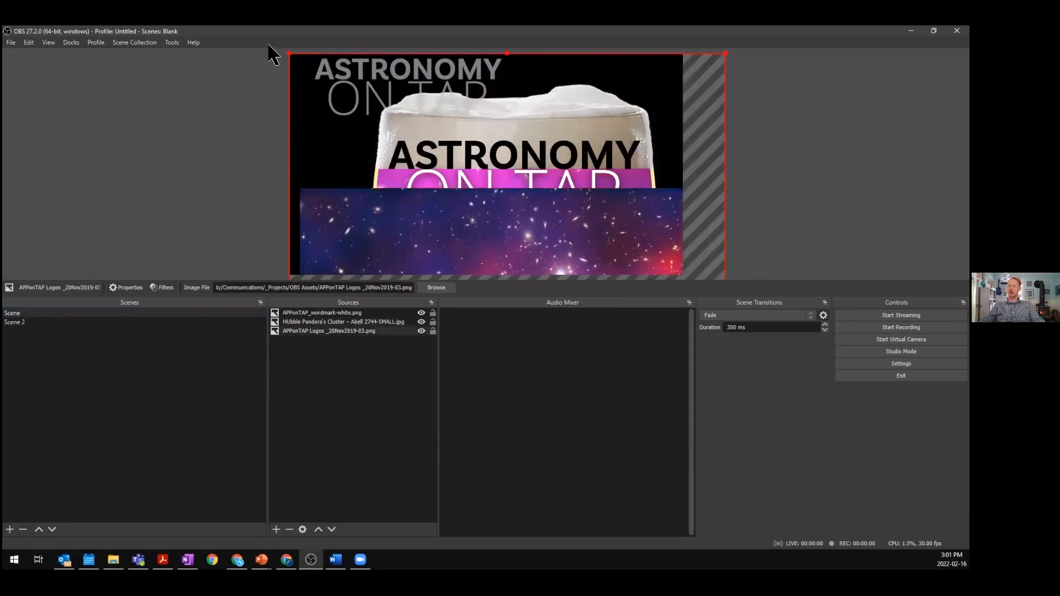
pyautogui.moveTo(287, 54); pyautogui.dragTo(507, 74)
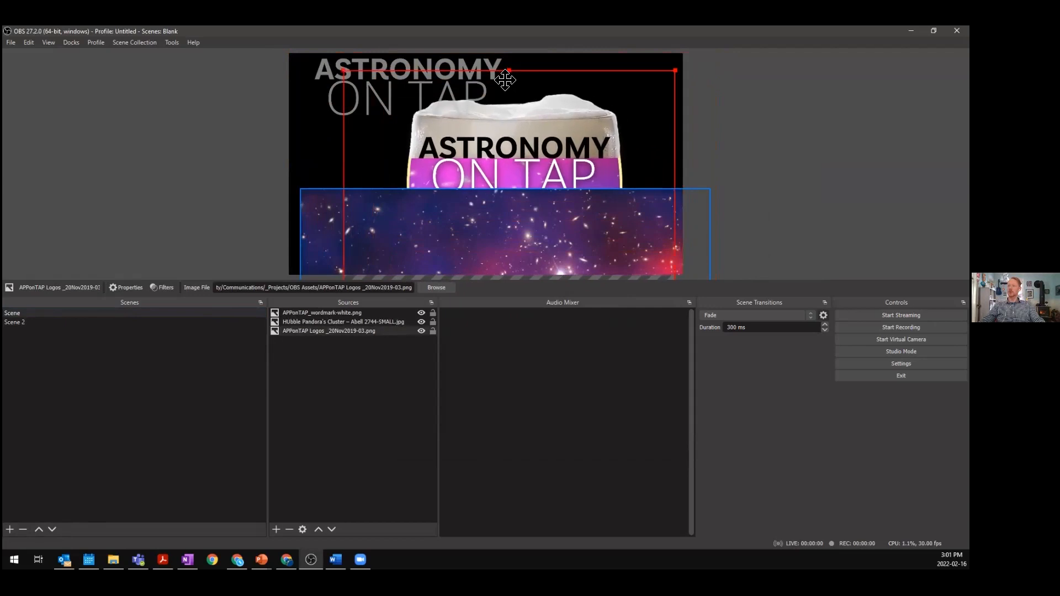
pyautogui.hotkey('ctrl', 'f')
pyautogui.moveTo(492, 161); pyautogui.dragTo(569, 206)
pyautogui.moveTo(301, 331); pyautogui.dragTo(295, 310)
# - Shrink the glass logo into the lower-right corner and the wordmark into the top-left corner of the canvas
pyautogui.moveTo(584, 143); pyautogui.dragTo(636, 234)
pyautogui.moveTo(379, 216); pyautogui.dragTo(362, 256)
pyautogui.click(422, 102)
pyautogui.moveTo(507, 139); pyautogui.dragTo(668, 73)
pyautogui.moveTo(596, 87); pyautogui.dragTo(312, 79)
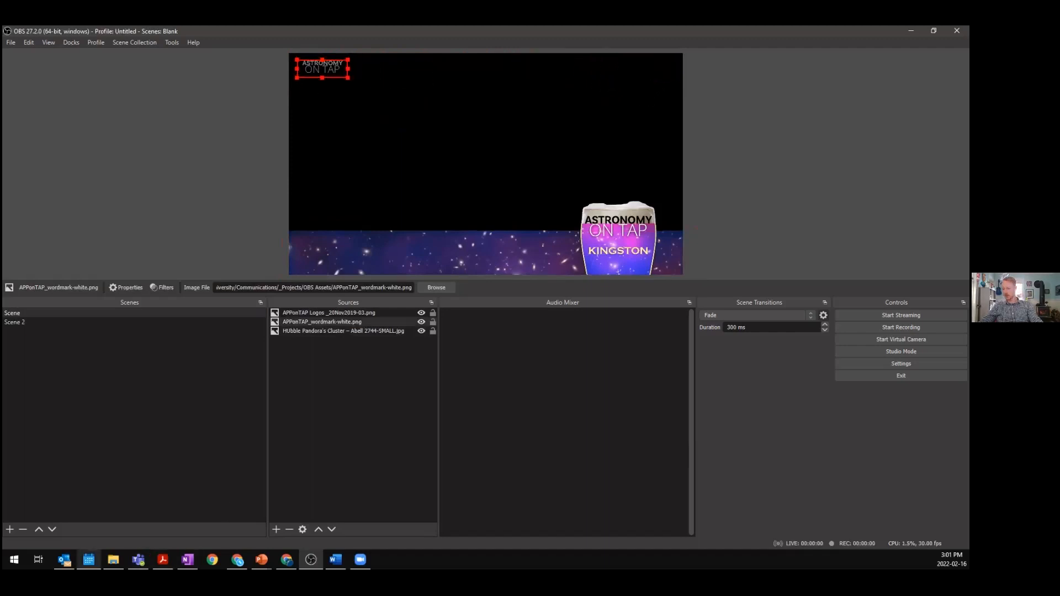
# - Add the Speaker Names-01 image to the scene and position it in the lower-left above the starfield strip
pyautogui.click(113, 559)
pyautogui.moveTo(739, 265); pyautogui.dragTo(310, 413)
pyautogui.click(310, 414)
pyautogui.moveTo(354, 78); pyautogui.dragTo(366, 237)
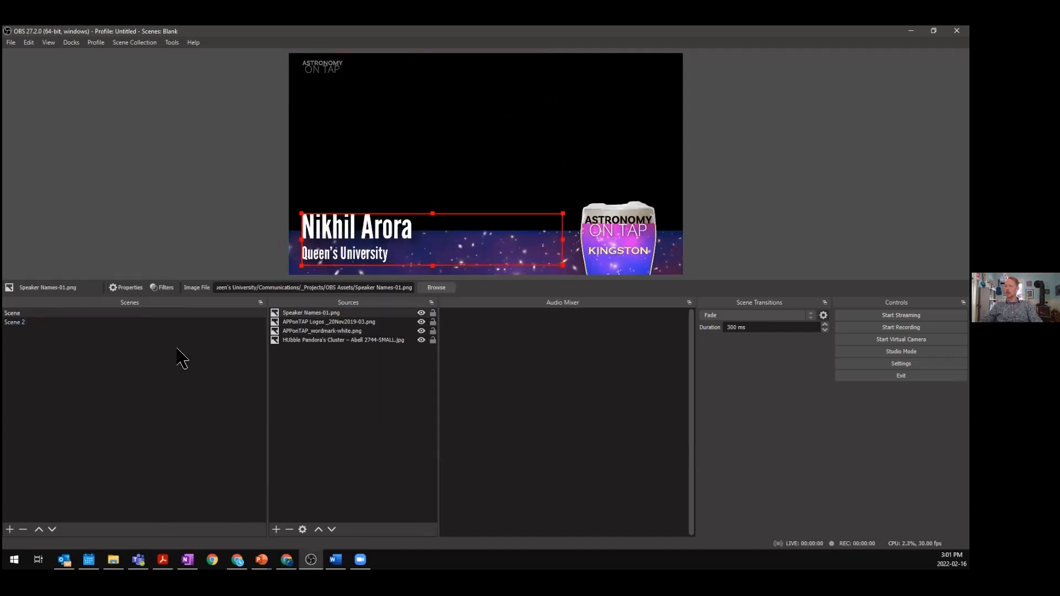
# - Add another new scene named Scene 3
pyautogui.click(136, 312)
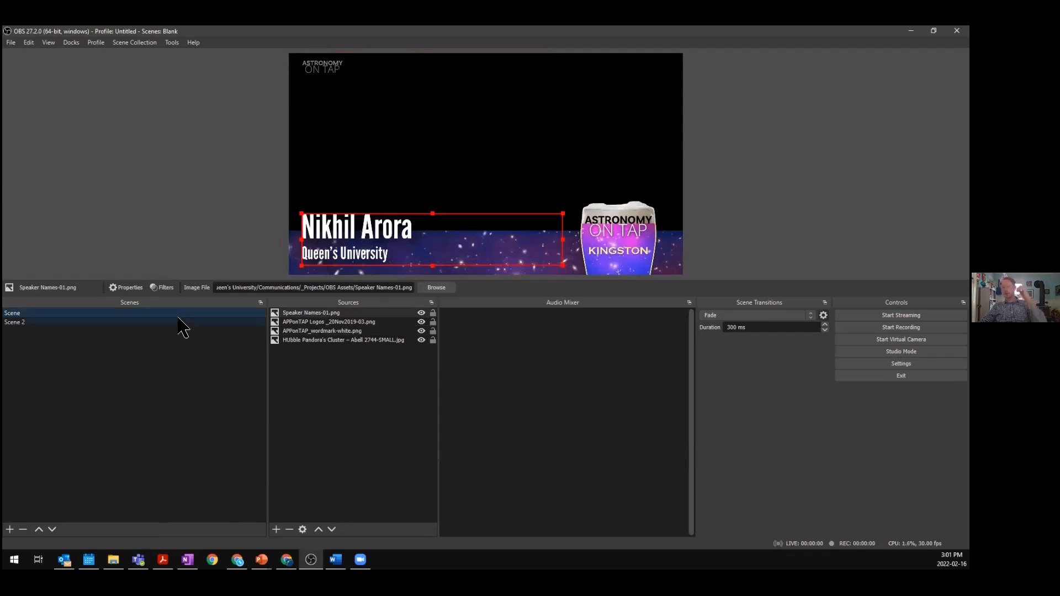
pyautogui.rightClick(236, 319)
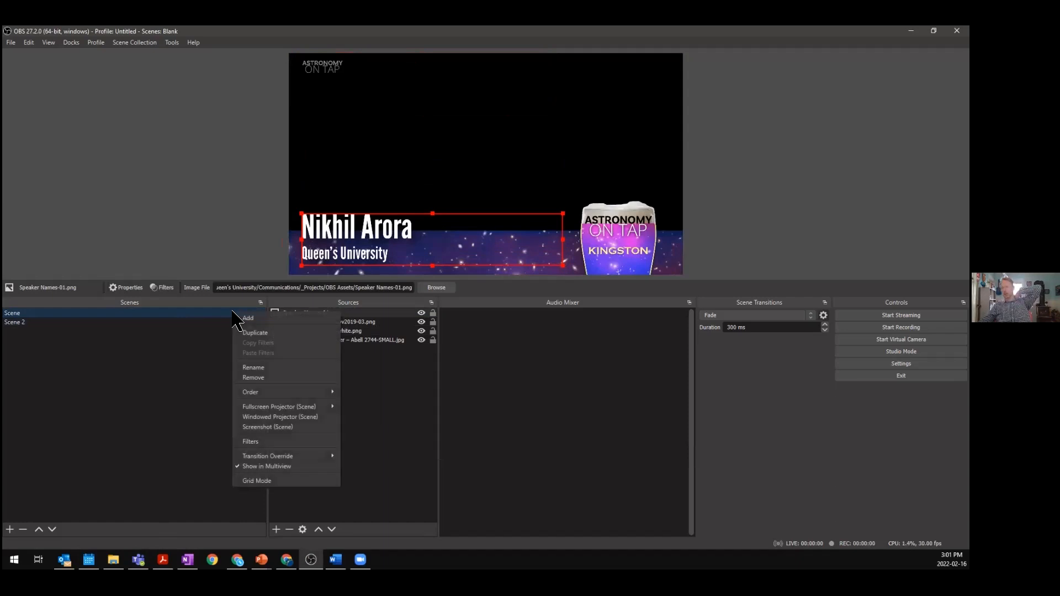
pyautogui.click(248, 319)
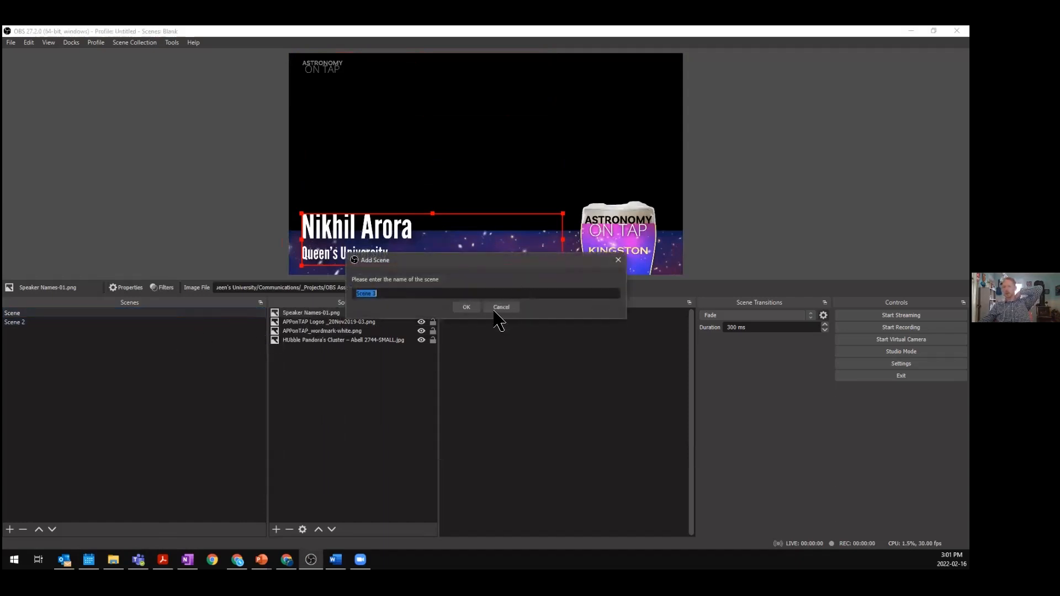
pyautogui.click(468, 308)
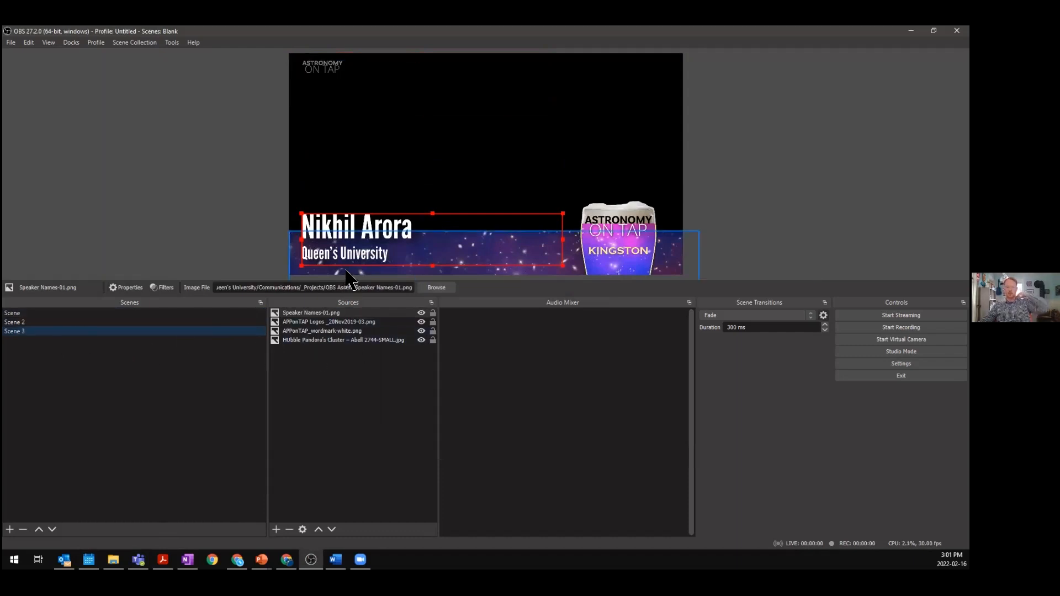
# - Switch between the scenes to compare their sources
pyautogui.click(75, 322)
pyautogui.click(76, 331)
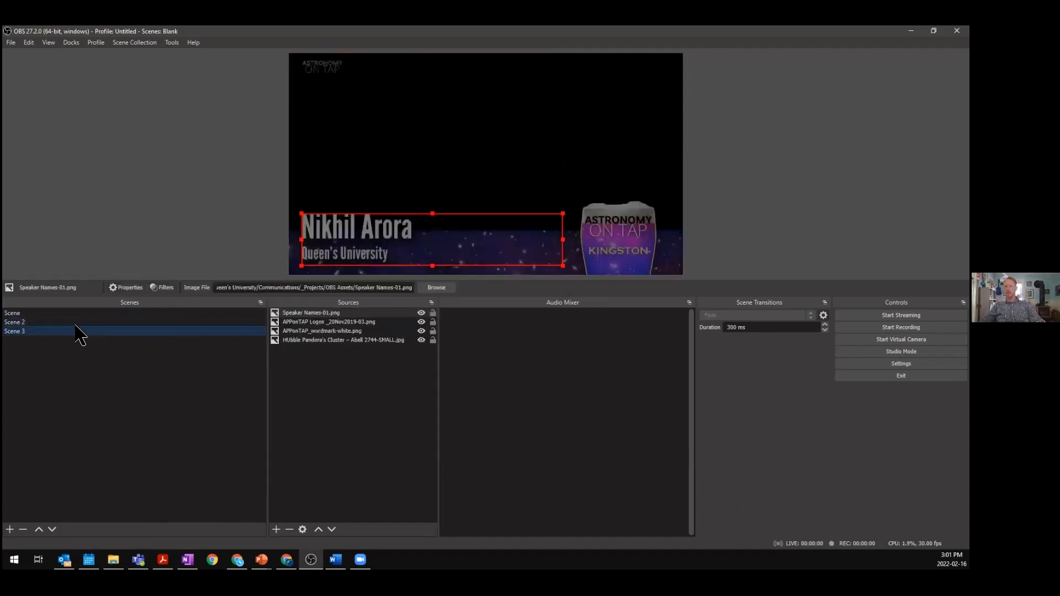
pyautogui.click(98, 322)
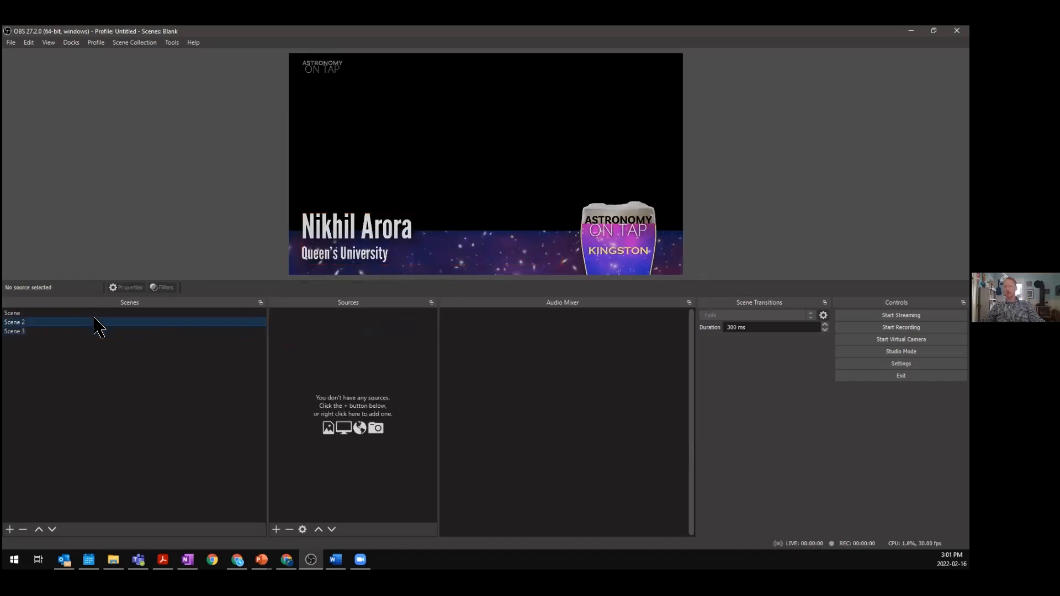
pyautogui.click(216, 313)
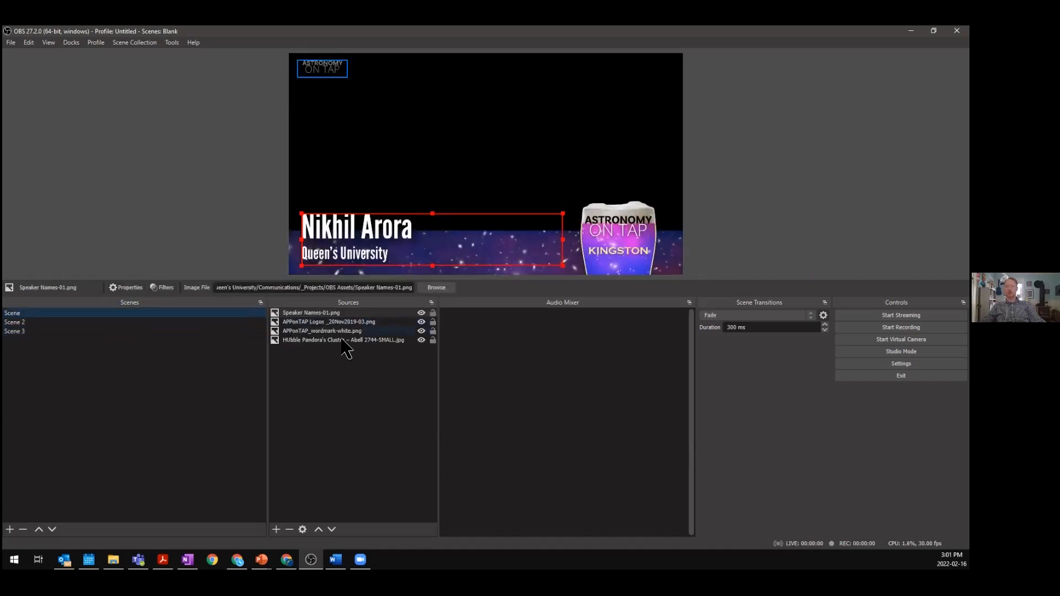
# - Copy the HUbble Pandora's Cluster source from Scene and paste it into Scene 2
pyautogui.click(339, 339)
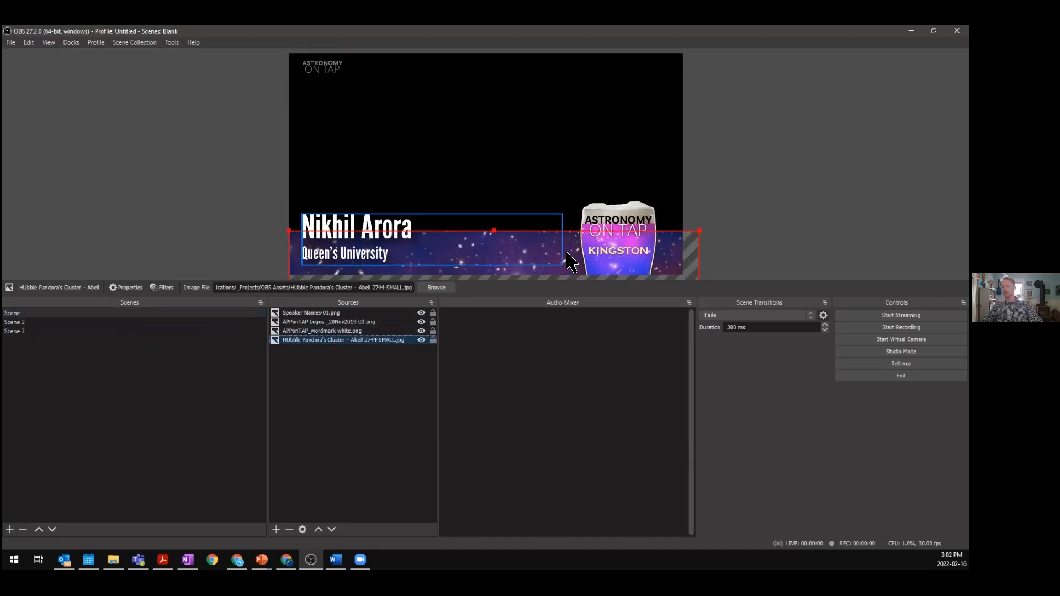
pyautogui.click(29, 323)
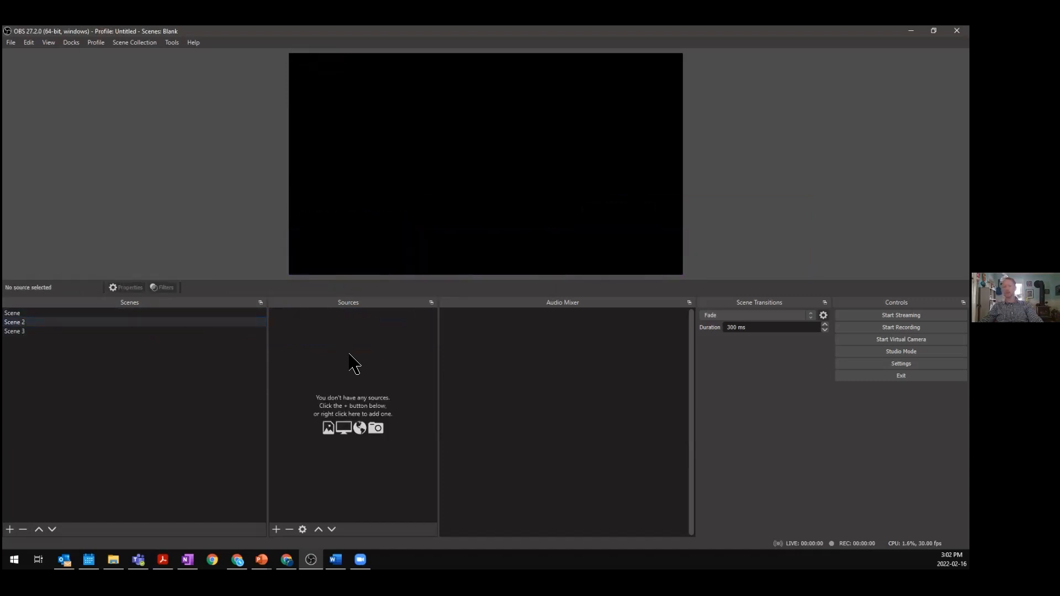
pyautogui.hotkey('ctrl', 'v')
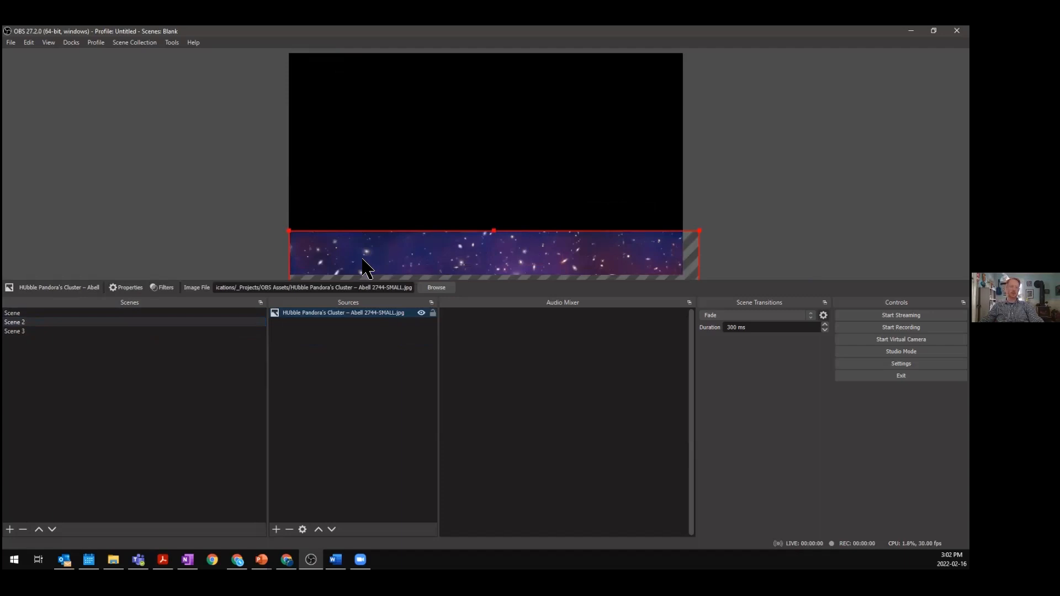
pyautogui.click(197, 314)
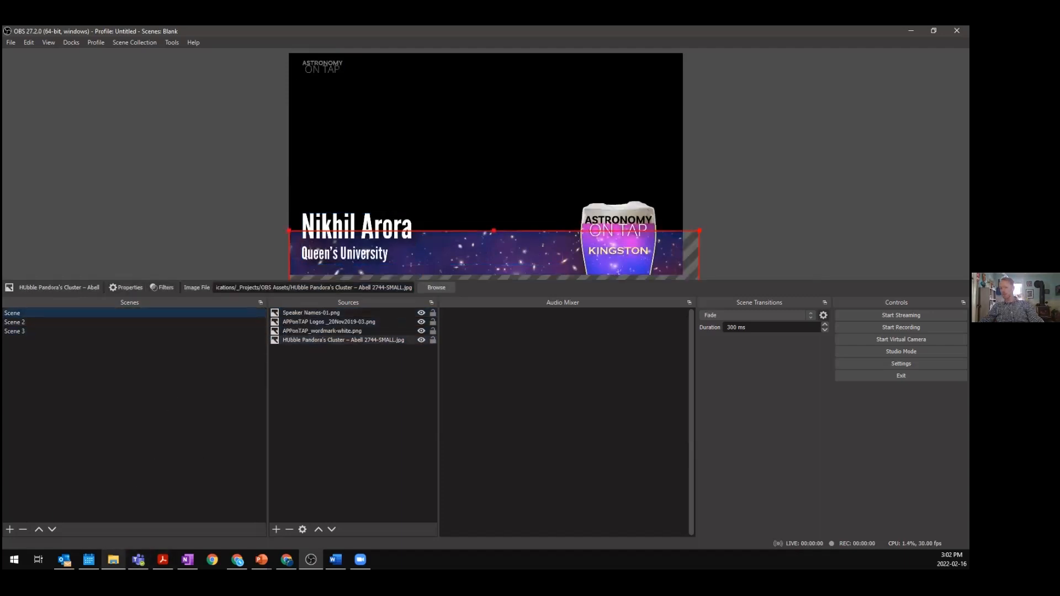
# - Remove Scene 2 and Scene 3, keeping only the original Scene
pyautogui.moveTo(114, 560)
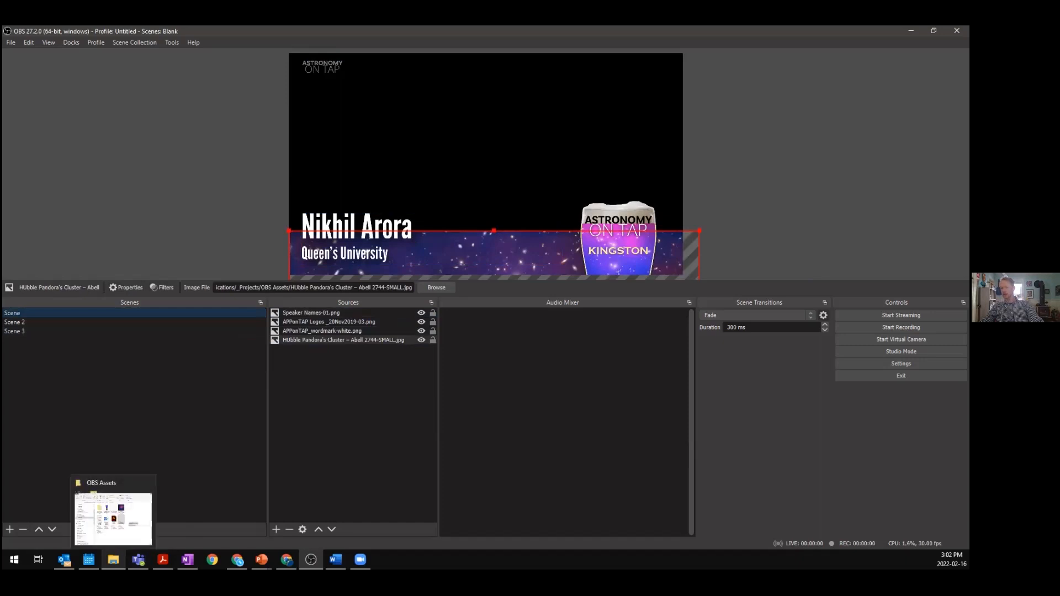
pyautogui.click(41, 324)
pyautogui.click(44, 331)
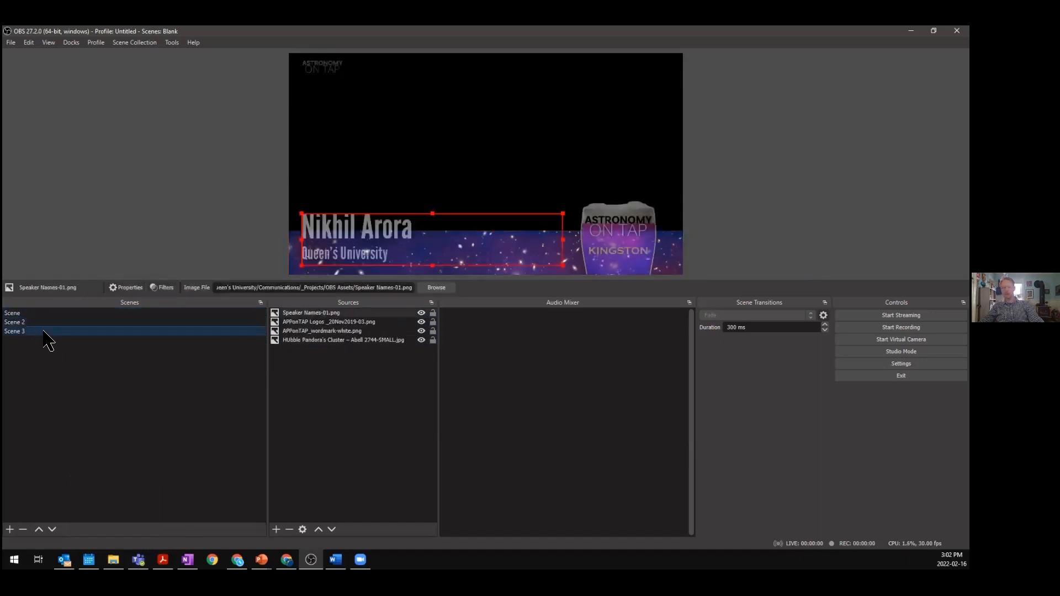
pyautogui.click(46, 324)
pyautogui.rightClick(45, 325)
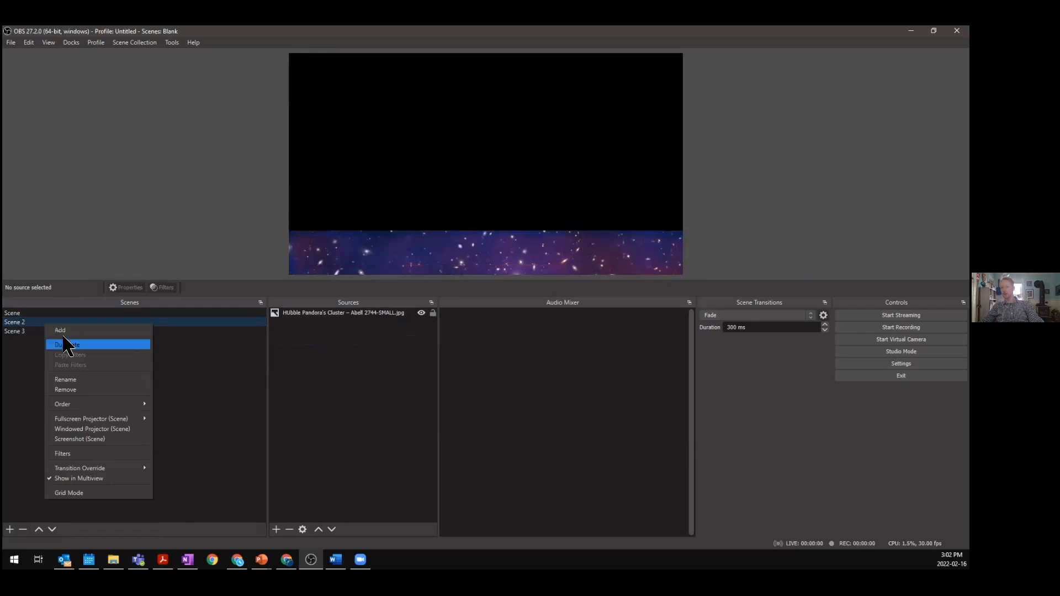
pyautogui.click(82, 390)
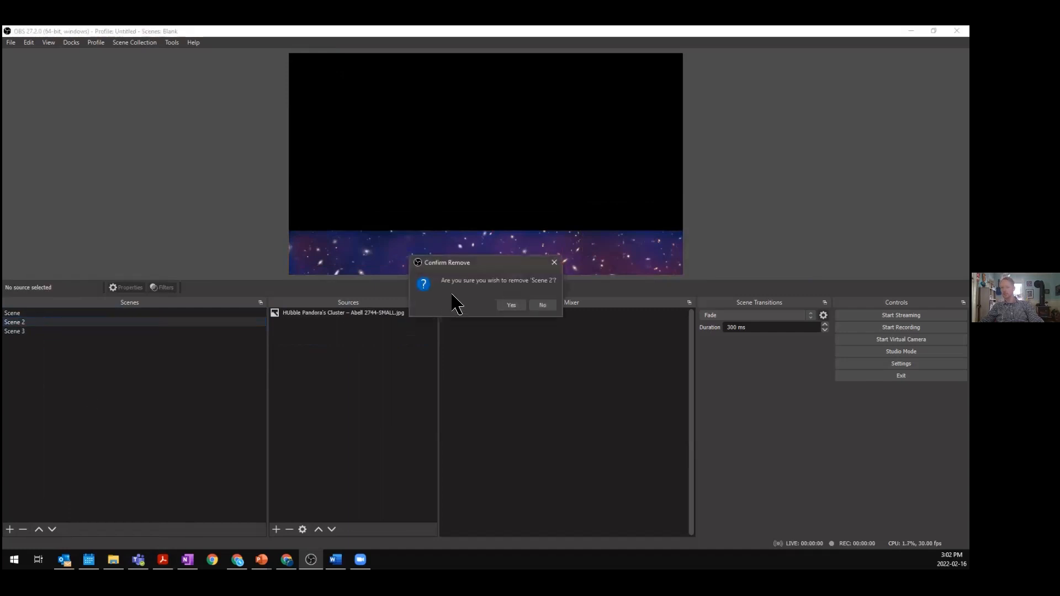
pyautogui.click(511, 306)
pyautogui.rightClick(72, 328)
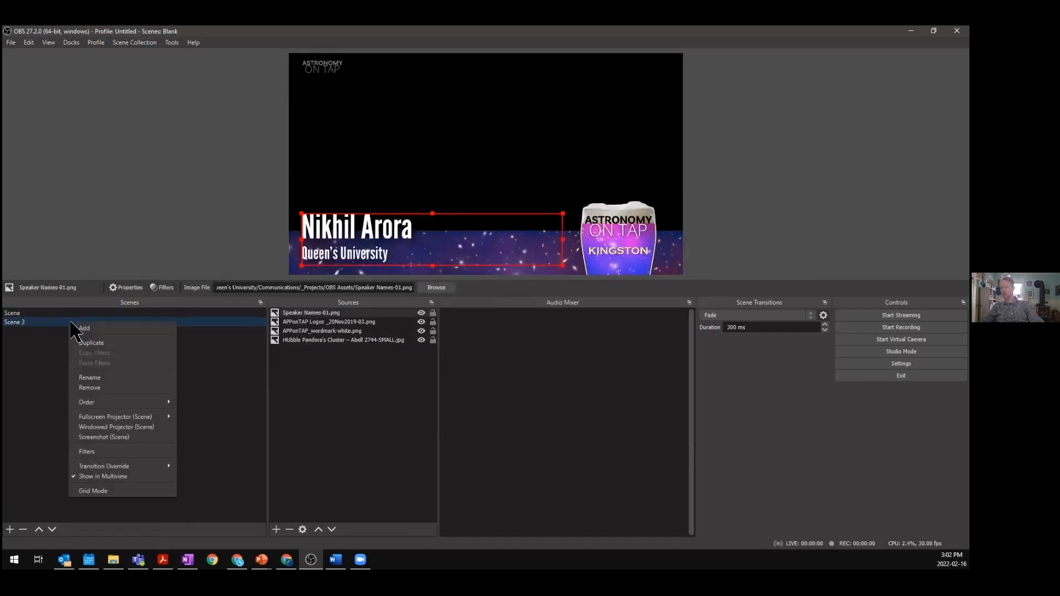
pyautogui.click(111, 388)
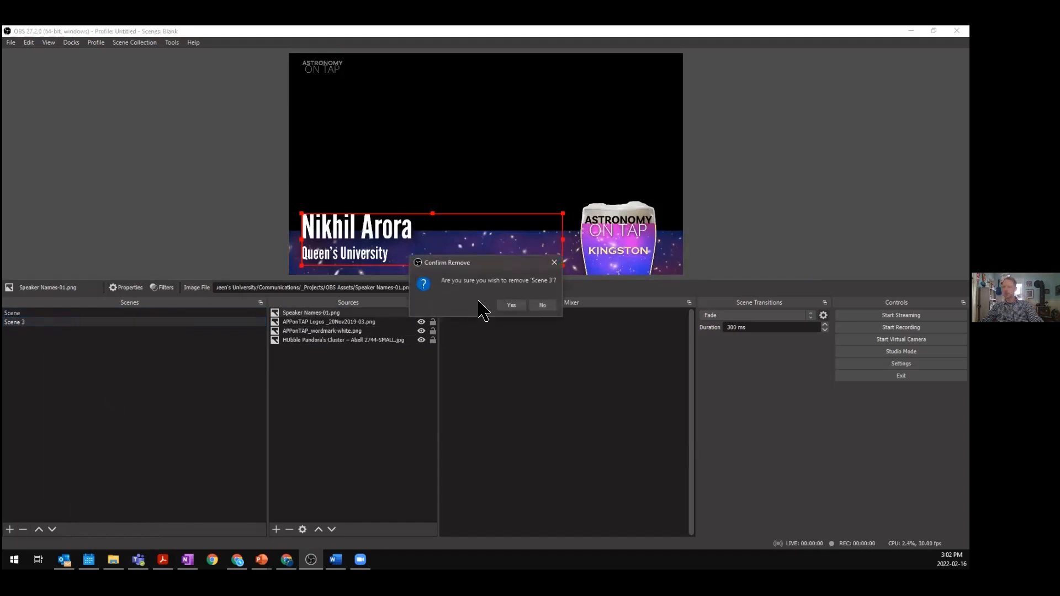
pyautogui.click(511, 306)
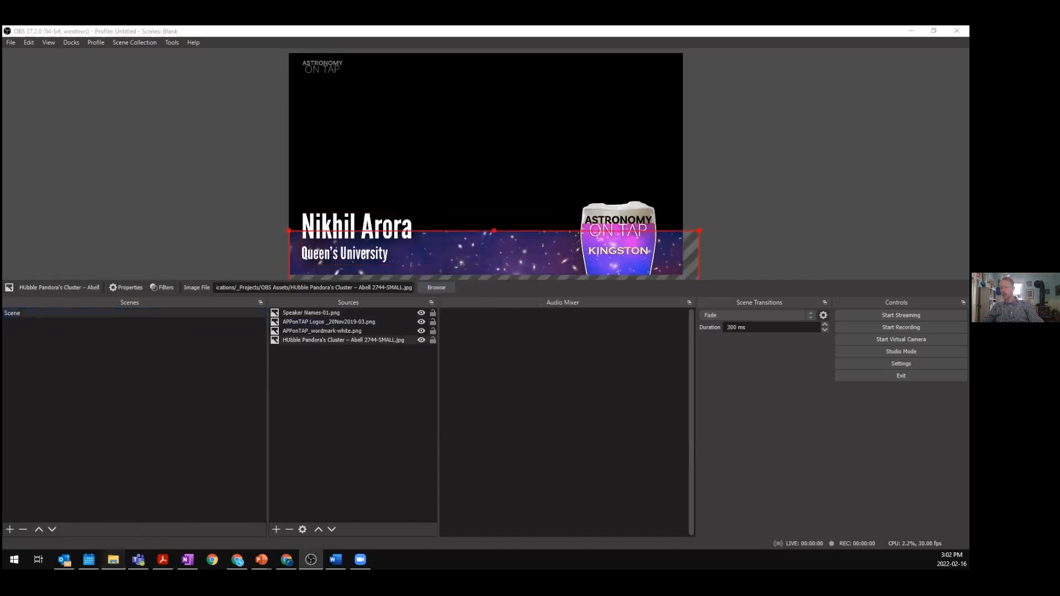
# - Add the Lina Necib (MIT) McDonald Institute Seminar.mp4 video file from the OBS Assets folder to Scene
pyautogui.click(113, 560)
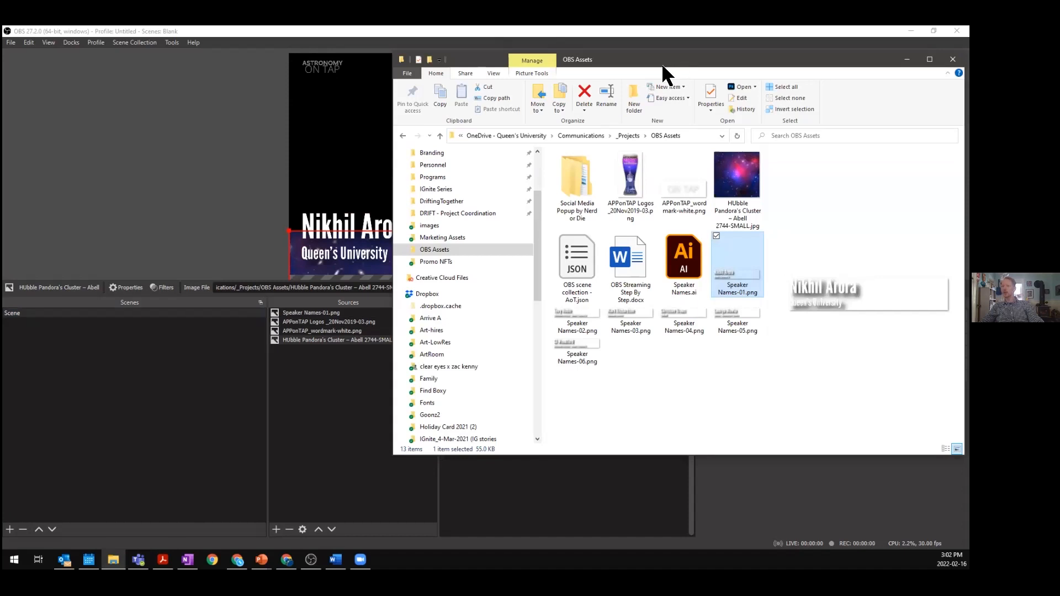
pyautogui.moveTo(661, 63); pyautogui.dragTo(969, 63)
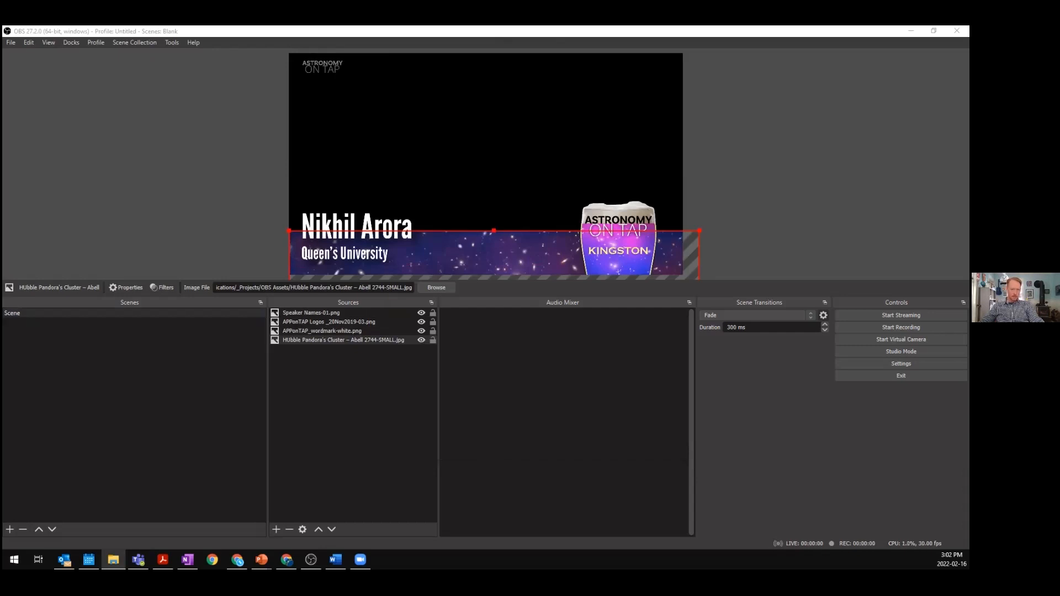
pyautogui.moveTo(969, 386); pyautogui.dragTo(350, 403)
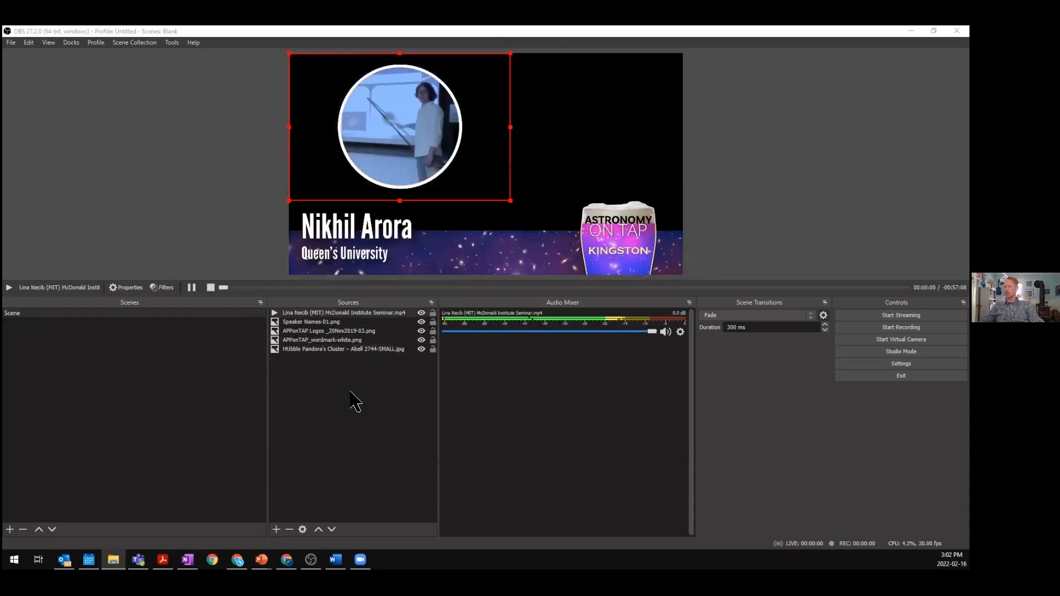
# - Add a new scene named Scene 2
pyautogui.click(349, 313)
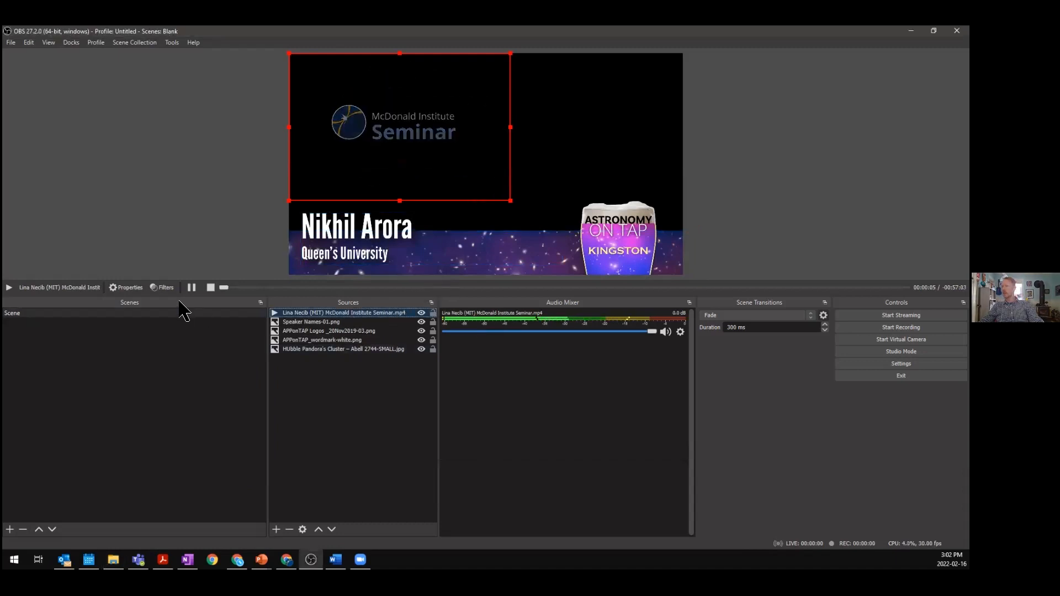
pyautogui.click(378, 243)
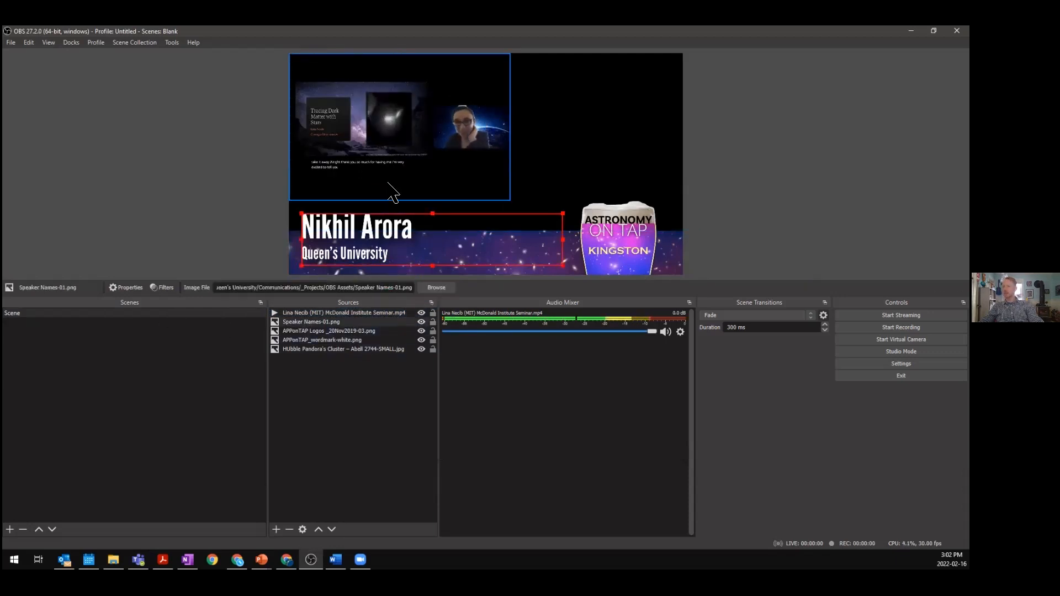
pyautogui.click(10, 529)
pyautogui.click(466, 308)
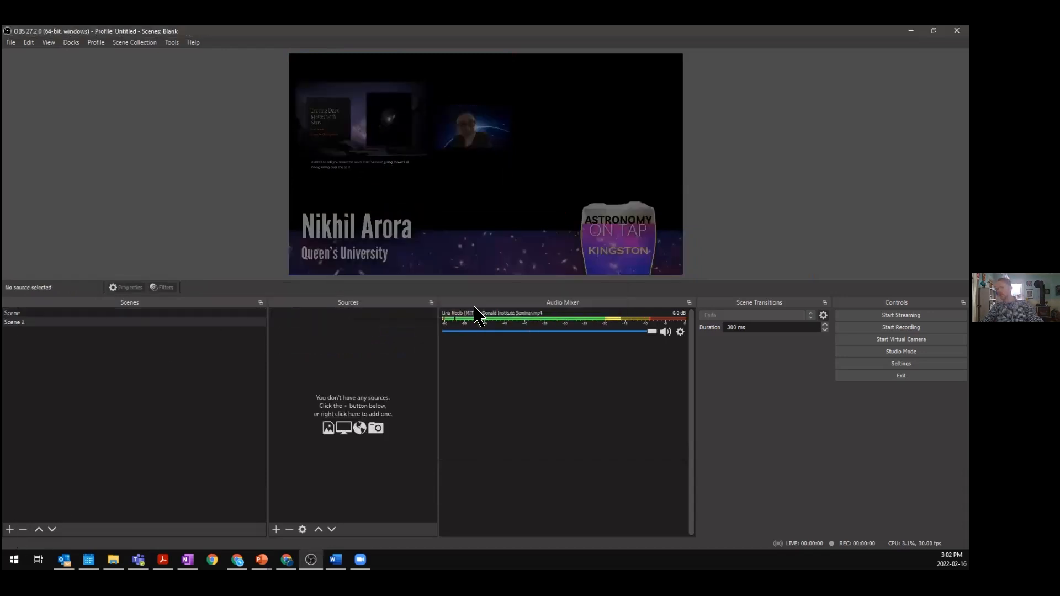
# - Copy the seminar video source from Scene and paste it into Scene 2
pyautogui.click(318, 313)
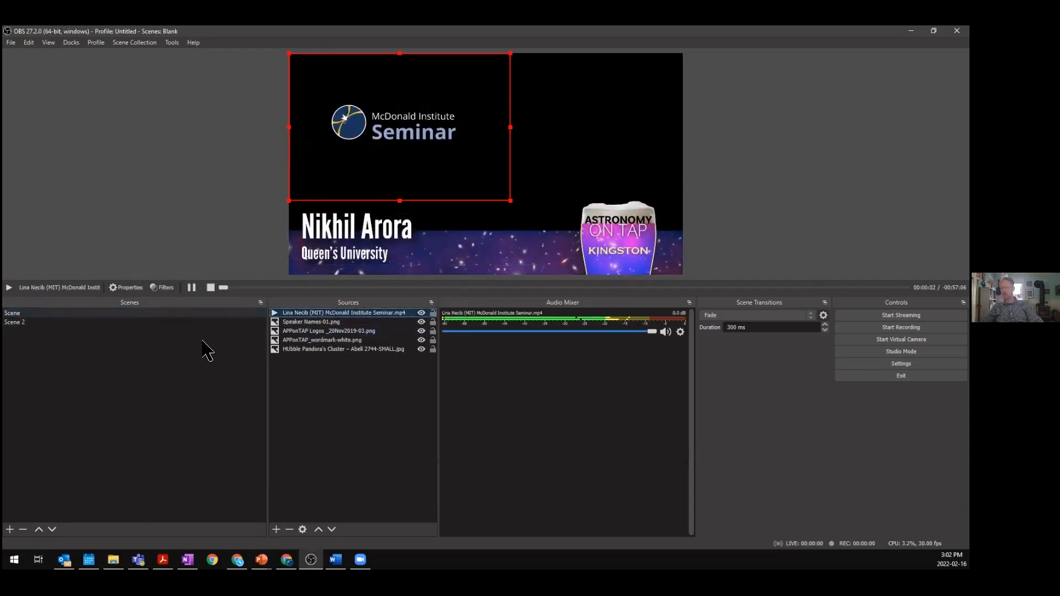
pyautogui.click(223, 323)
pyautogui.hotkey('ctrl', 'v')
pyautogui.click(356, 350)
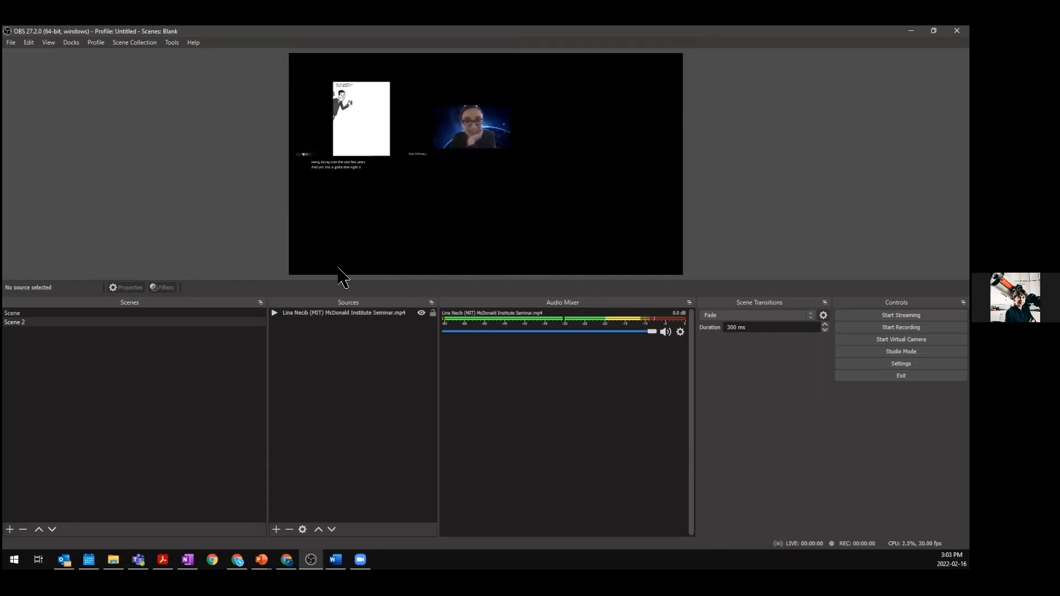
# - In Scene, move the seminar video down toward the middle of the lower canvas
pyautogui.click(232, 315)
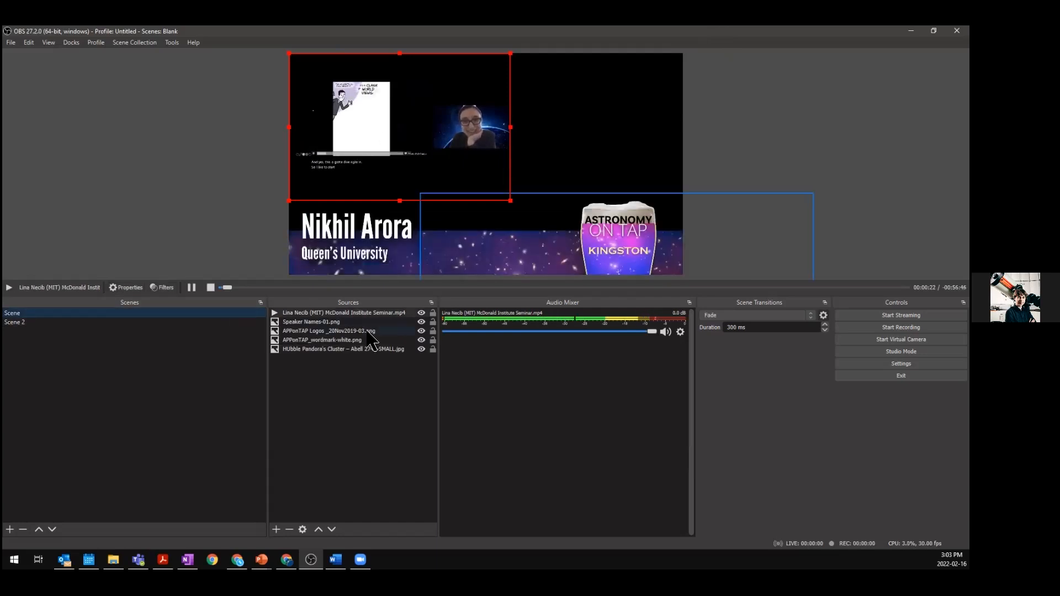
pyautogui.moveTo(426, 134); pyautogui.dragTo(493, 213)
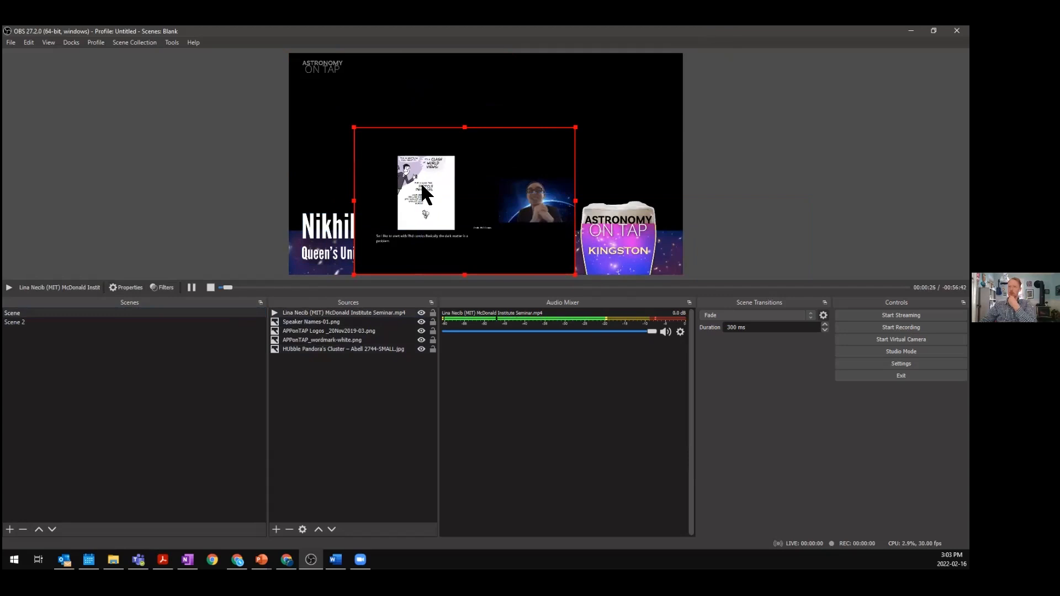
pyautogui.moveTo(415, 190); pyautogui.dragTo(397, 186)
# - Move Speaker Names-01.png to the top of Scene's source order so it sits above the video
pyautogui.click(296, 449)
pyautogui.click(300, 322)
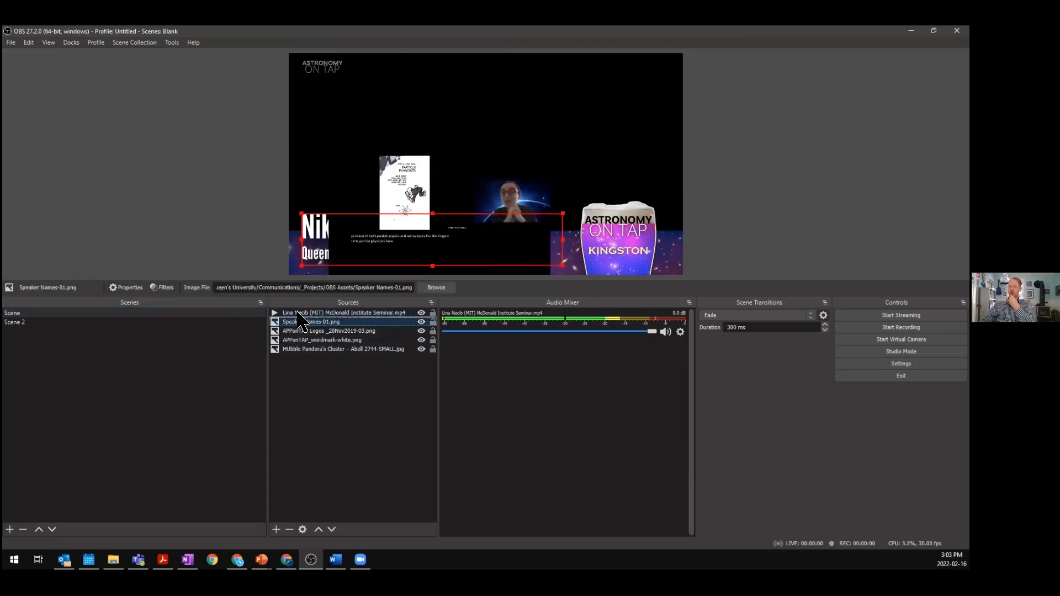
pyautogui.moveTo(298, 310); pyautogui.dragTo(301, 312)
pyautogui.click(325, 407)
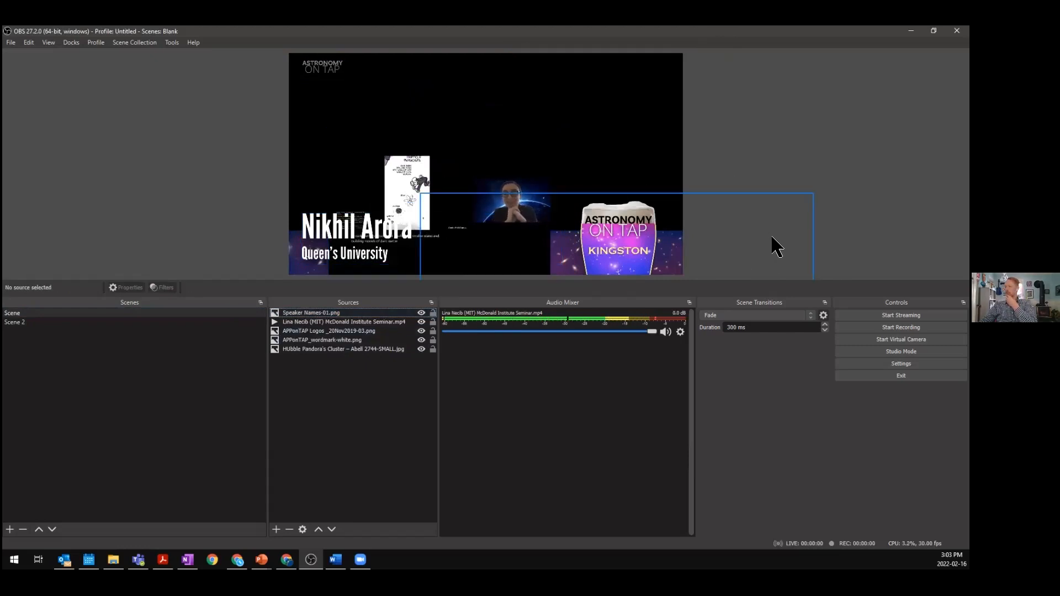
# - Turn on Studio Mode and switch the preview between Scene and Scene 2, selecting Scene 2's video source
pyautogui.click(127, 322)
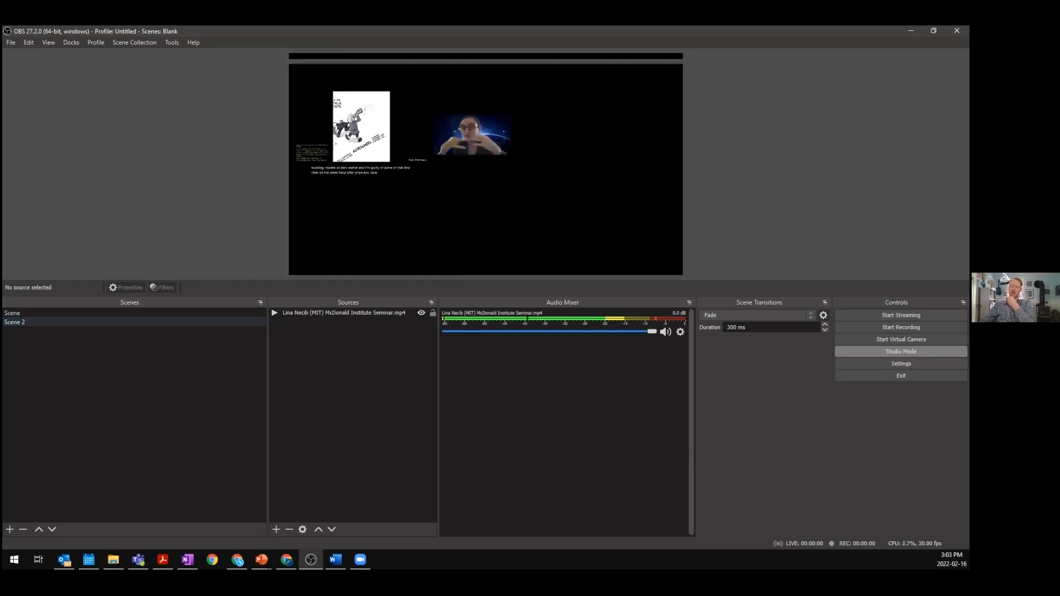
pyautogui.click(901, 352)
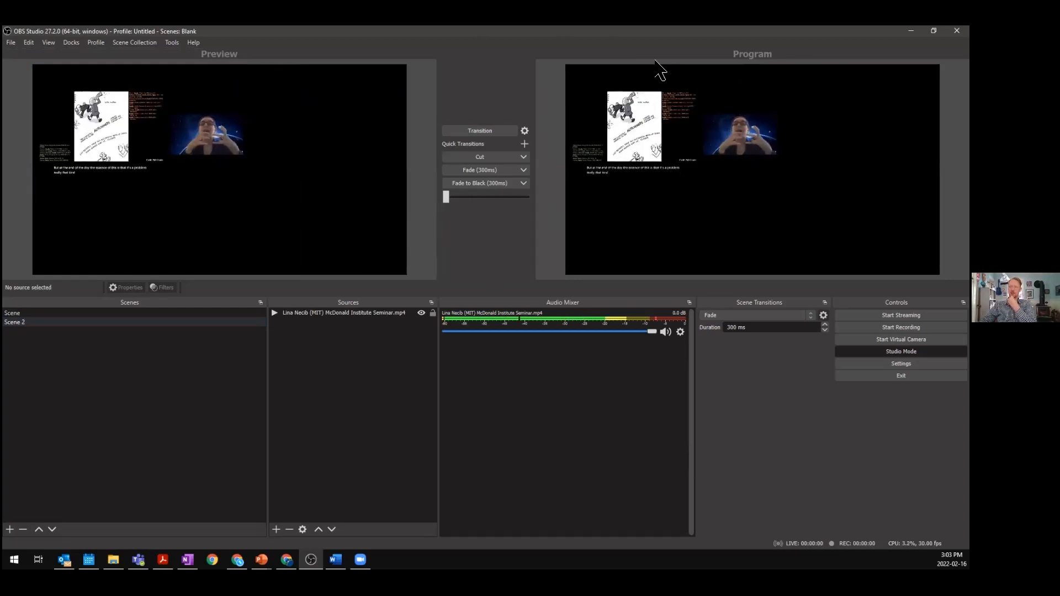
pyautogui.click(117, 322)
pyautogui.click(125, 316)
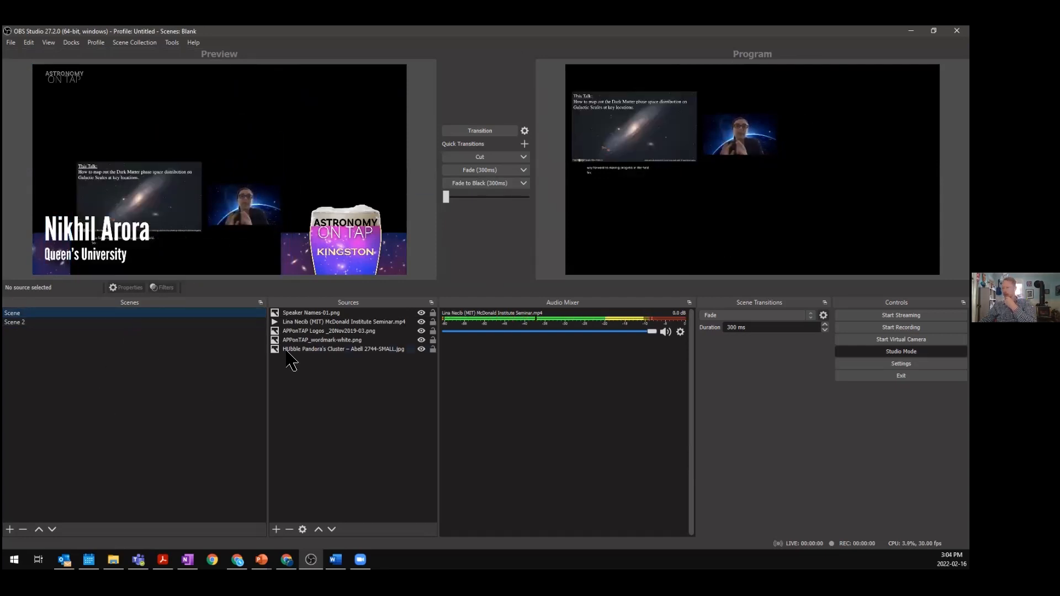
pyautogui.click(144, 322)
pyautogui.click(326, 313)
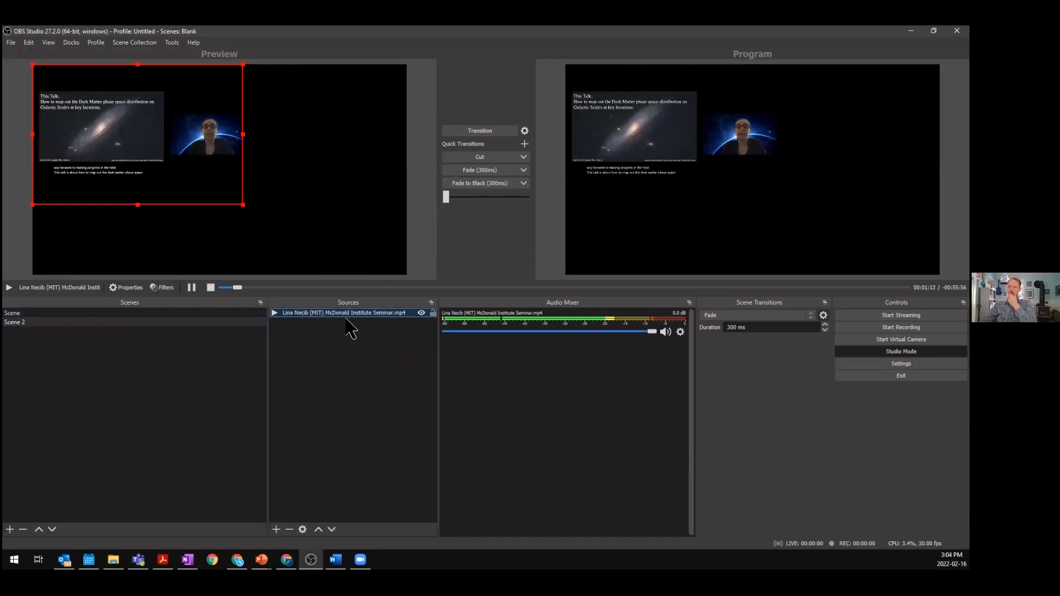
# - Open the seminar video's properties and close them with OK
pyautogui.rightClick(349, 316)
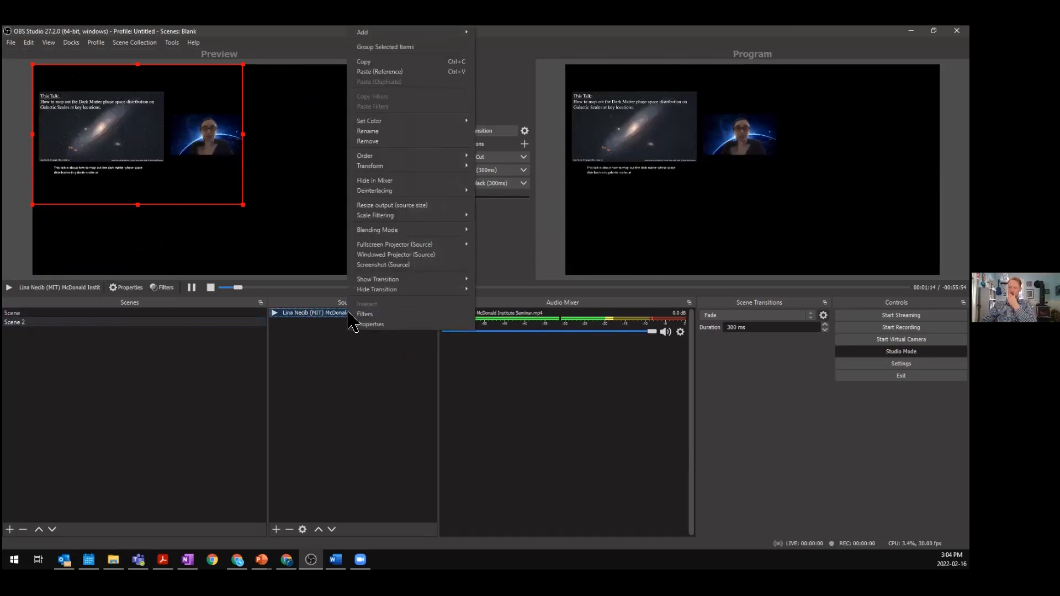
pyautogui.click(376, 324)
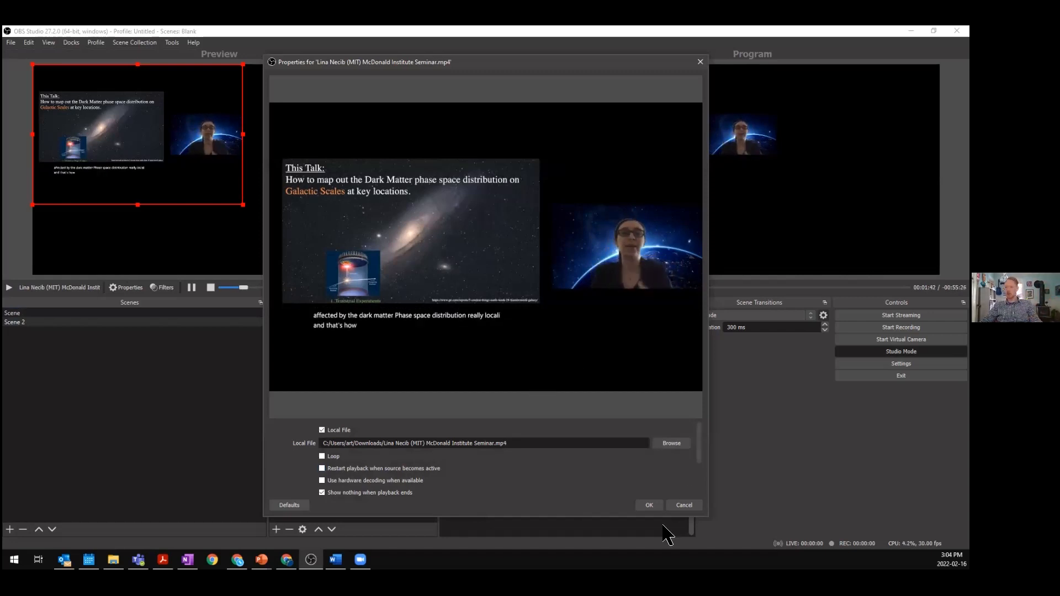
pyautogui.click(647, 505)
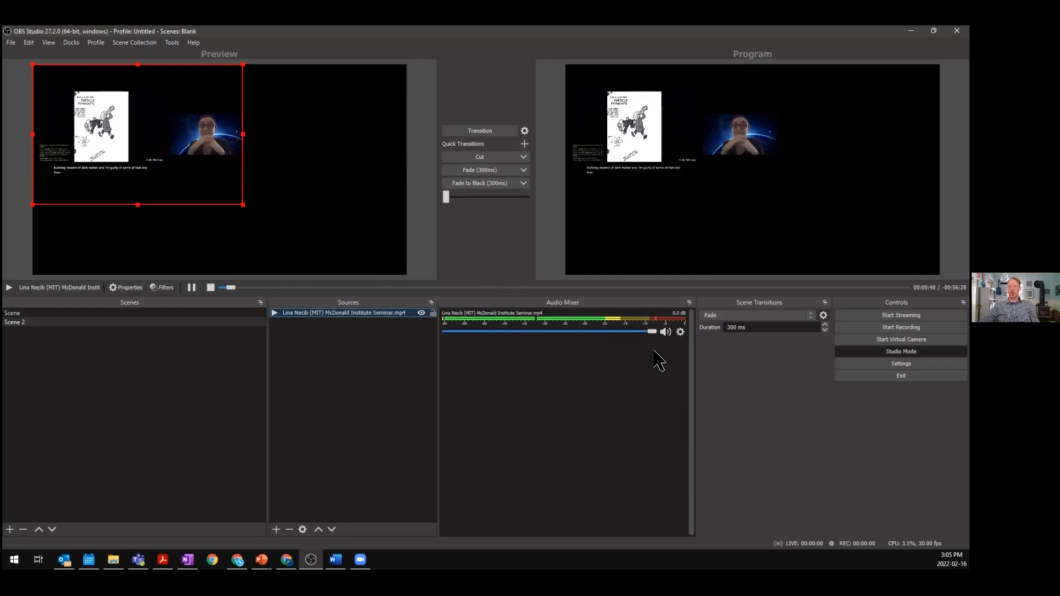
# - Set the seminar video's audio monitoring to Monitor and Output in Advanced Audio Properties
pyautogui.click(681, 332)
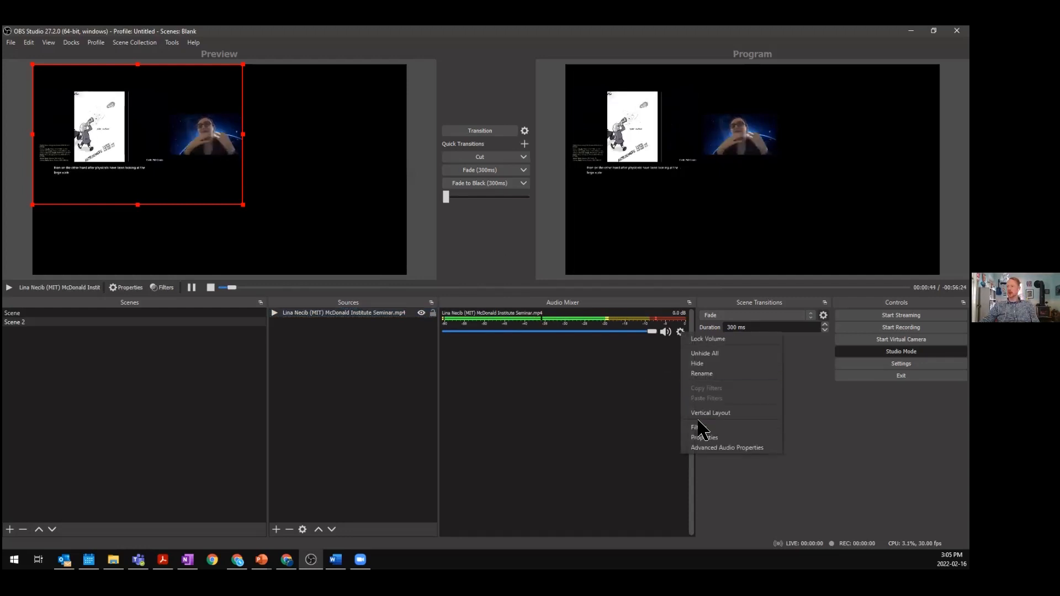
pyautogui.click(668, 355)
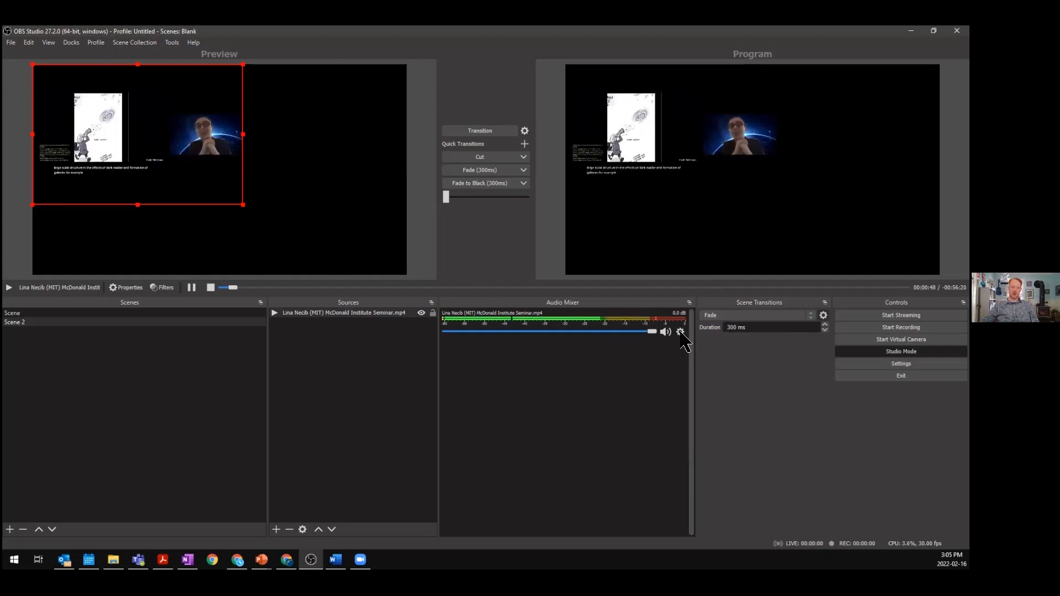
pyautogui.click(681, 332)
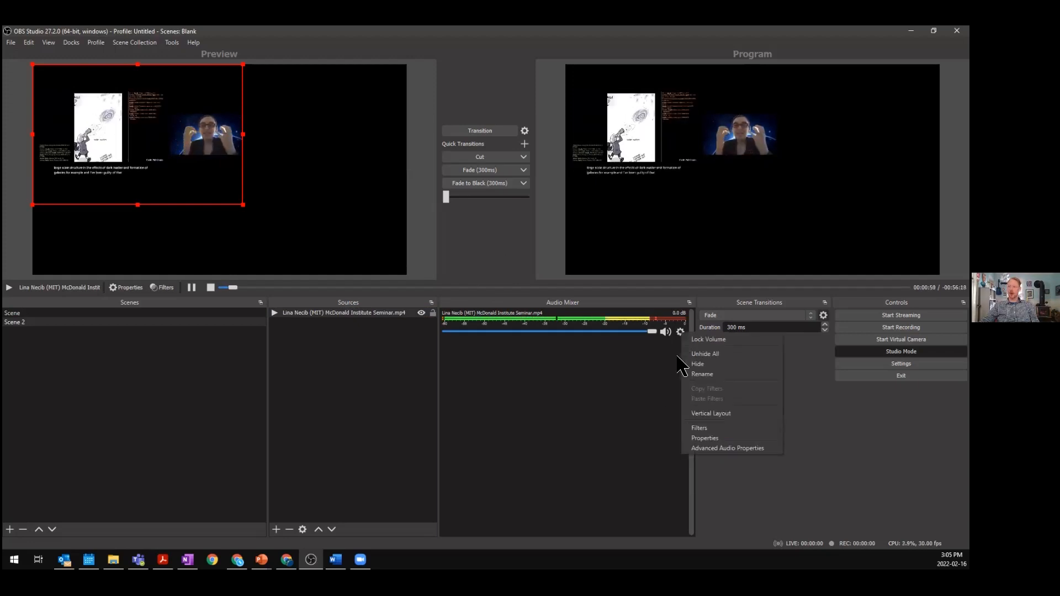
pyautogui.click(718, 449)
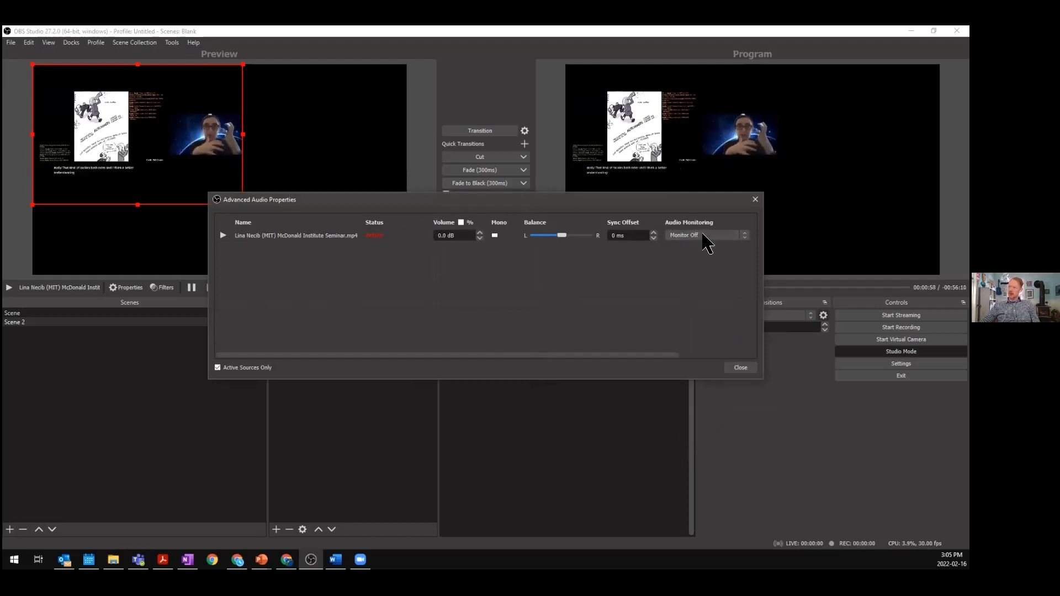
pyautogui.click(745, 238)
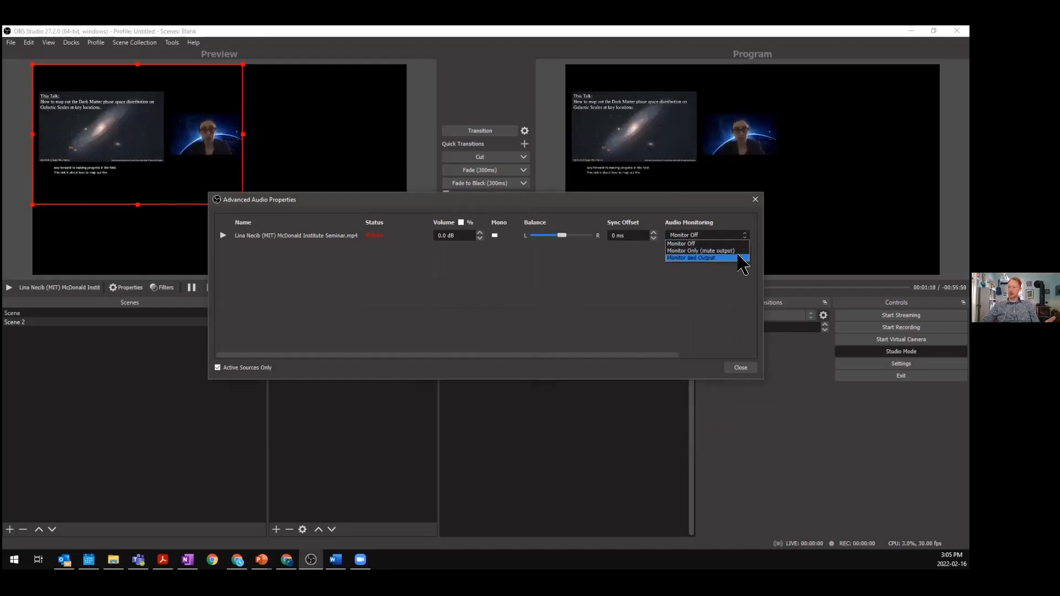
pyautogui.click(737, 252)
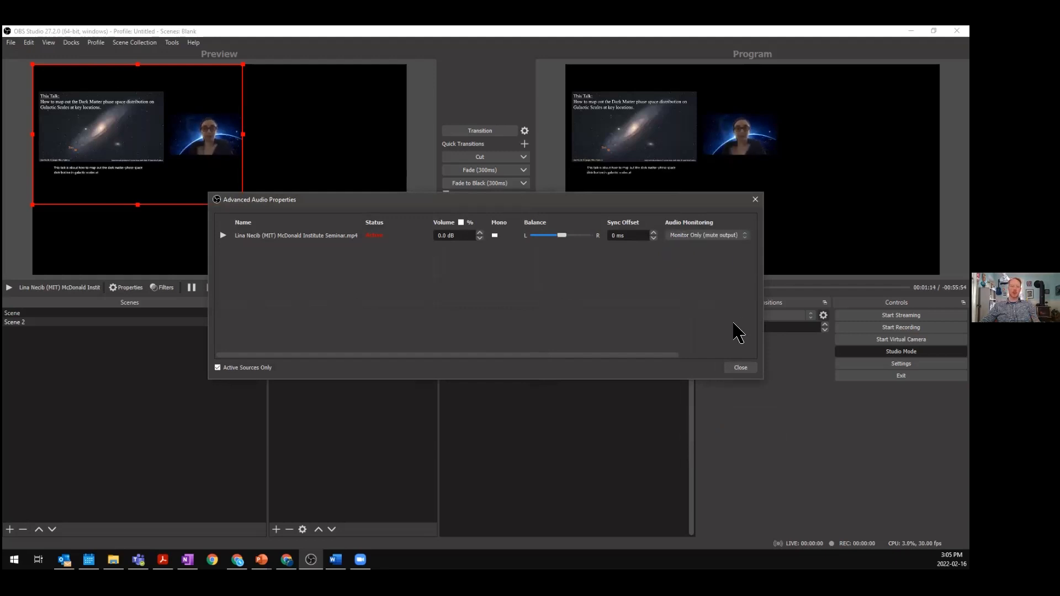
pyautogui.click(731, 236)
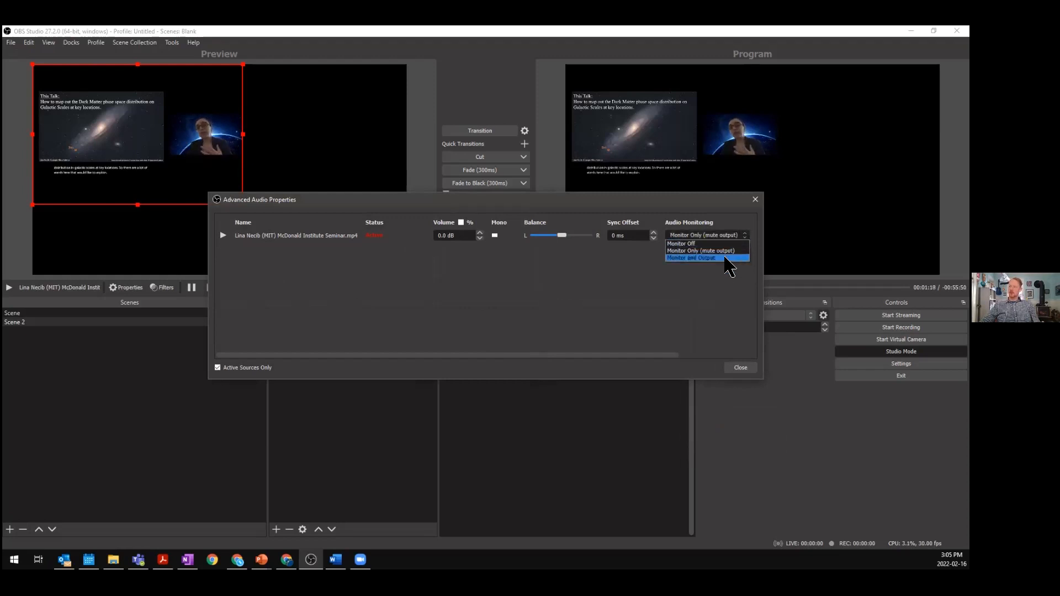
pyautogui.click(706, 258)
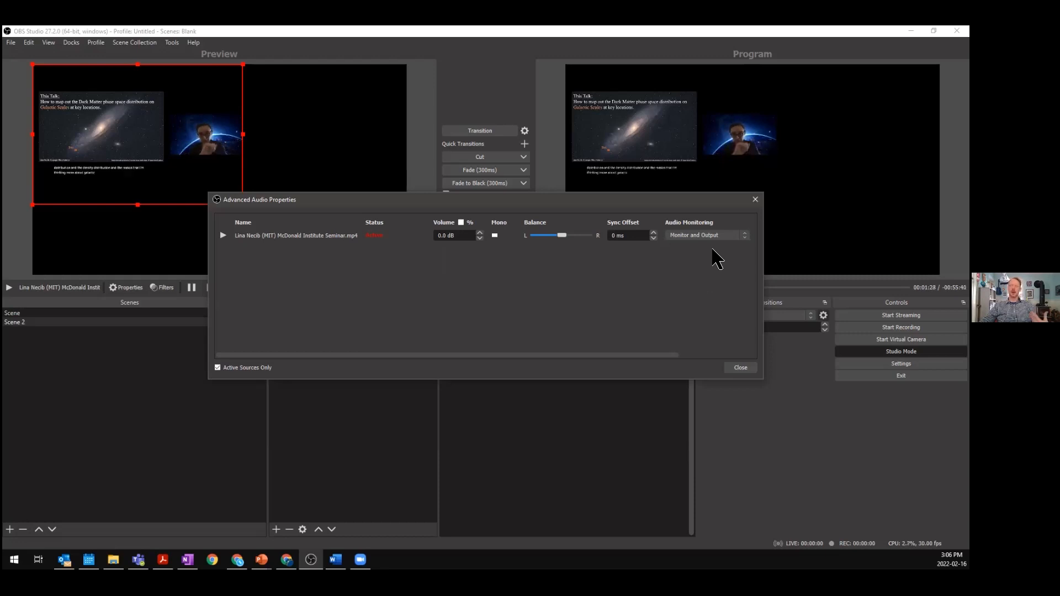
pyautogui.click(742, 369)
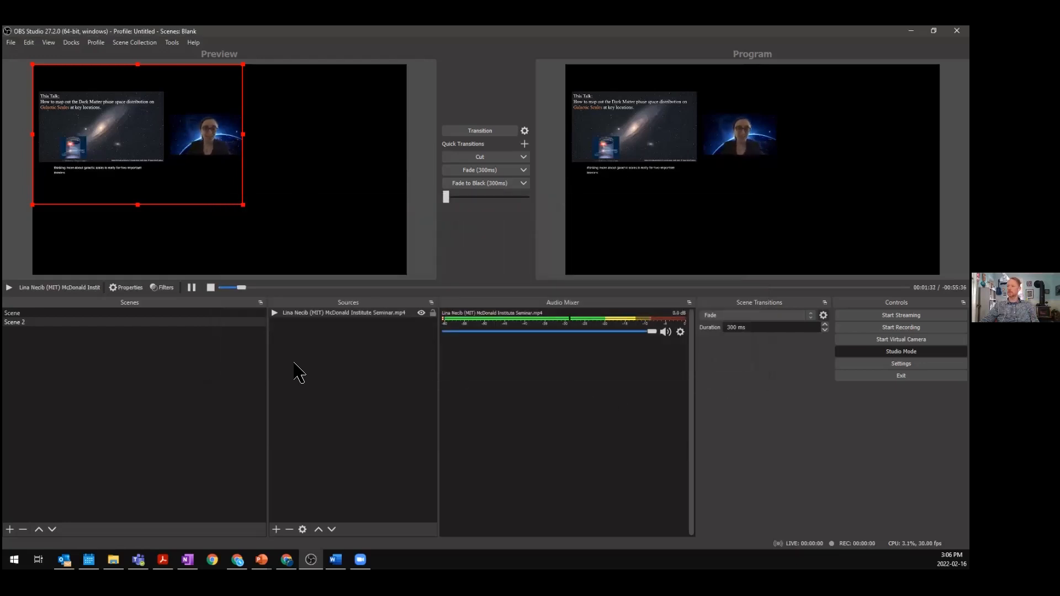
# - Pause the seminar video and fit it to the screen in Scene 2
pyautogui.click(193, 288)
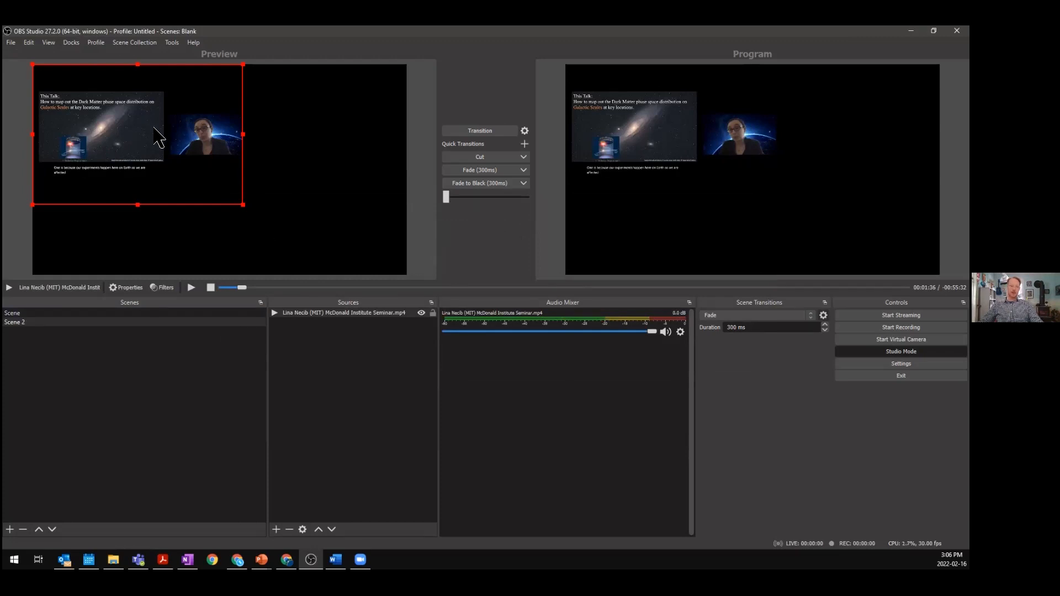
pyautogui.rightClick(184, 145)
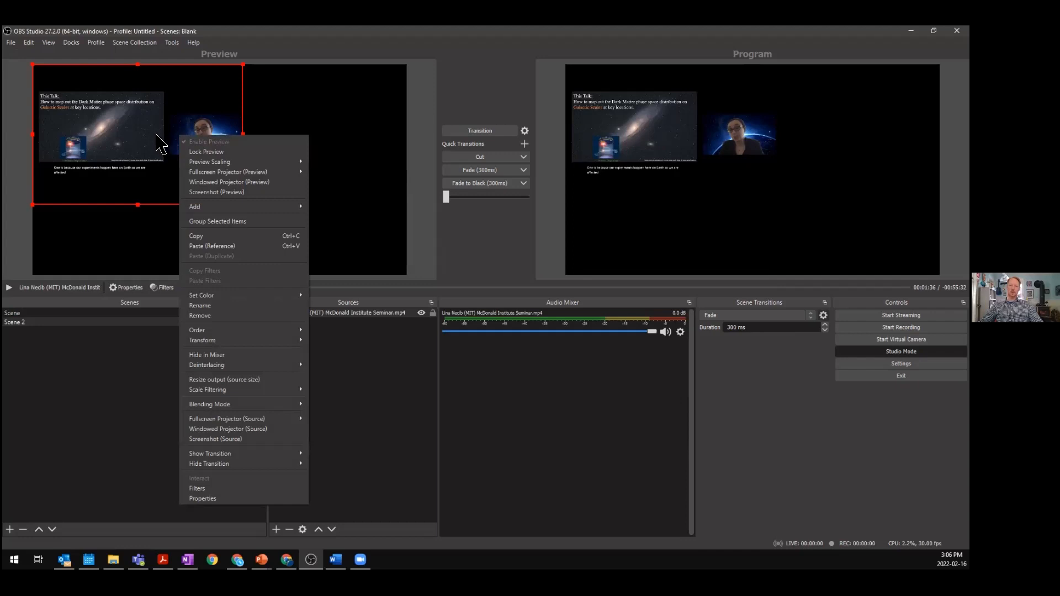
pyautogui.moveTo(210, 160)
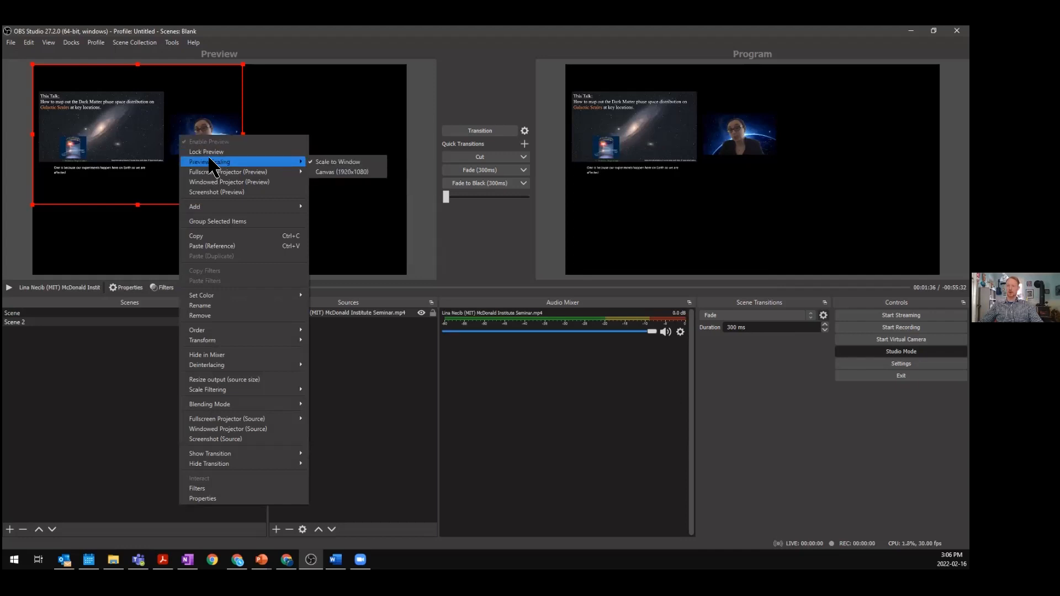
pyautogui.moveTo(237, 341)
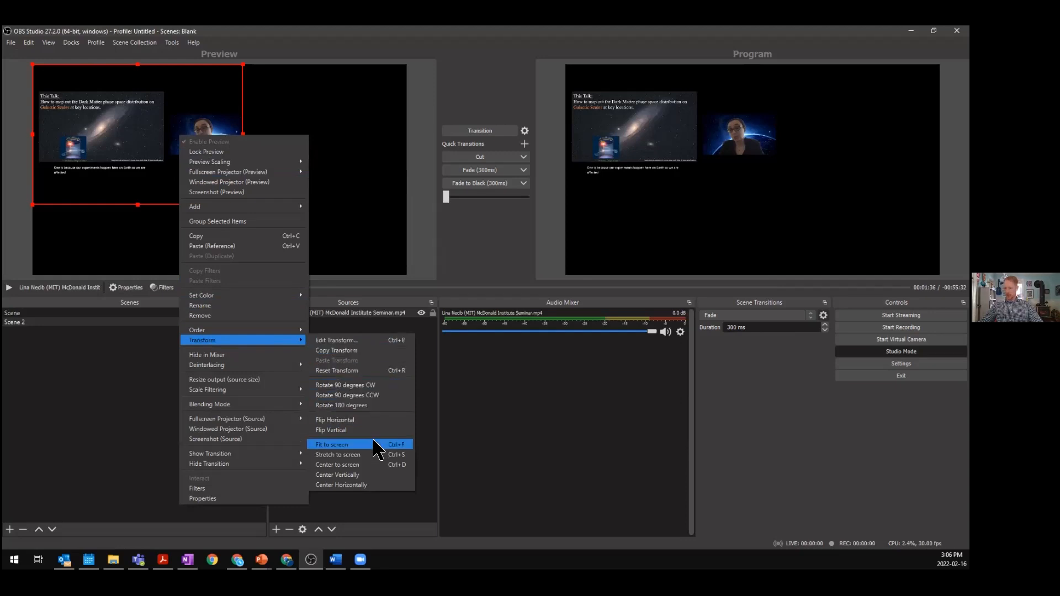
pyautogui.click(393, 454)
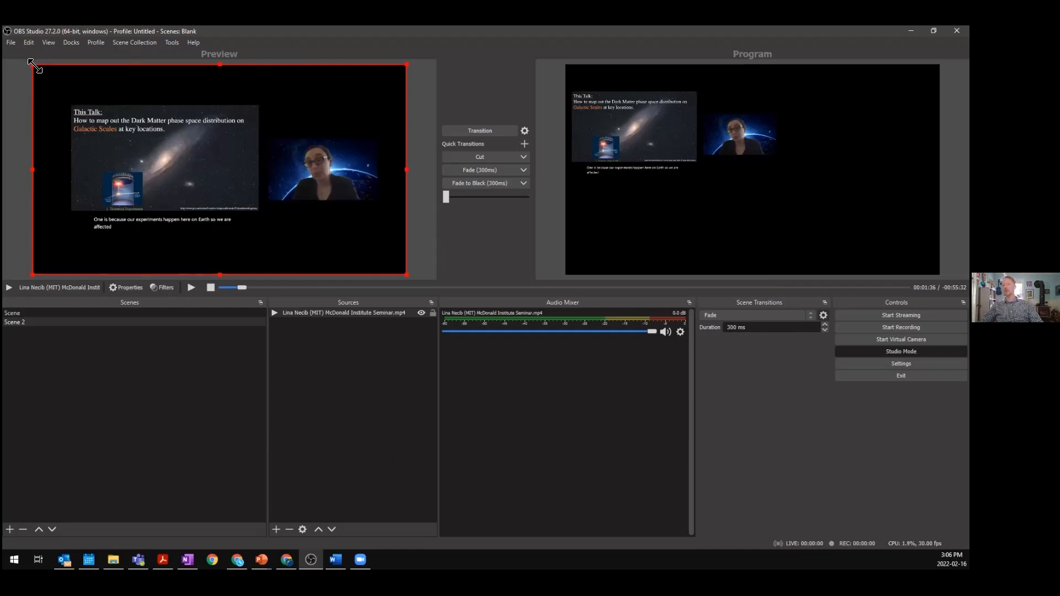
# - Enlarge and reposition the video in Scene 2 so it slightly overfills the canvas
pyautogui.moveTo(34, 65); pyautogui.dragTo(20, 44)
pyautogui.moveTo(227, 157); pyautogui.dragTo(226, 173)
pyautogui.moveTo(409, 175); pyautogui.dragTo(465, 176)
pyautogui.moveTo(302, 179); pyautogui.dragTo(256, 174)
pyautogui.moveTo(434, 170); pyautogui.dragTo(526, 169)
pyautogui.moveTo(212, 169); pyautogui.dragTo(173, 168)
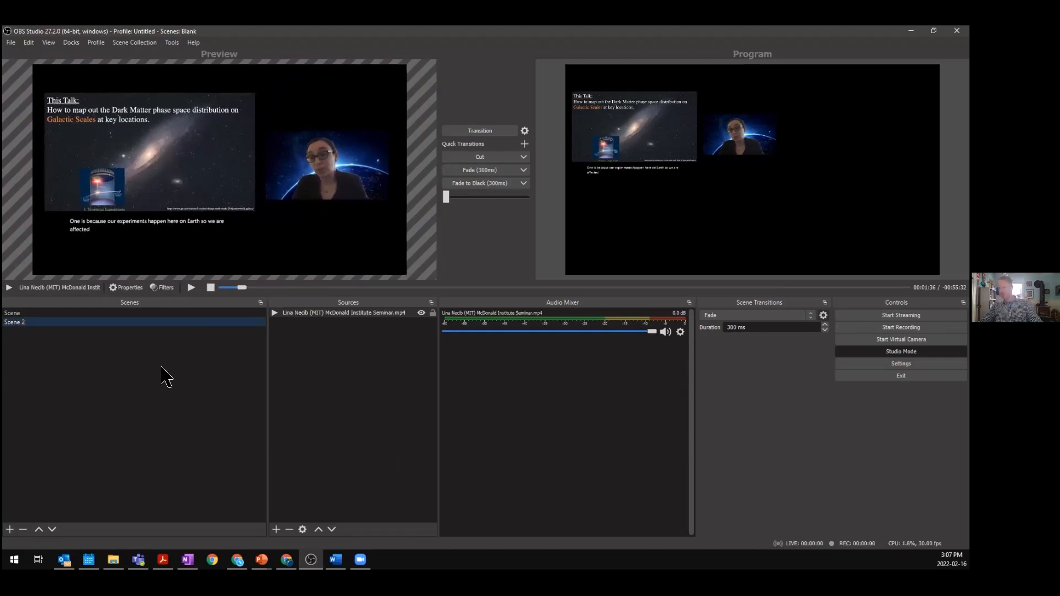
pyautogui.click(44, 323)
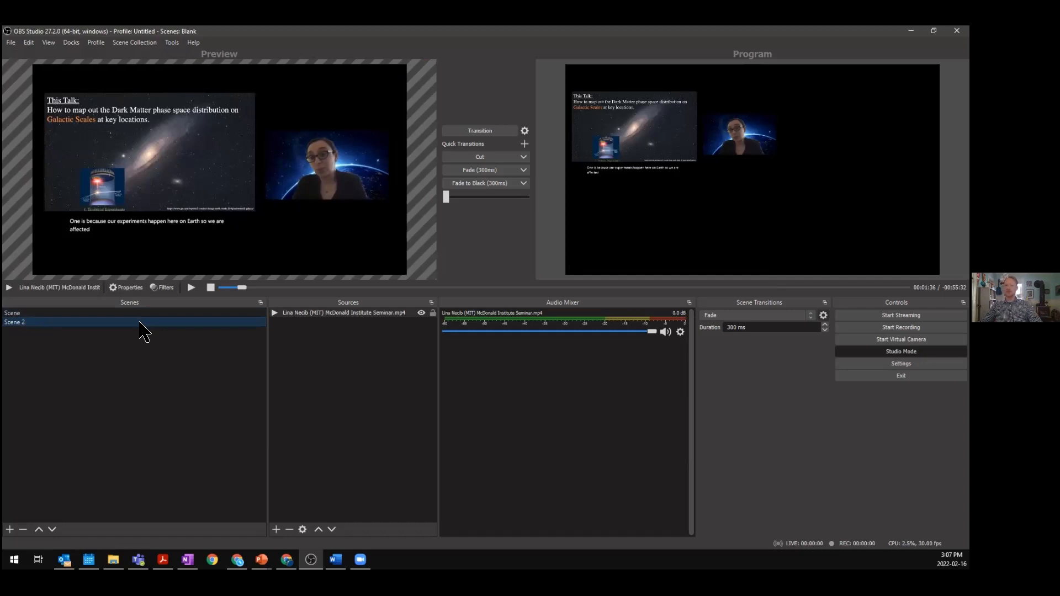
# - Rename Scene 2 to Full Zoom Scene and duplicate it as a new scene named Slides Only
pyautogui.rightClick(79, 322)
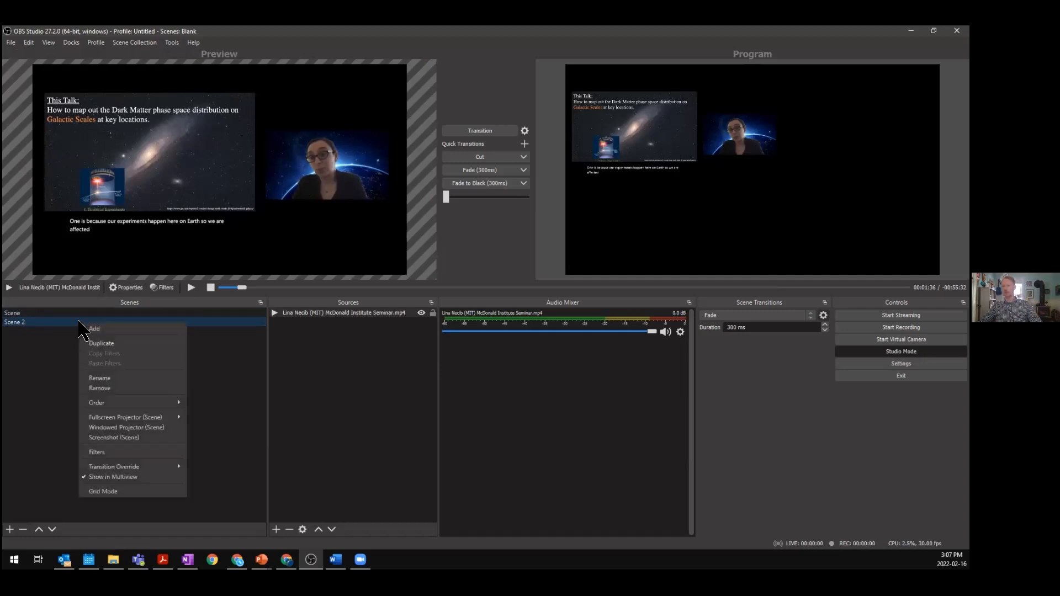
pyautogui.click(118, 378)
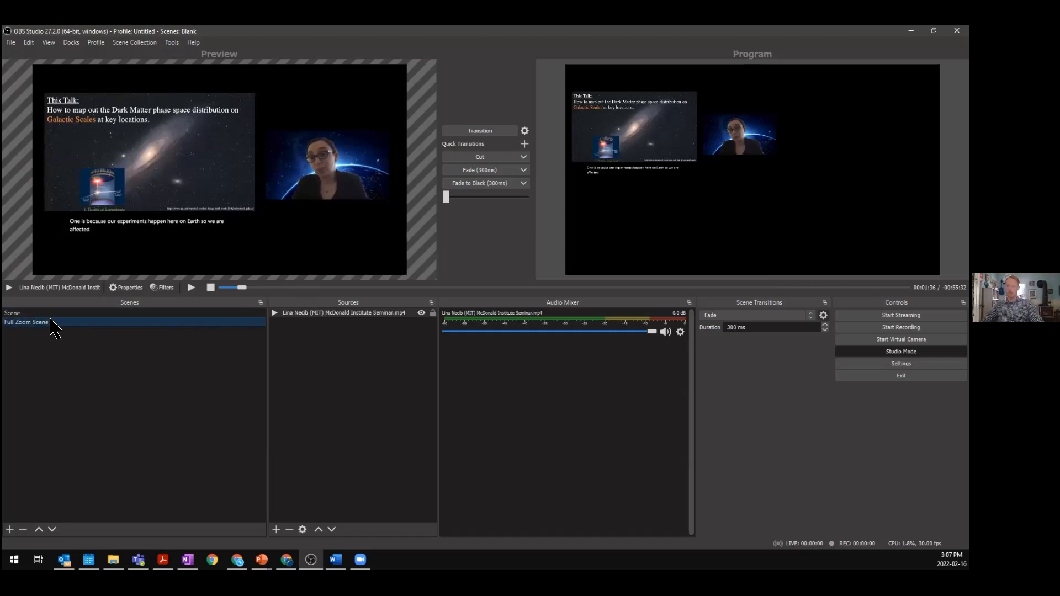
pyautogui.rightClick(95, 330)
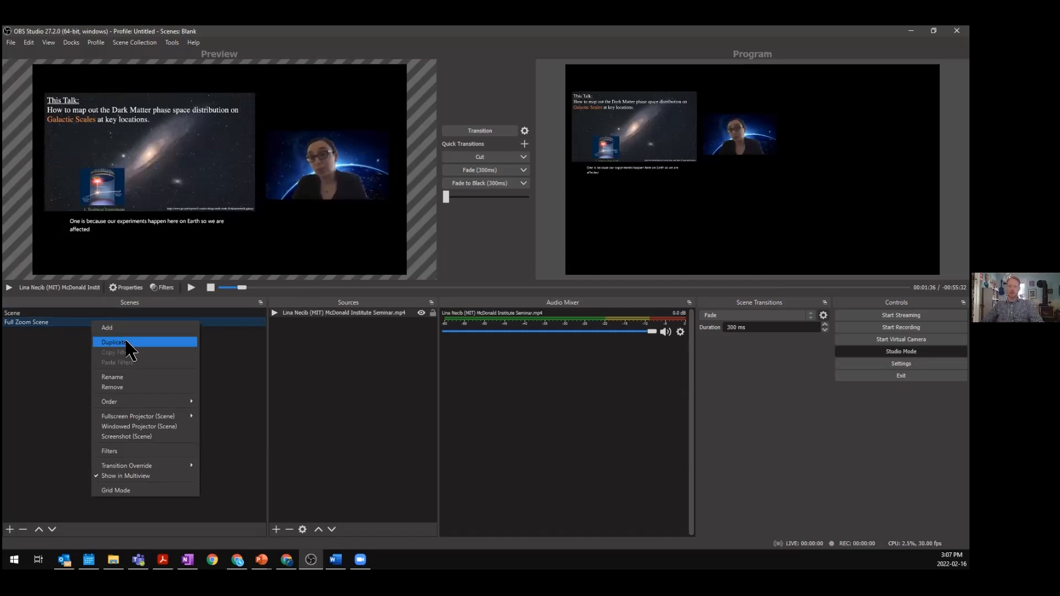
pyautogui.click(135, 343)
pyautogui.click(430, 294)
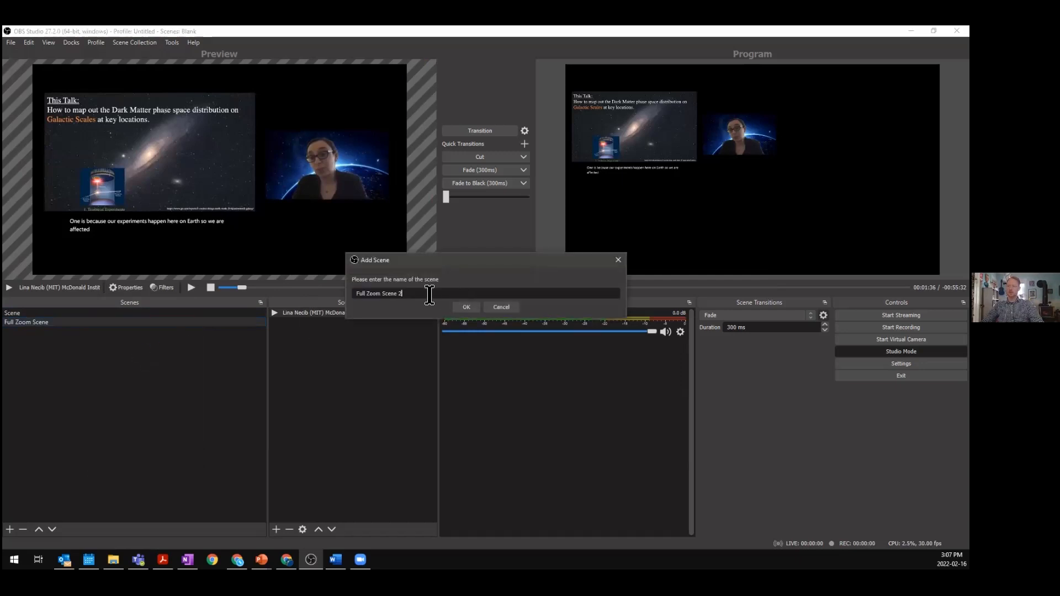
pyautogui.moveTo(422, 294); pyautogui.dragTo(354, 294)
pyautogui.write('Slides Only')
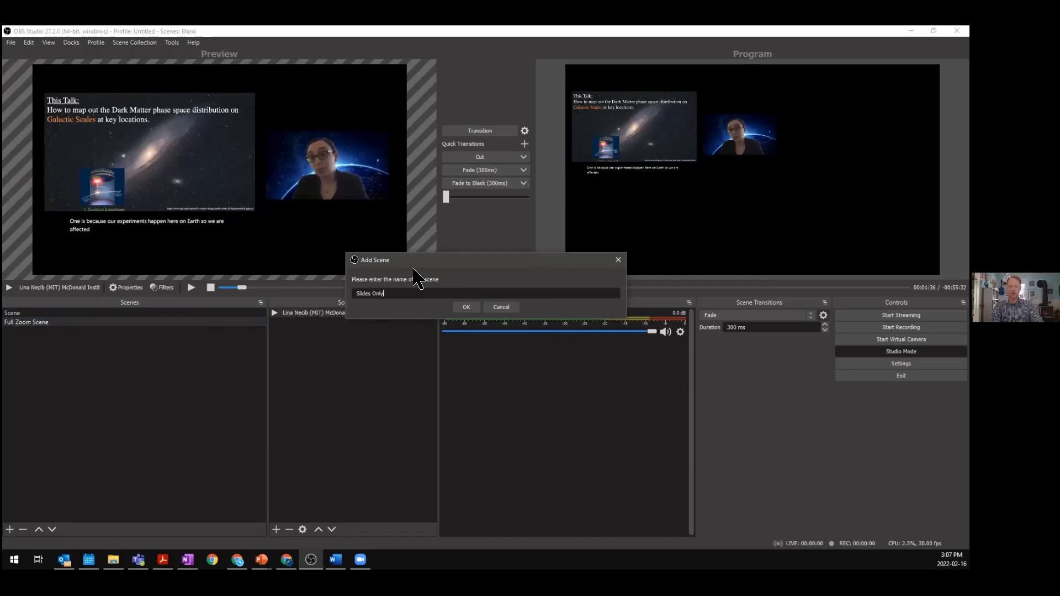
pyautogui.click(467, 307)
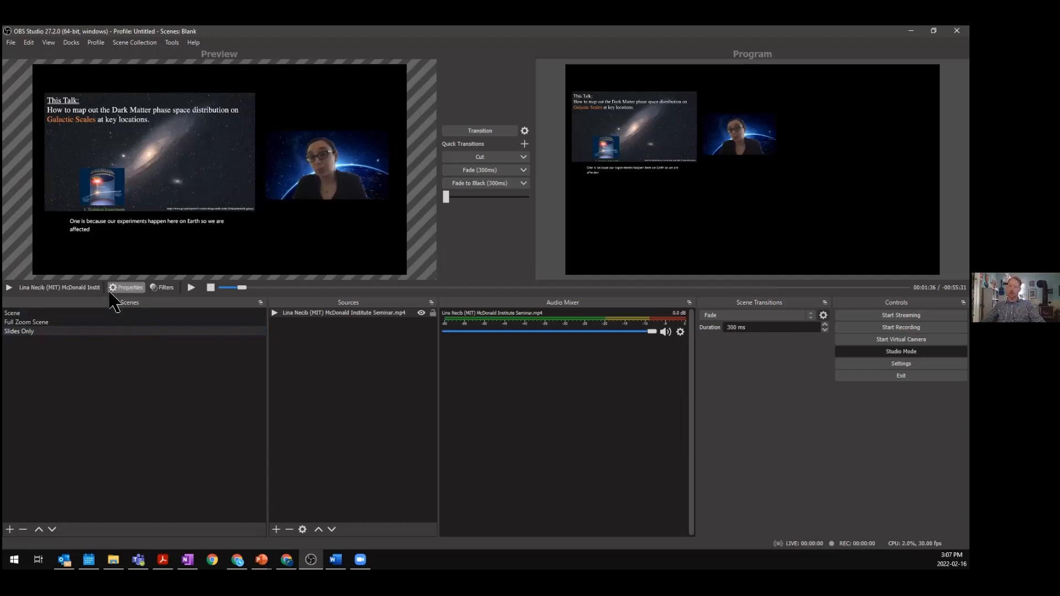
# - Crop the seminar video in Slides Only so only the slide remains, removing the speaker and caption text
pyautogui.moveTo(221, 146); pyautogui.dragTo(125, 149)
pyautogui.moveTo(333, 144); pyautogui.dragTo(353, 162)
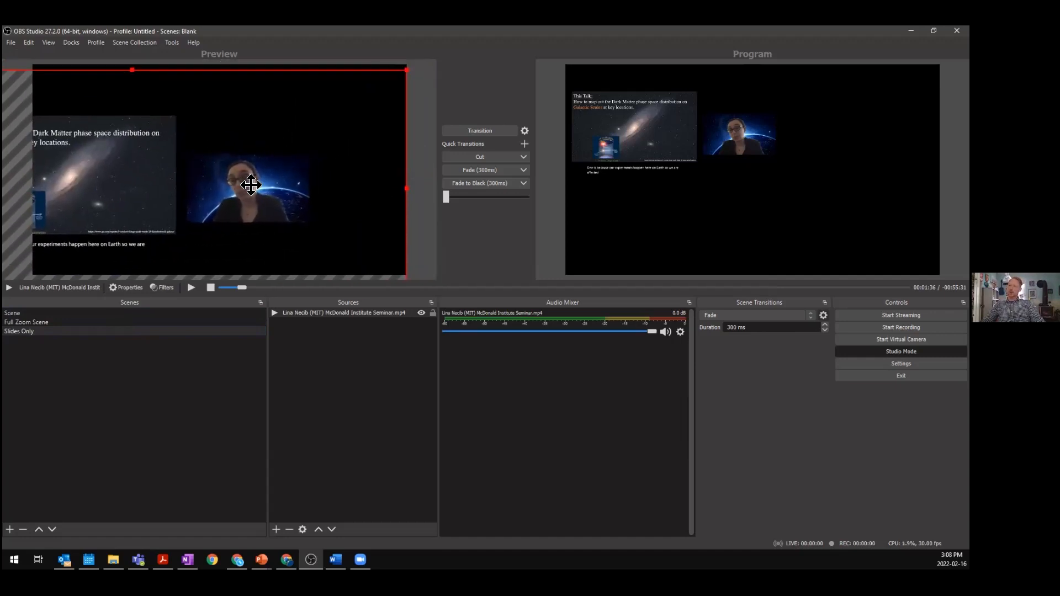
pyautogui.moveTo(406, 188); pyautogui.dragTo(355, 182)
pyautogui.moveTo(228, 67); pyautogui.dragTo(185, 122)
pyautogui.moveTo(325, 220); pyautogui.dragTo(369, 242)
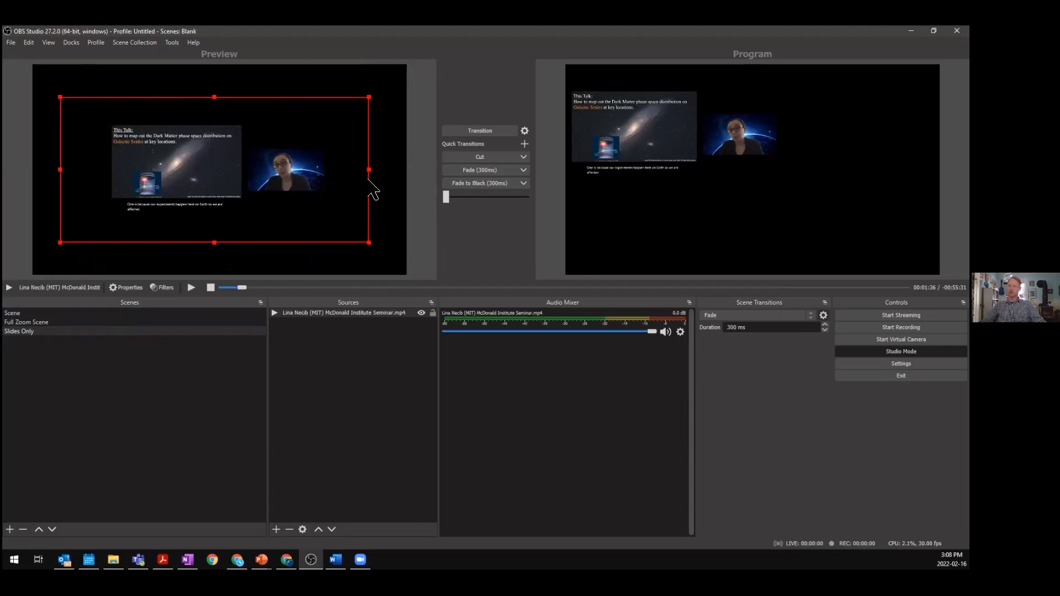
pyautogui.moveTo(370, 171); pyautogui.dragTo(294, 170)
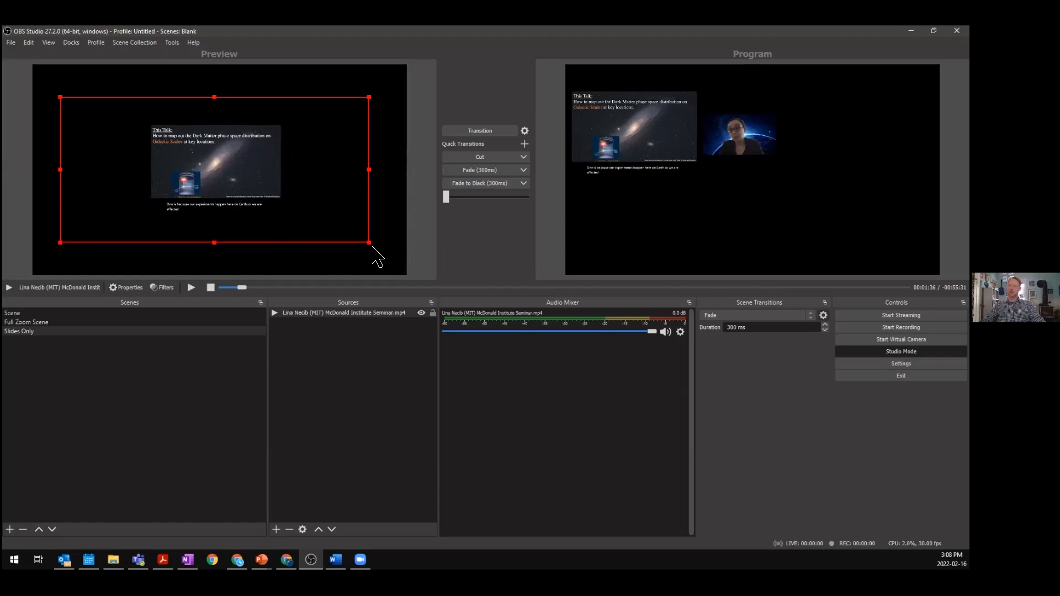
pyautogui.moveTo(369, 242); pyautogui.dragTo(378, 269)
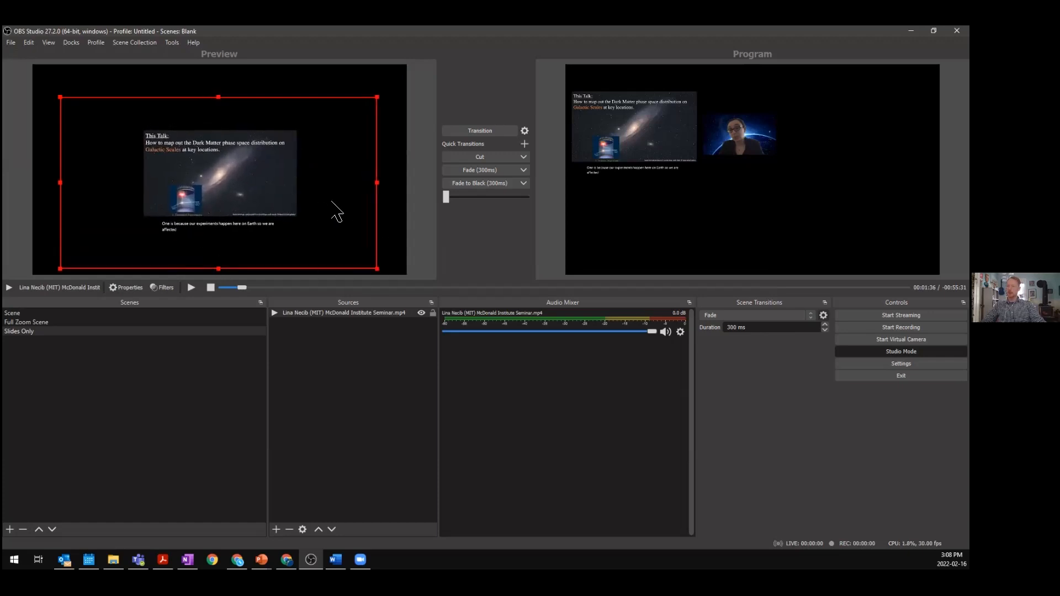
pyautogui.moveTo(378, 194); pyautogui.dragTo(332, 169)
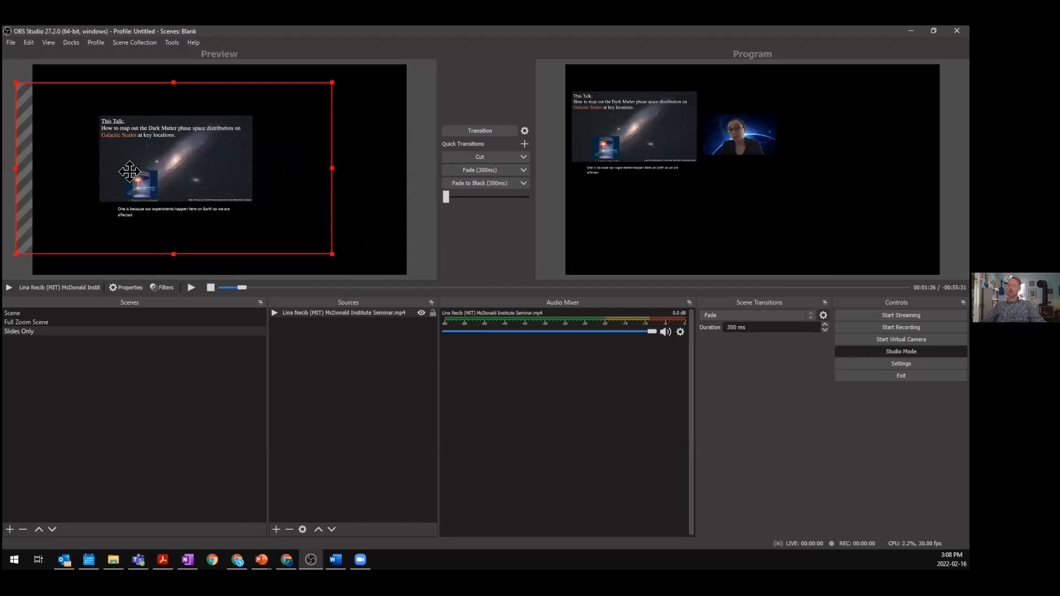
pyautogui.moveTo(130, 178); pyautogui.dragTo(179, 180)
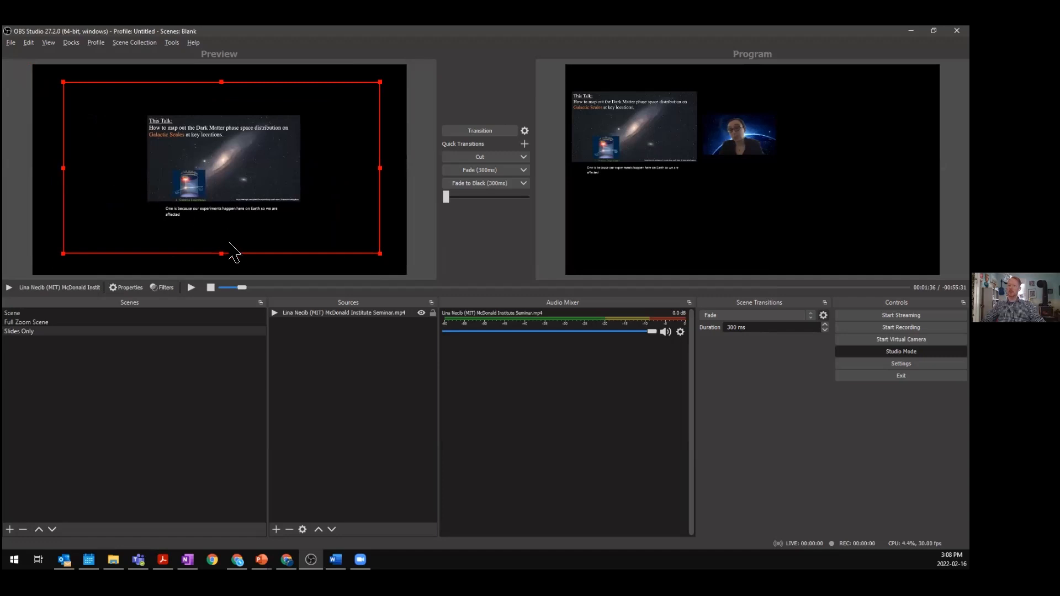
pyautogui.moveTo(224, 255); pyautogui.dragTo(219, 214)
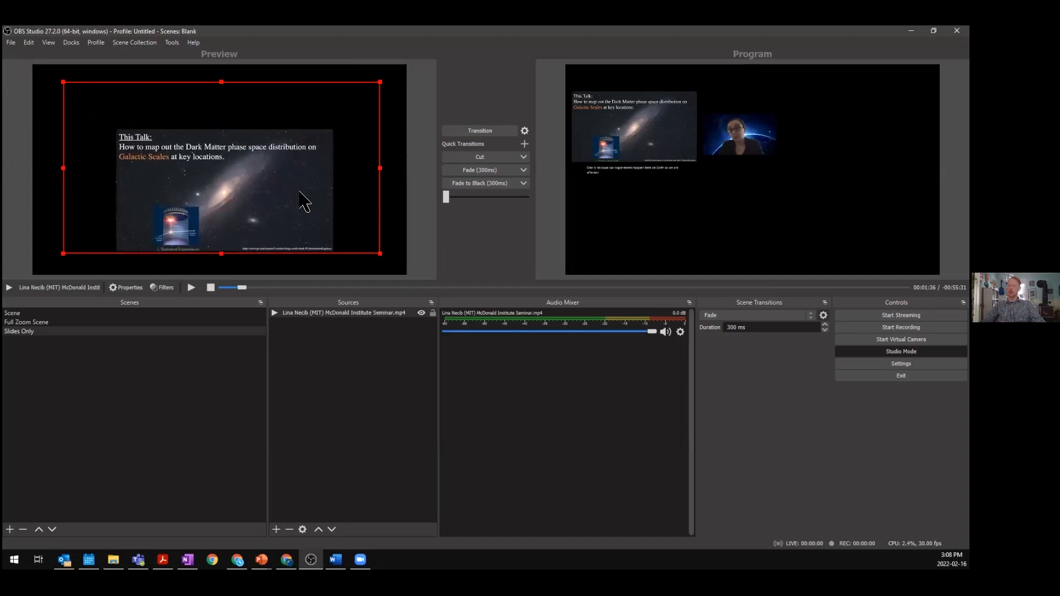
pyautogui.moveTo(237, 207); pyautogui.dragTo(156, 138)
pyautogui.moveTo(263, 166); pyautogui.dragTo(252, 190)
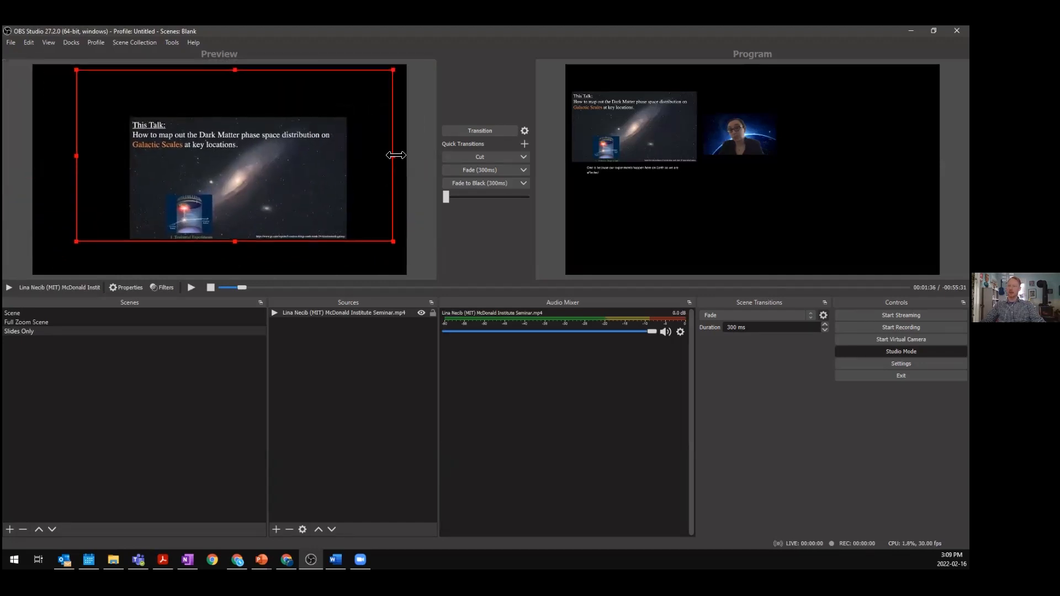
pyautogui.moveTo(396, 157)
pyautogui.mouseDown()
pyautogui.moveTo(373, 157)
pyautogui.moveTo(399, 158)
pyautogui.mouseUp()
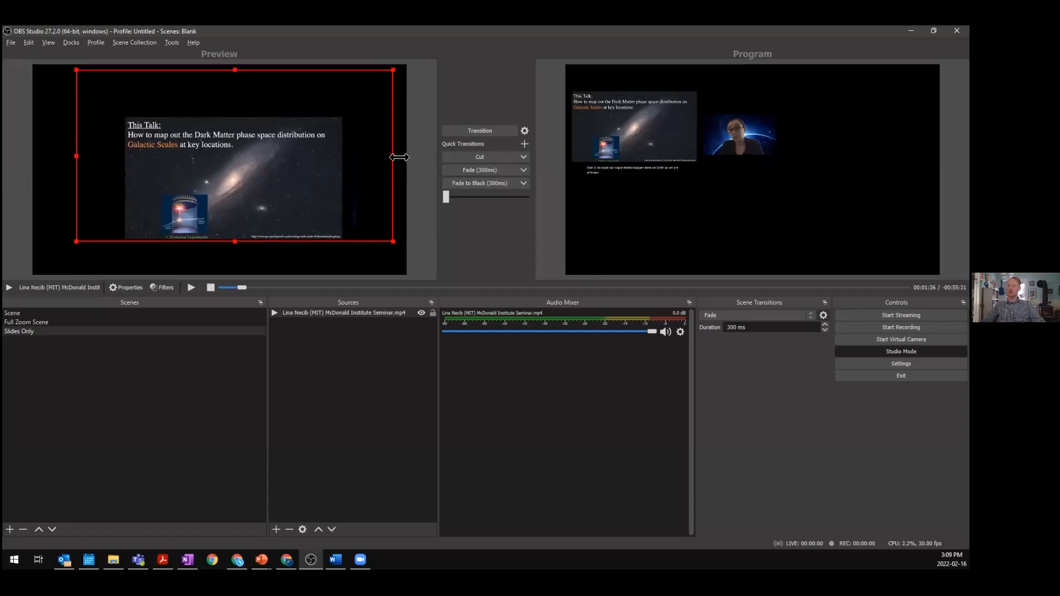
pyautogui.moveTo(80, 71); pyautogui.dragTo(79, 98)
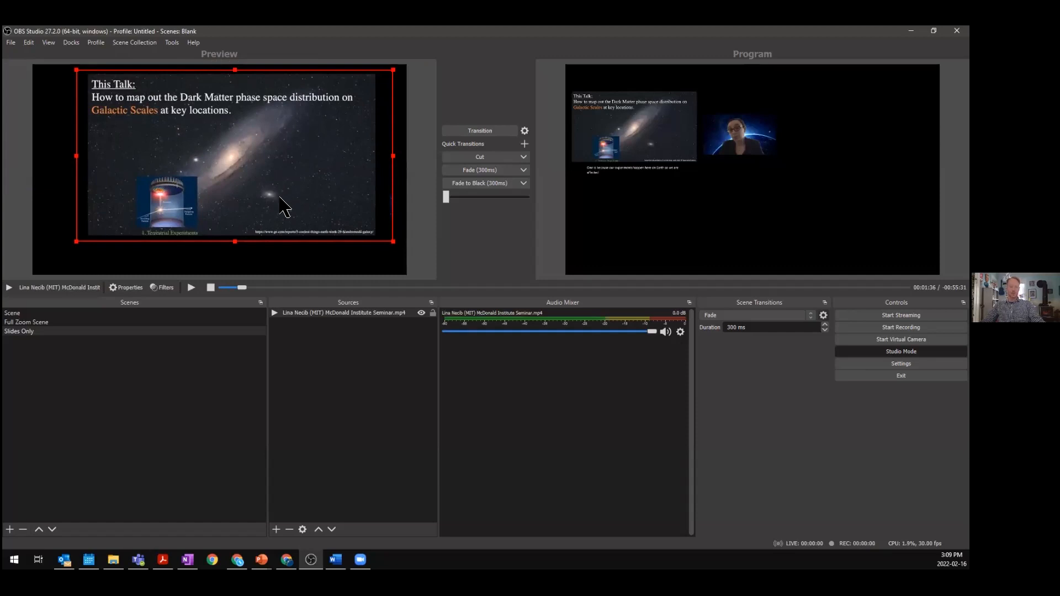
# - Fit the cropped slide to the screen and enlarge it slightly so it overfills the canvas
pyautogui.hotkey('ctrl', 'f')
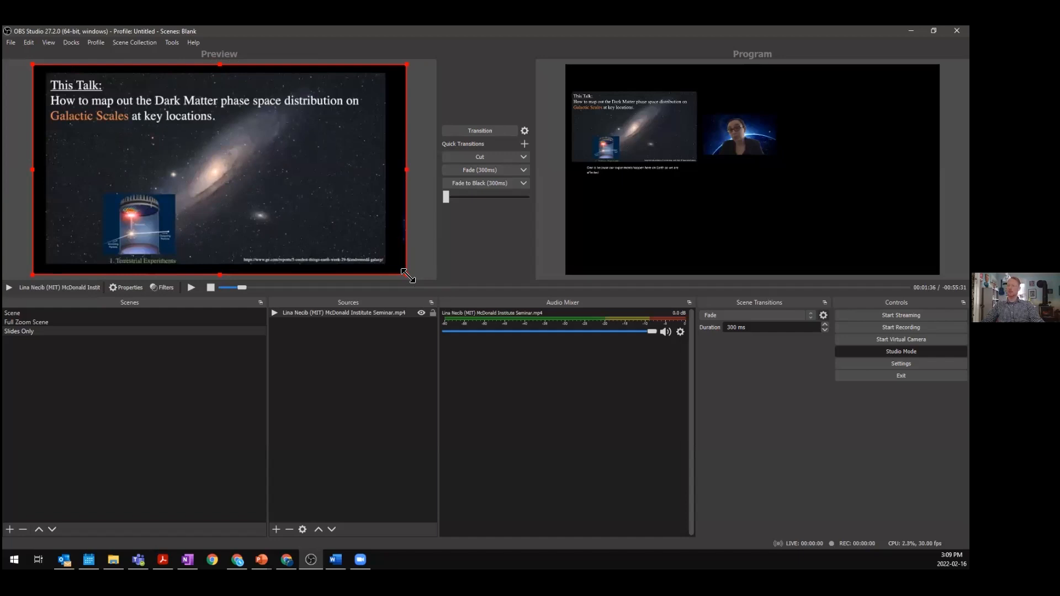
pyautogui.moveTo(413, 278); pyautogui.dragTo(422, 284)
pyautogui.moveTo(343, 236); pyautogui.dragTo(335, 228)
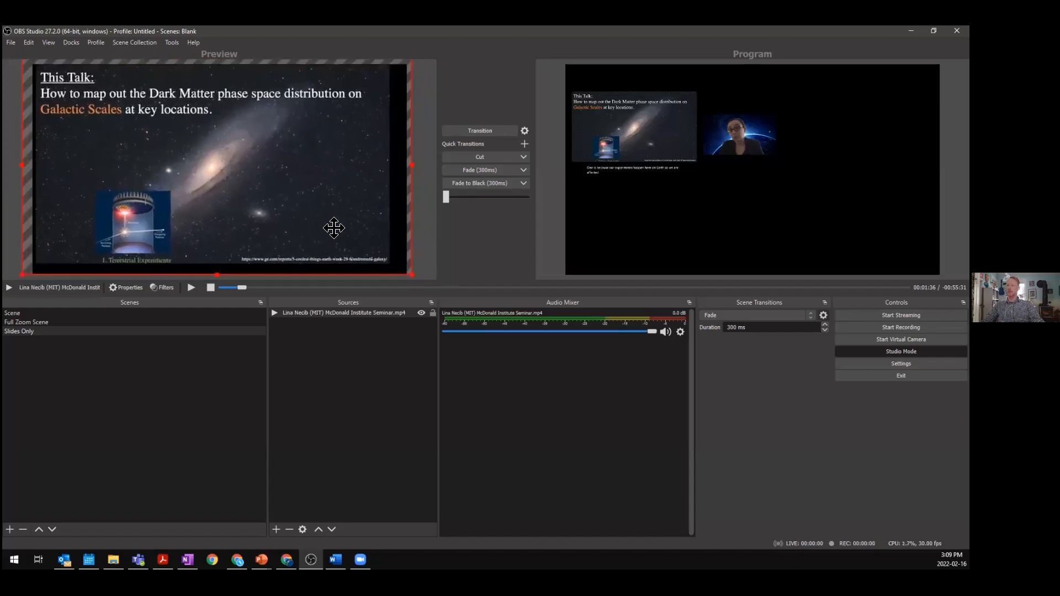
pyautogui.moveTo(336, 228); pyautogui.dragTo(338, 230)
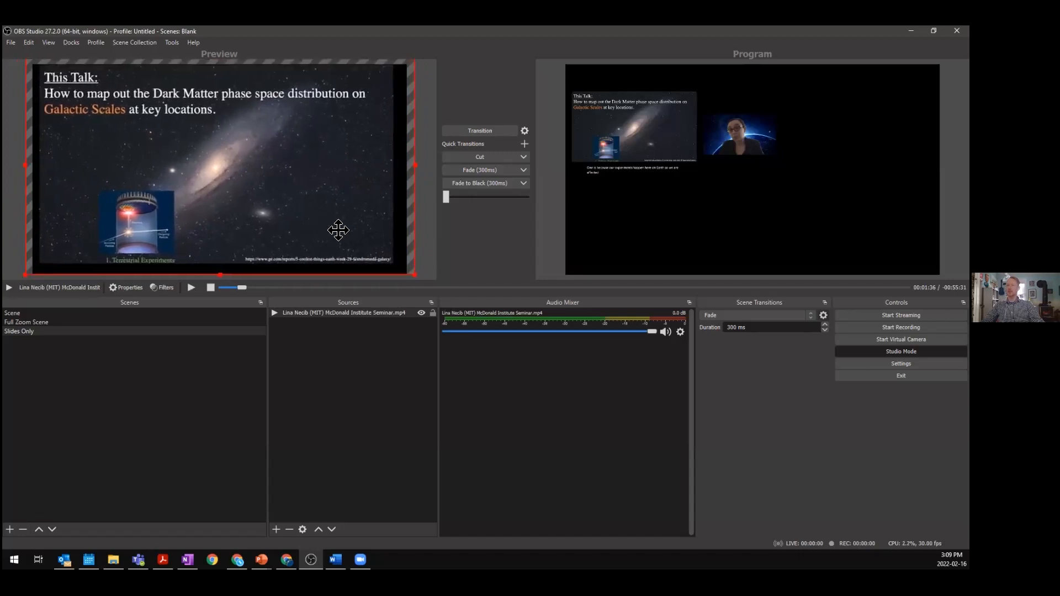
pyautogui.moveTo(415, 275); pyautogui.dragTo(422, 283)
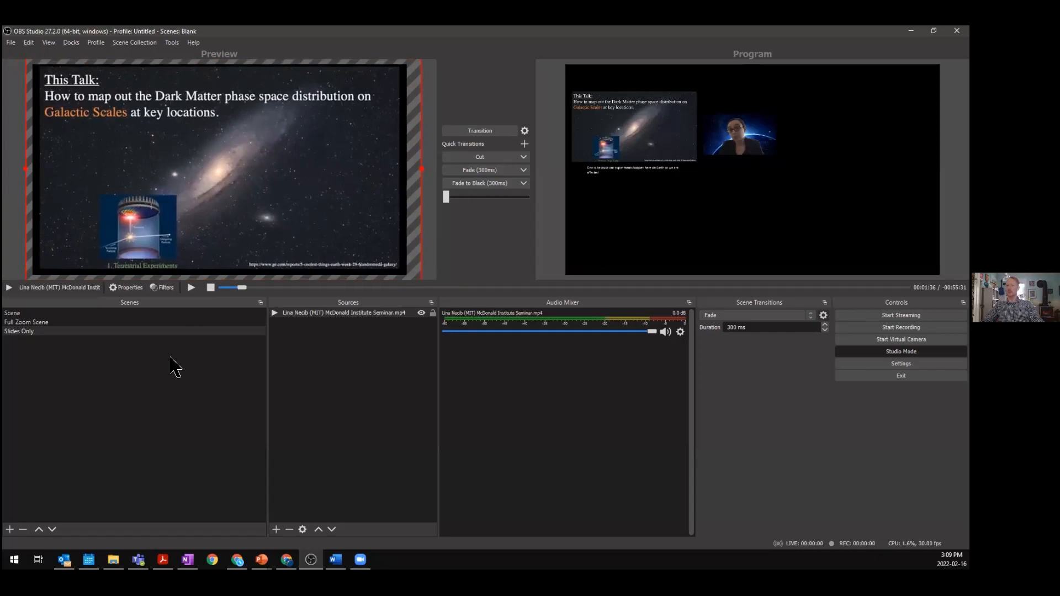
# - Duplicate Full Zoom Scene as a new scene named Slides with speaker Thumbnail
pyautogui.click(149, 323)
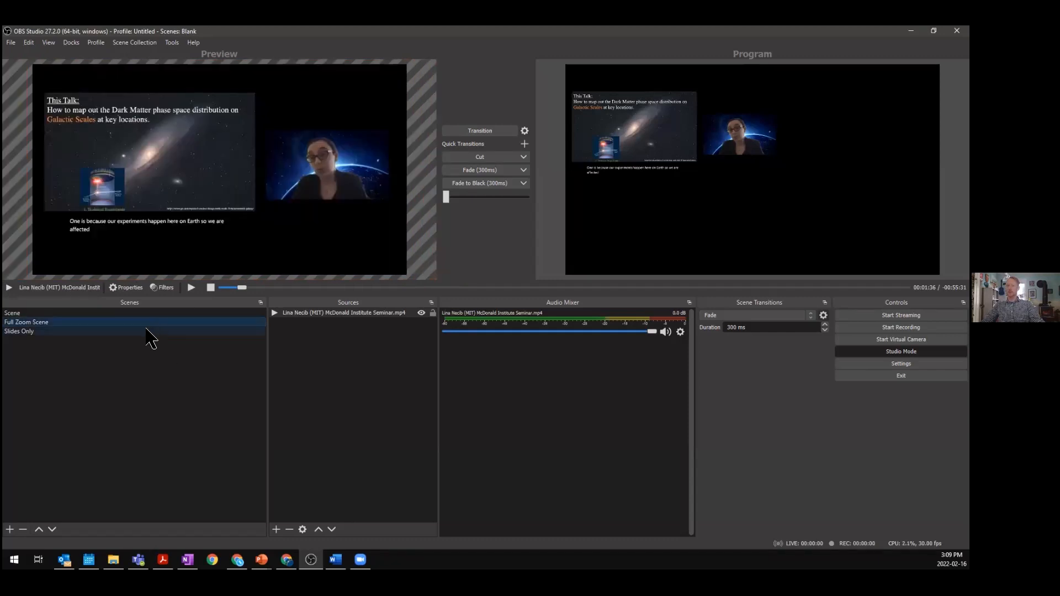
pyautogui.click(147, 331)
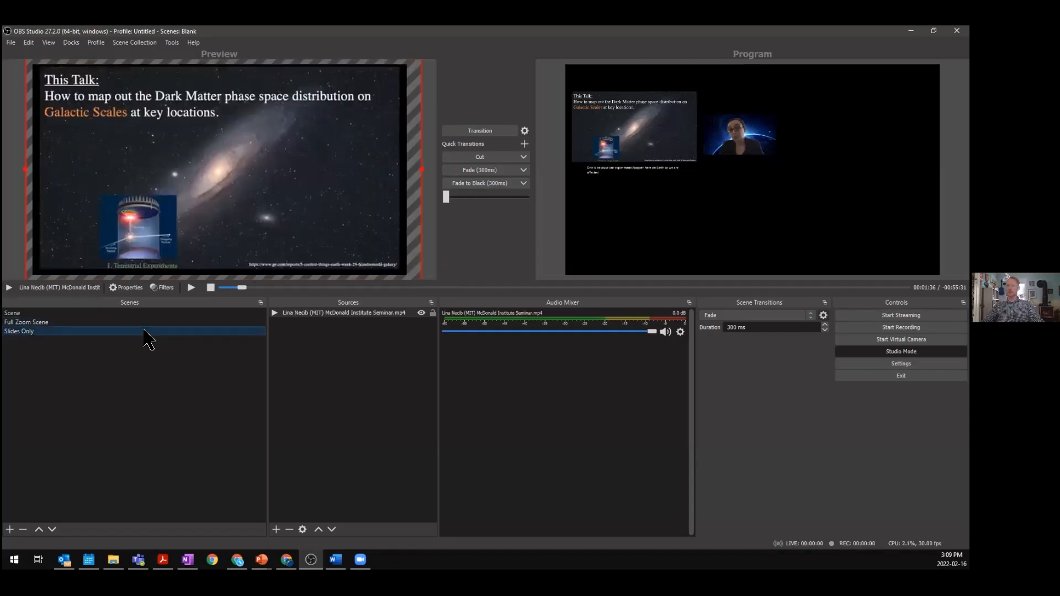
pyautogui.click(104, 323)
pyautogui.rightClick(101, 324)
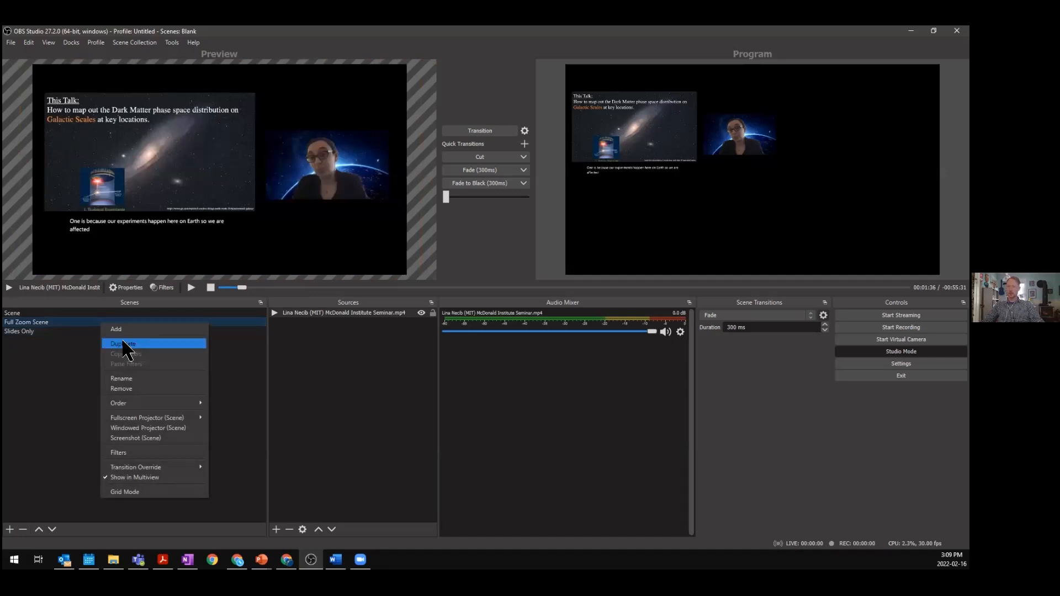
pyautogui.click(113, 329)
pyautogui.click(423, 298)
pyautogui.moveTo(423, 297); pyautogui.dragTo(330, 301)
pyautogui.write('Slides with speaker Thumbnail')
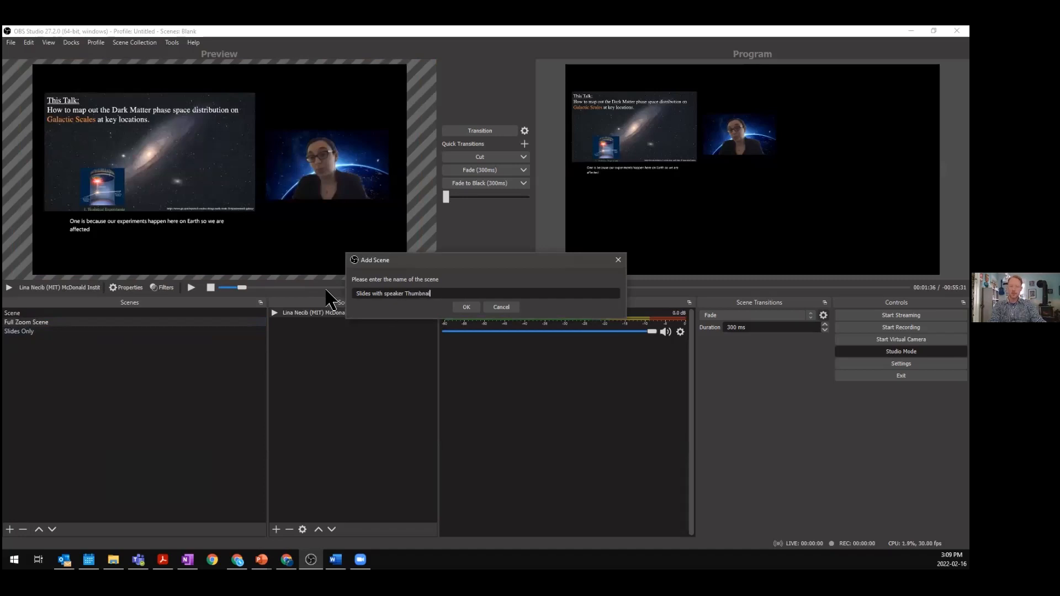
pyautogui.click(467, 307)
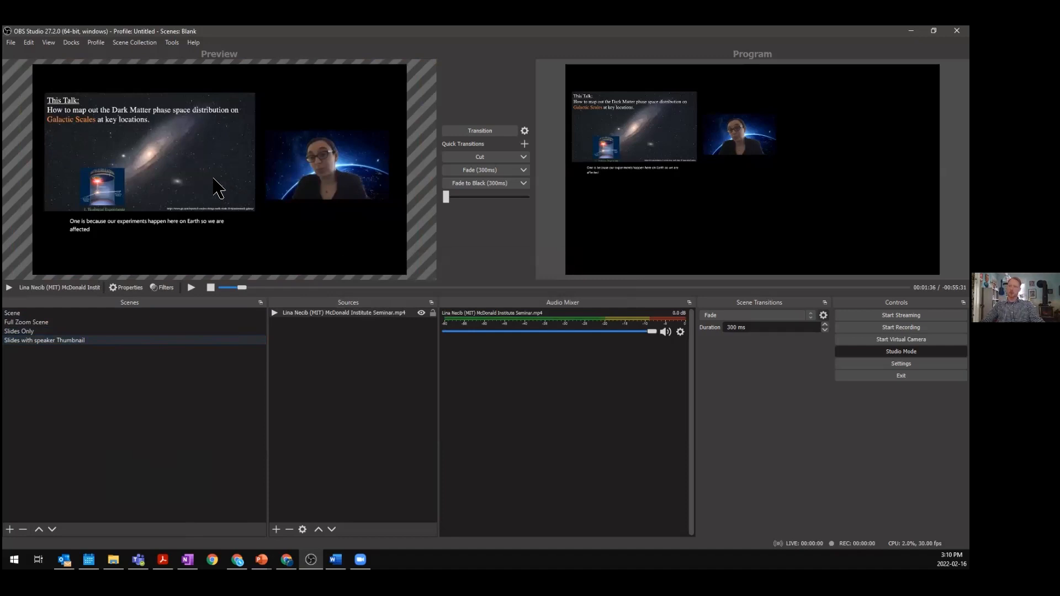
# - Copy the seminar video source and paste a duplicate of it into the Slides with speaker Thumbnail scene
pyautogui.moveTo(245, 185)
pyautogui.mouseDown()
pyautogui.moveTo(256, 194)
pyautogui.moveTo(324, 168)
pyautogui.moveTo(253, 191)
pyautogui.mouseUp()
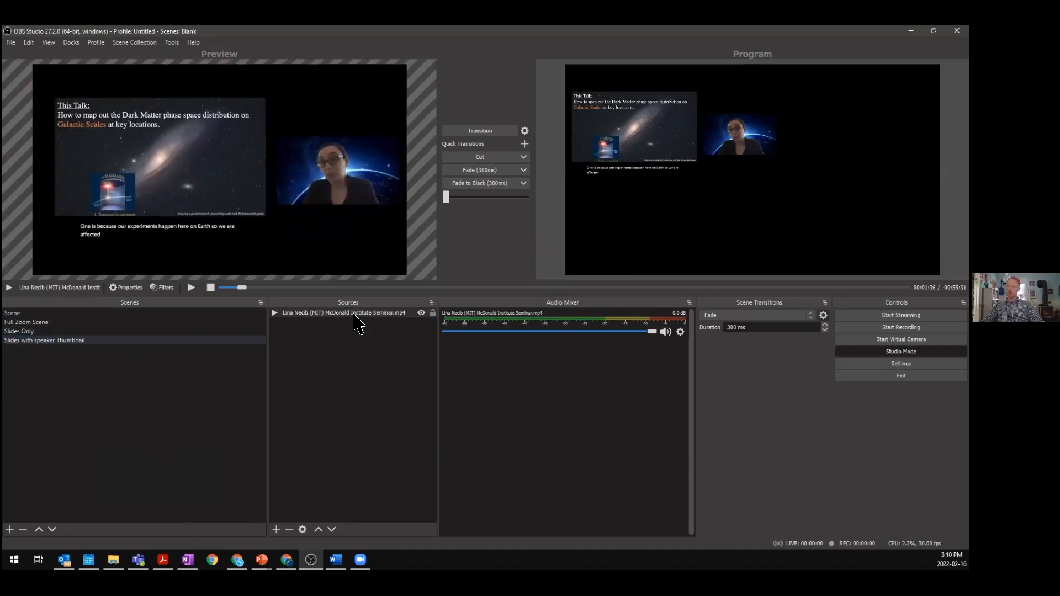
pyautogui.rightClick(358, 313)
pyautogui.click(379, 65)
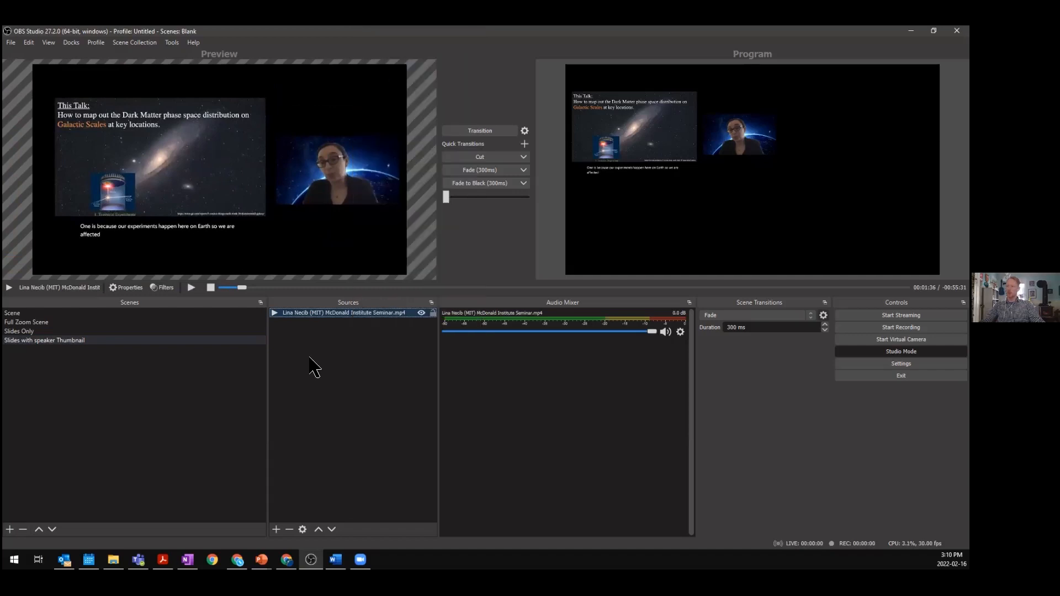
pyautogui.rightClick(307, 344)
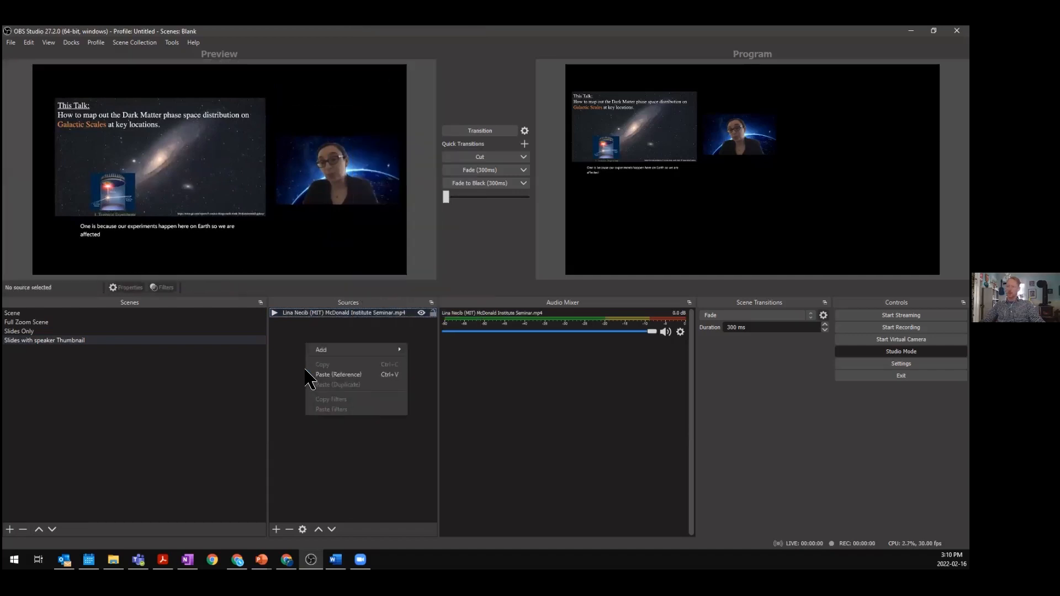
pyautogui.click(303, 378)
pyautogui.rightClick(307, 362)
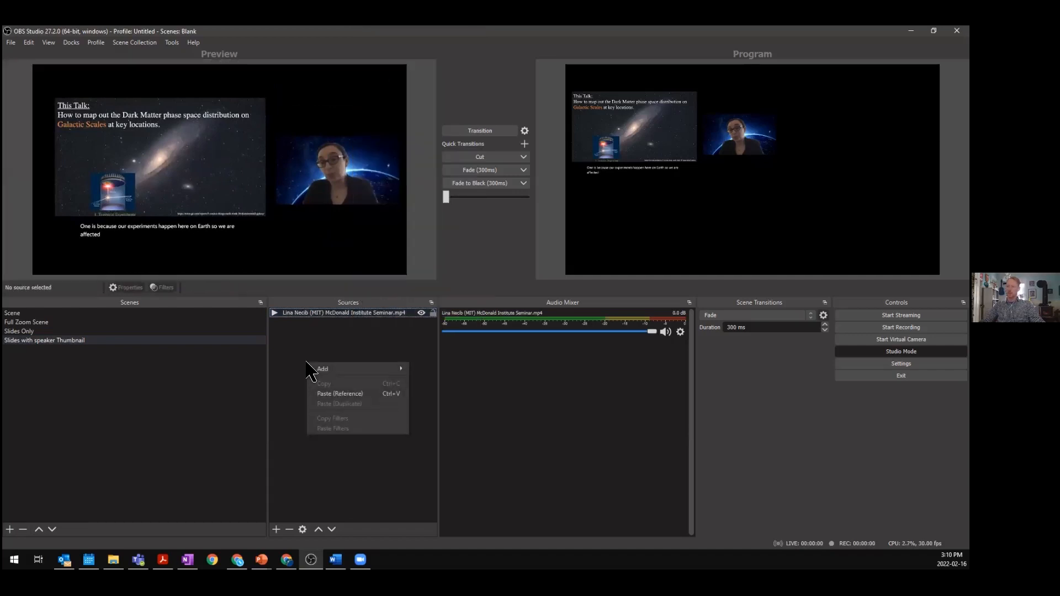
pyautogui.click(345, 394)
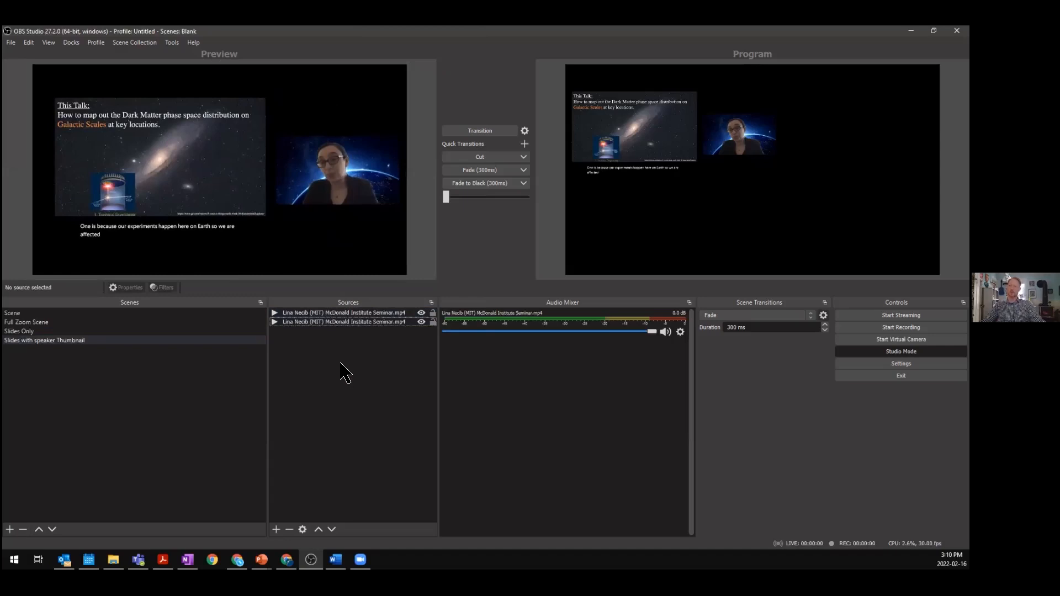
# - Crop the top video copy to just the speaker and place it in the lower right, below the original speaker image
pyautogui.click(327, 314)
pyautogui.moveTo(190, 181); pyautogui.dragTo(239, 182)
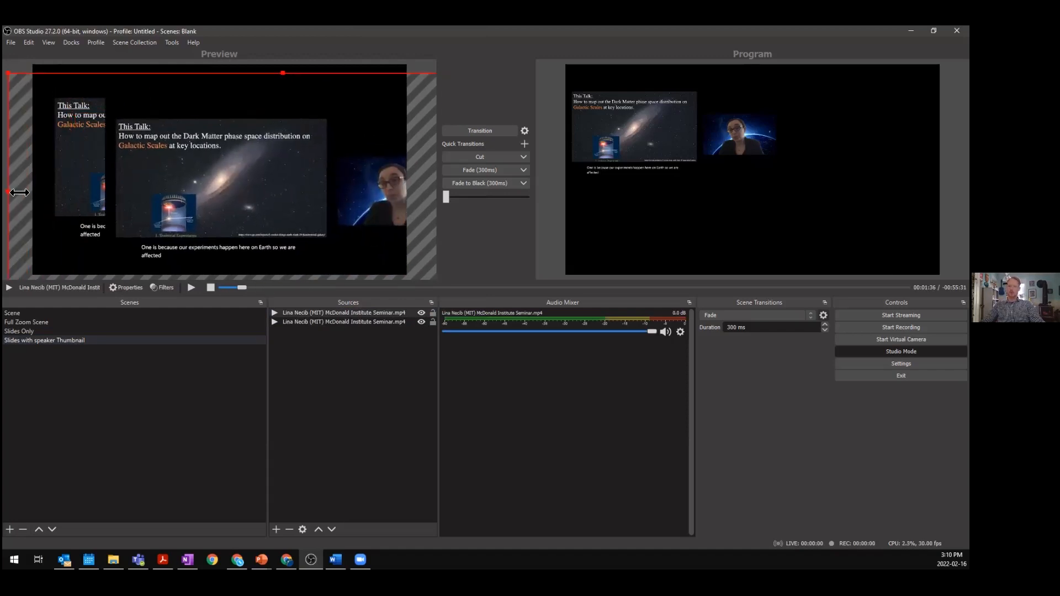
pyautogui.moveTo(19, 192); pyautogui.dragTo(215, 182)
pyautogui.moveTo(388, 180); pyautogui.dragTo(324, 185)
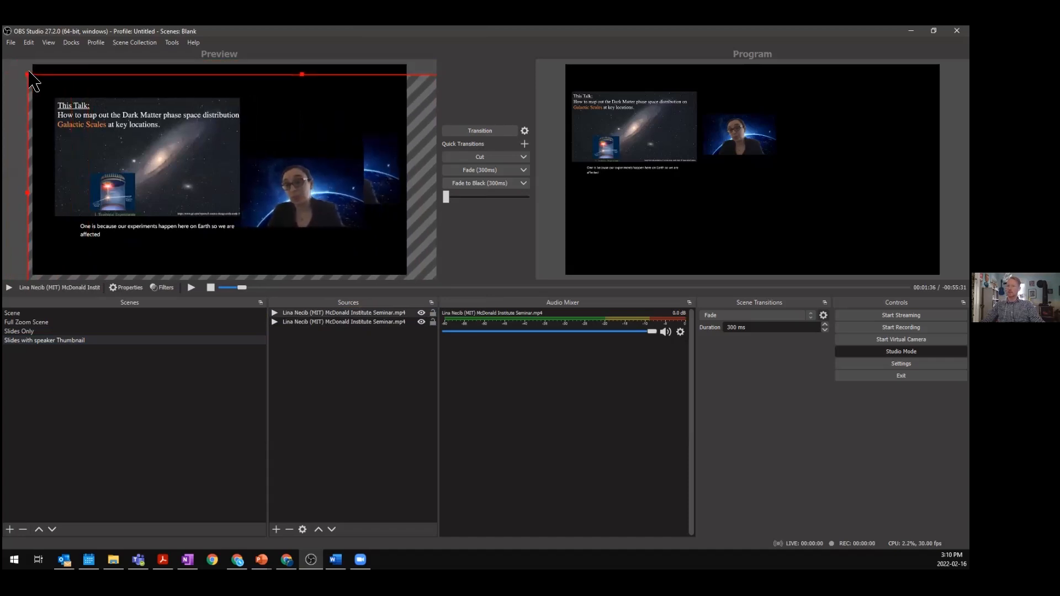
pyautogui.moveTo(27, 72); pyautogui.dragTo(243, 117)
pyautogui.moveTo(371, 207); pyautogui.dragTo(184, 177)
pyautogui.moveTo(54, 79); pyautogui.dragTo(260, 69)
pyautogui.moveTo(325, 270); pyautogui.dragTo(325, 226)
pyautogui.moveTo(328, 70); pyautogui.dragTo(333, 194)
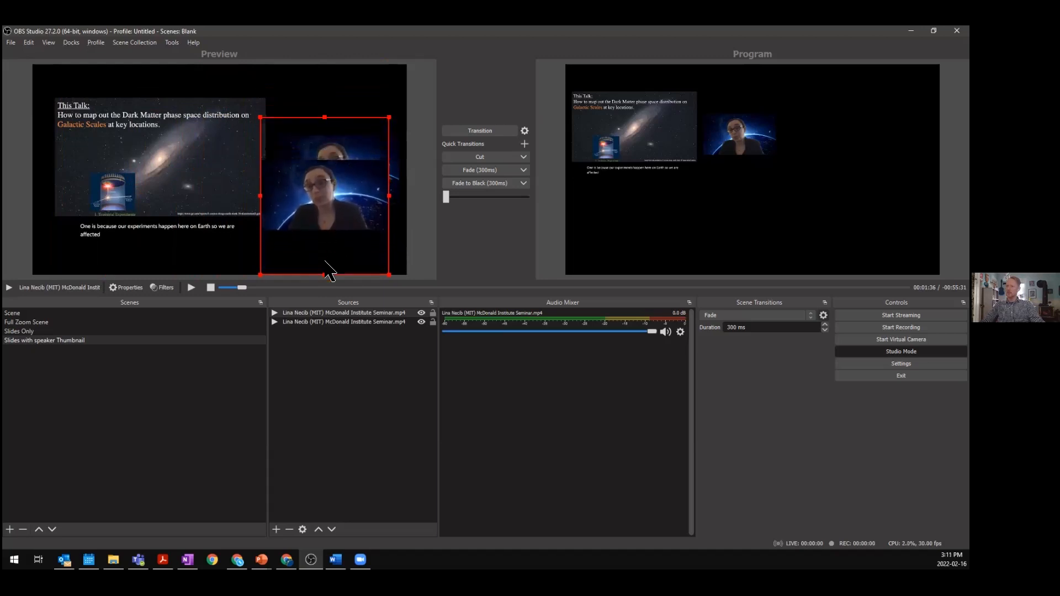
pyautogui.moveTo(327, 274); pyautogui.dragTo(351, 235)
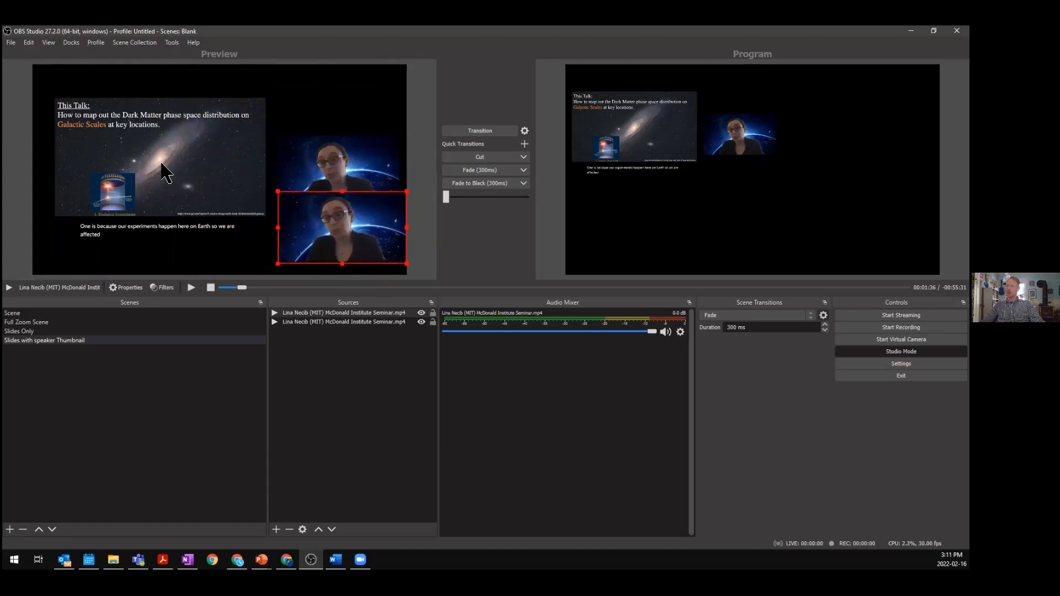
pyautogui.moveTo(331, 241)
pyautogui.mouseDown()
pyautogui.moveTo(218, 184)
pyautogui.moveTo(332, 215)
pyautogui.moveTo(331, 233)
pyautogui.mouseUp()
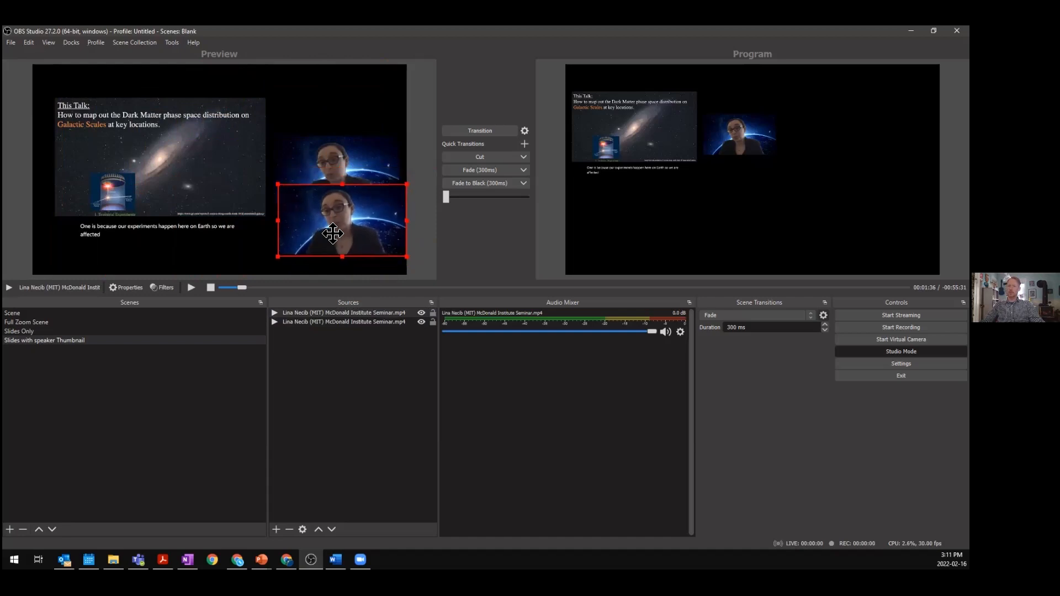
# - Resize and reposition the slide video copy so the slide fills the upper left of the Slides with speaker Thumbnail canvas
pyautogui.click(340, 320)
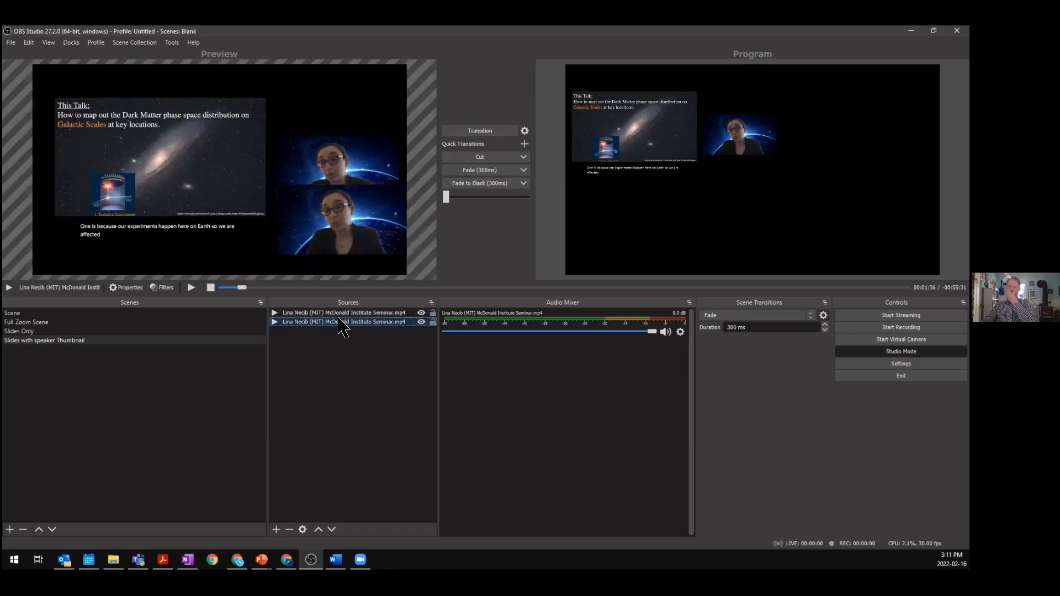
pyautogui.moveTo(123, 163)
pyautogui.mouseDown()
pyautogui.moveTo(187, 179)
pyautogui.moveTo(124, 147)
pyautogui.mouseUp()
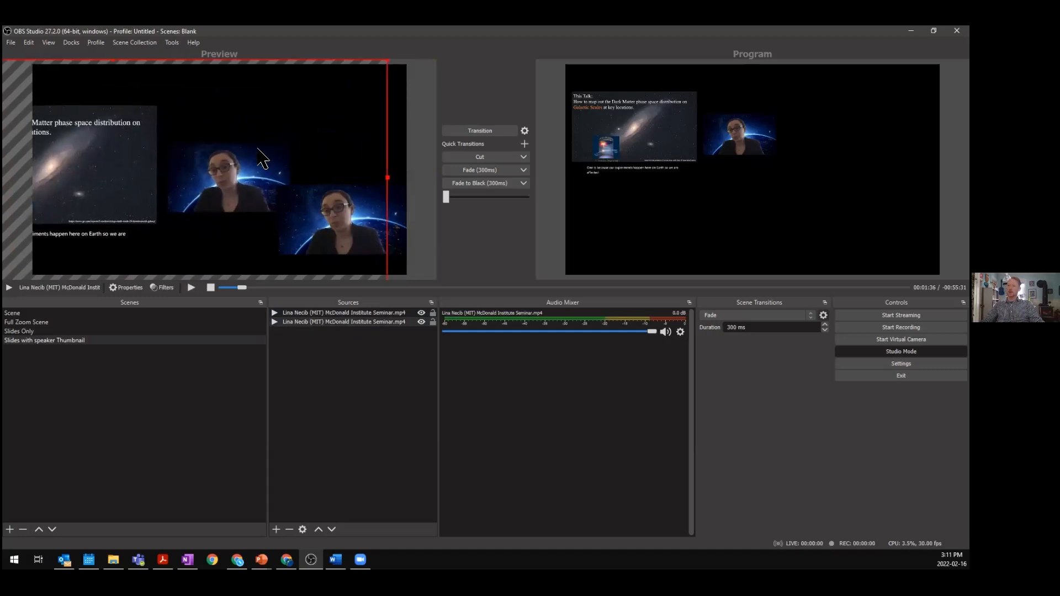
pyautogui.moveTo(390, 177); pyautogui.dragTo(313, 174)
pyautogui.moveTo(119, 164); pyautogui.dragTo(316, 162)
pyautogui.moveTo(34, 174); pyautogui.dragTo(150, 159)
pyautogui.moveTo(238, 69)
pyautogui.mouseDown()
pyautogui.moveTo(239, 79)
pyautogui.moveTo(237, 70)
pyautogui.mouseUp()
pyautogui.moveTo(210, 167); pyautogui.dragTo(168, 126)
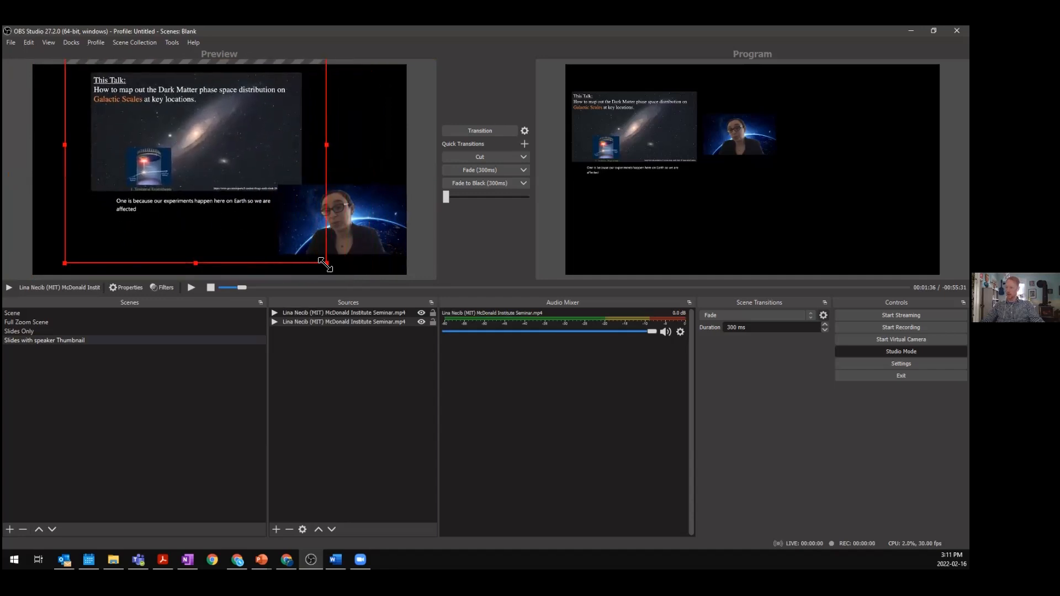
# - Remove the slide video source from the Slides with speaker Thumbnail scene
pyautogui.click(316, 322)
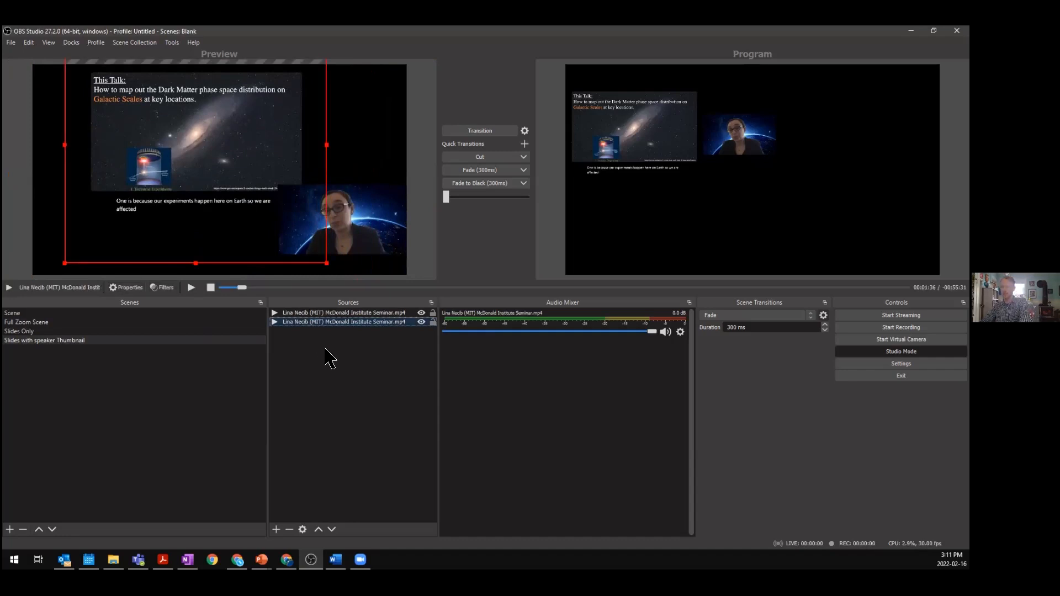
pyautogui.press('Delete')
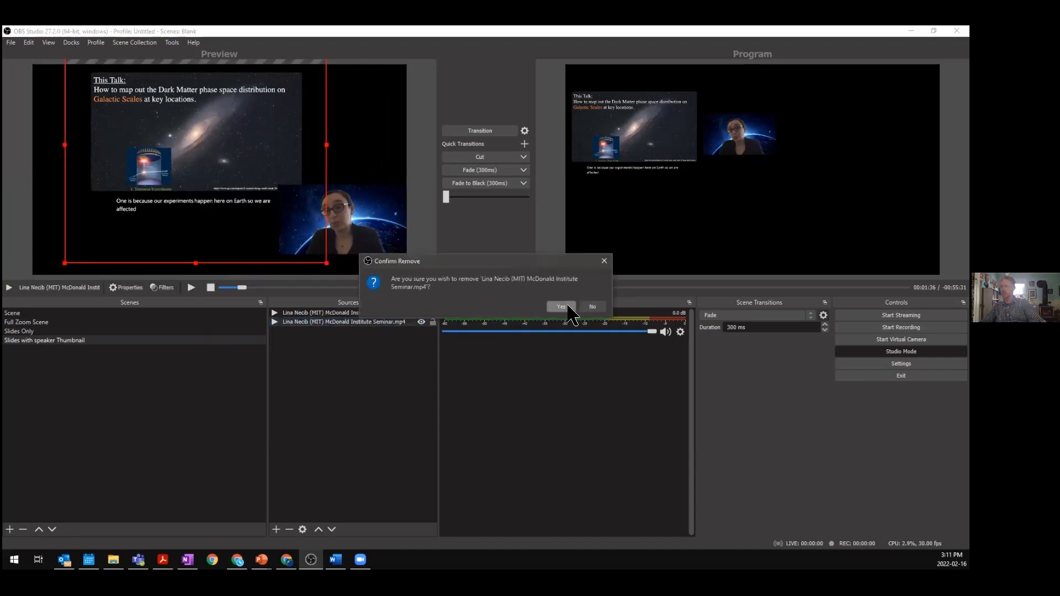
pyautogui.click(562, 306)
# - Paste the copied video source into Slides with speaker Thumbnail and shift it, then undo both changes
pyautogui.click(95, 332)
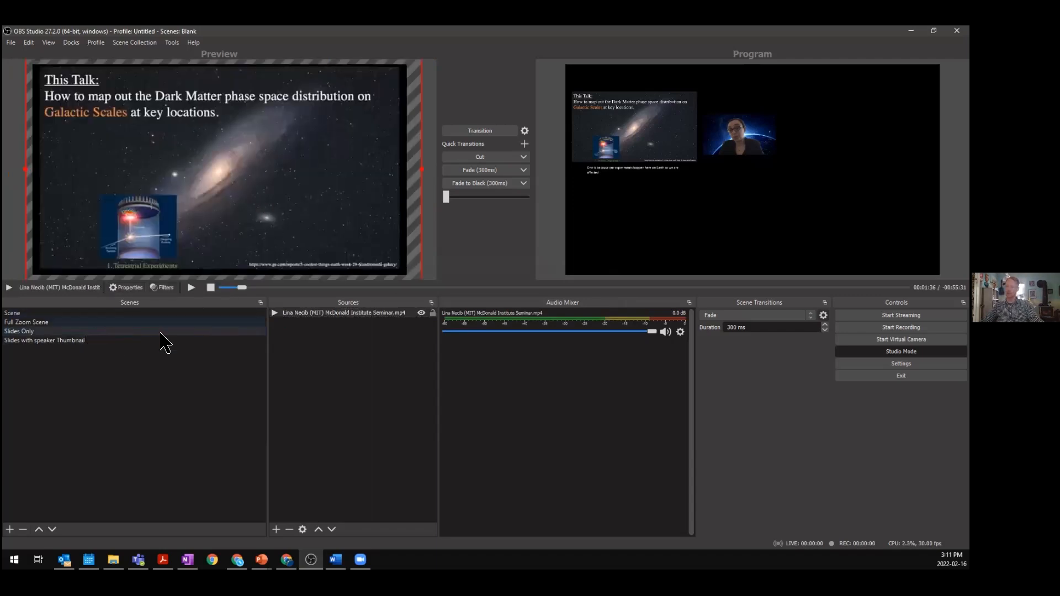
pyautogui.click(139, 341)
pyautogui.hotkey('ctrl', 'v')
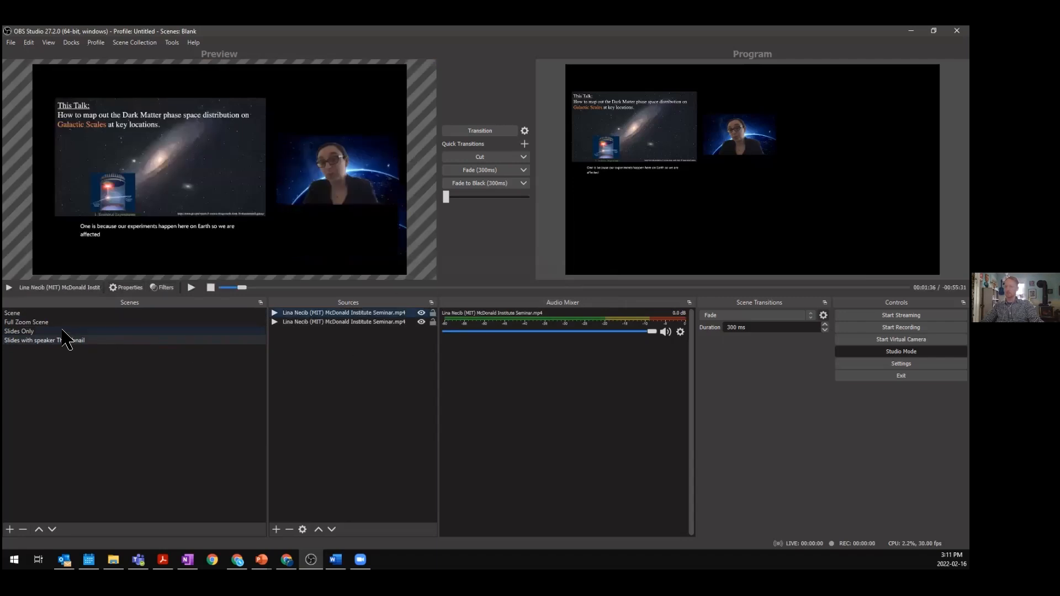
pyautogui.moveTo(208, 200)
pyautogui.mouseDown()
pyautogui.moveTo(264, 250)
pyautogui.moveTo(310, 438)
pyautogui.moveTo(223, 204)
pyautogui.mouseUp()
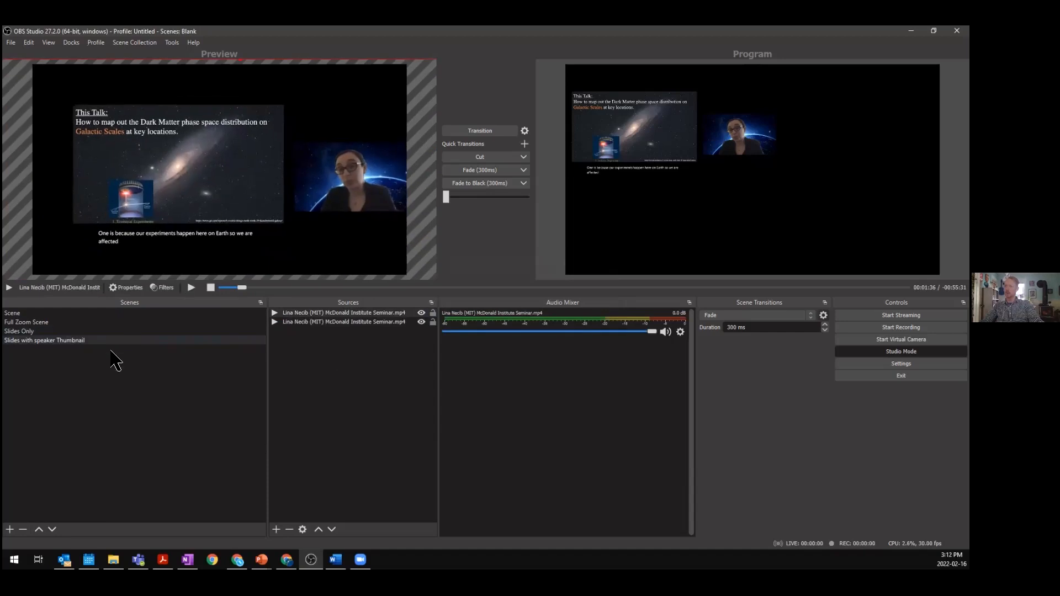
pyautogui.hotkey('ctrl', 'z')
pyautogui.hotkey('ctrl', 'z')
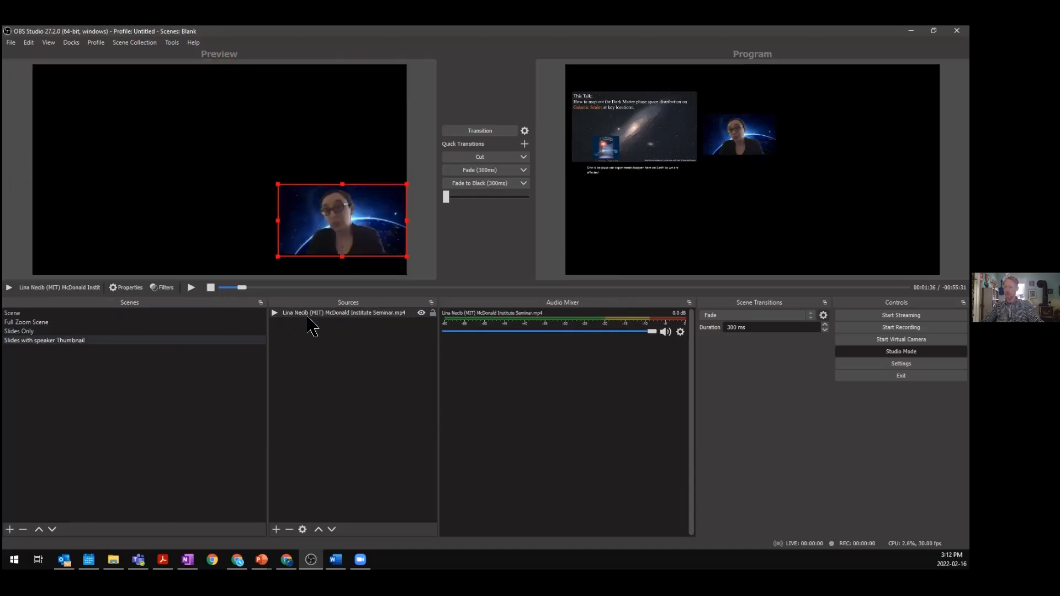
# - Paste a reference of the Slides Only video into Slides with speaker Thumbnail and order it beneath the speaker source
pyautogui.click(131, 330)
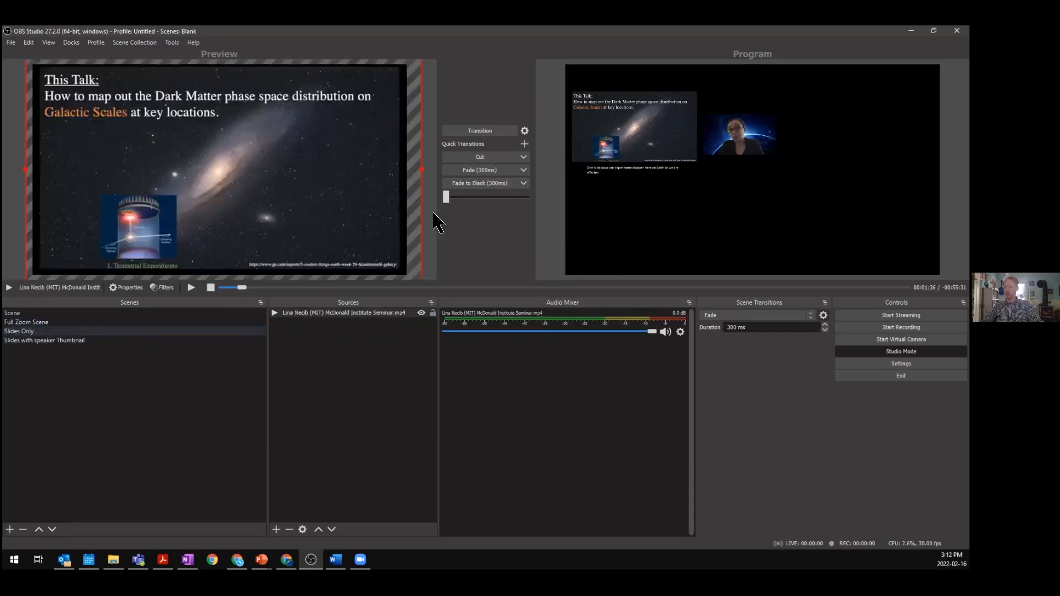
pyautogui.rightClick(331, 326)
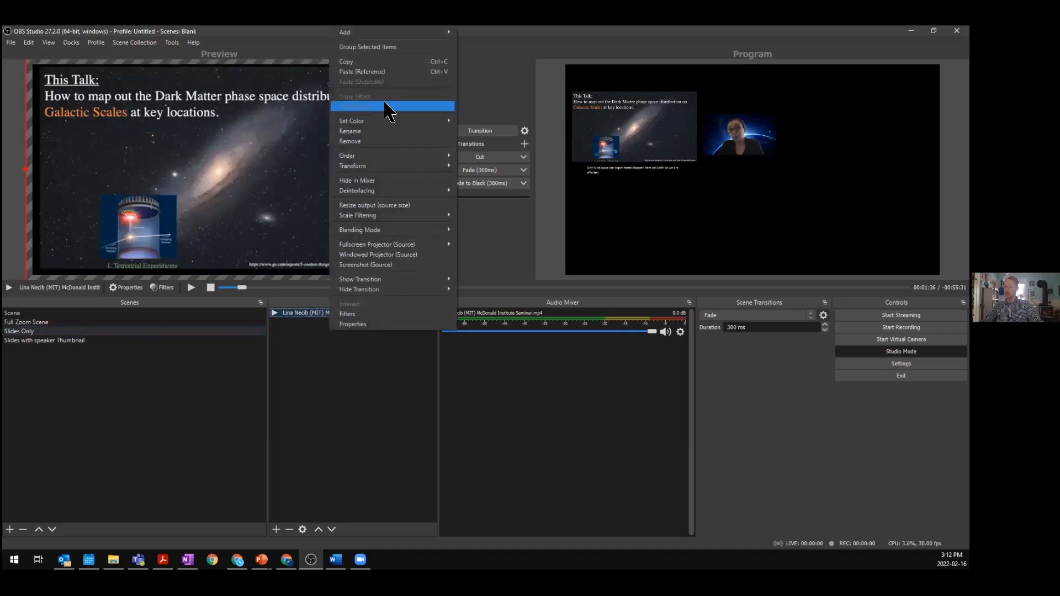
pyautogui.press('Escape')
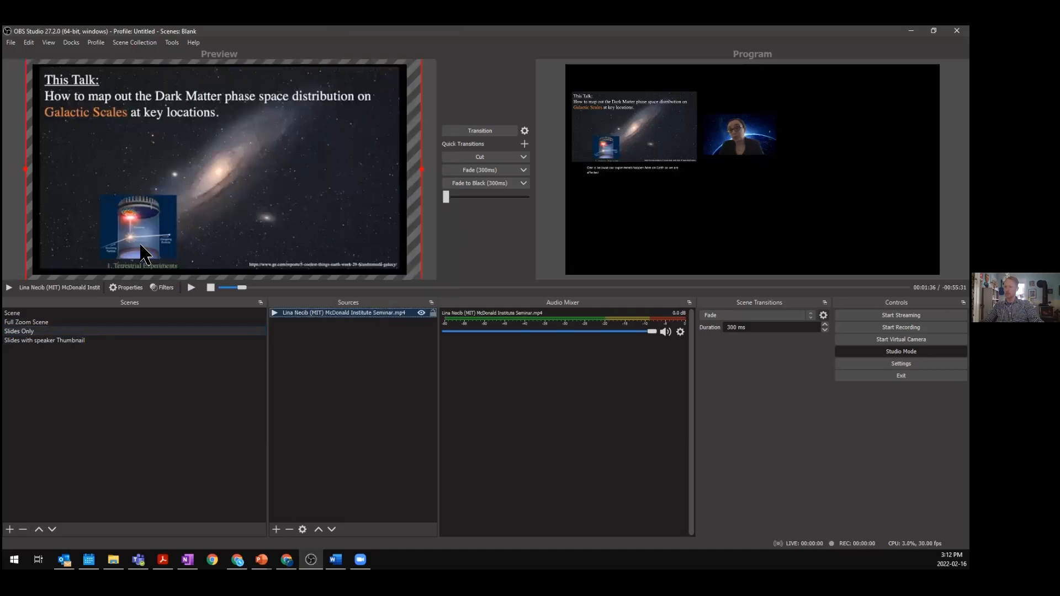
pyautogui.click(124, 340)
pyautogui.rightClick(322, 346)
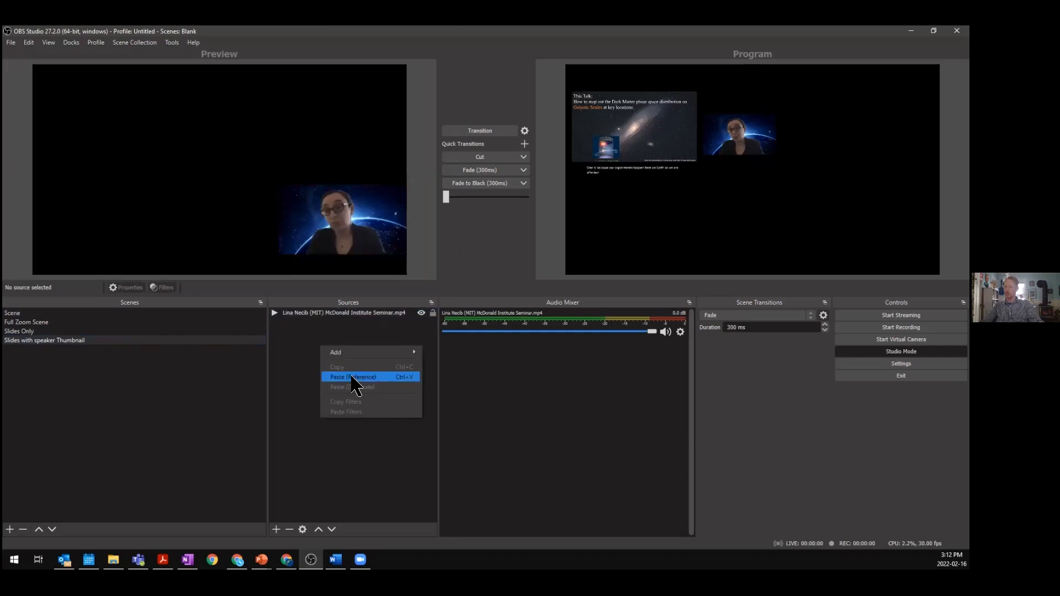
pyautogui.click(347, 374)
pyautogui.click(327, 363)
pyautogui.click(303, 314)
pyautogui.click(310, 331)
pyautogui.moveTo(308, 321); pyautogui.dragTo(307, 309)
pyautogui.click(320, 401)
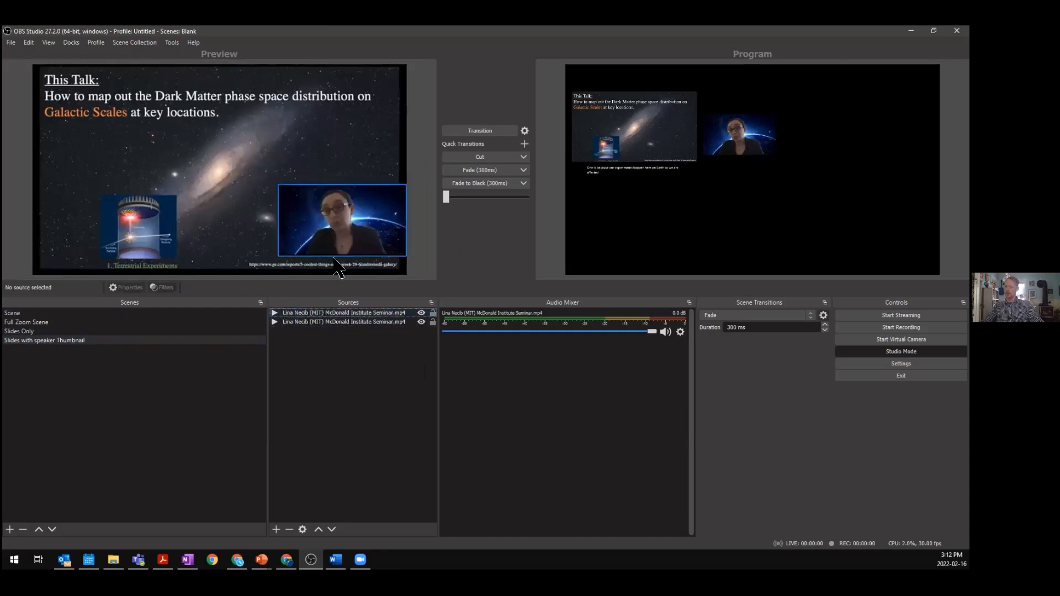
# - Duplicate the Slides with speaker Thumbnail scene as a new scene named Speaker with Slide thumbnail
pyautogui.click(44, 324)
pyautogui.click(56, 332)
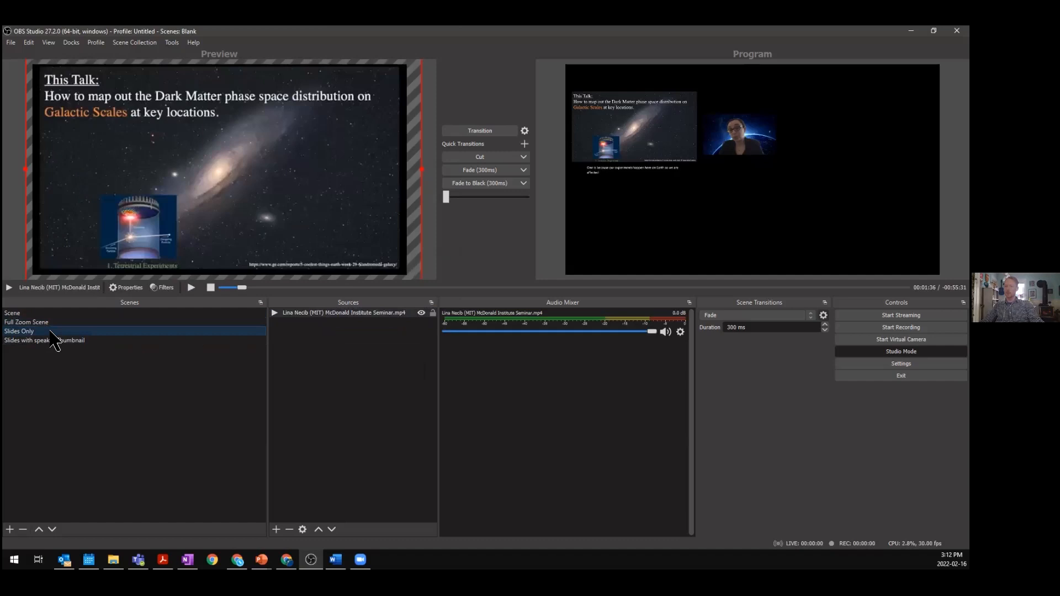
pyautogui.click(95, 340)
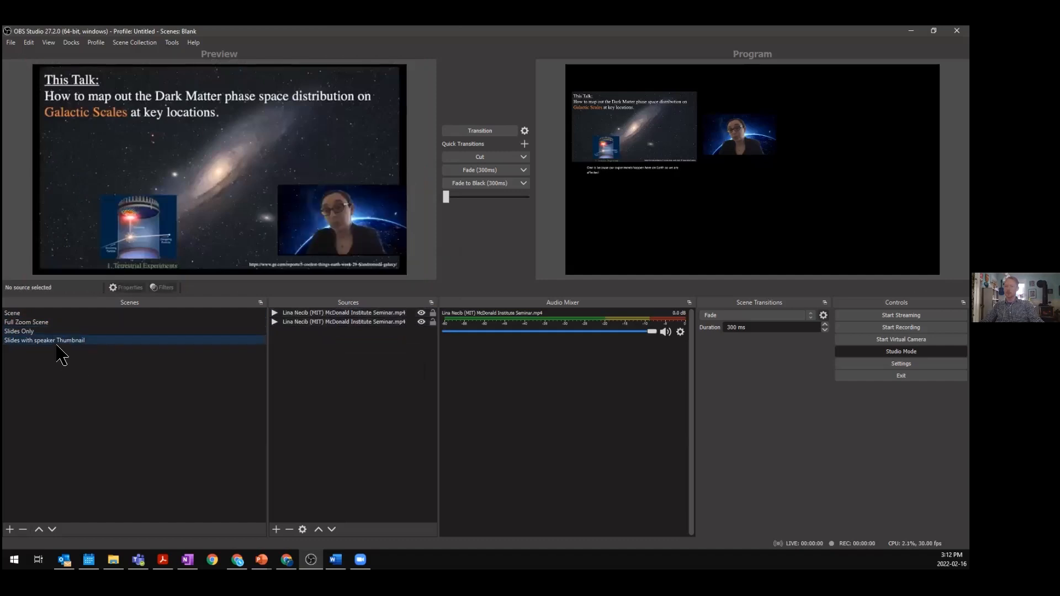
pyautogui.rightClick(84, 348)
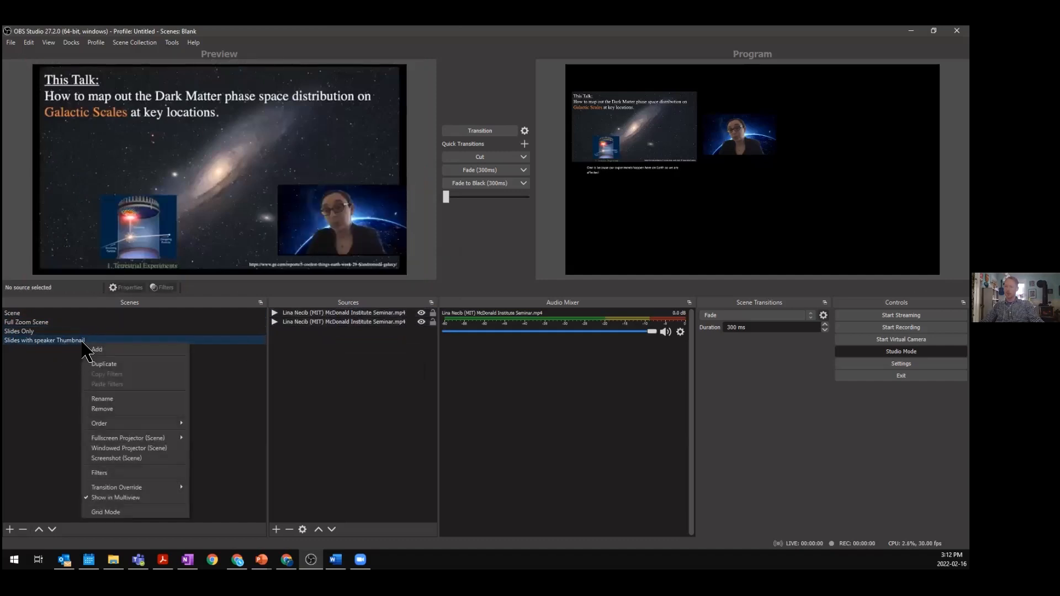
pyautogui.click(105, 363)
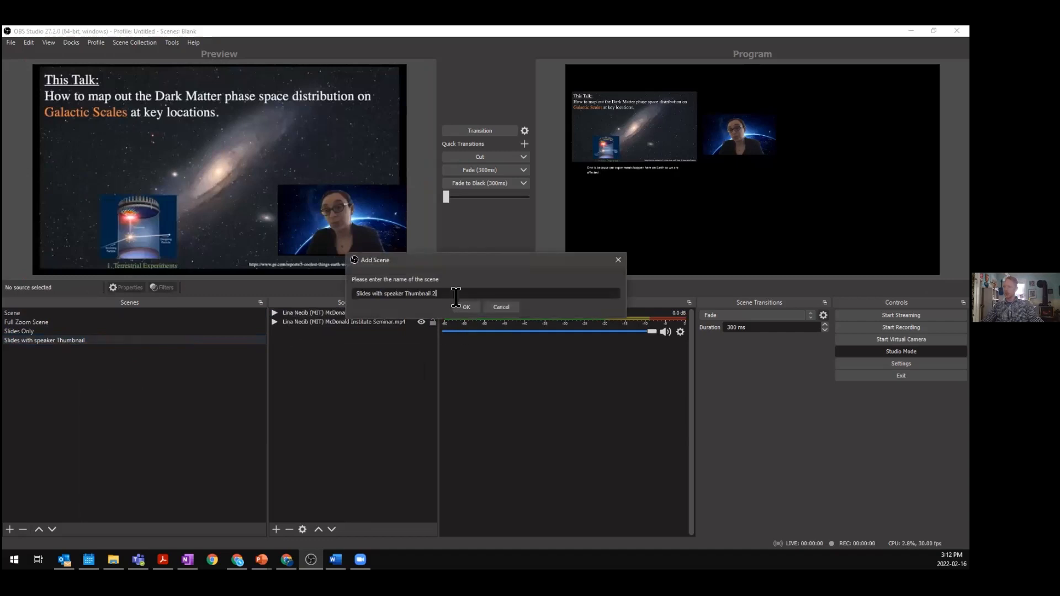
pyautogui.write('Speaker with Sli')
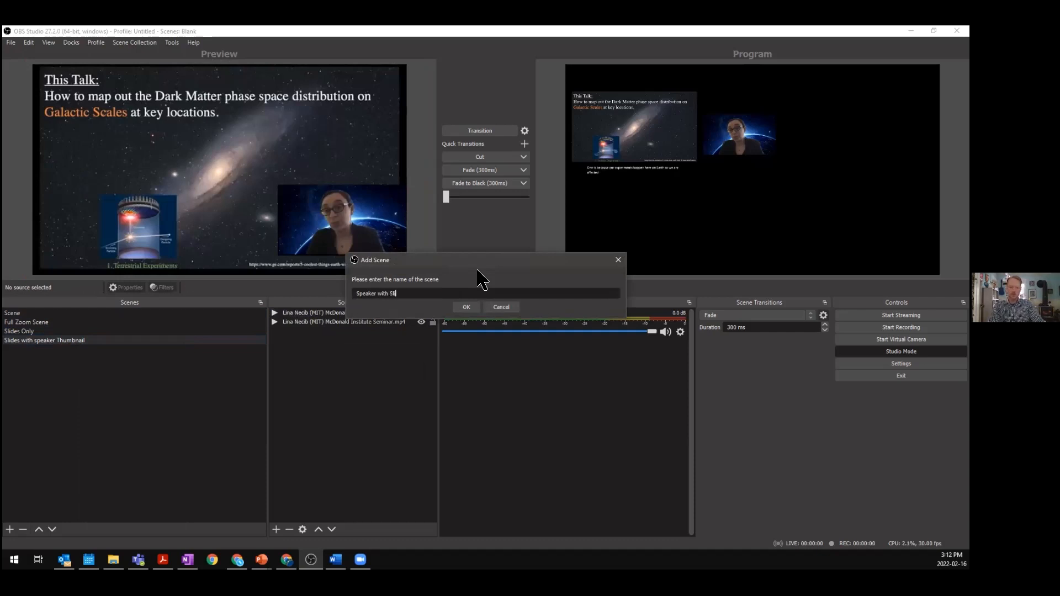
pyautogui.write('de thumbnail')
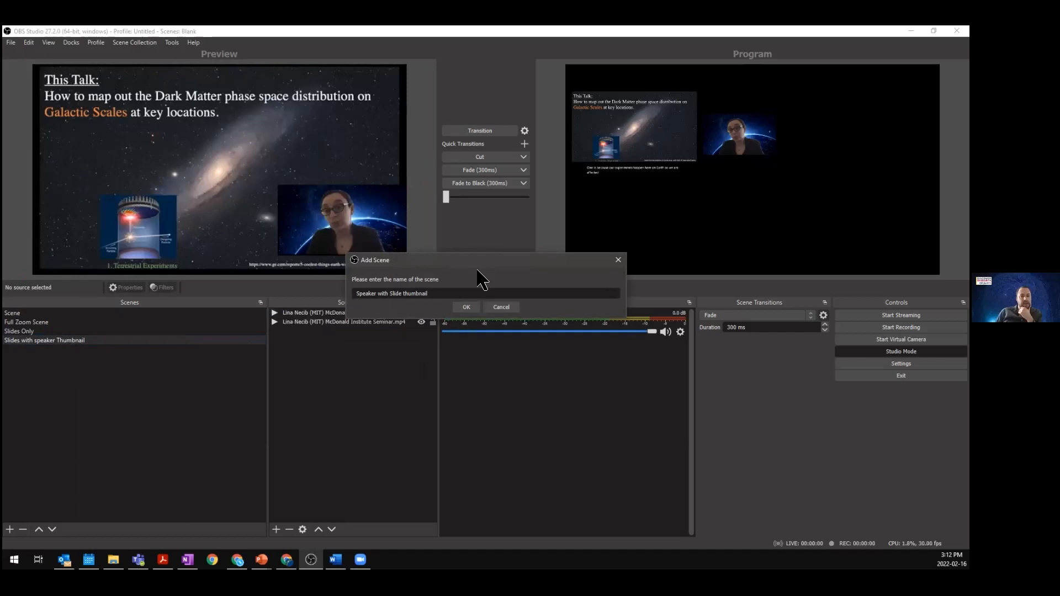
pyautogui.click(468, 307)
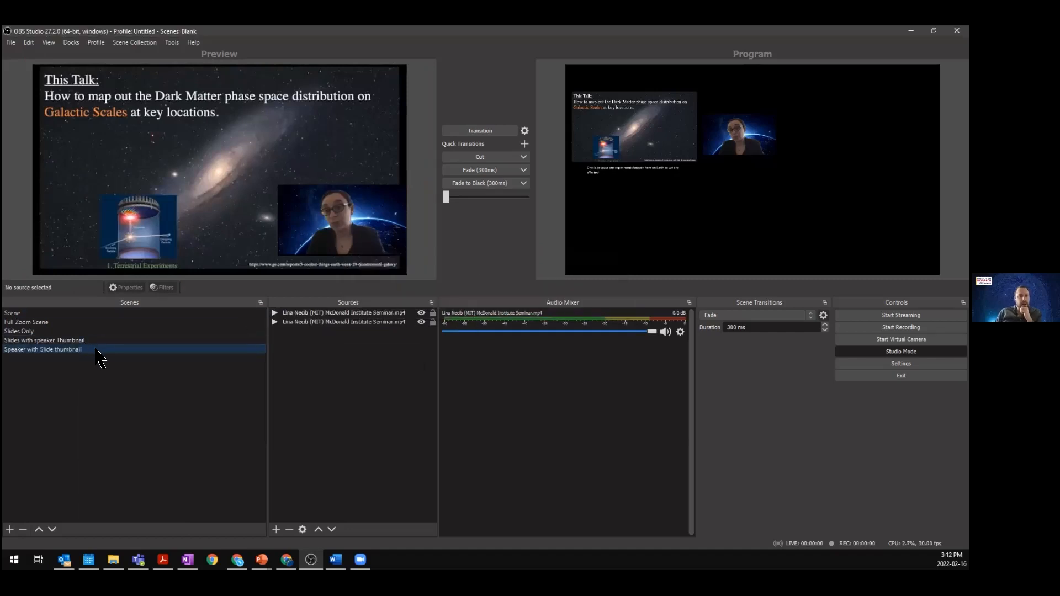
# - Enlarge the speaker video in Speaker with Slide thumbnail until it fills the canvas, briefly playing and pausing the media
pyautogui.moveTo(314, 227); pyautogui.dragTo(232, 190)
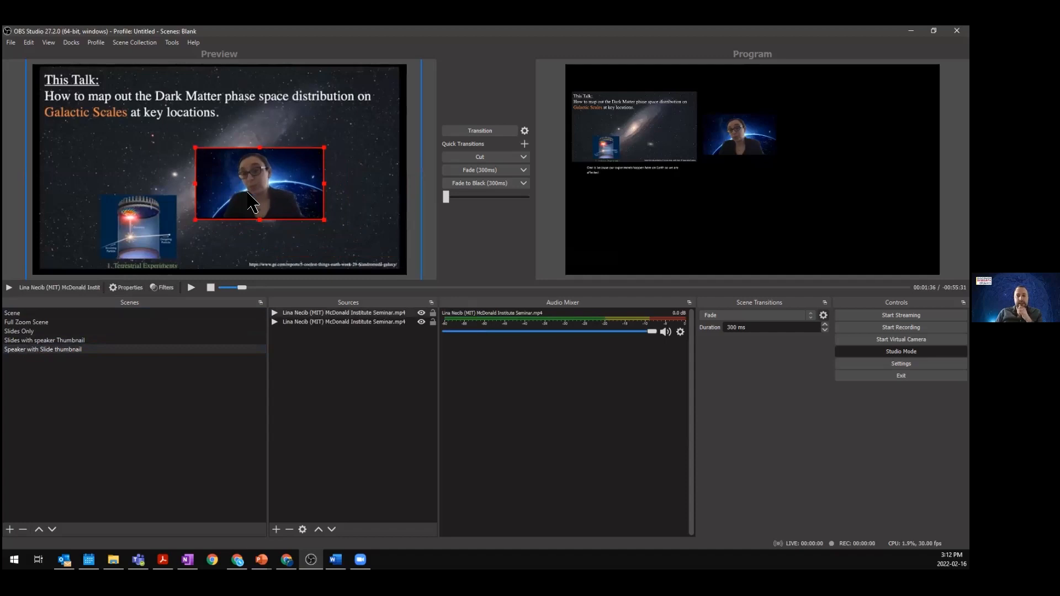
pyautogui.click(28, 229)
pyautogui.click(229, 202)
pyautogui.click(189, 287)
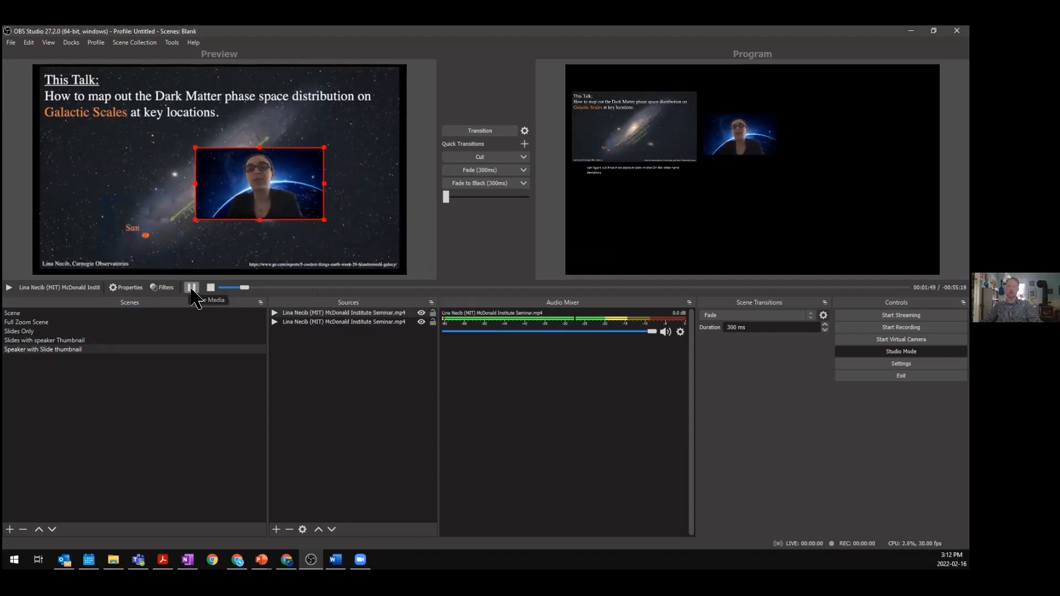
pyautogui.click(191, 287)
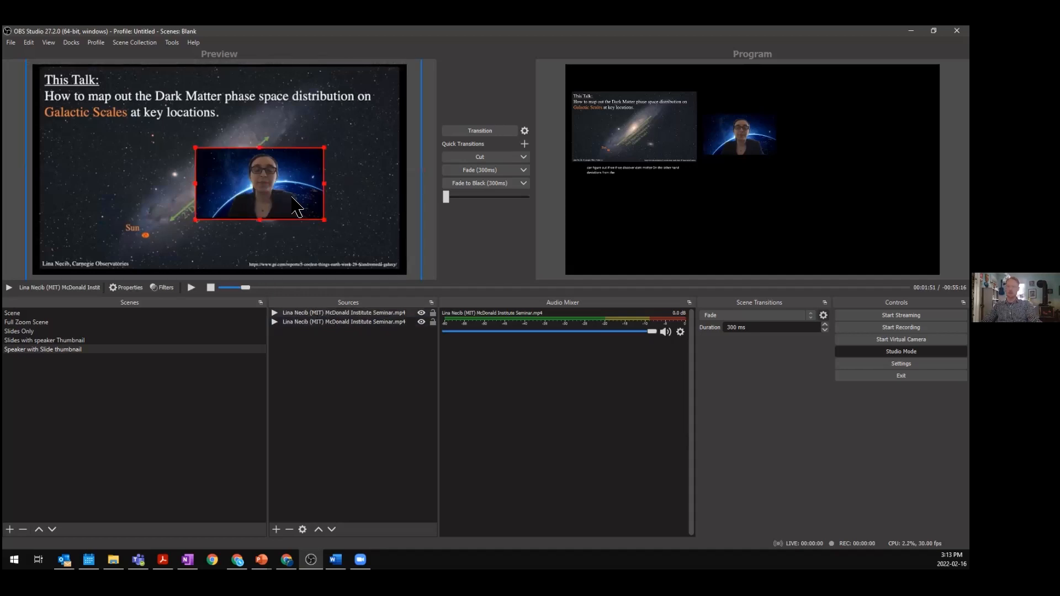
pyautogui.moveTo(283, 186); pyautogui.dragTo(409, 274)
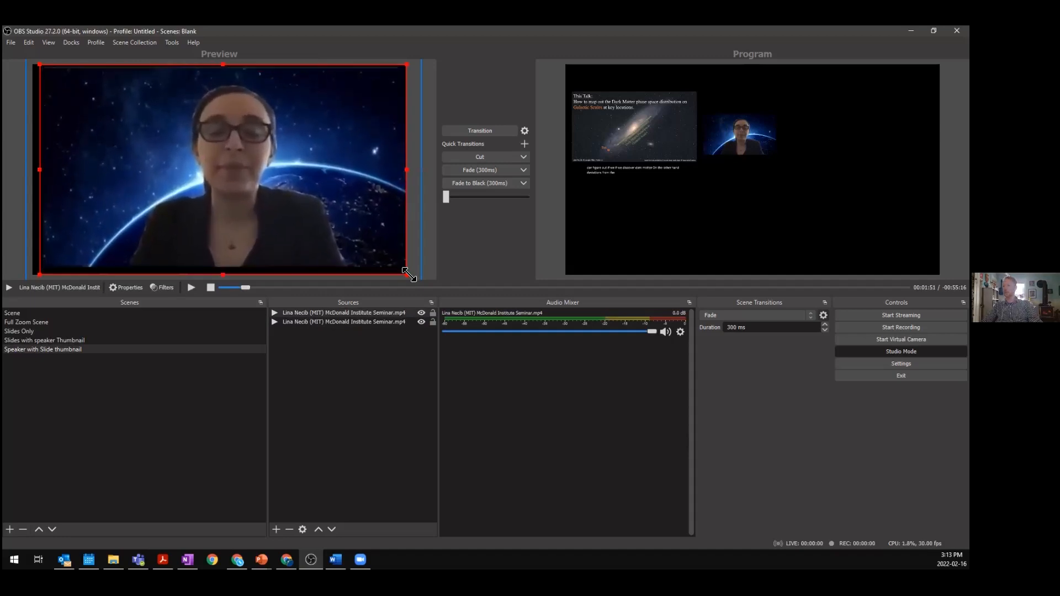
pyautogui.moveTo(255, 193); pyautogui.dragTo(308, 188)
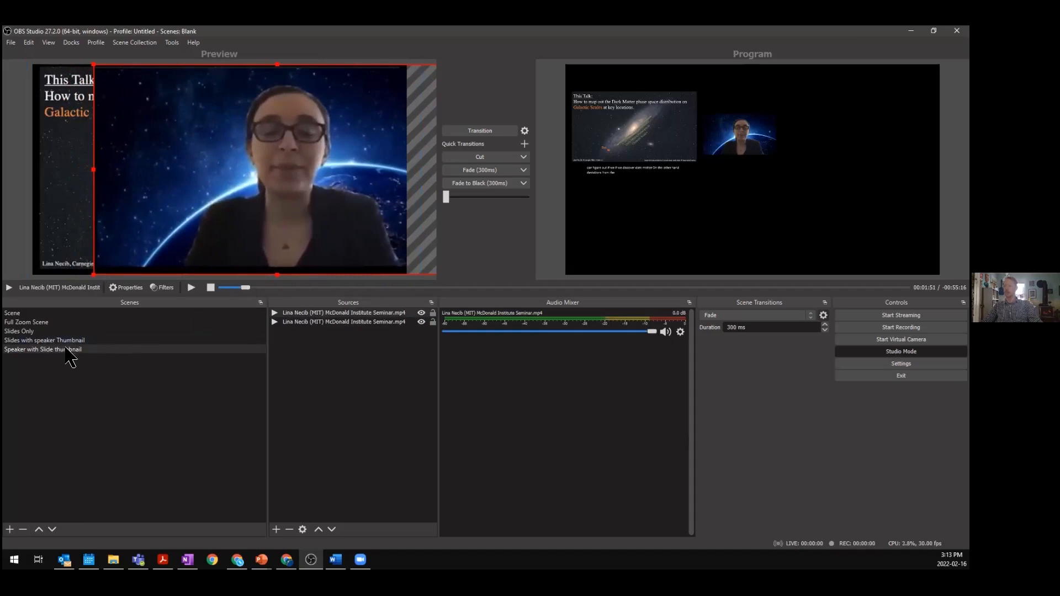
# - Bring the slide video above the speaker and shrink it into a small thumbnail in the upper left corner
pyautogui.click(320, 323)
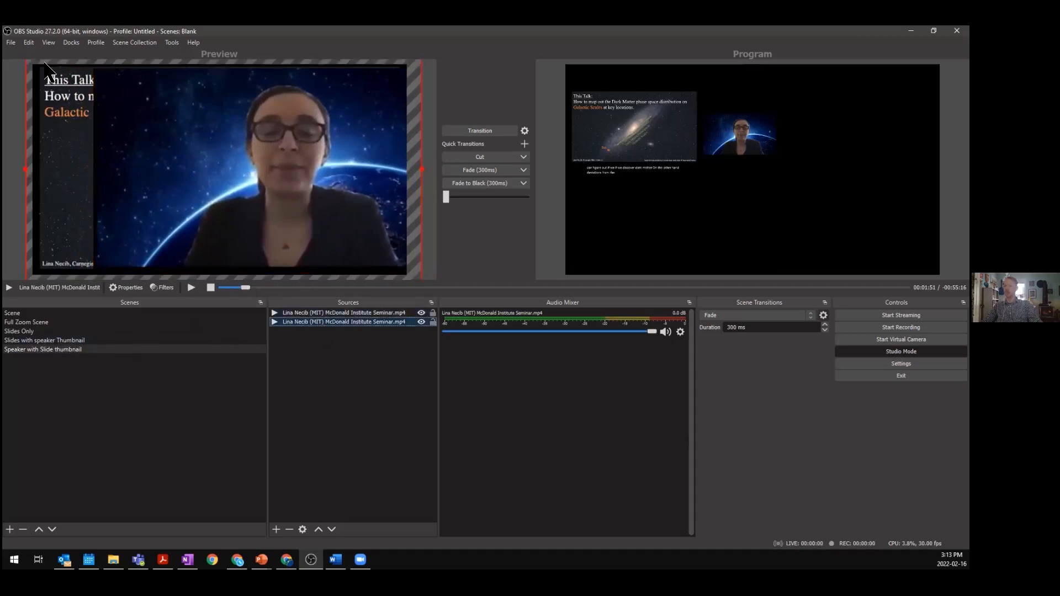
pyautogui.moveTo(52, 95); pyautogui.dragTo(66, 122)
pyautogui.moveTo(42, 82); pyautogui.dragTo(210, 177)
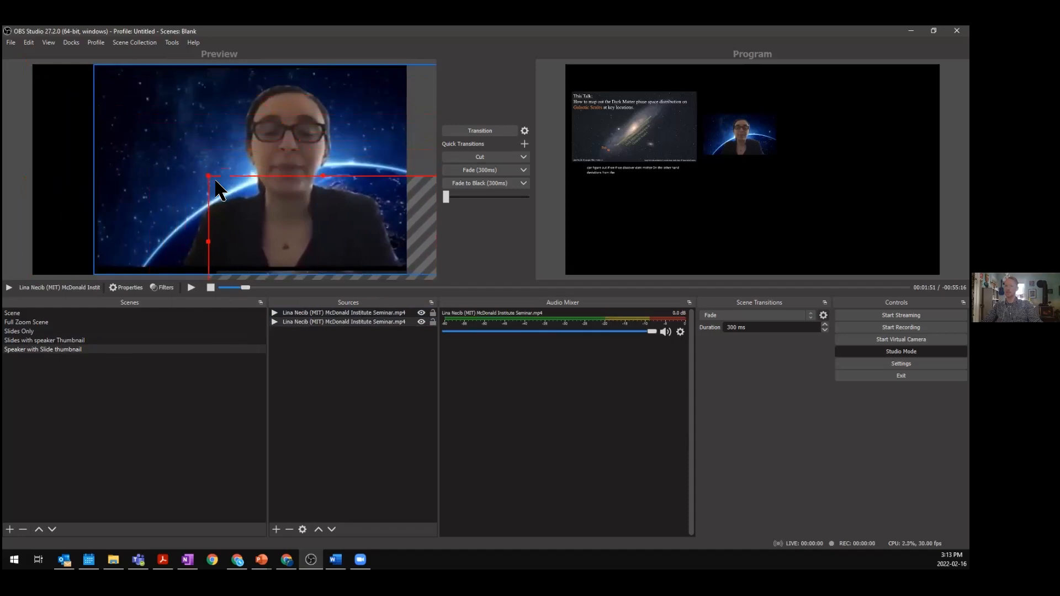
pyautogui.moveTo(290, 323); pyautogui.dragTo(284, 310)
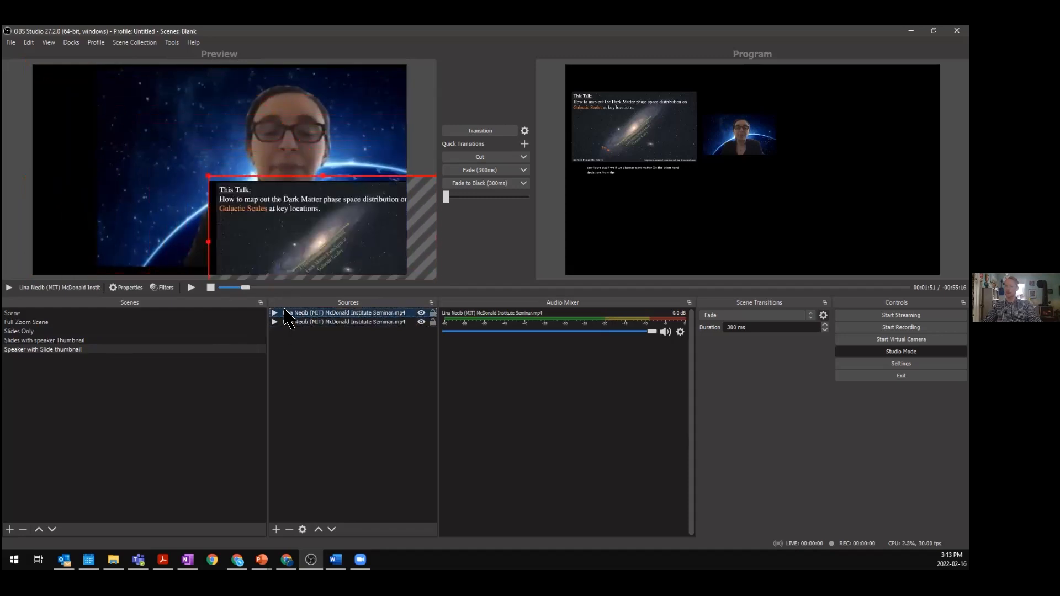
pyautogui.moveTo(271, 226); pyautogui.dragTo(95, 114)
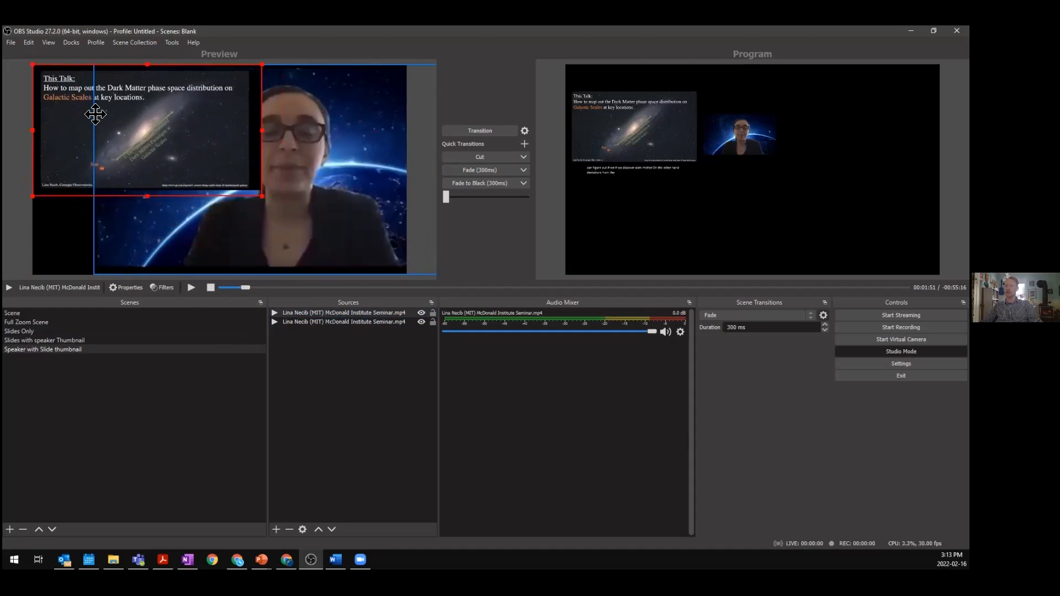
pyautogui.moveTo(256, 192); pyautogui.dragTo(196, 156)
pyautogui.moveTo(97, 114); pyautogui.dragTo(113, 126)
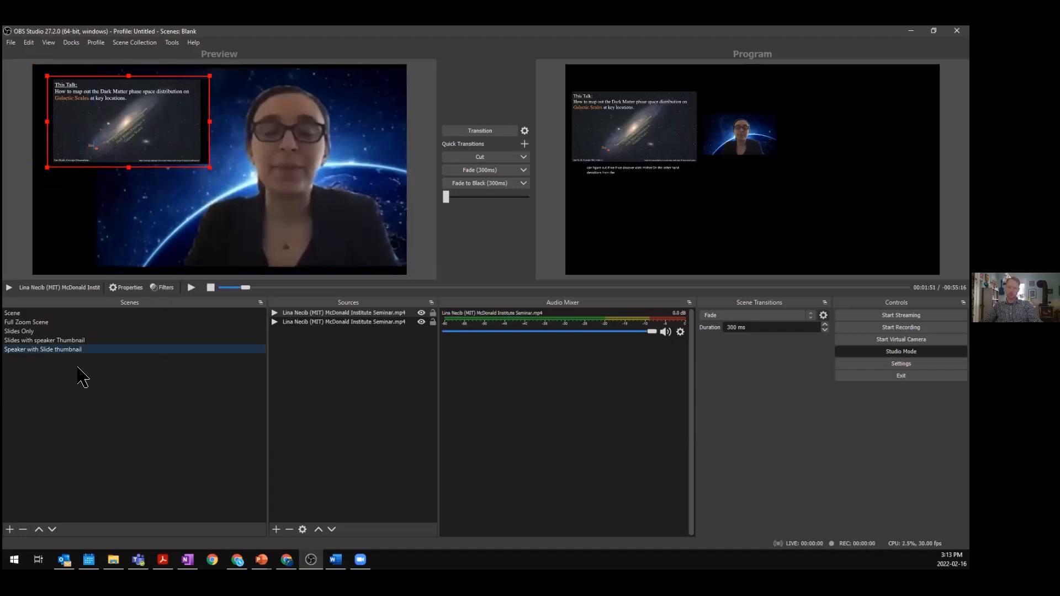
# - Switch between the scenes in the preview to compare their layouts
pyautogui.click(44, 322)
pyautogui.click(40, 331)
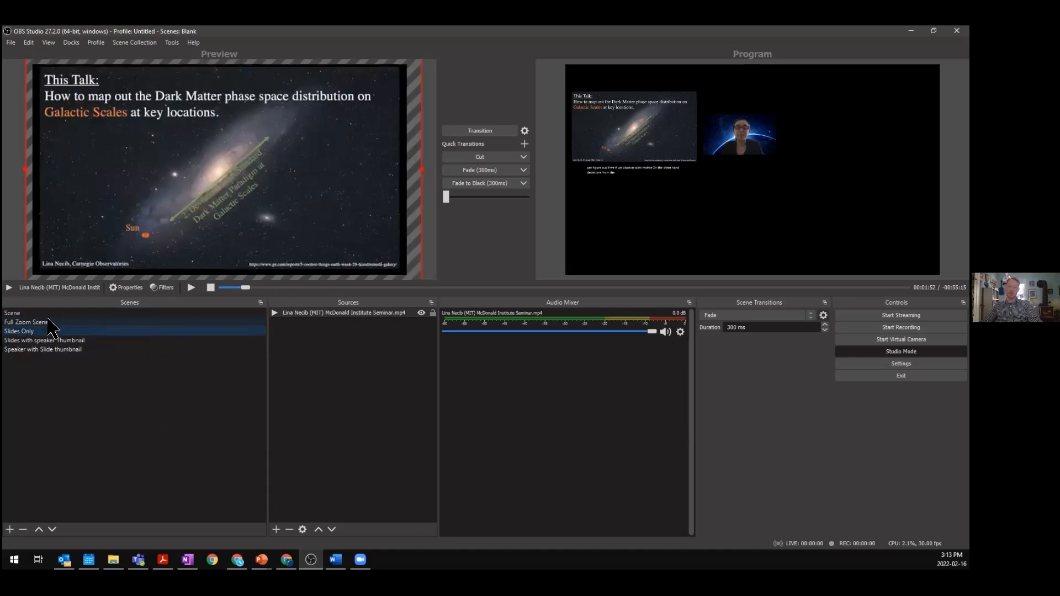
pyautogui.click(48, 340)
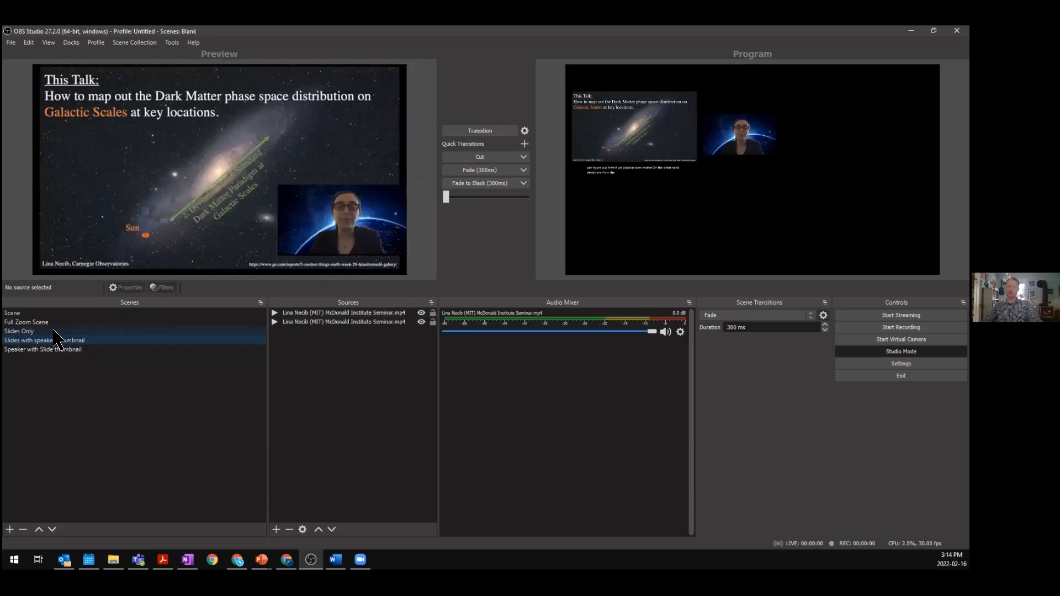
pyautogui.click(55, 331)
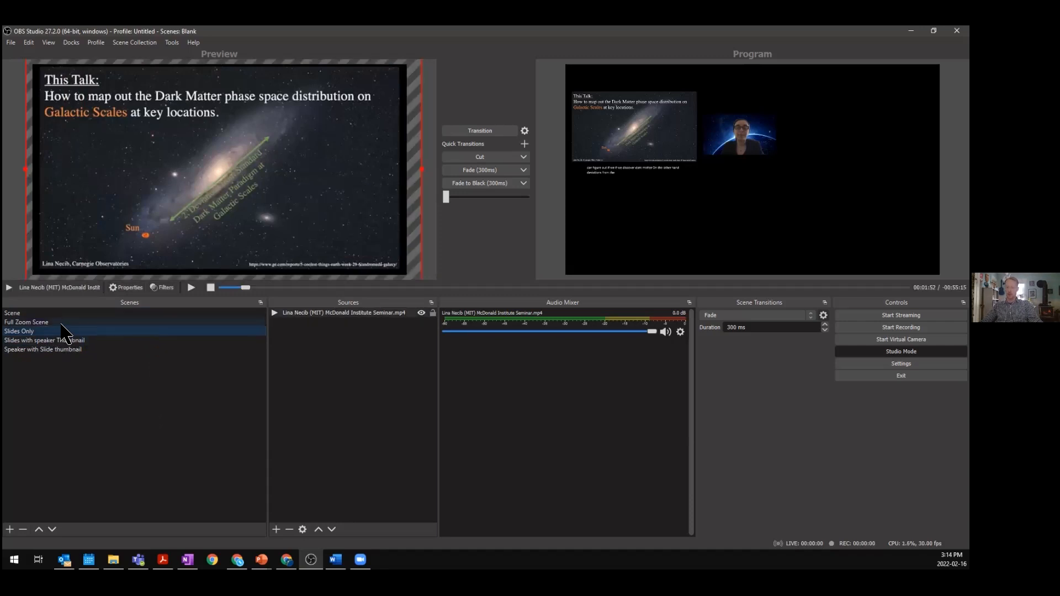
pyautogui.click(71, 350)
pyautogui.click(68, 340)
pyautogui.click(70, 349)
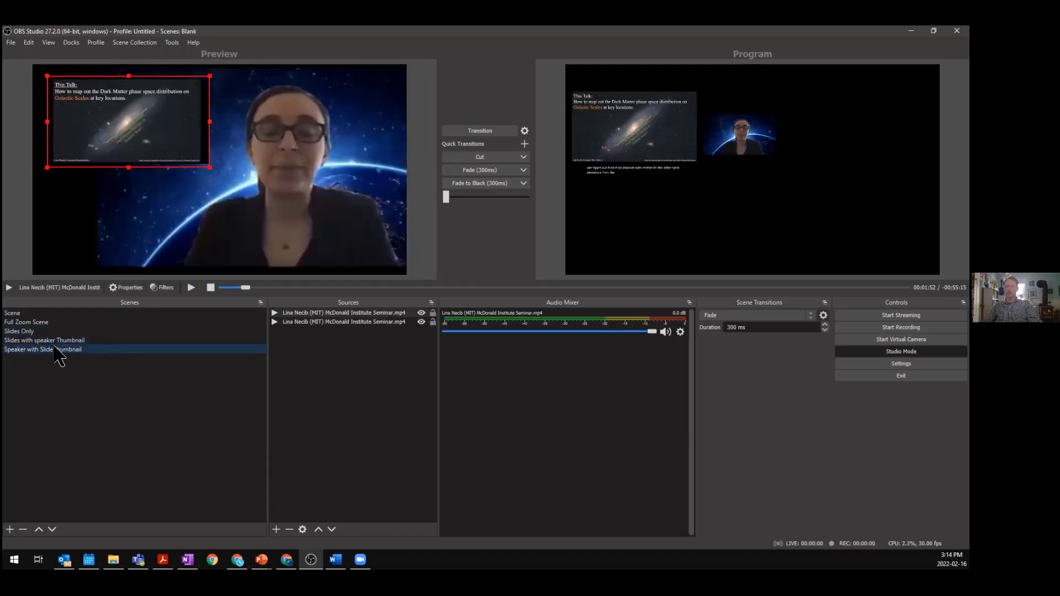
# - Duplicate the Speaker with Slide thumbnail scene as a new scene named Speaker Only
pyautogui.rightClick(61, 352)
pyautogui.click(105, 369)
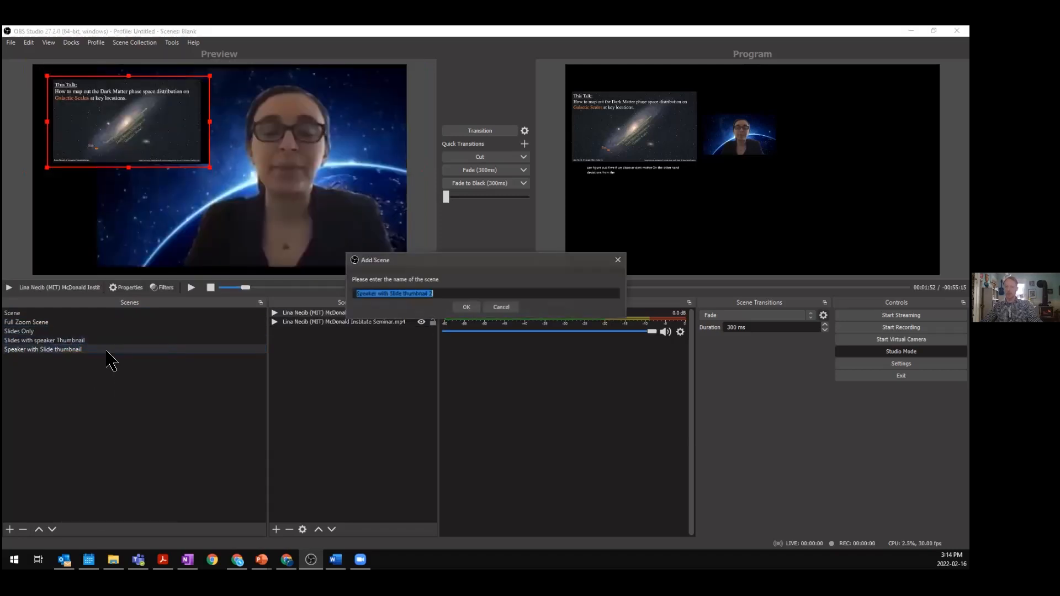
pyautogui.moveTo(458, 297); pyautogui.dragTo(380, 293)
pyautogui.write('Only')
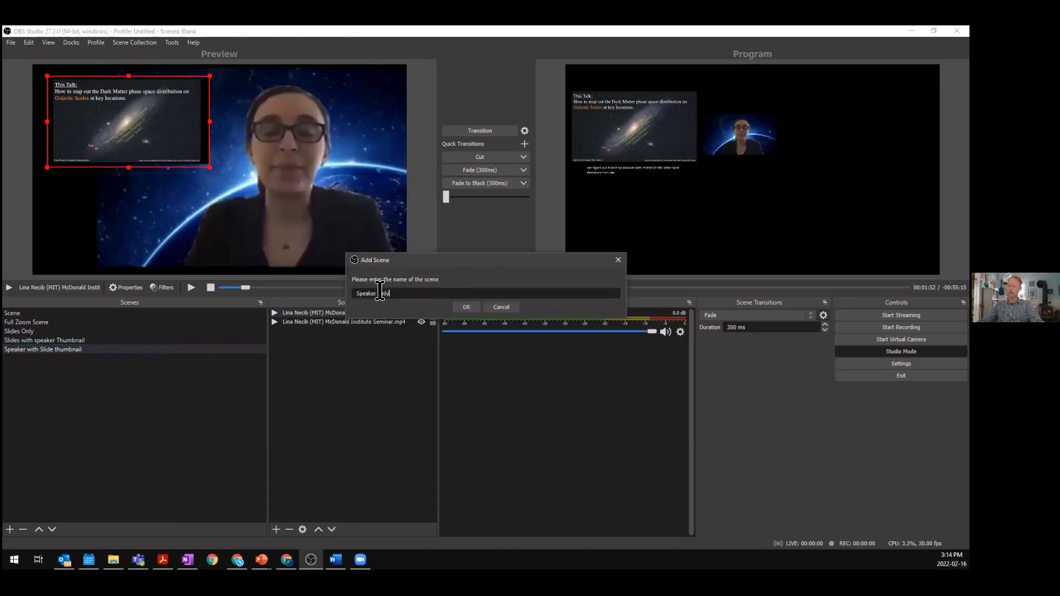
pyautogui.click(466, 307)
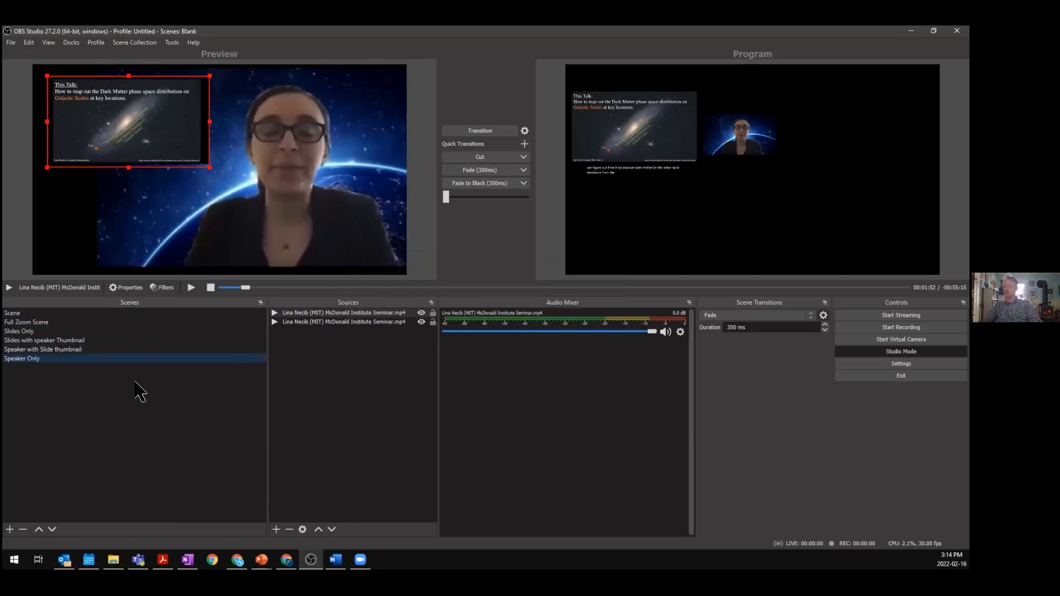
# - Remove the slide video thumbnail from the Speaker Only scene
pyautogui.click(69, 142)
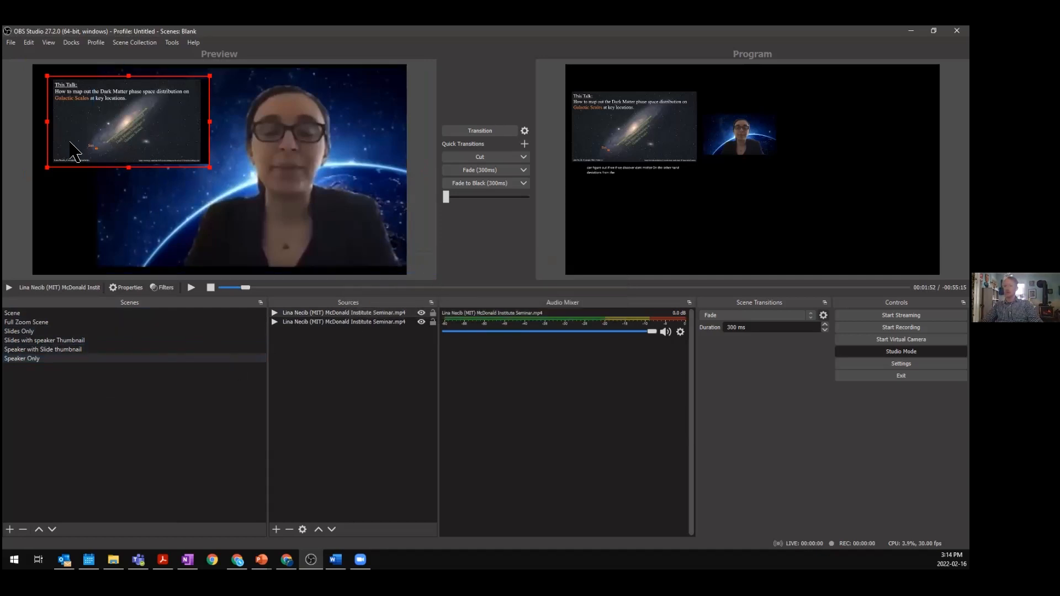
pyautogui.press('Delete')
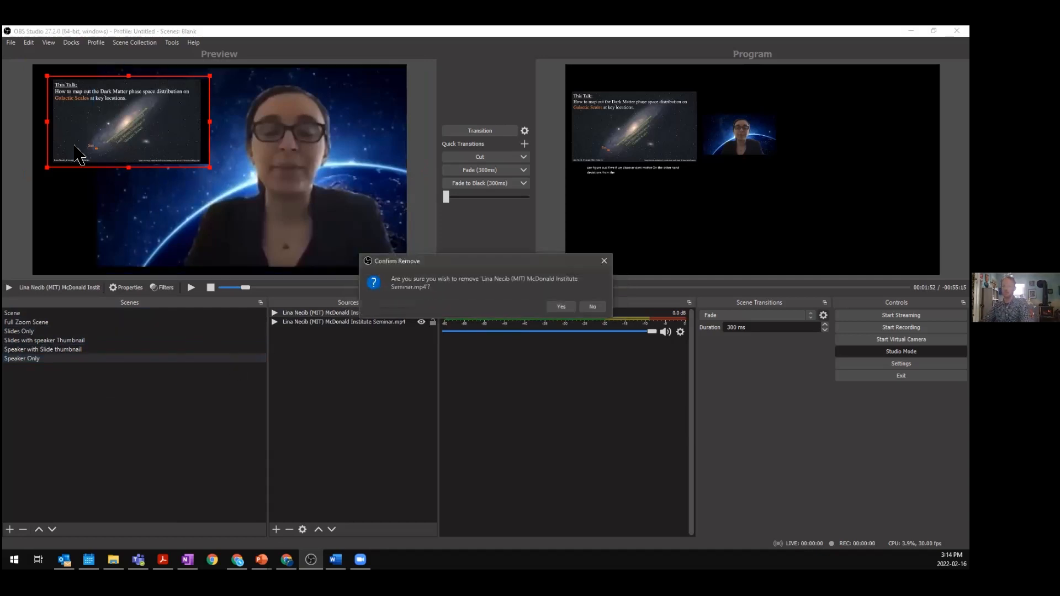
pyautogui.click(561, 307)
# - Cycle through all the scenes in the preview to compare their layouts
pyautogui.moveTo(206, 211); pyautogui.dragTo(147, 208)
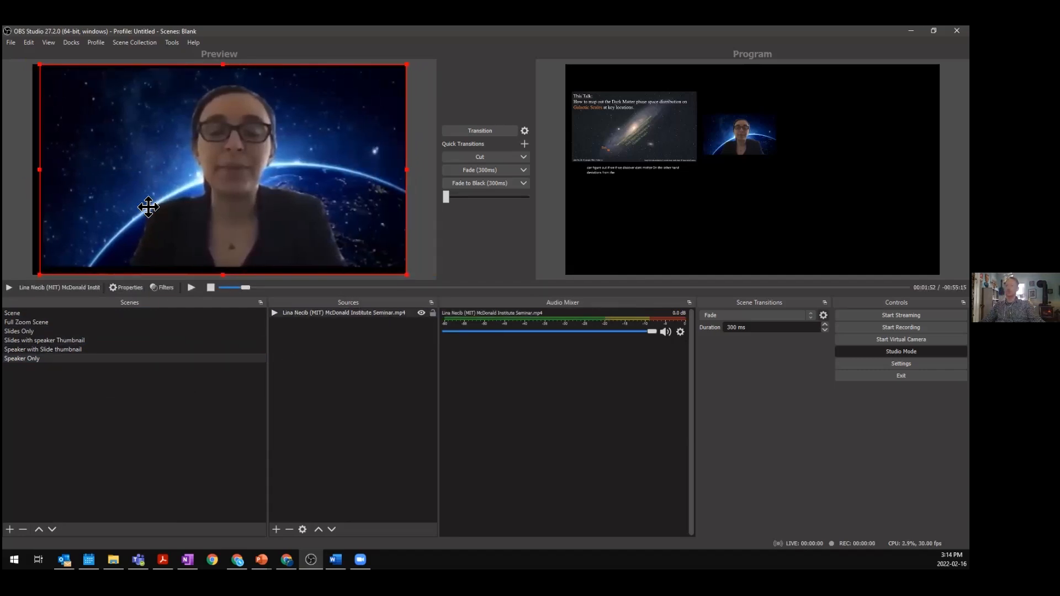
pyautogui.click(17, 323)
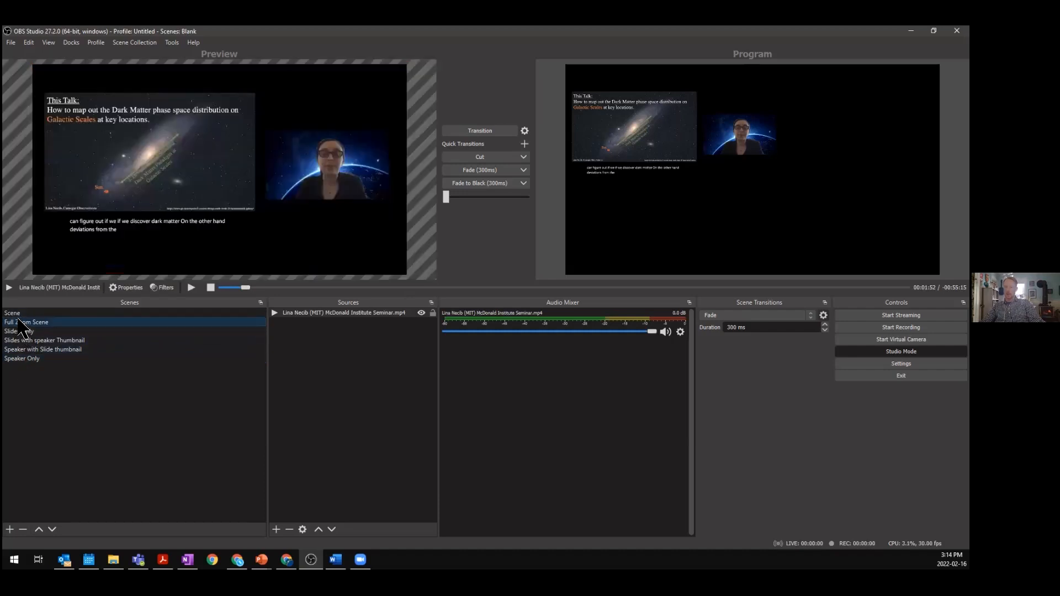
pyautogui.click(25, 331)
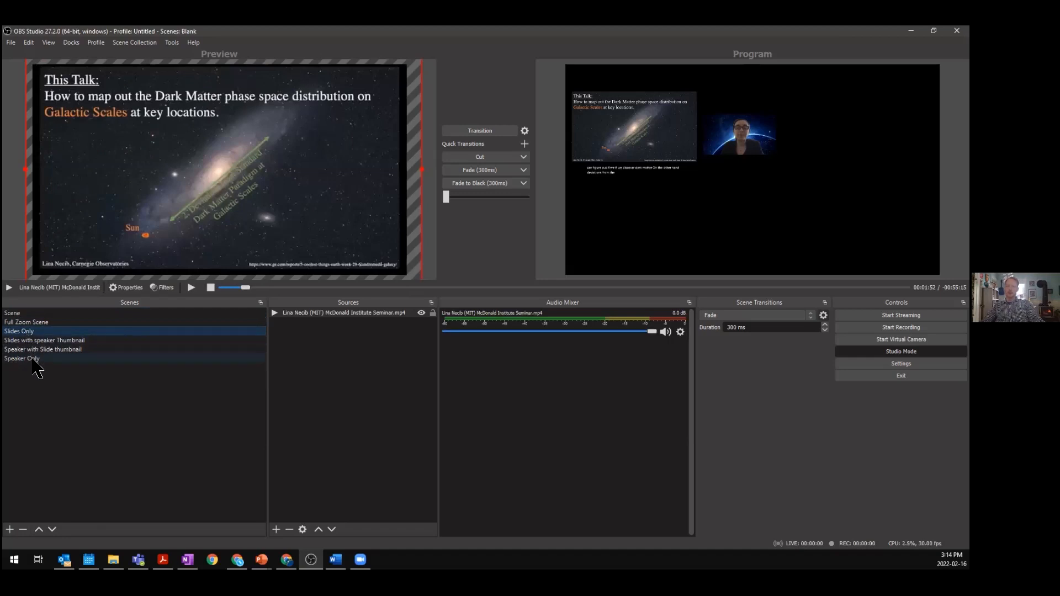
pyautogui.click(33, 359)
pyautogui.click(32, 341)
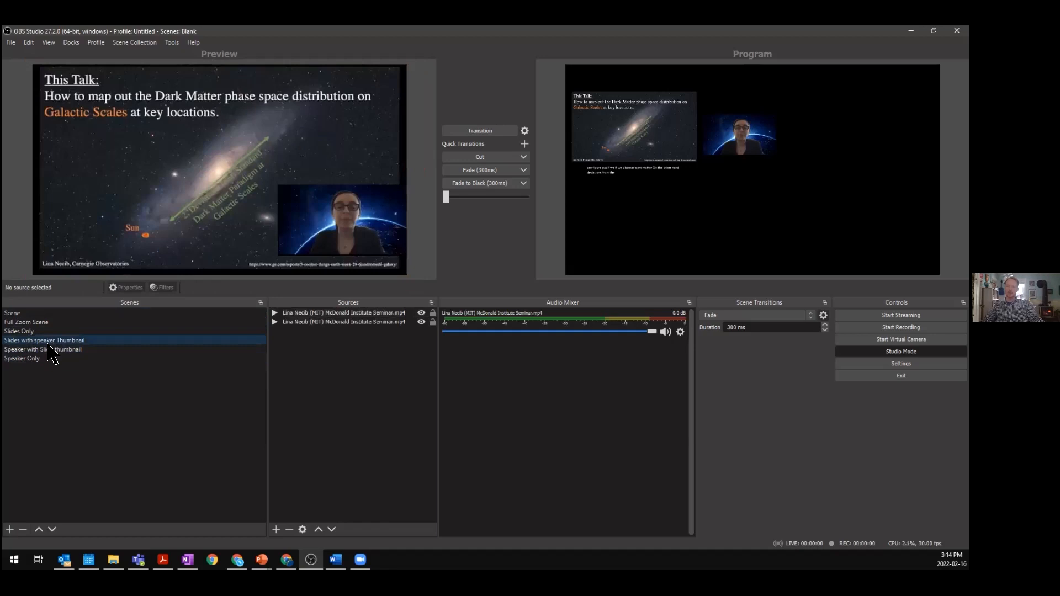
pyautogui.click(33, 350)
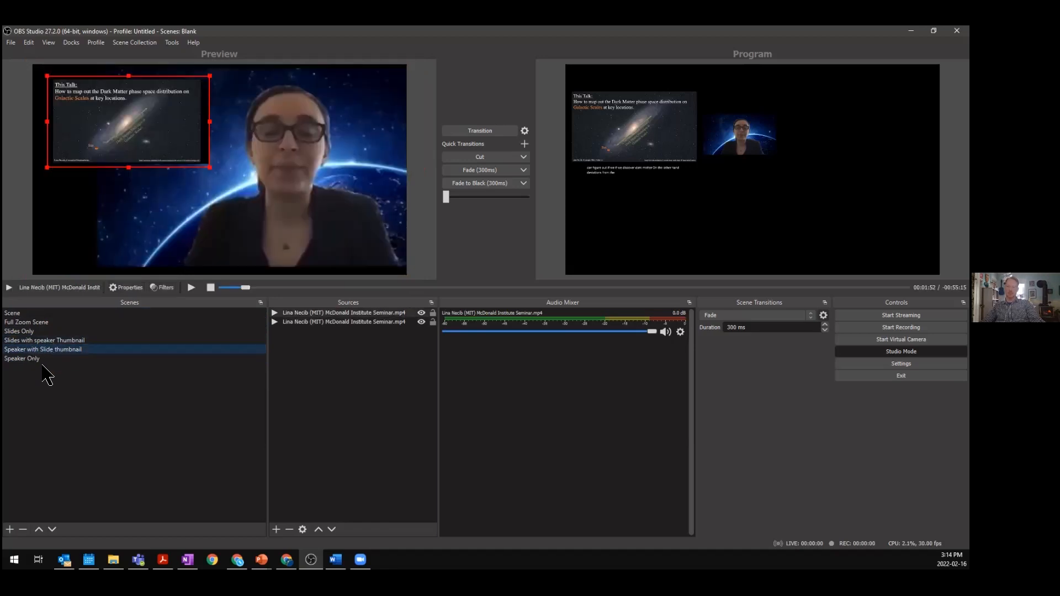
pyautogui.click(21, 313)
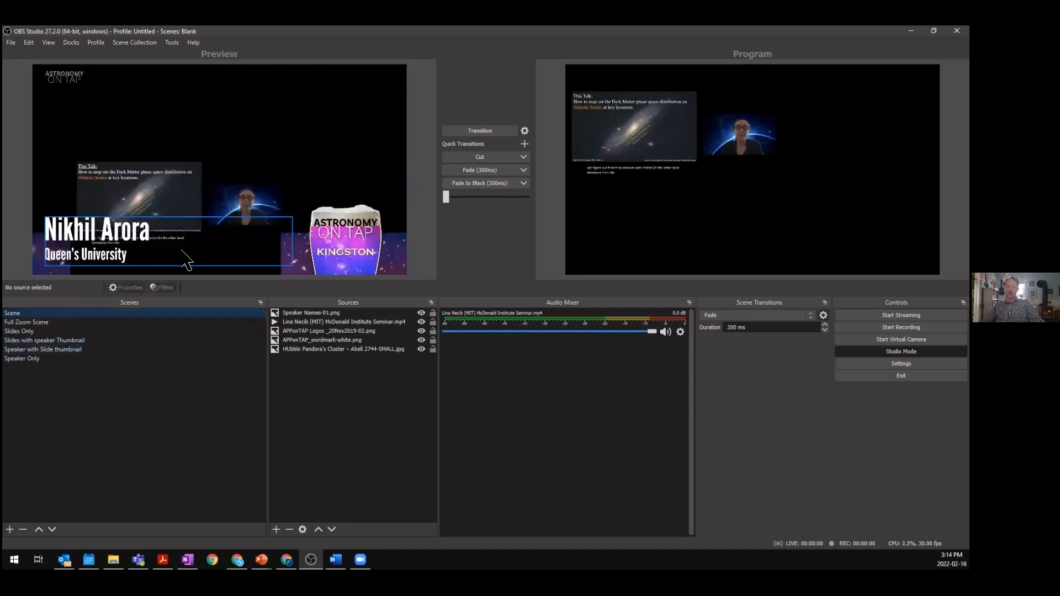
pyautogui.click(50, 270)
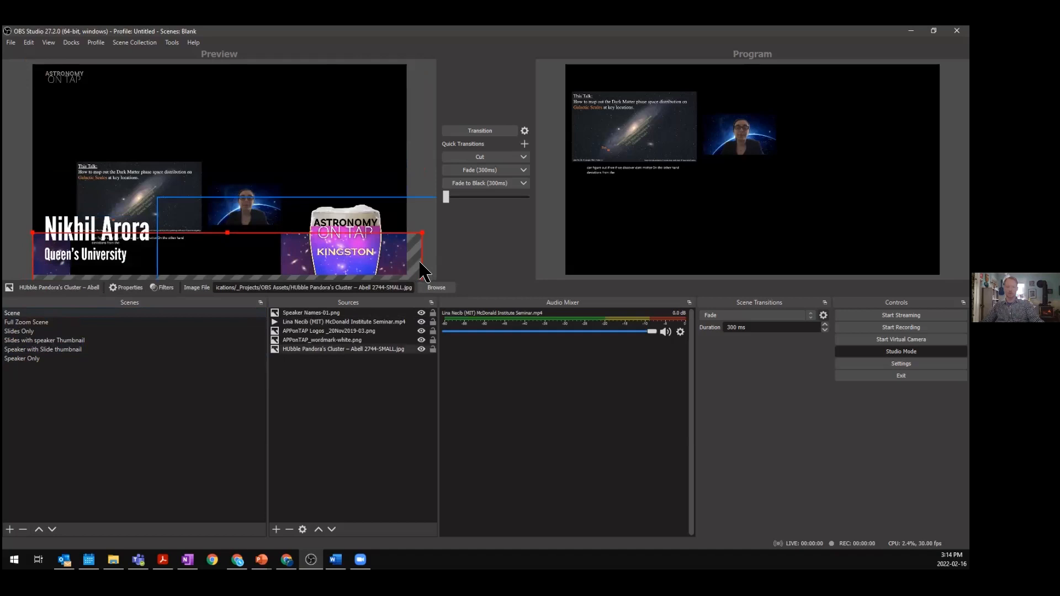
pyautogui.click(25, 332)
pyautogui.click(26, 341)
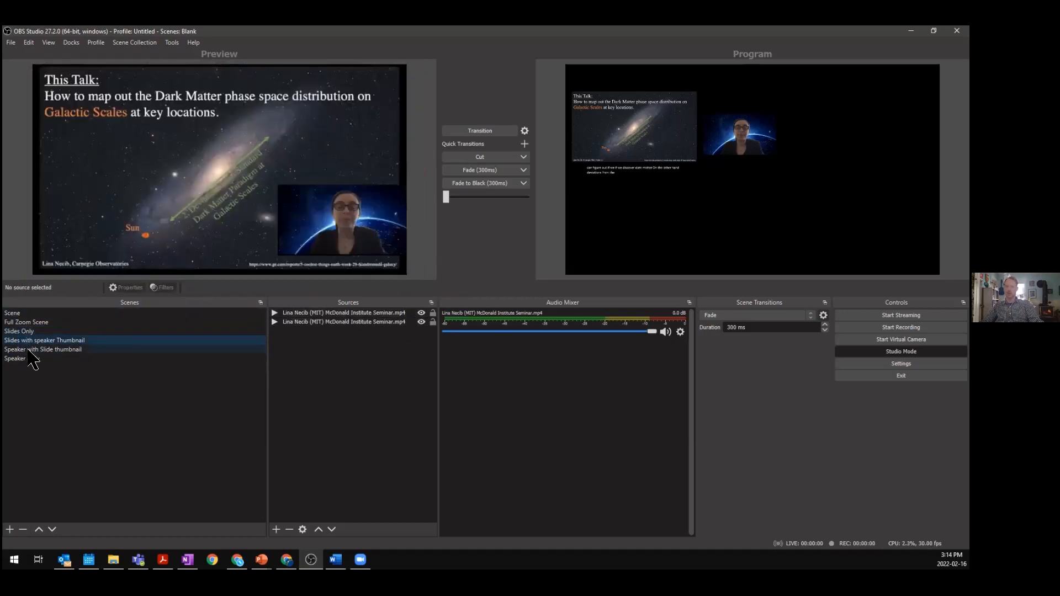
pyautogui.click(29, 350)
pyautogui.hotkey('ctrl', 'v')
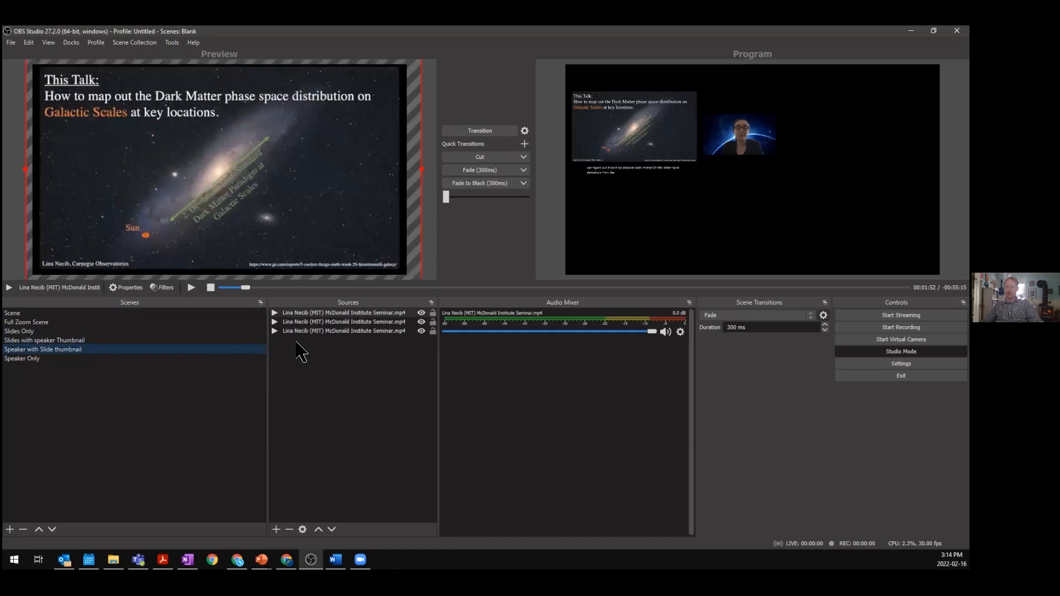
pyautogui.hotkey('ctrl', 'z')
# - Copy the Hubble Pandora's Cluster banner image from Scene and paste it into Speaker with Slide thumbnail
pyautogui.click(108, 313)
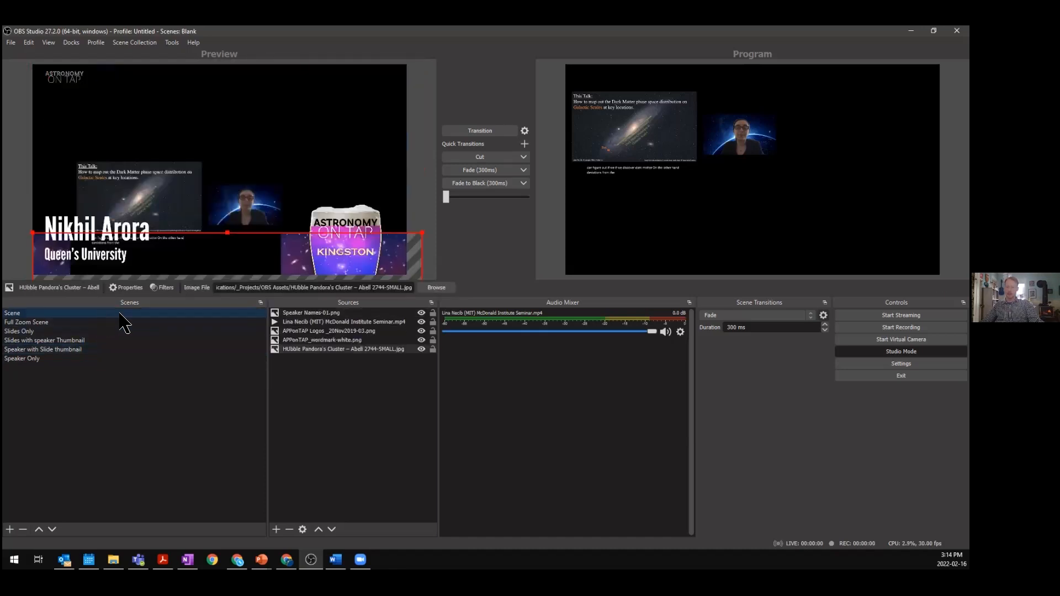
pyautogui.rightClick(313, 349)
pyautogui.click(335, 104)
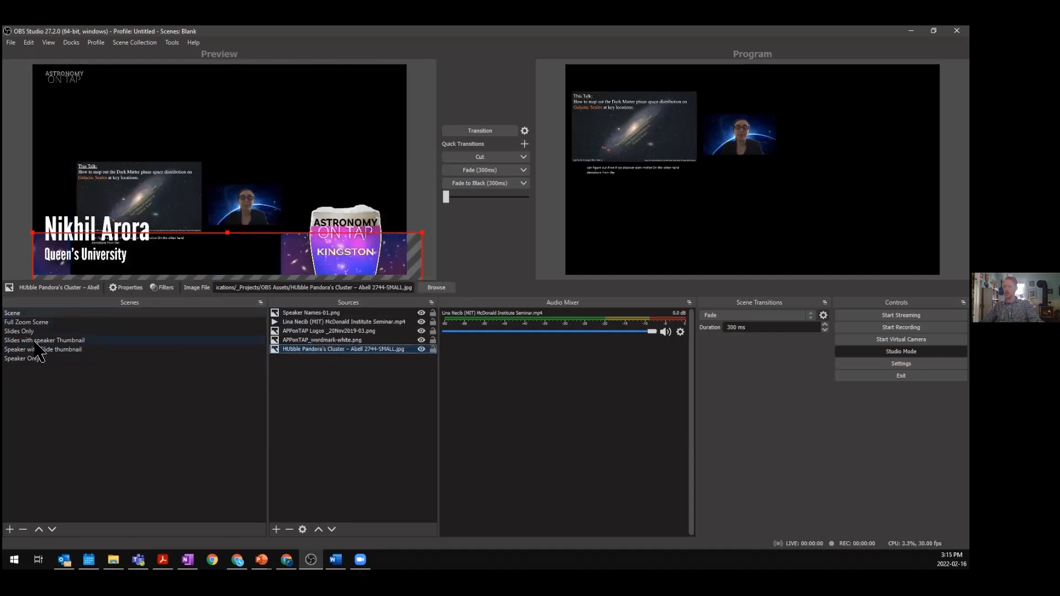
pyautogui.click(44, 351)
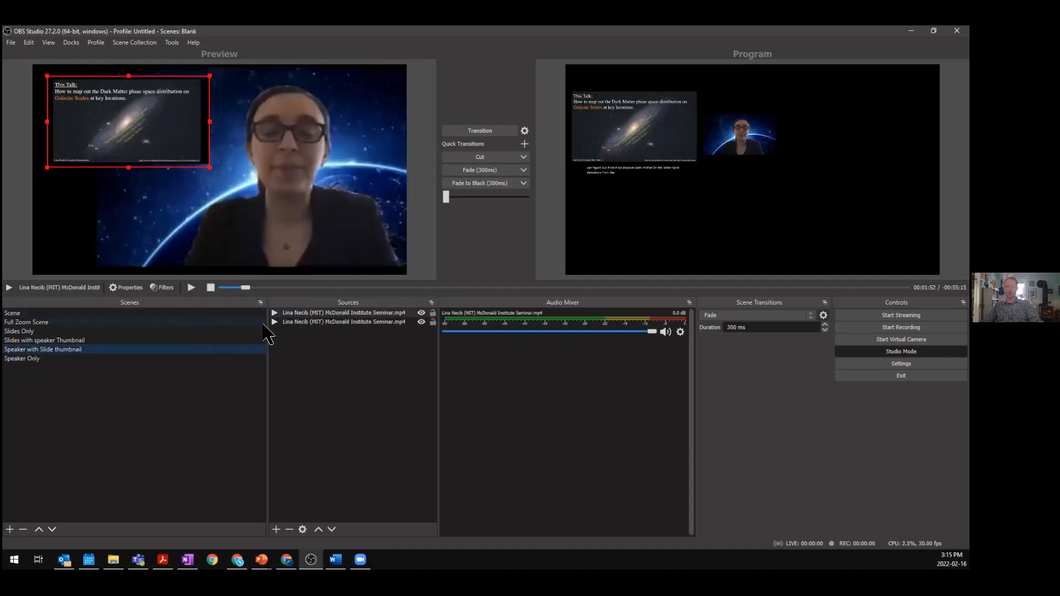
pyautogui.hotkey('ctrl', 'v')
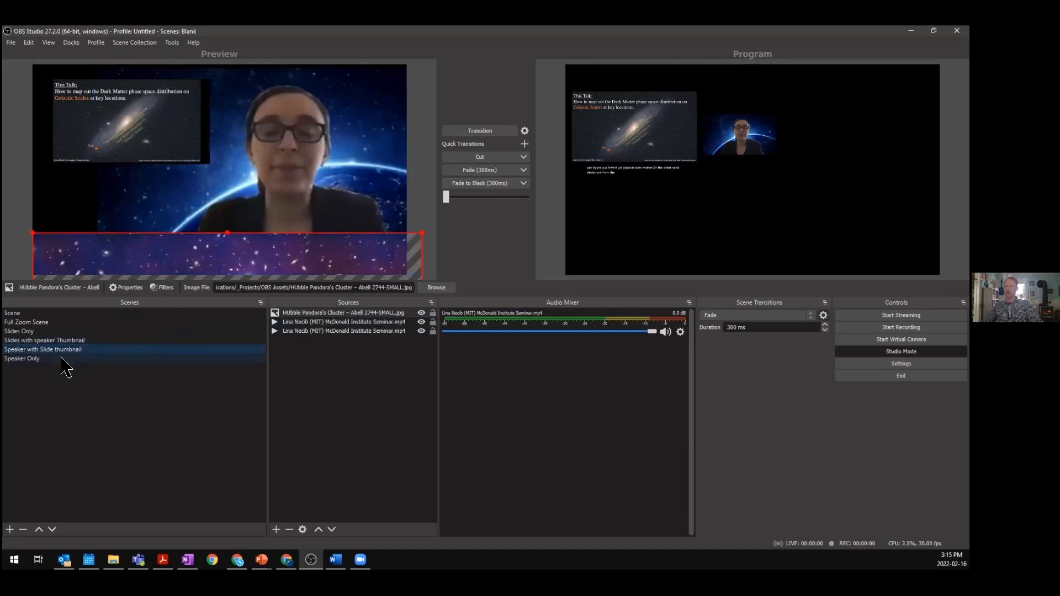
# - Paste the Hubble Pandora's Cluster banner image into the Speaker Only scene as well
pyautogui.click(110, 358)
pyautogui.hotkey('ctrl', 'v')
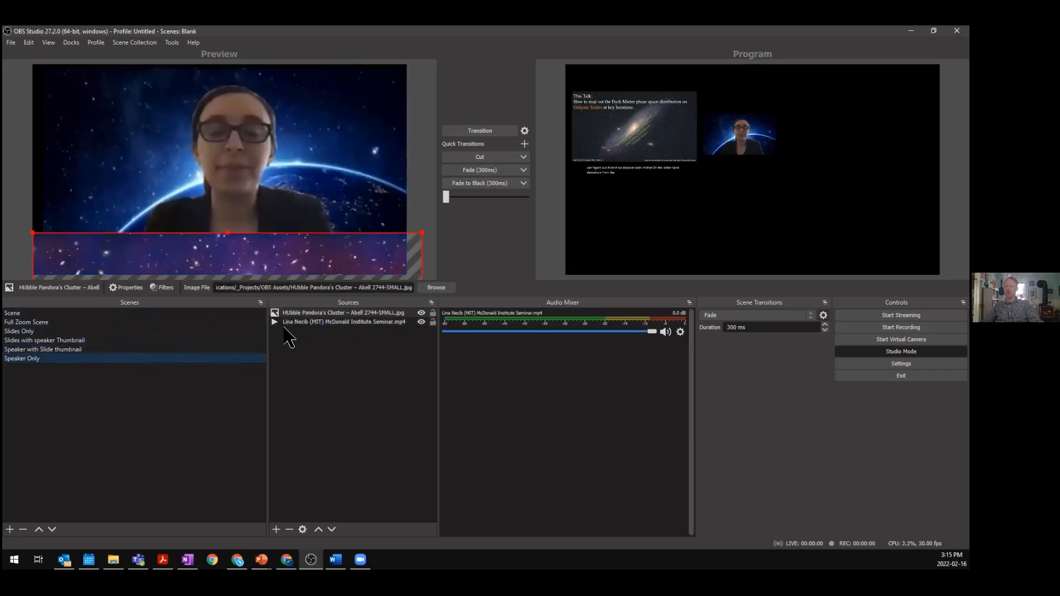
pyautogui.click(339, 365)
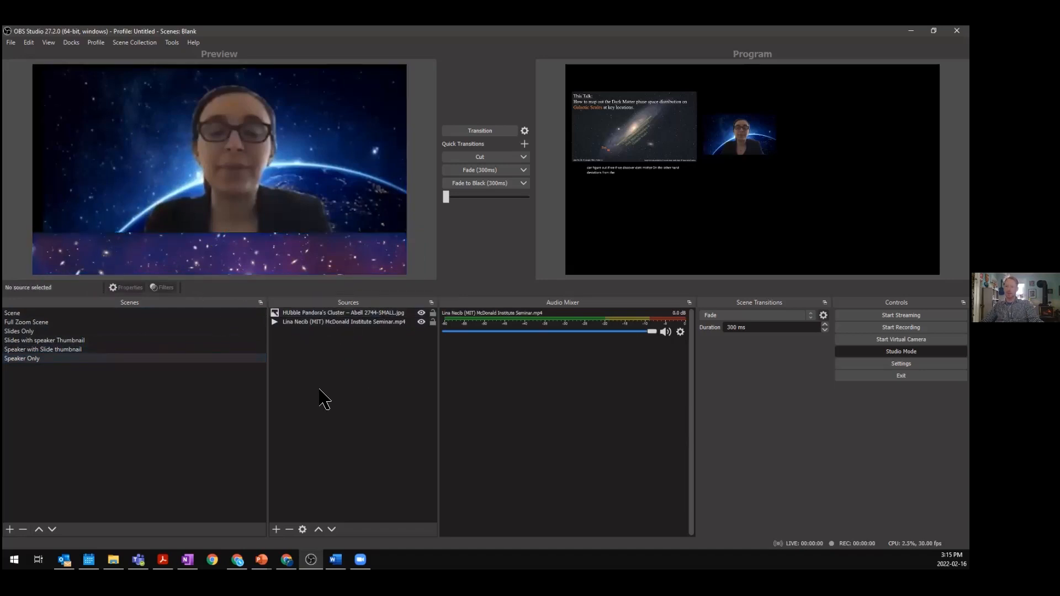
# - Add a Text (GDI+) source named Name to the Speaker Only scene
pyautogui.click(276, 530)
pyautogui.click(395, 434)
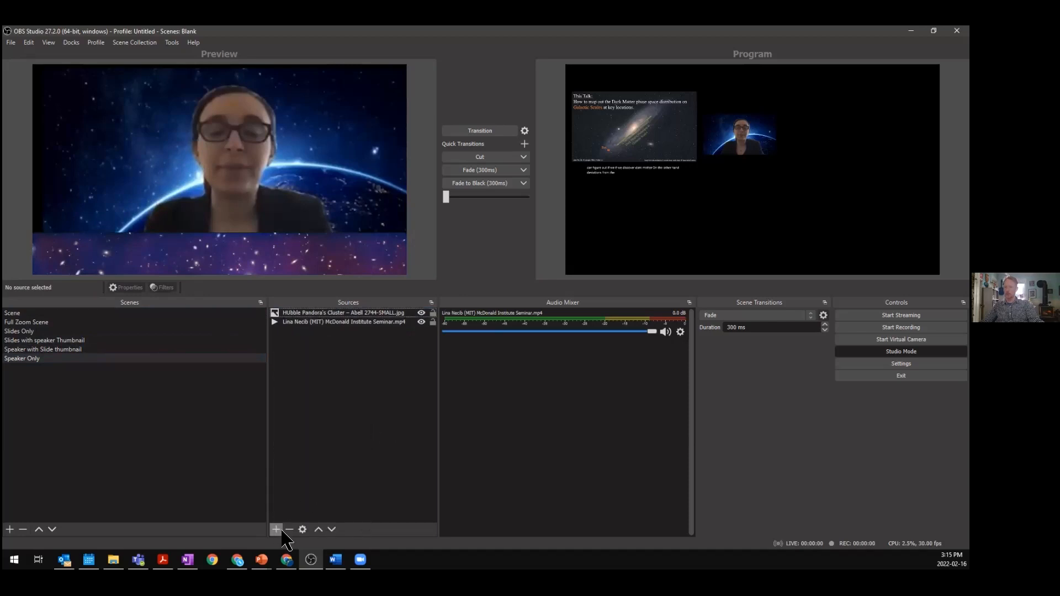
pyautogui.click(276, 530)
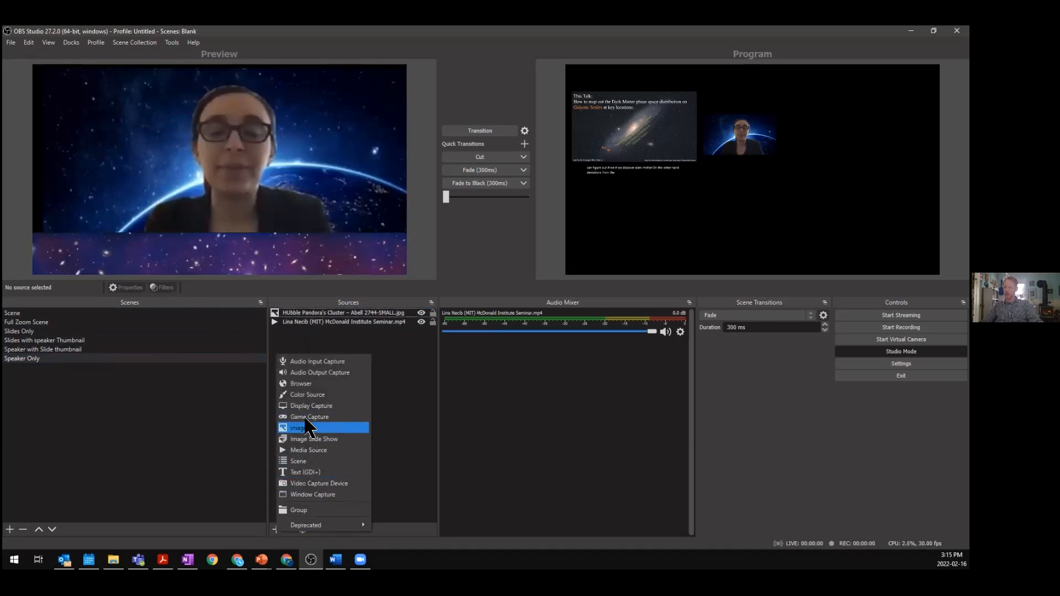
pyautogui.click(319, 471)
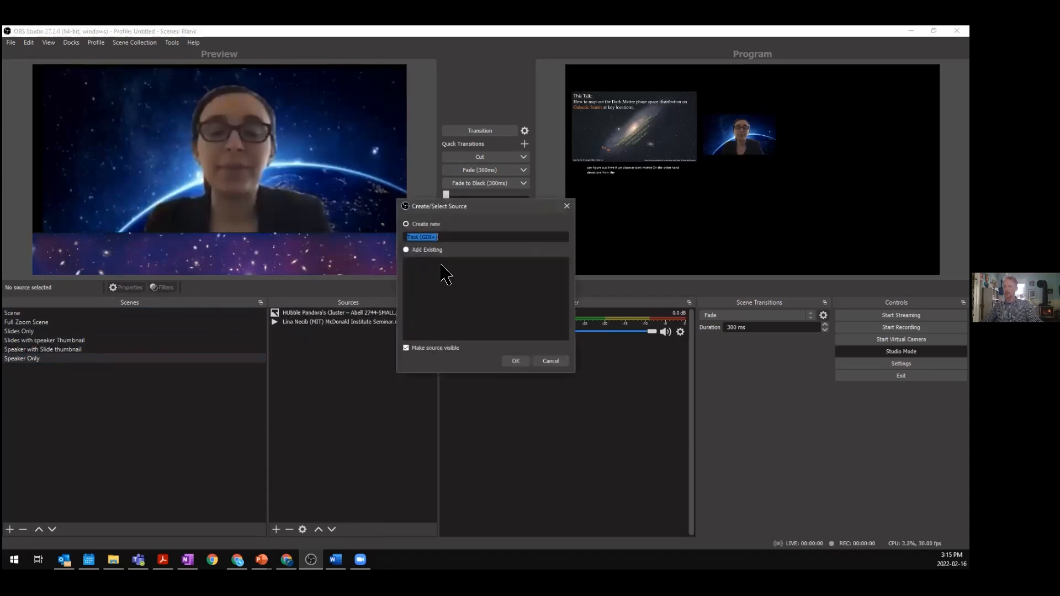
pyautogui.write('Name')
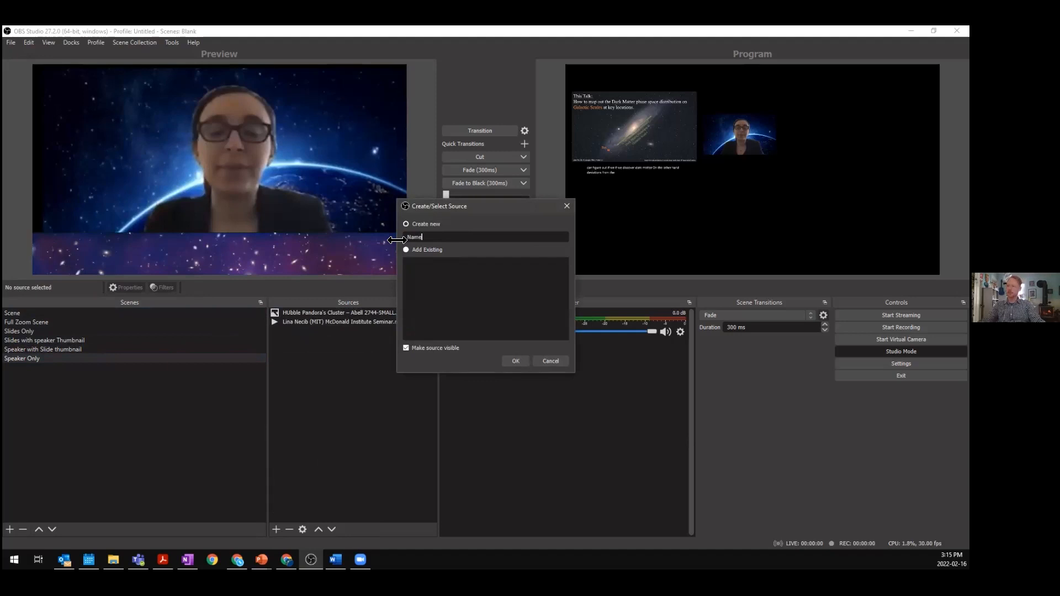
pyautogui.click(516, 361)
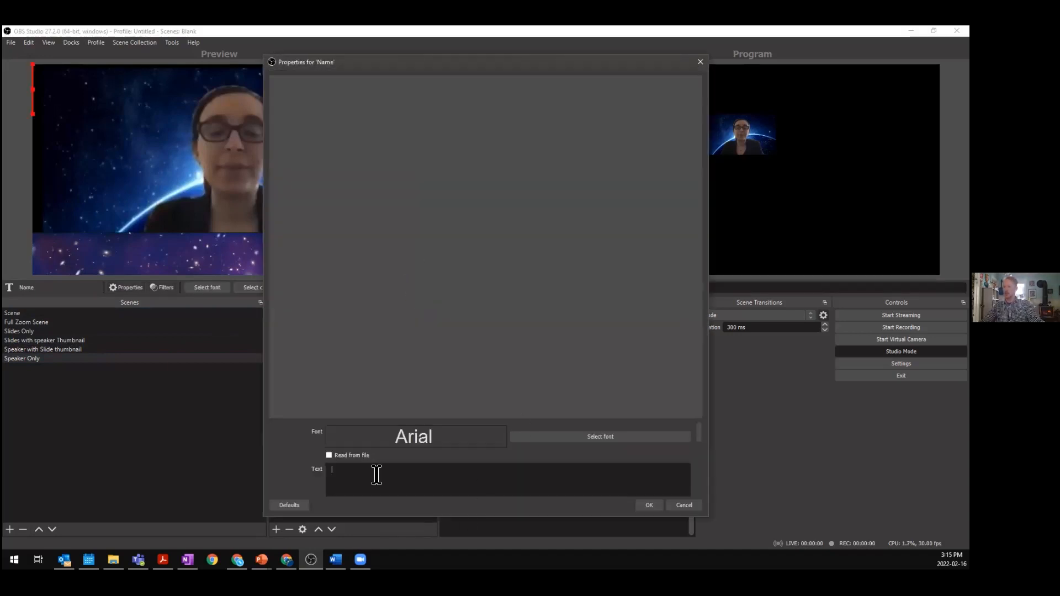
# - Enter the speaker's full name as the text and move it onto the banner in the lower left
pyautogui.moveTo(380, 65); pyautogui.dragTo(546, 54)
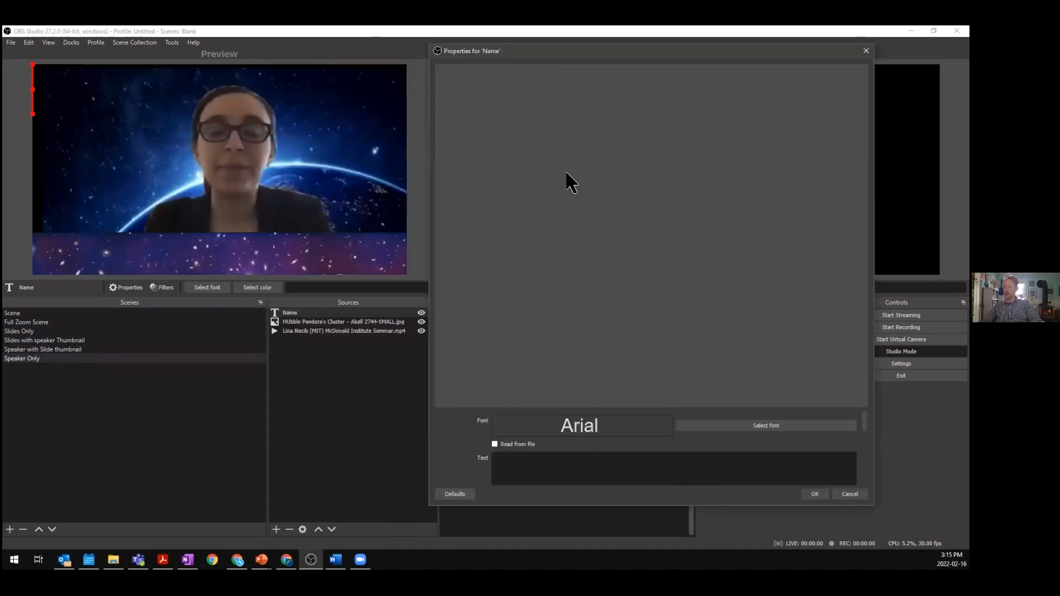
pyautogui.write('Lina')
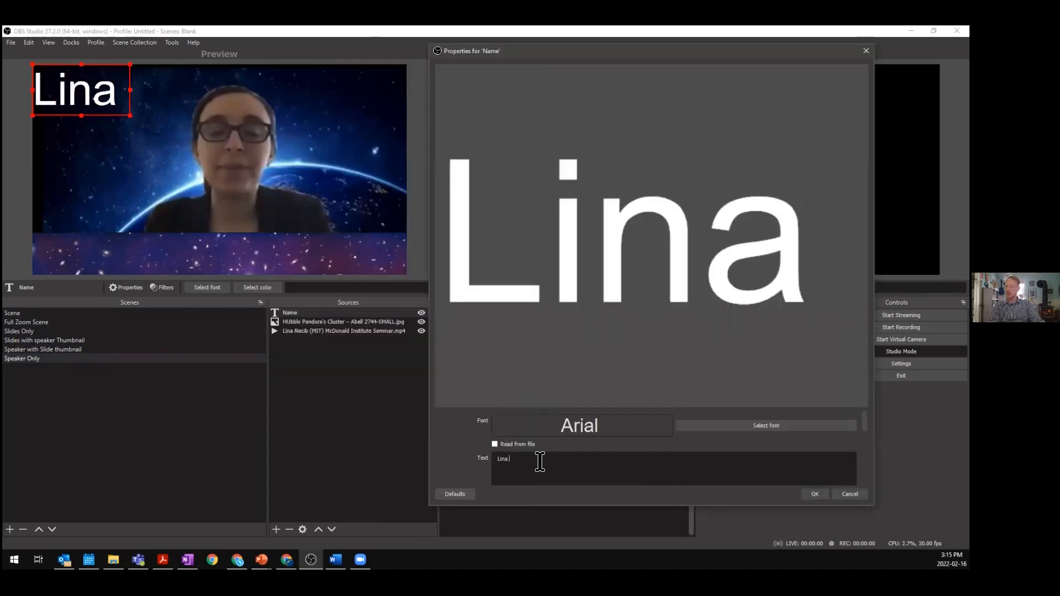
pyautogui.write(' Neci')
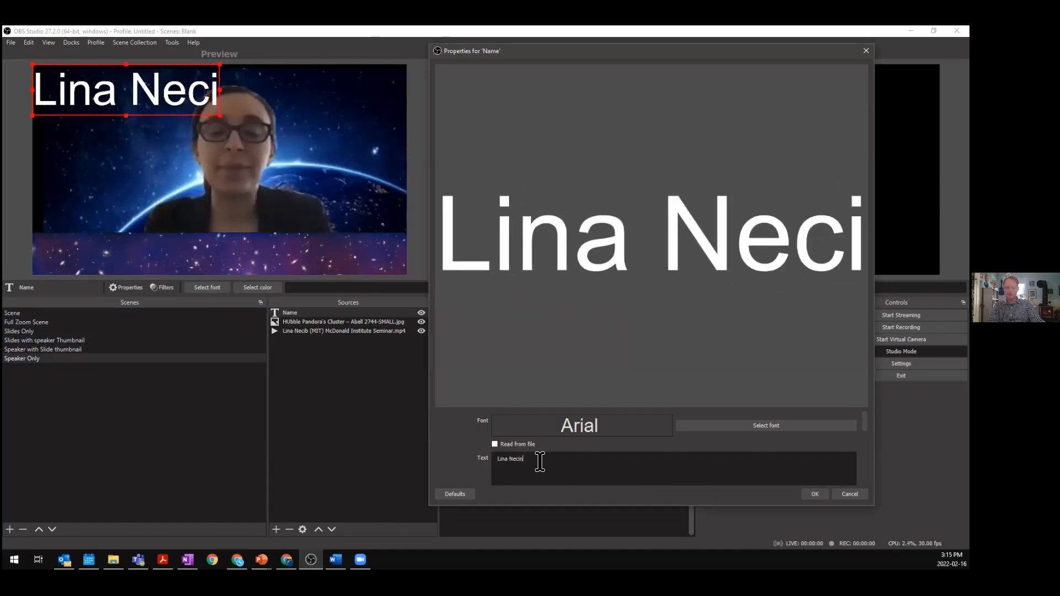
pyautogui.write('b')
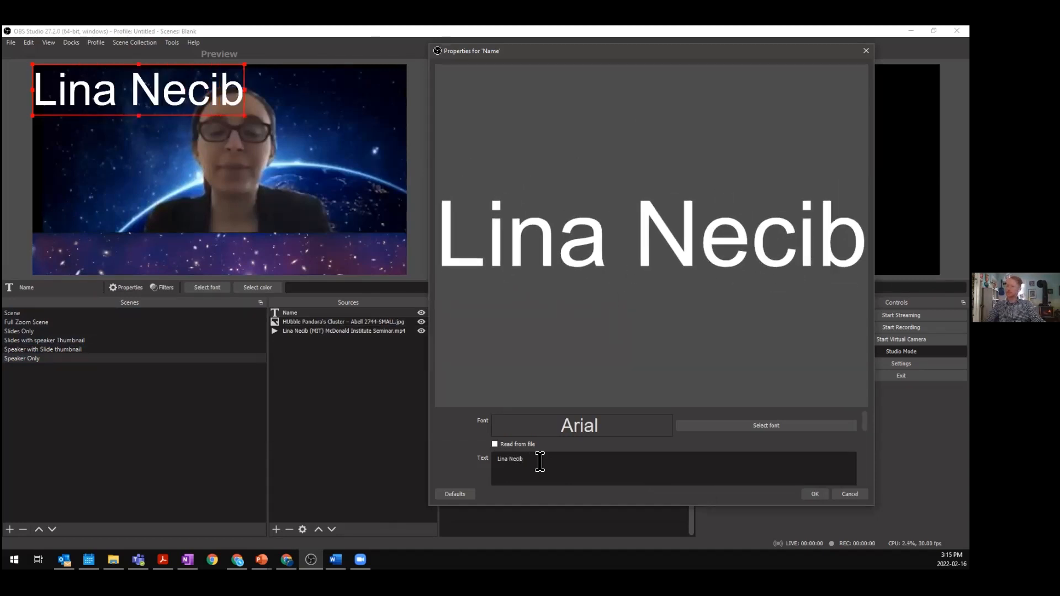
pyautogui.click(815, 494)
pyautogui.moveTo(243, 115); pyautogui.dragTo(145, 251)
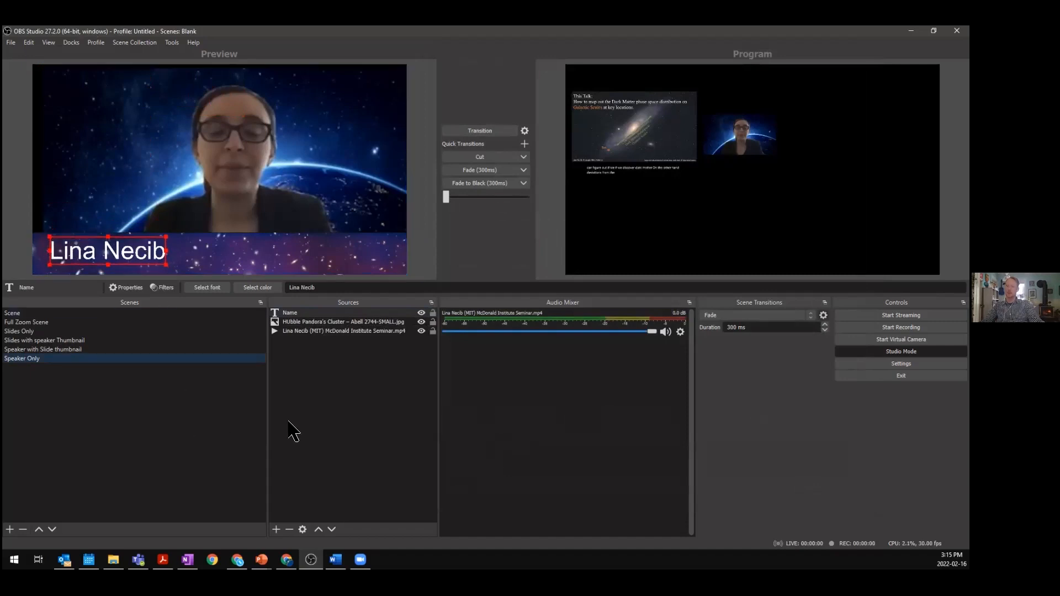
# - Toggle between Speaker with Slide thumbnail and Speaker Only to compare the two layouts
pyautogui.click(69, 350)
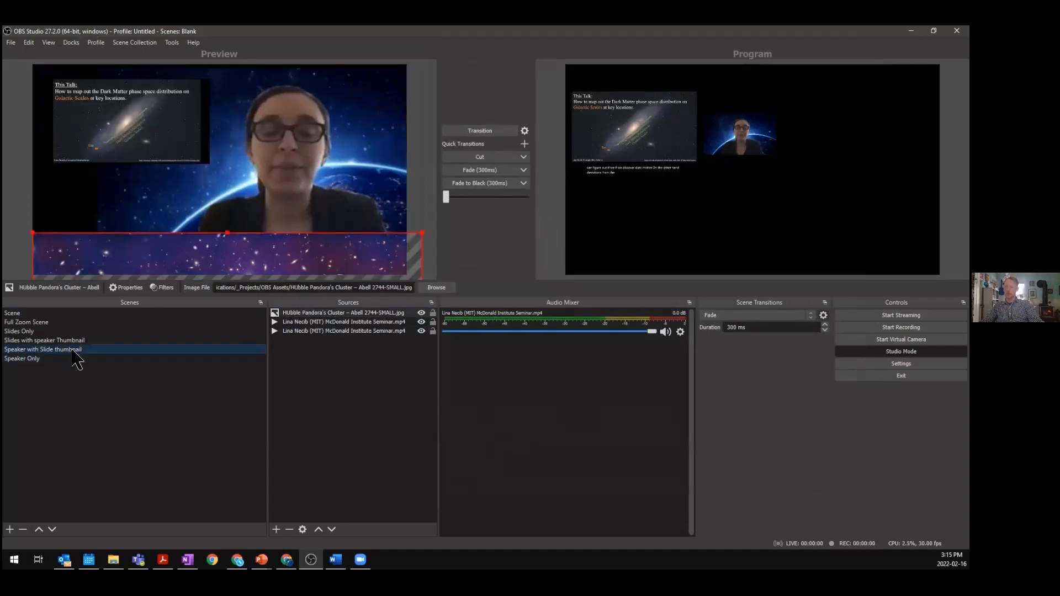
pyautogui.click(94, 357)
pyautogui.click(94, 350)
pyautogui.click(91, 358)
pyautogui.click(97, 350)
pyautogui.click(92, 358)
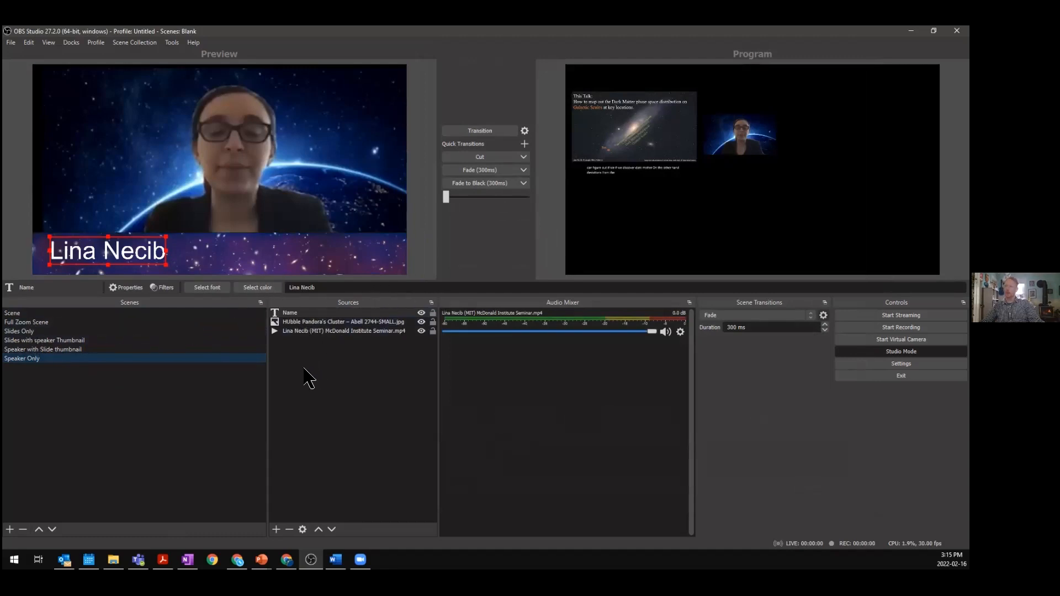
# - Rewind the speaker video in Speaker Only close to the start, playing and pausing it
pyautogui.click(309, 331)
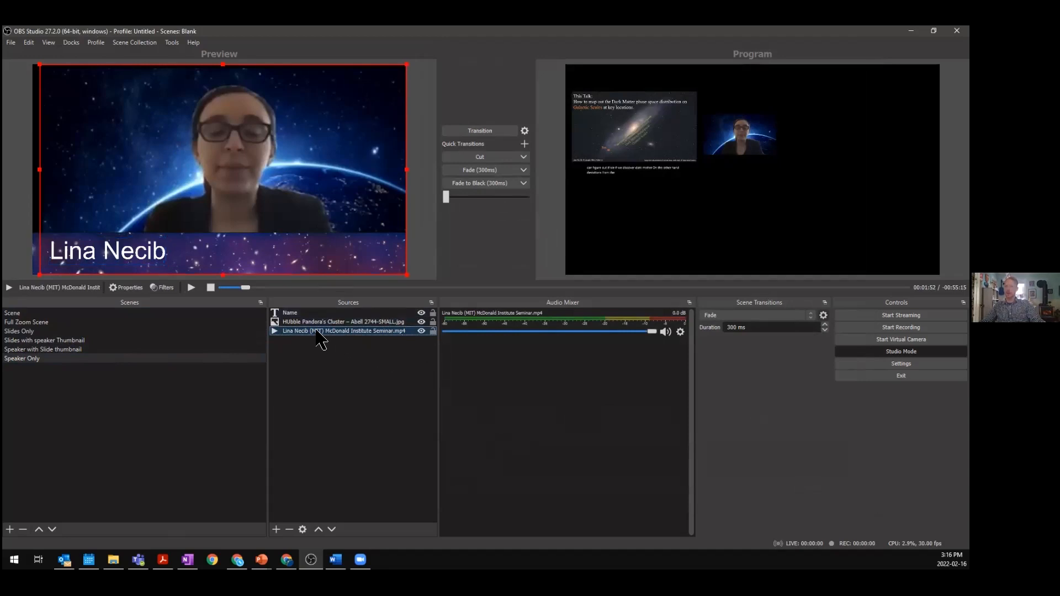
pyautogui.moveTo(244, 289); pyautogui.dragTo(224, 288)
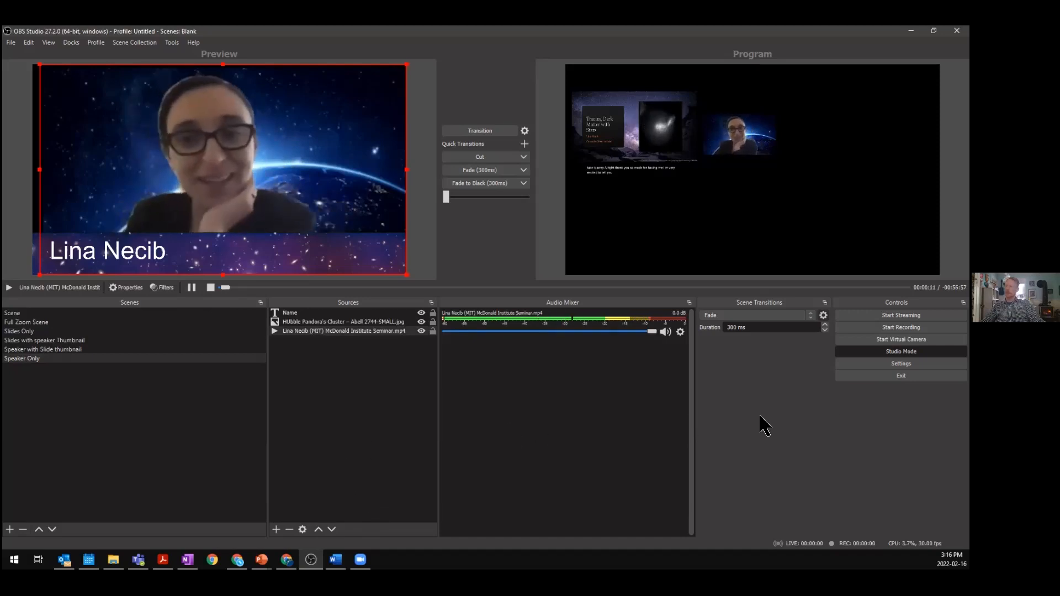
pyautogui.click(192, 288)
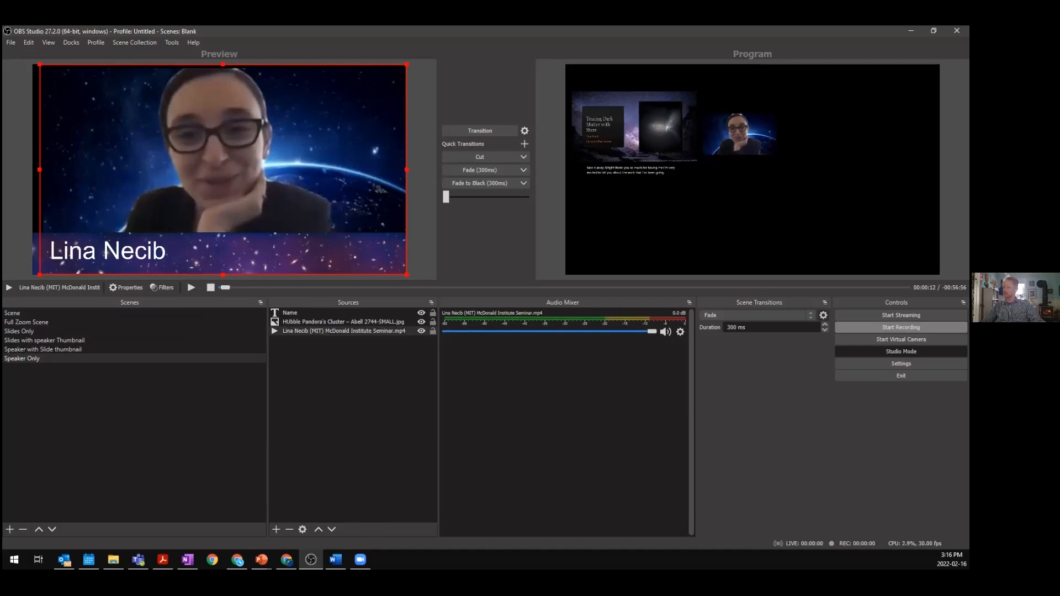
# - Transition Speaker Only to the program output and resume playing the video
pyautogui.click(481, 130)
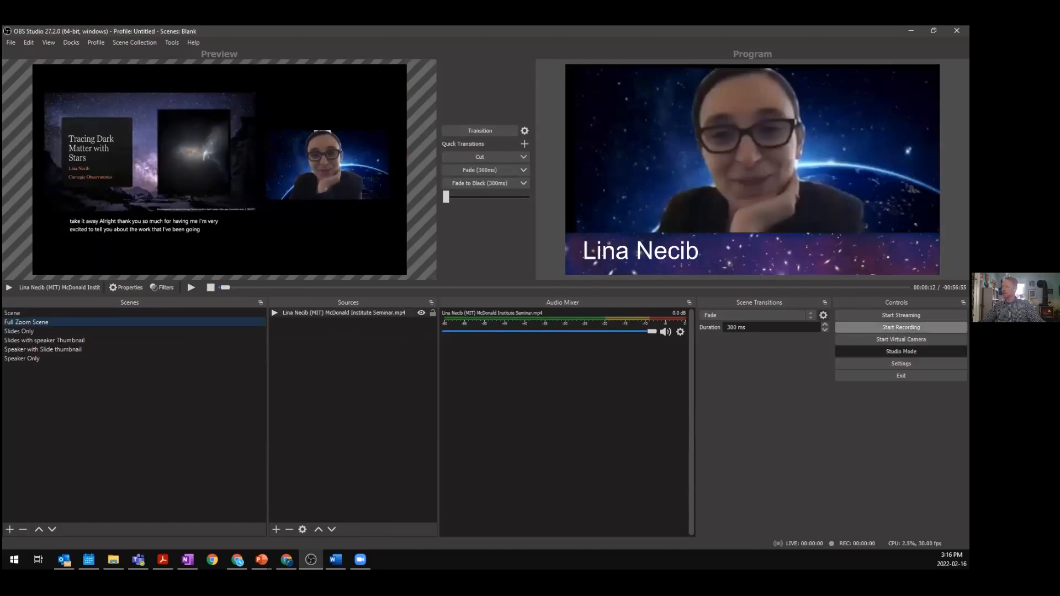
pyautogui.click(191, 288)
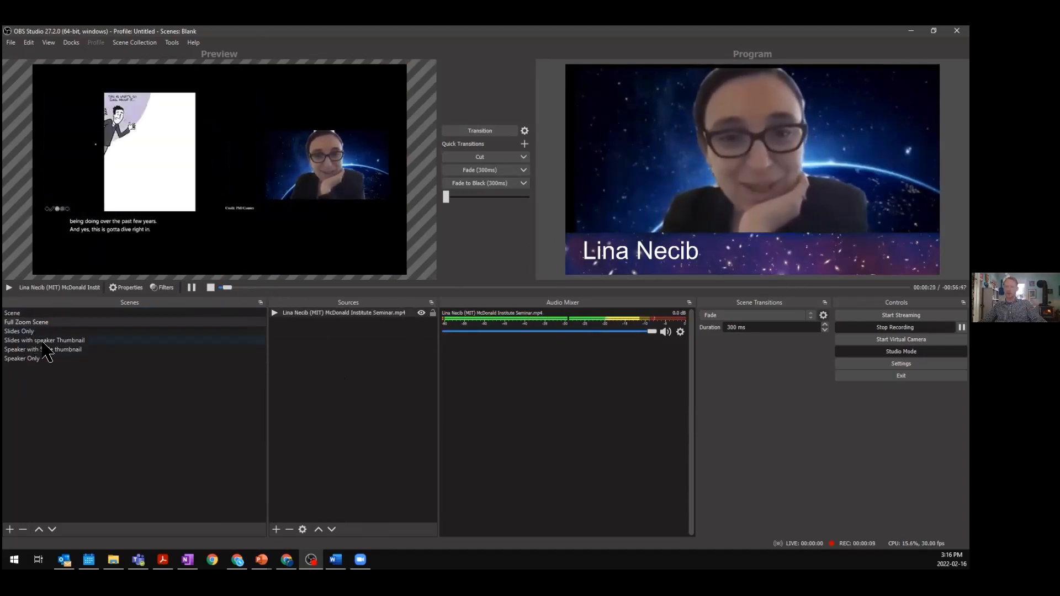
# - Send Slides with speaker Thumbnail and then Slides Only to the program output to test the transitions
pyautogui.click(69, 341)
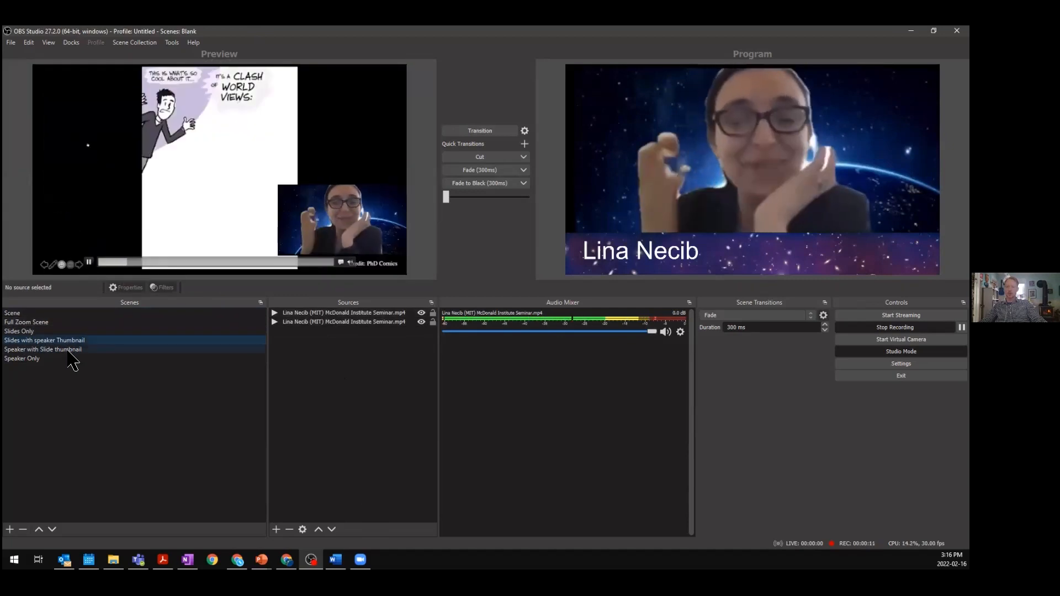
pyautogui.click(479, 131)
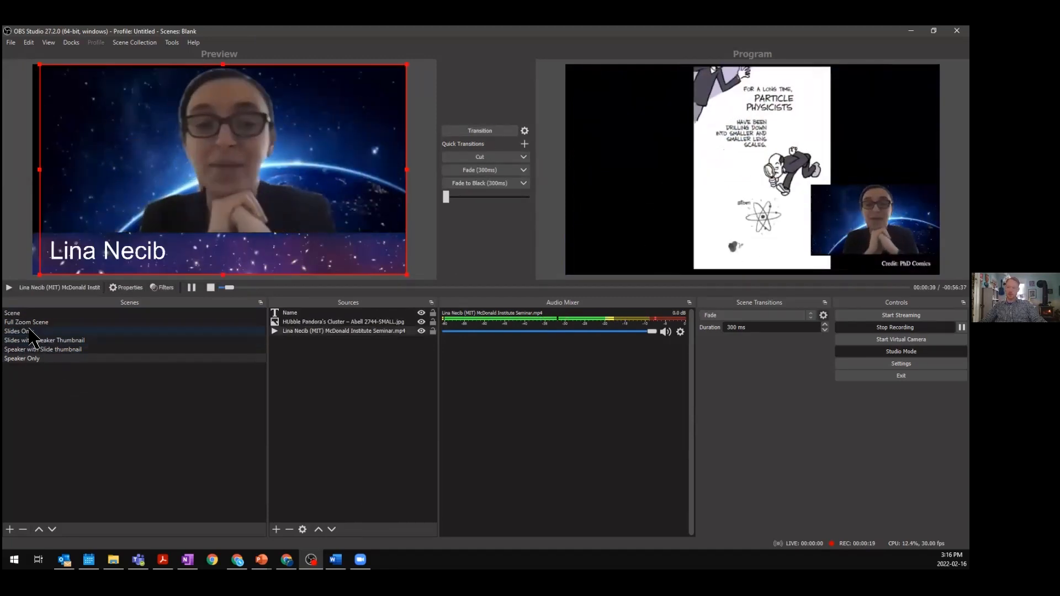
pyautogui.click(147, 330)
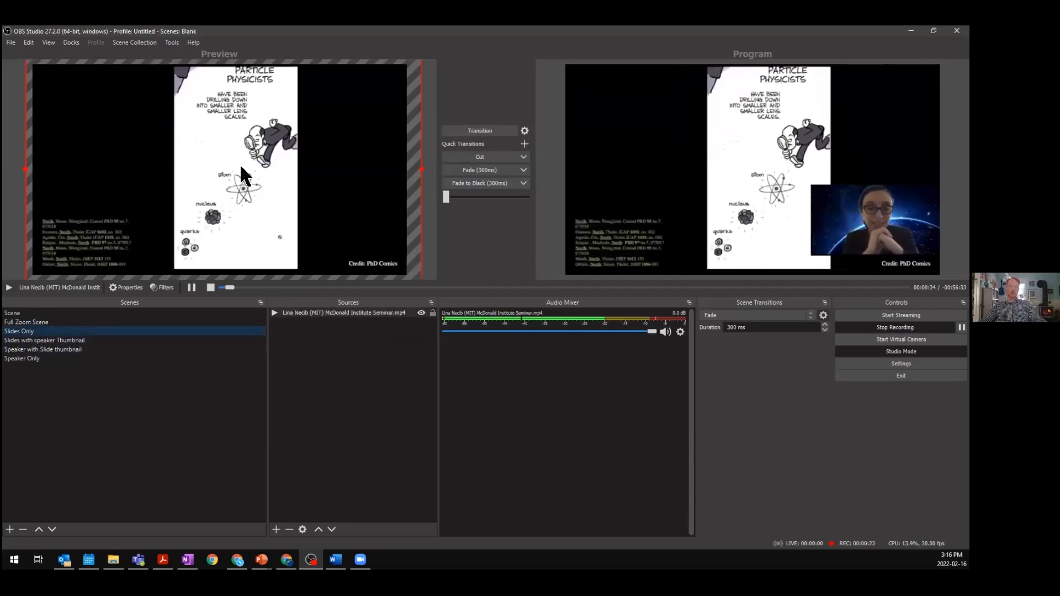
pyautogui.click(495, 132)
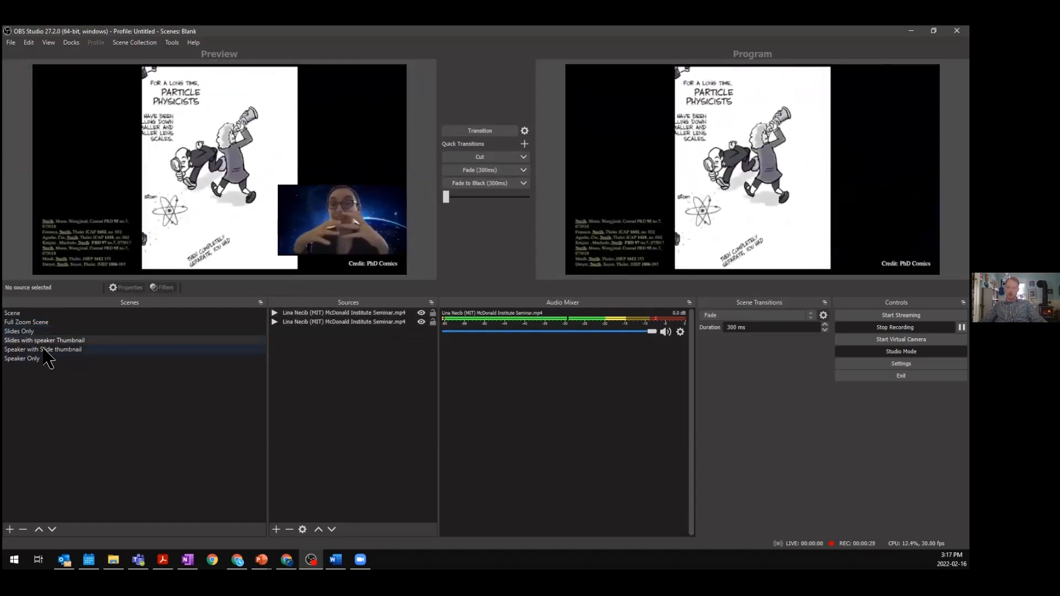
# - Transition Speaker with Slide thumbnail and Speaker Only to the program output, then swap back to the thumbnail scene
pyautogui.click(44, 350)
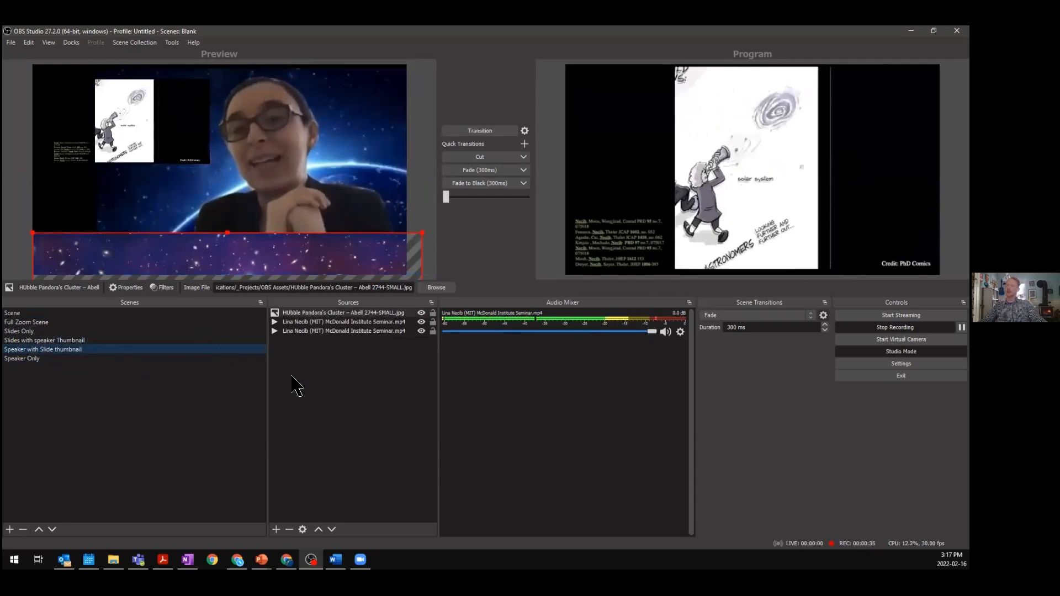
pyautogui.click(488, 131)
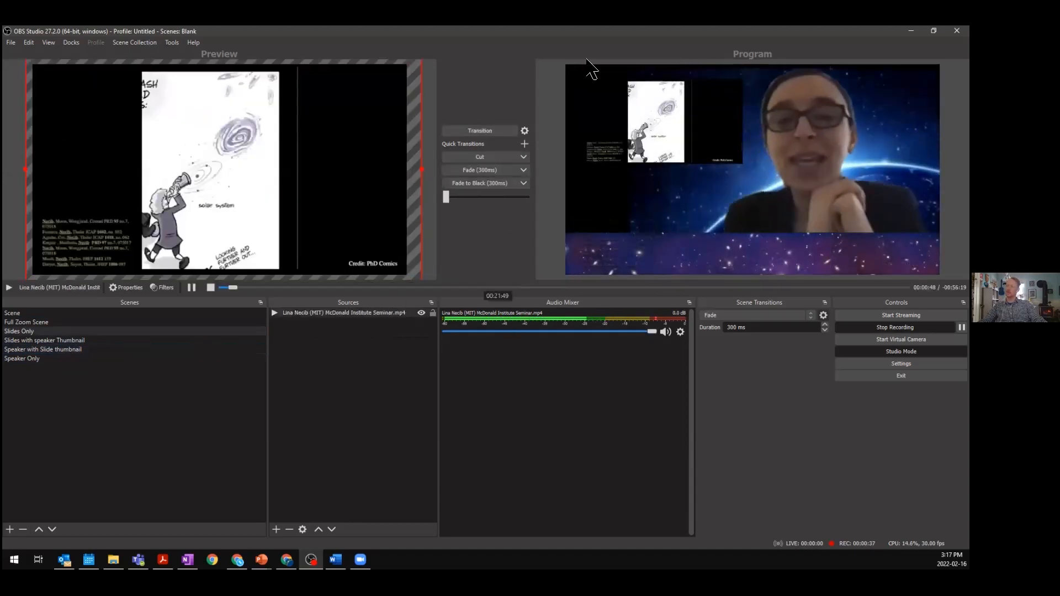
pyautogui.click(37, 360)
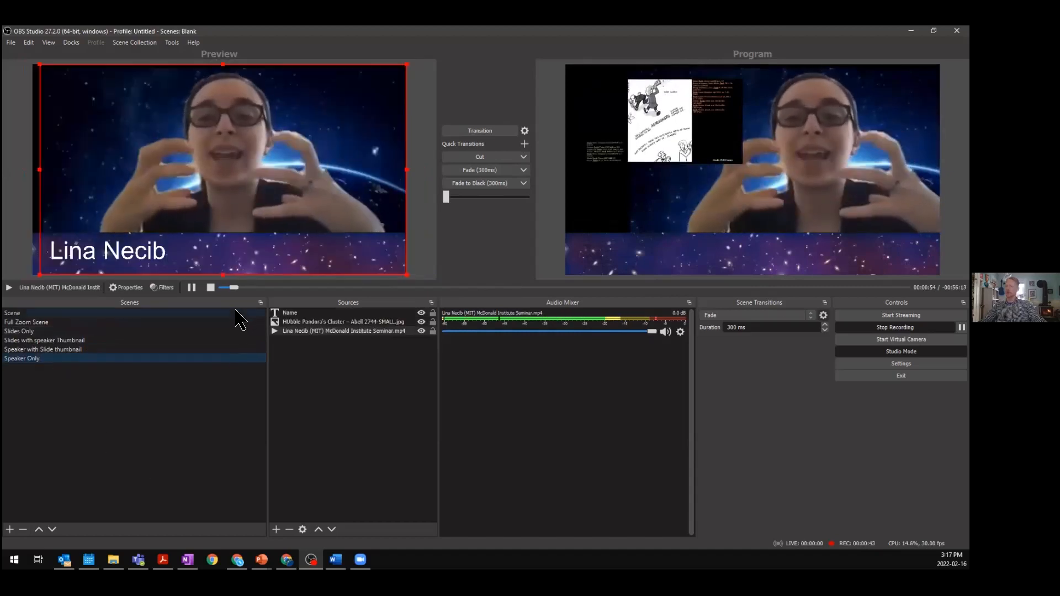
pyautogui.click(470, 133)
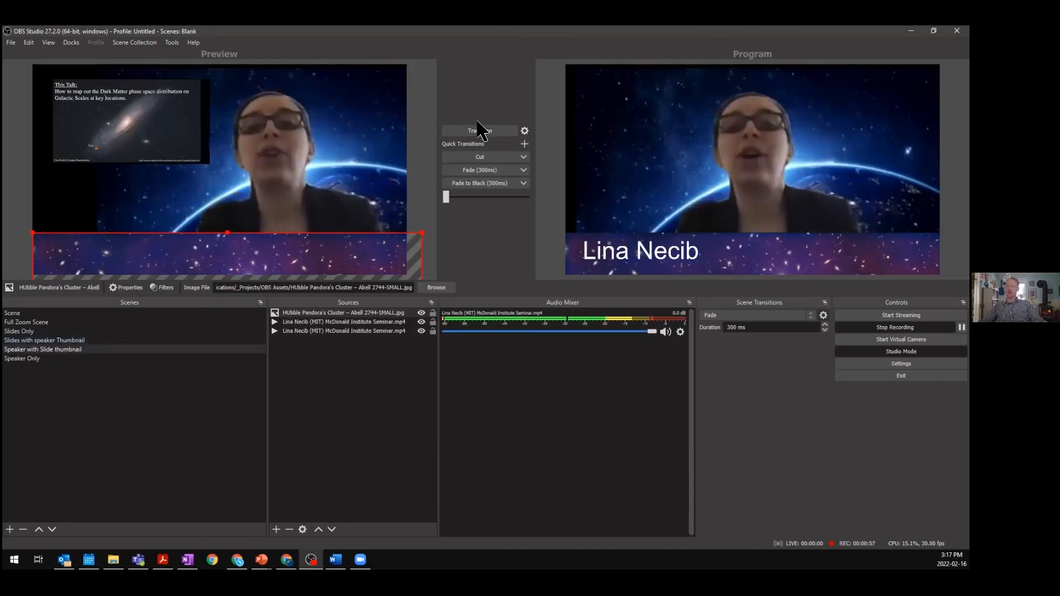
pyautogui.click(488, 133)
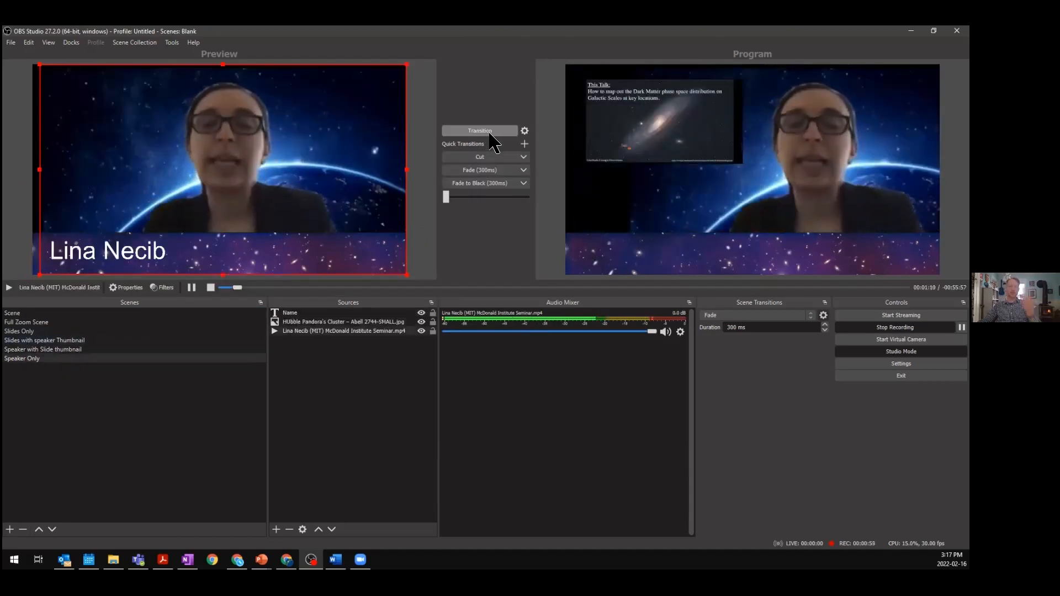
# - Cycle the program output through Slides with speaker Thumbnail, Slides Only and back to the thumbnail scene
pyautogui.click(77, 341)
pyautogui.click(486, 133)
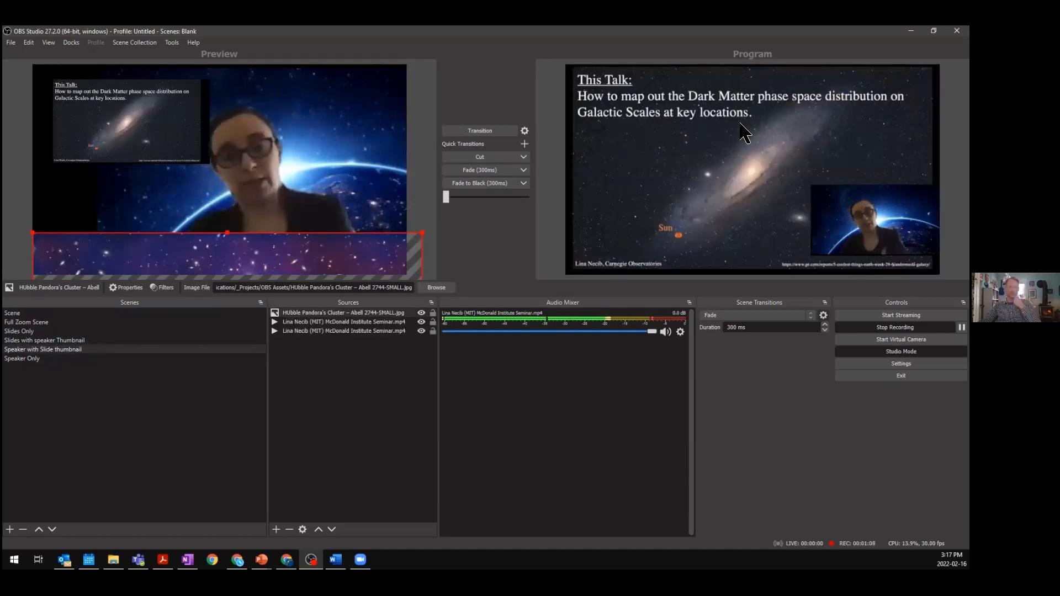
pyautogui.click(48, 331)
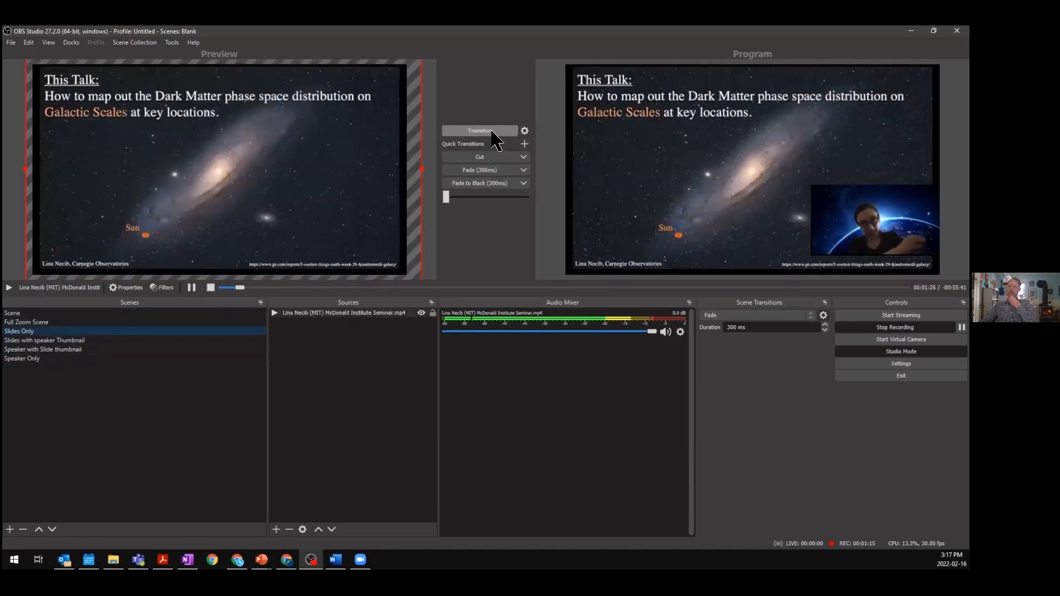
pyautogui.click(492, 132)
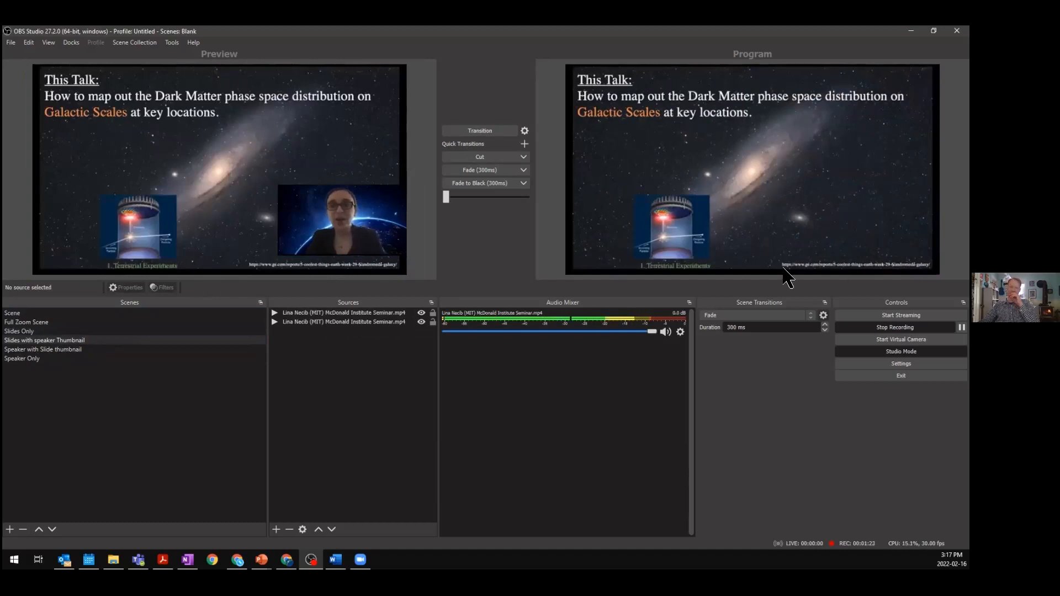
pyautogui.click(453, 132)
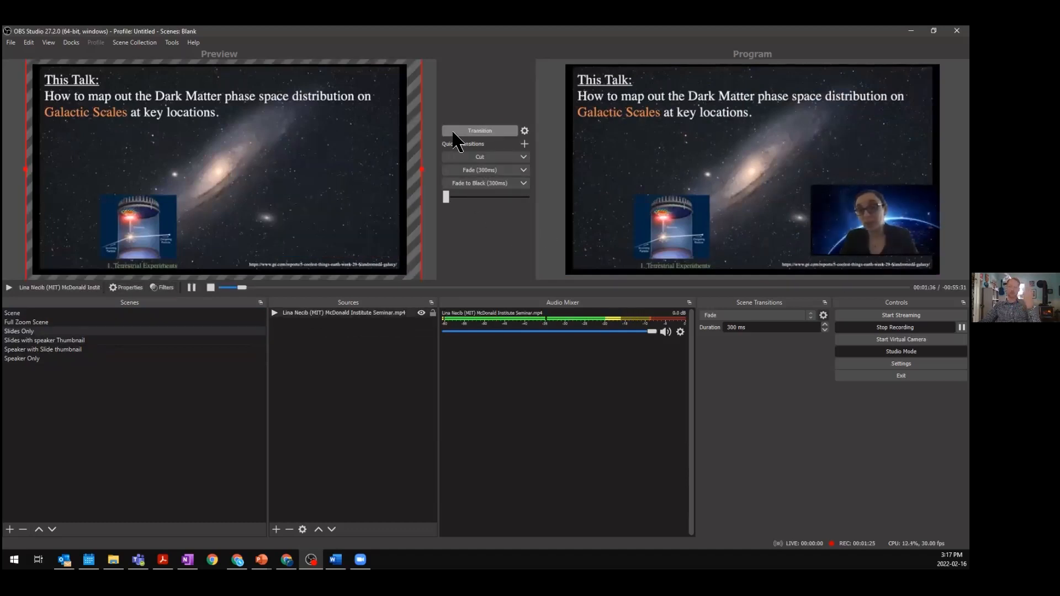
# - In Speaker with Slide thumbnail, move the slide thumbnail into the upper-left corner and shift the speaker video slightly right
pyautogui.click(73, 350)
pyautogui.moveTo(98, 117); pyautogui.dragTo(94, 117)
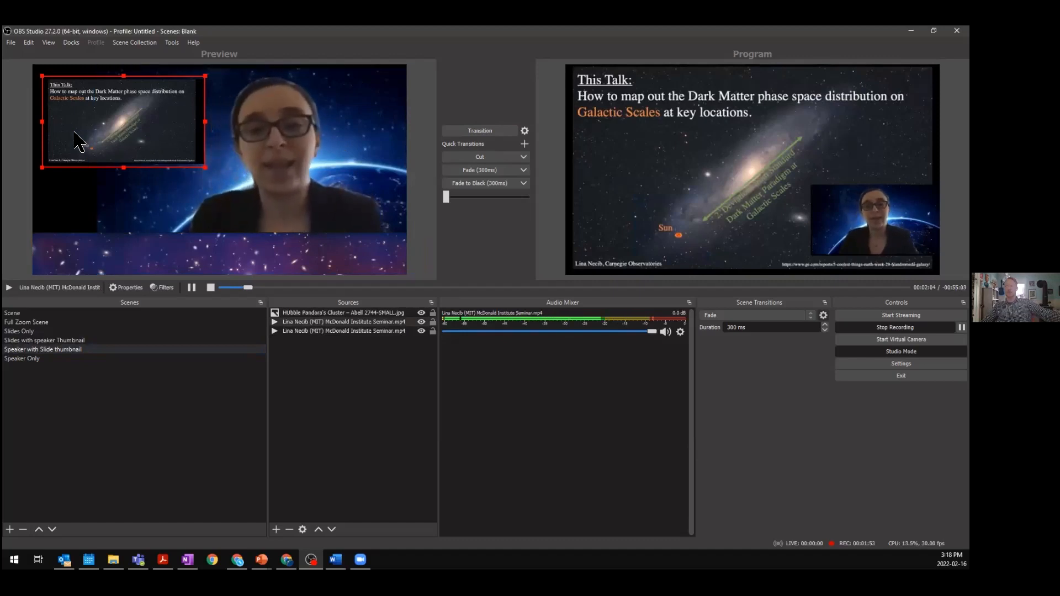
pyautogui.moveTo(78, 140); pyautogui.dragTo(67, 128)
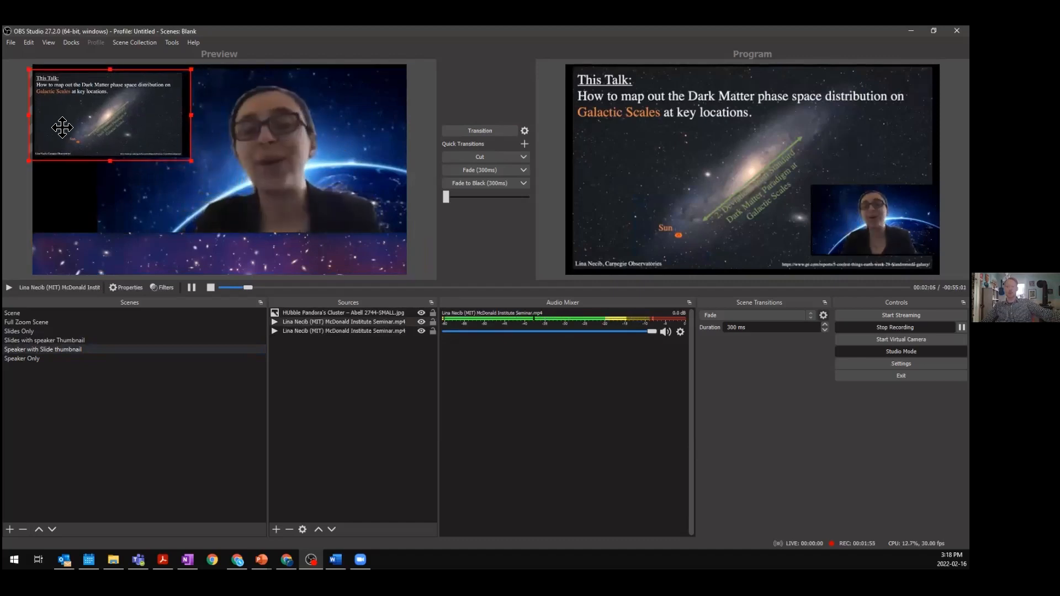
pyautogui.moveTo(280, 172); pyautogui.dragTo(302, 170)
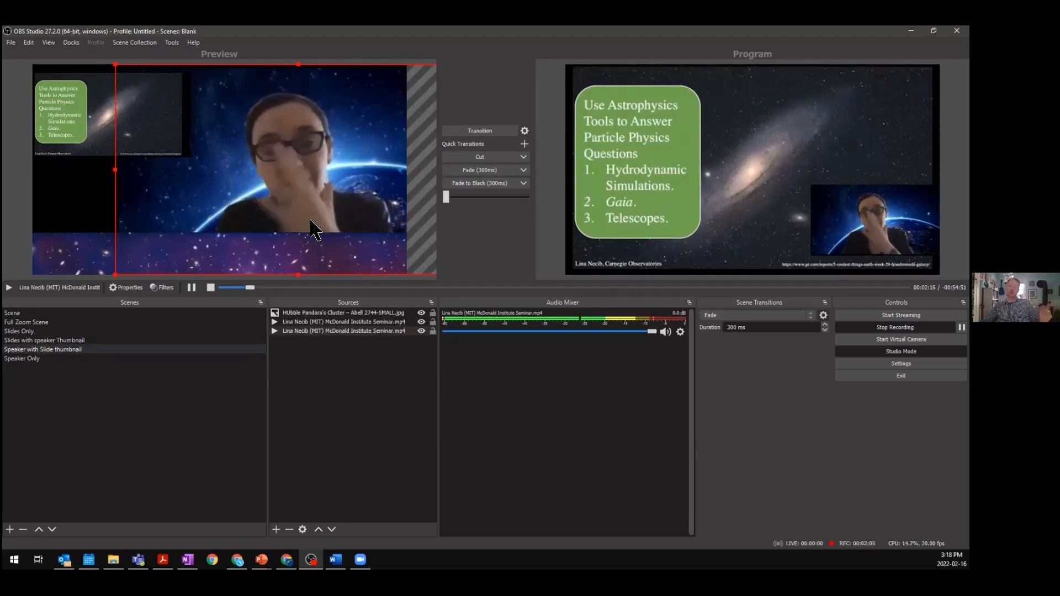
# - Test the edited layout by transitioning it live, then cycling through Speaker Only, Slides with speaker Thumbnail and Slides Only
pyautogui.click(498, 138)
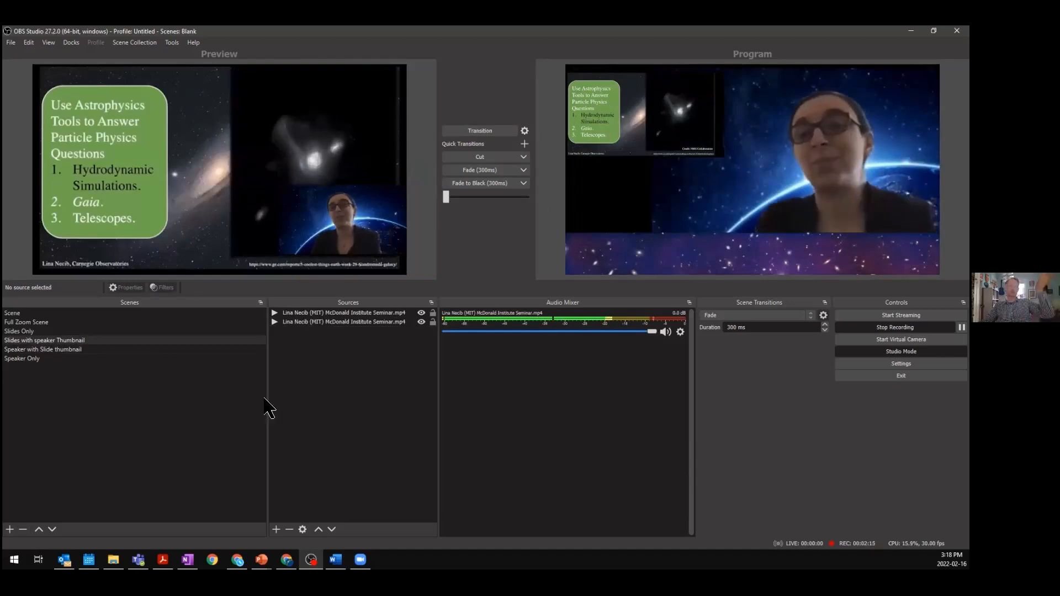
pyautogui.click(83, 359)
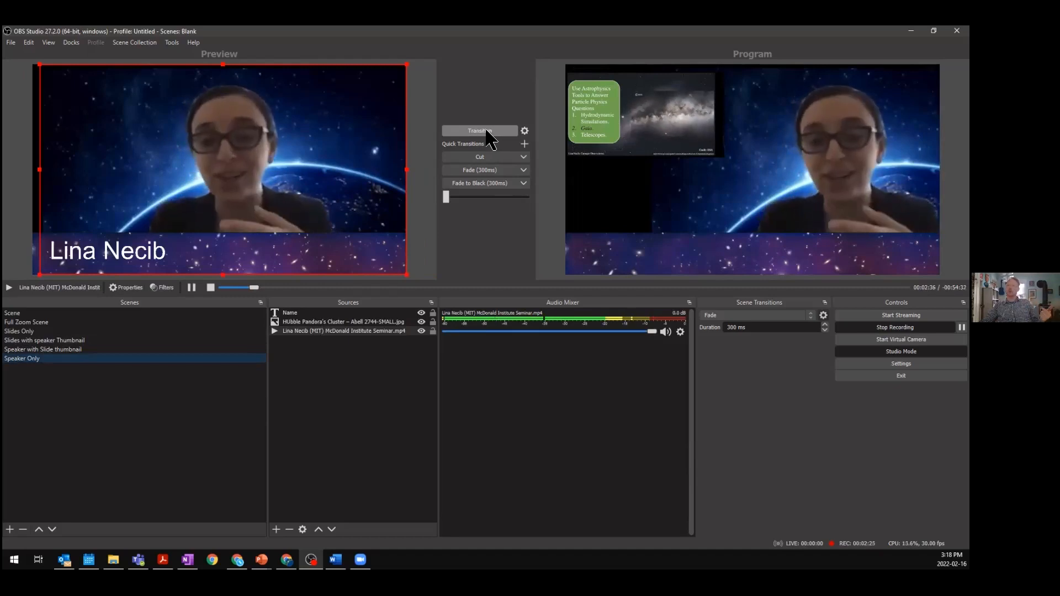
pyautogui.click(488, 133)
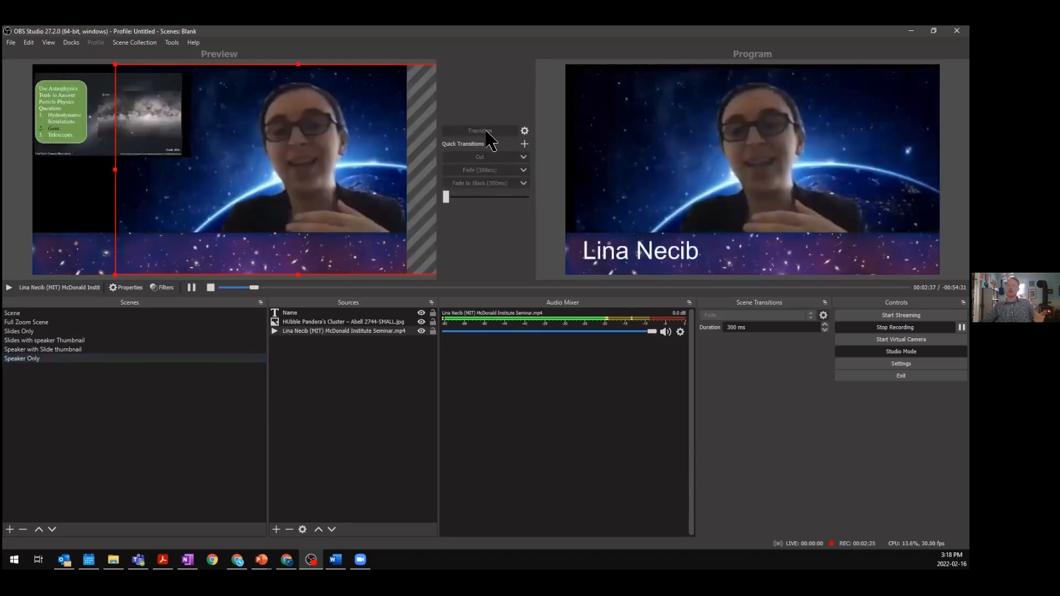
pyautogui.click(72, 340)
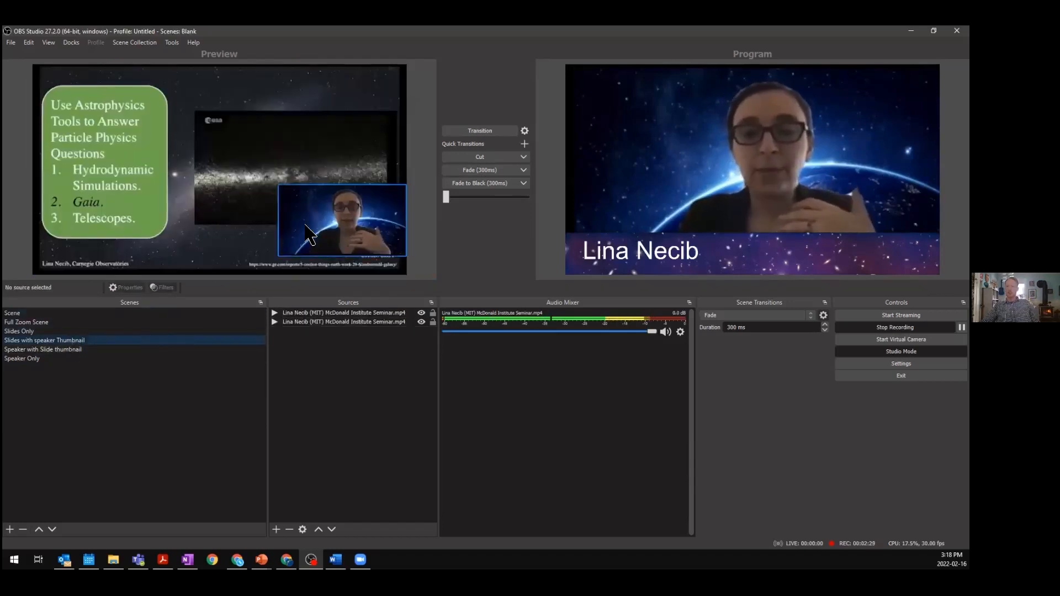
pyautogui.click(377, 236)
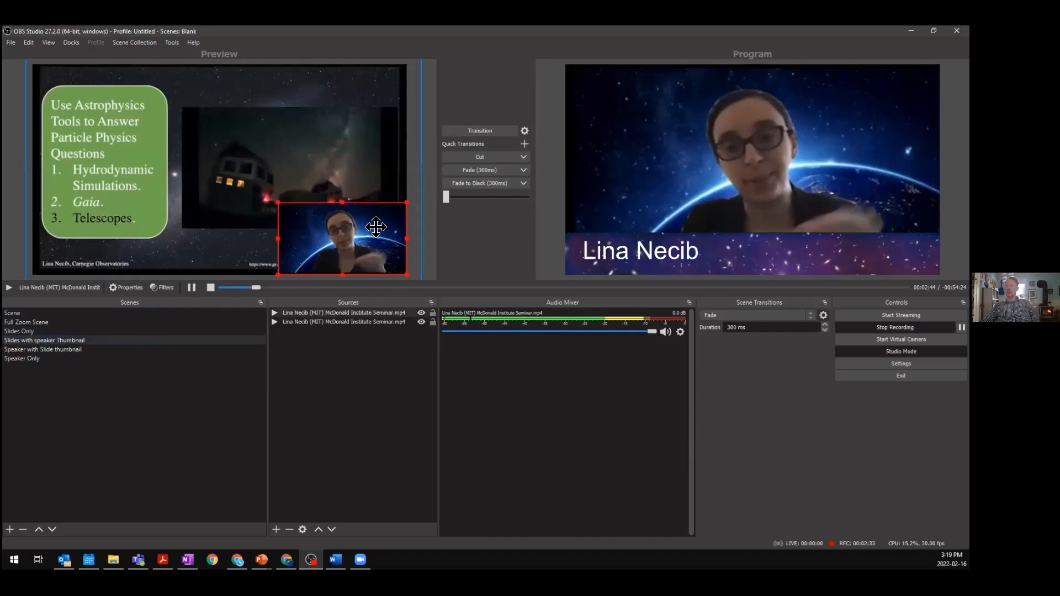
pyautogui.click(470, 131)
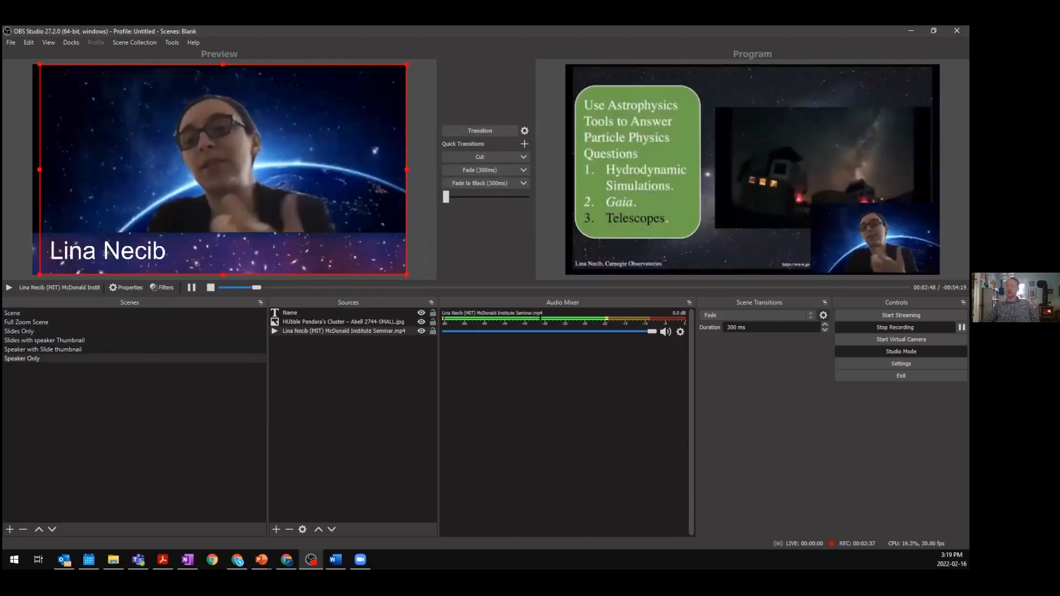
pyautogui.click(22, 332)
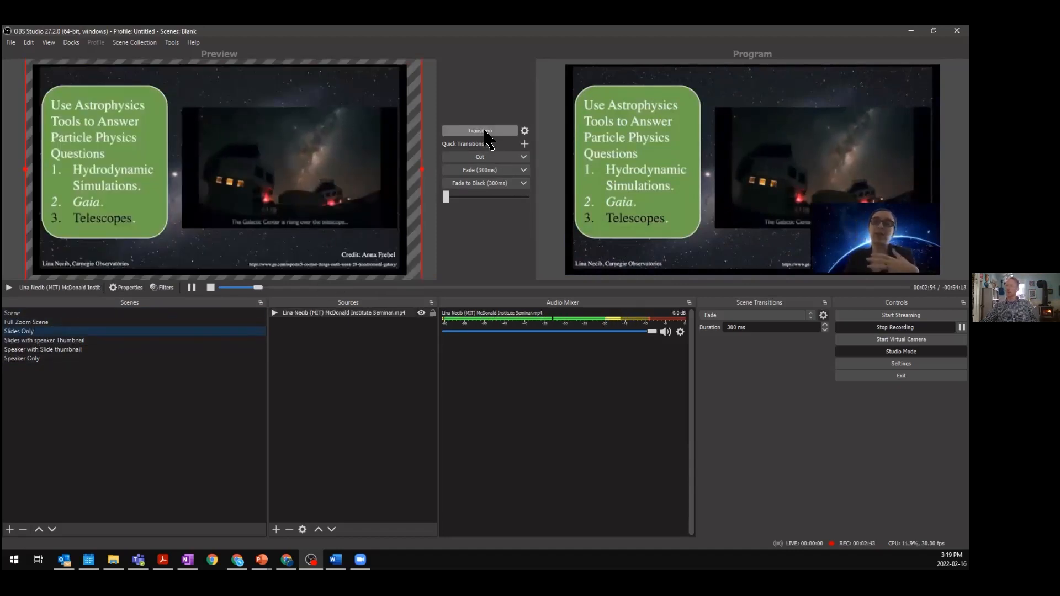
pyautogui.click(485, 131)
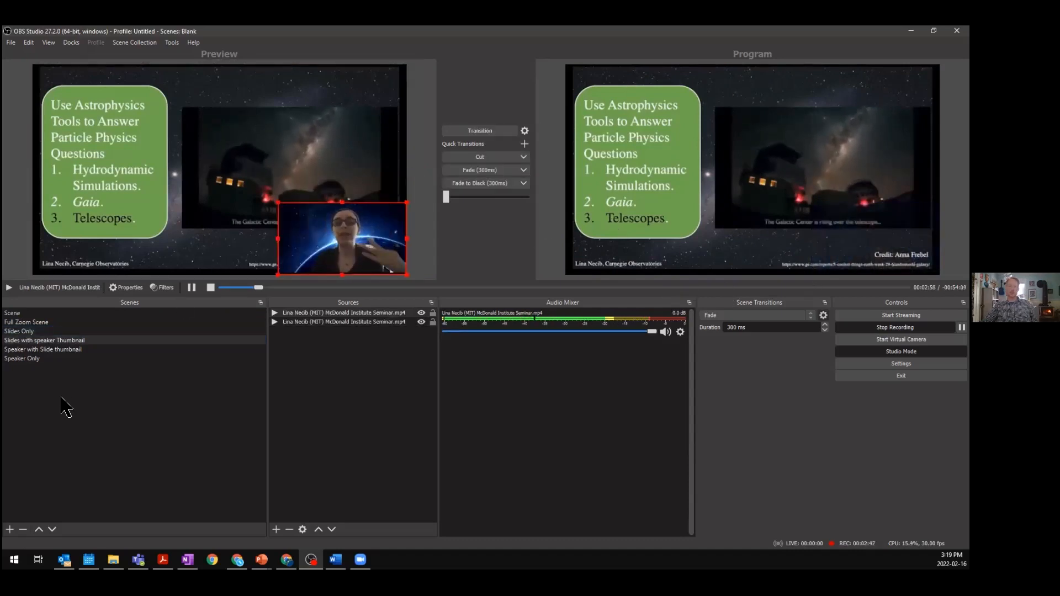
# - Duplicate the Slides Only scene as "Slides Only -custom crop" and move it directly below Slides Only in the scene list
pyautogui.click(39, 332)
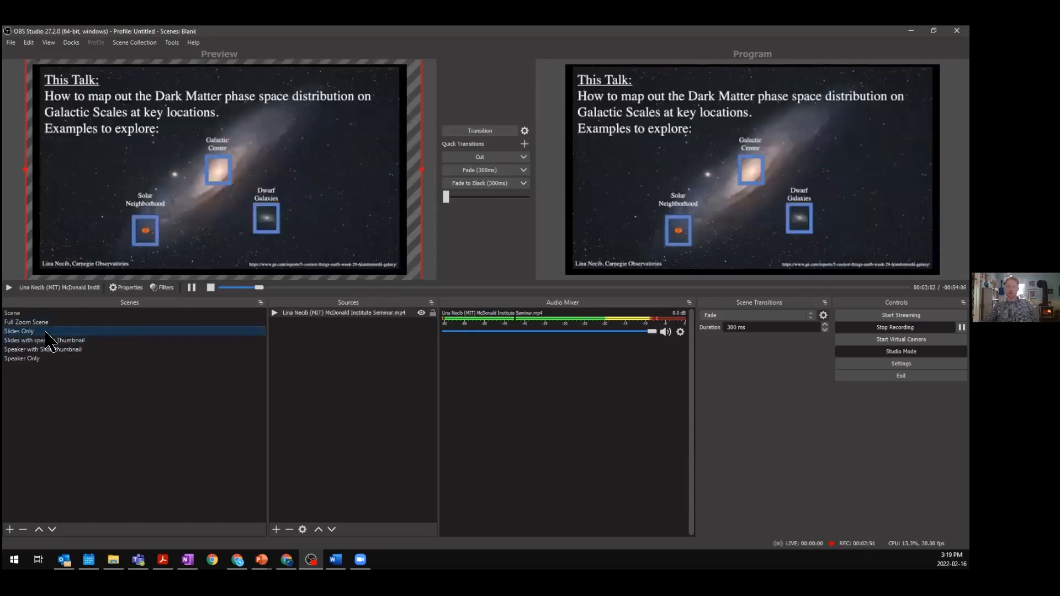
pyautogui.rightClick(51, 335)
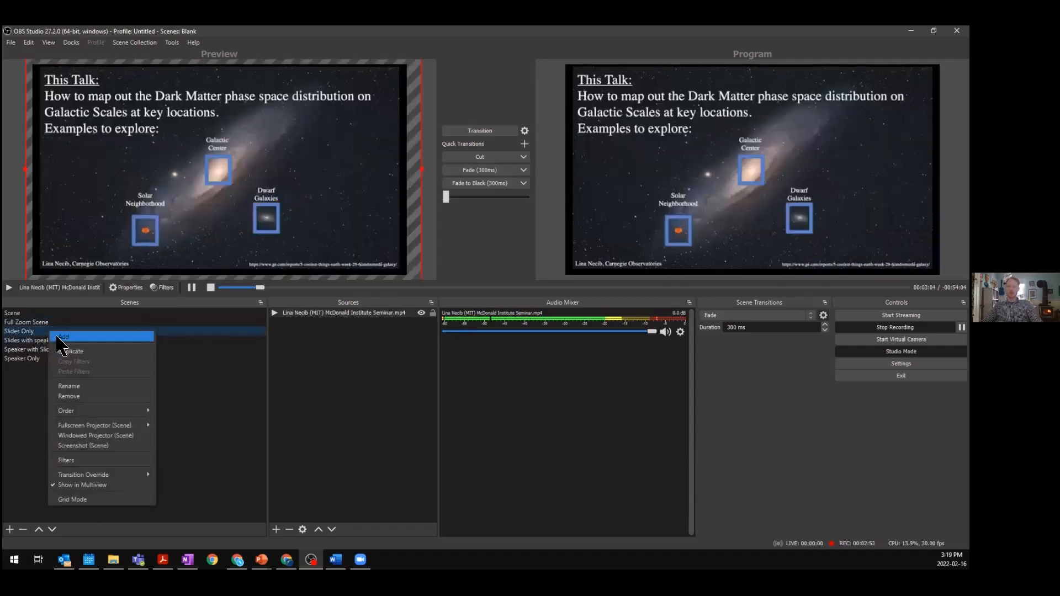
pyautogui.click(132, 359)
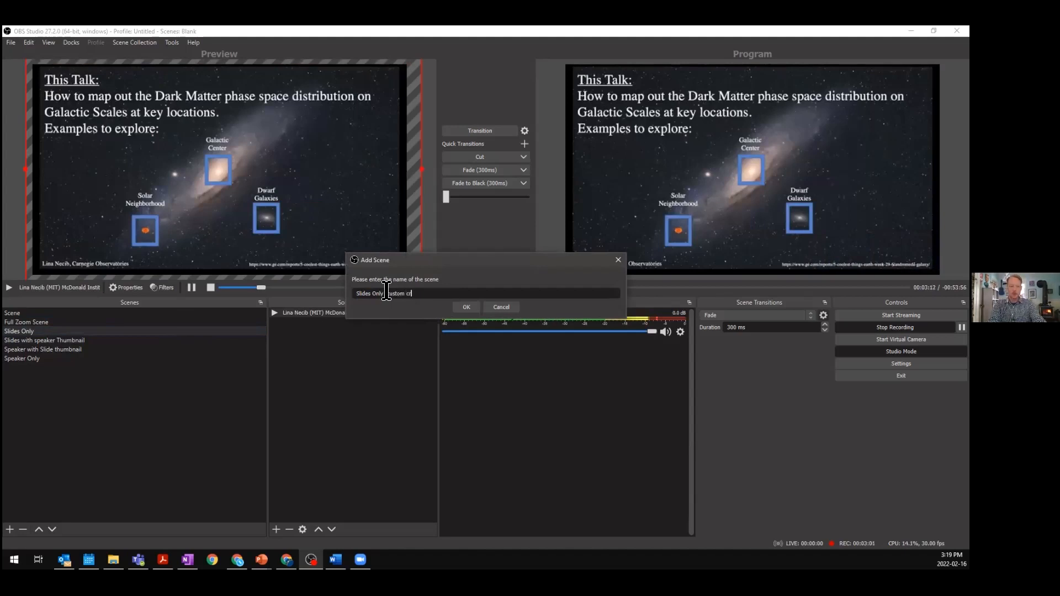
pyautogui.press('Return')
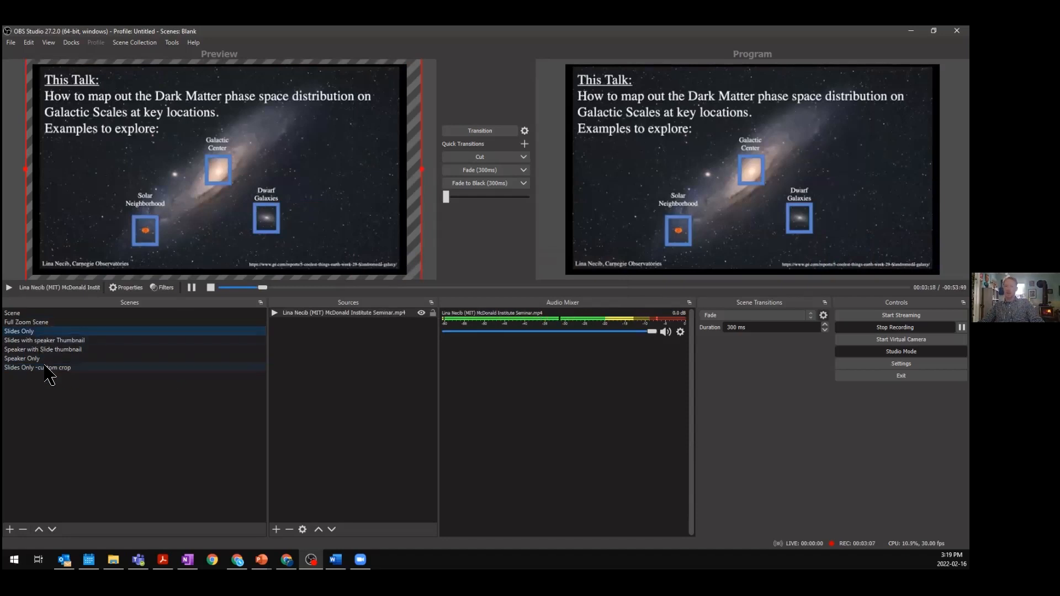
pyautogui.moveTo(42, 366); pyautogui.dragTo(33, 338)
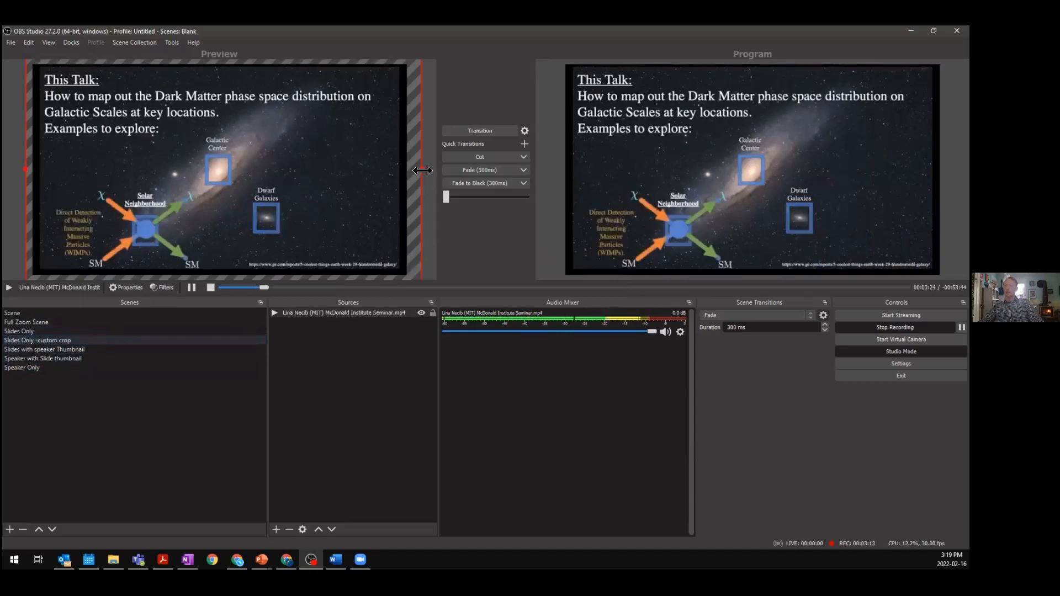
# - In the custom crop scene, enlarge and reposition the seminar video to zoom into a portion of the slide
pyautogui.moveTo(432, 170); pyautogui.dragTo(606, 161)
pyautogui.moveTo(324, 227); pyautogui.dragTo(138, 210)
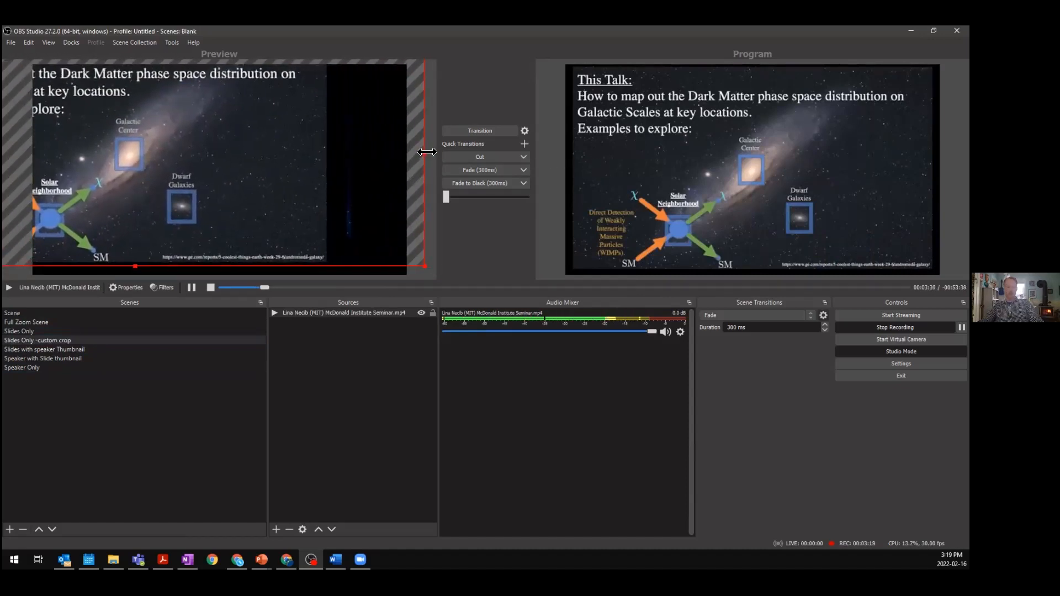
pyautogui.moveTo(427, 152); pyautogui.dragTo(369, 157)
pyautogui.moveTo(181, 185); pyautogui.dragTo(177, 121)
pyautogui.moveTo(150, 208); pyautogui.dragTo(149, 252)
pyautogui.moveTo(228, 114); pyautogui.dragTo(193, 163)
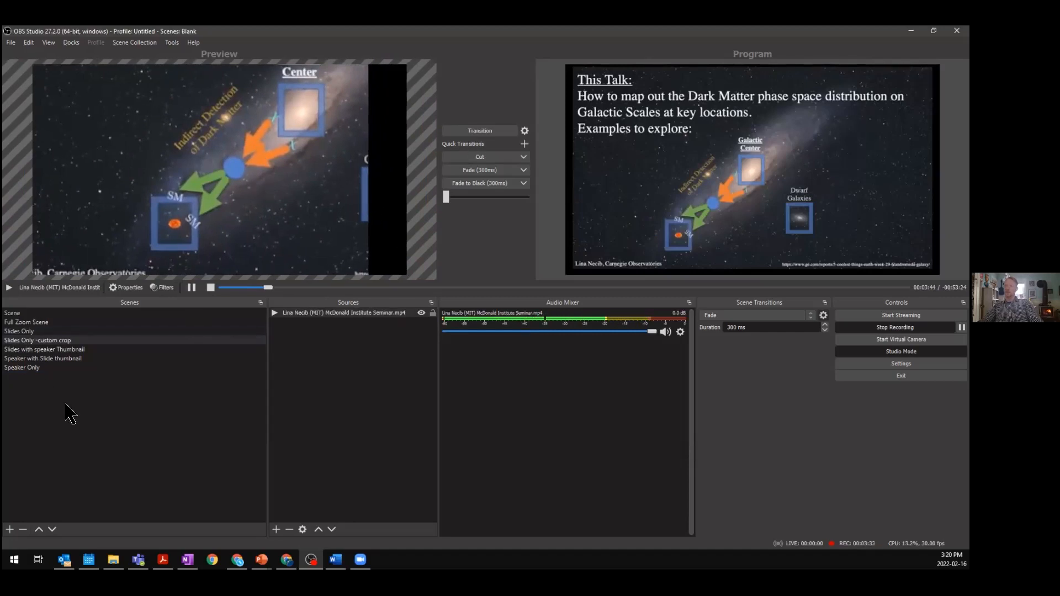
# - Transition Slides Only -custom crop to the program output and then switch back to the full slide
pyautogui.click(60, 340)
pyautogui.click(483, 132)
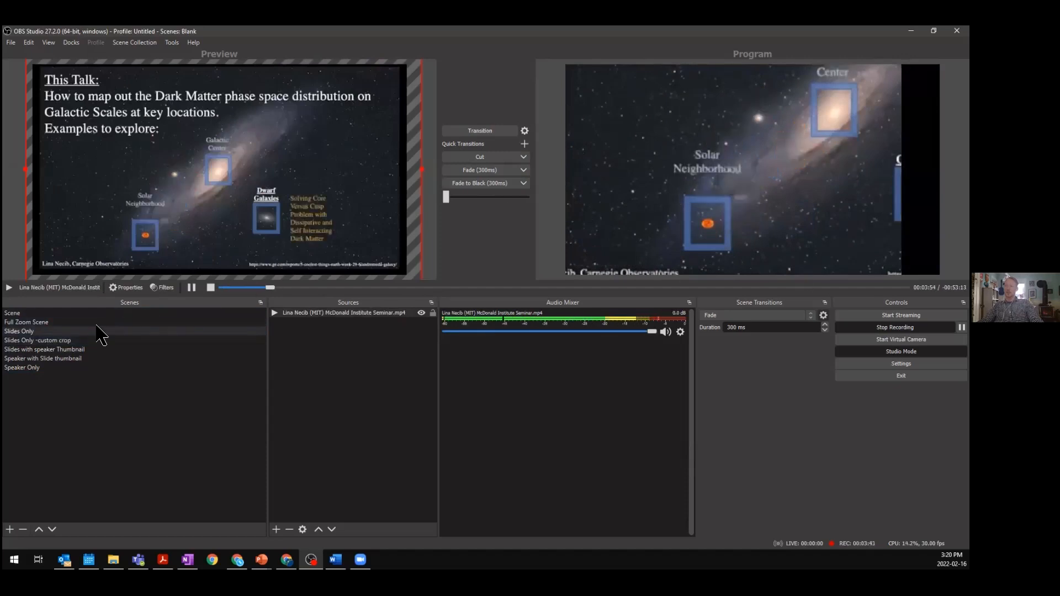
pyautogui.click(474, 133)
# - Select Slides with speaker Thumbnail and transition it to the program output
pyautogui.click(86, 350)
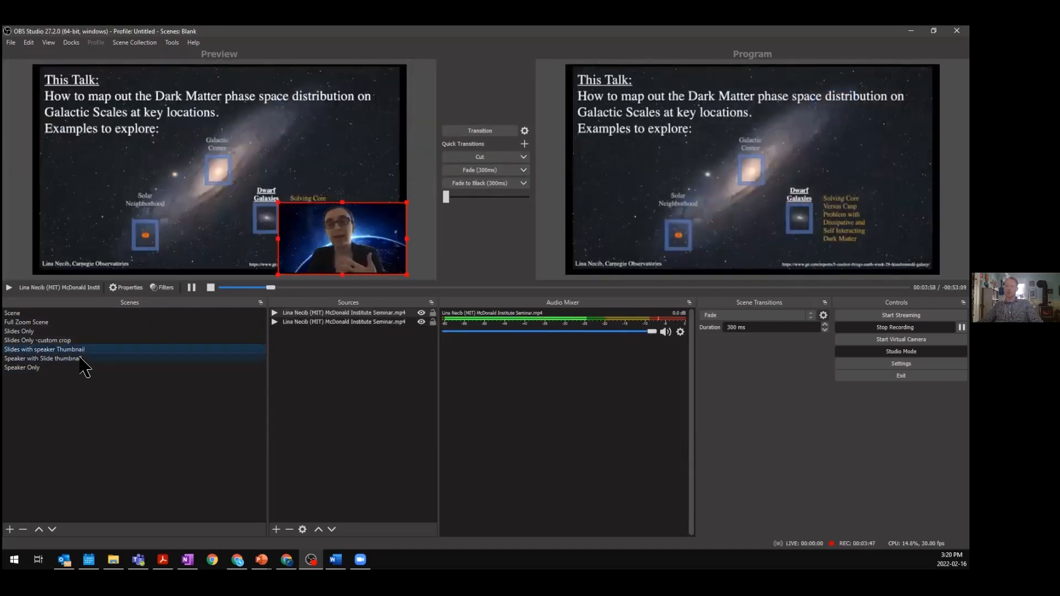
pyautogui.click(86, 358)
pyautogui.click(86, 350)
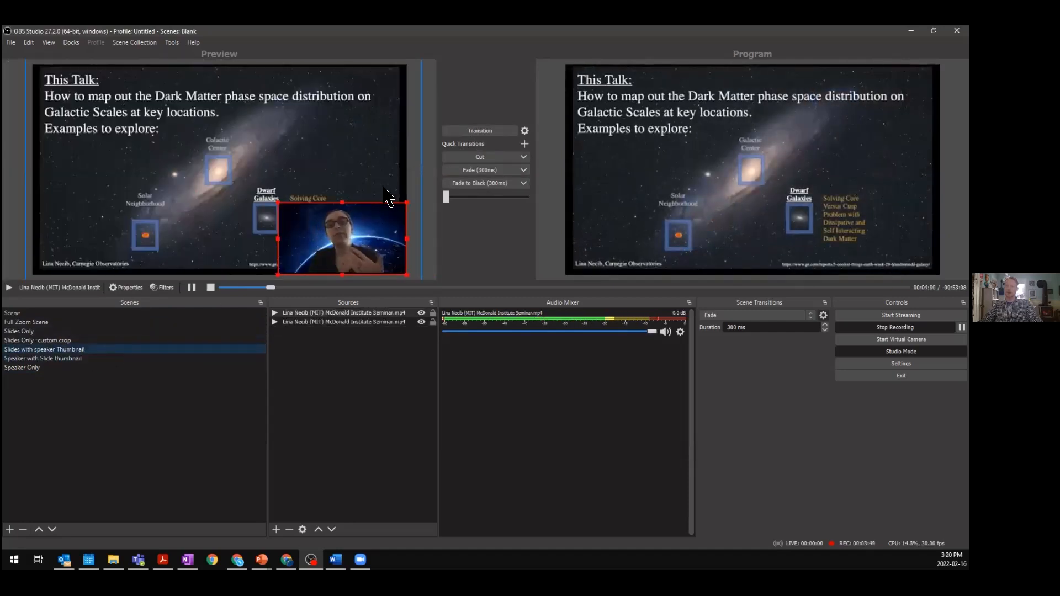
pyautogui.click(476, 132)
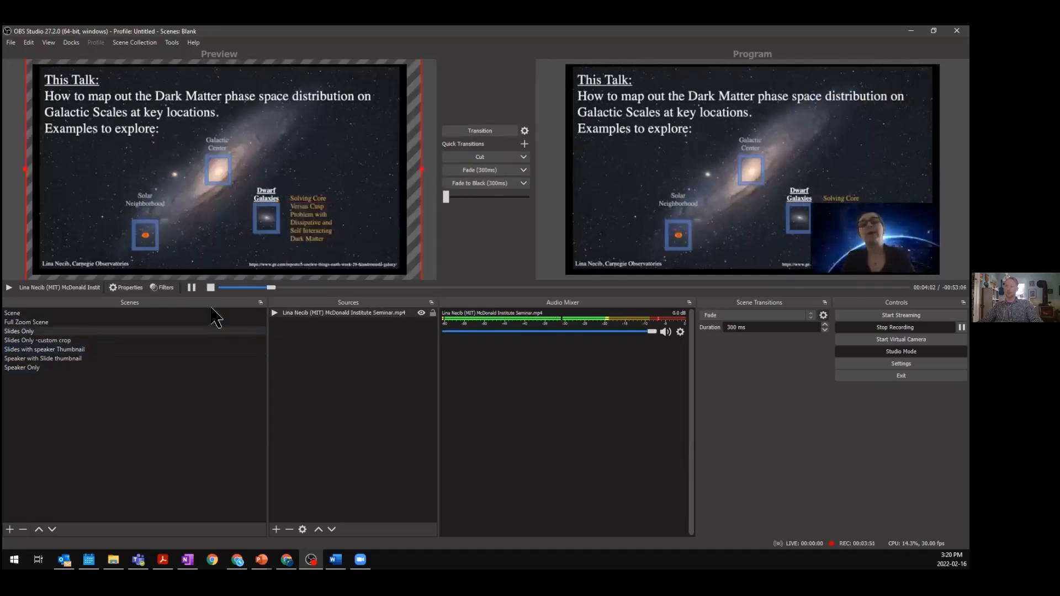
# - In Slides with speaker Thumbnail, move the speaker thumbnail to the lower-left corner and transition the scene to the program output
pyautogui.click(82, 350)
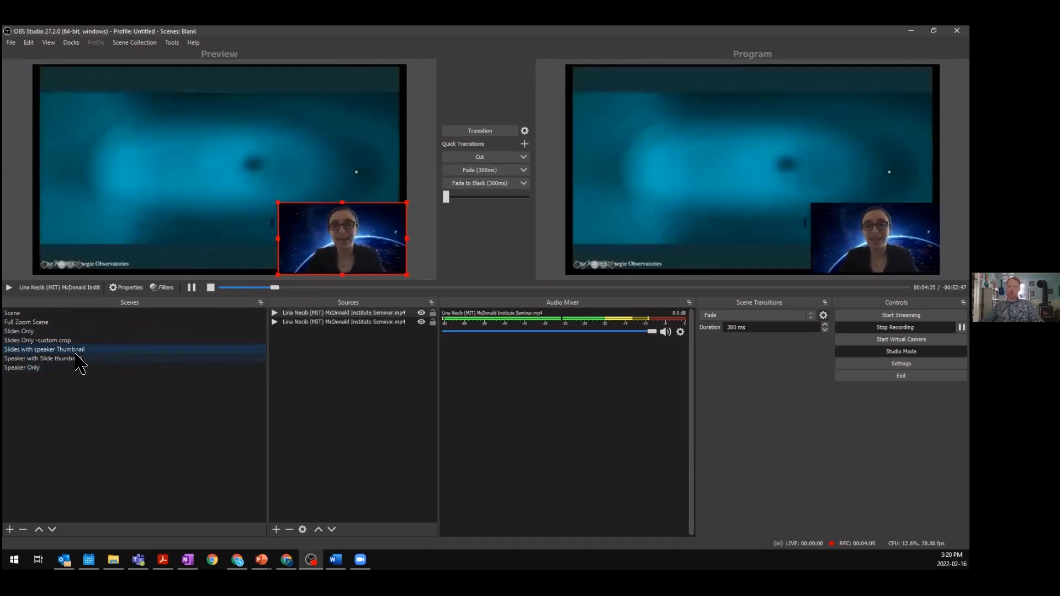
pyautogui.moveTo(333, 243); pyautogui.dragTo(62, 238)
pyautogui.click(489, 132)
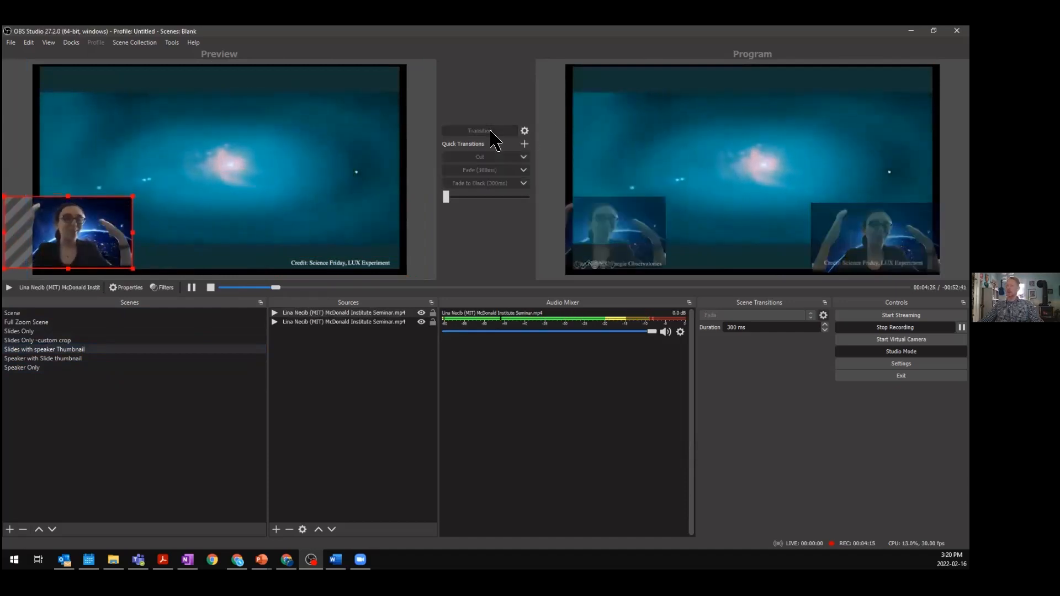
# - Move the speaker thumbnail back to the lower-right corner, shrink it, and transition the scene to the program output again
pyautogui.moveTo(28, 213); pyautogui.dragTo(294, 214)
pyautogui.moveTo(337, 247); pyautogui.dragTo(386, 262)
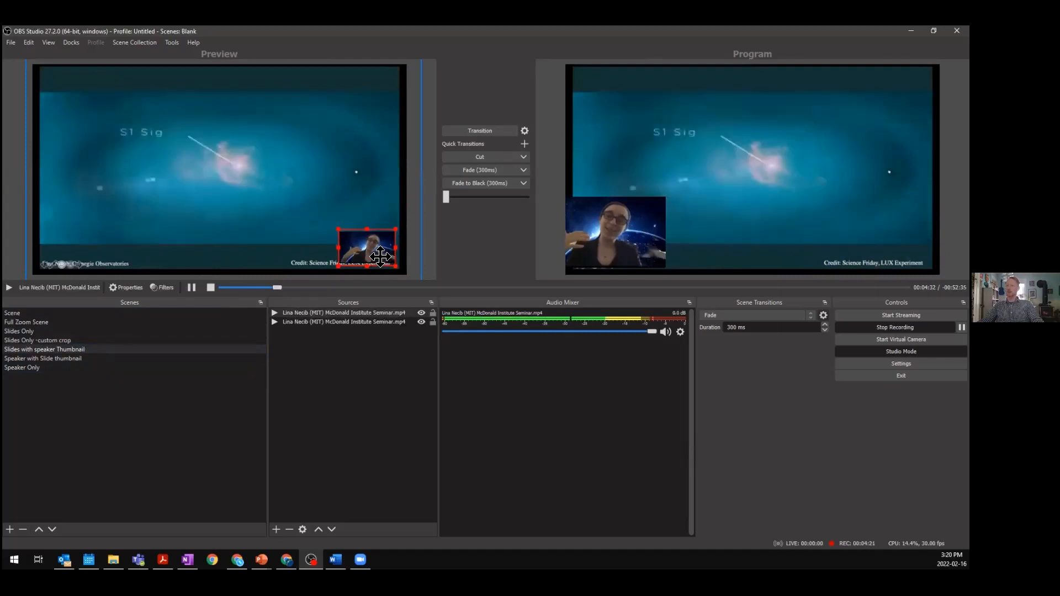
pyautogui.click(487, 132)
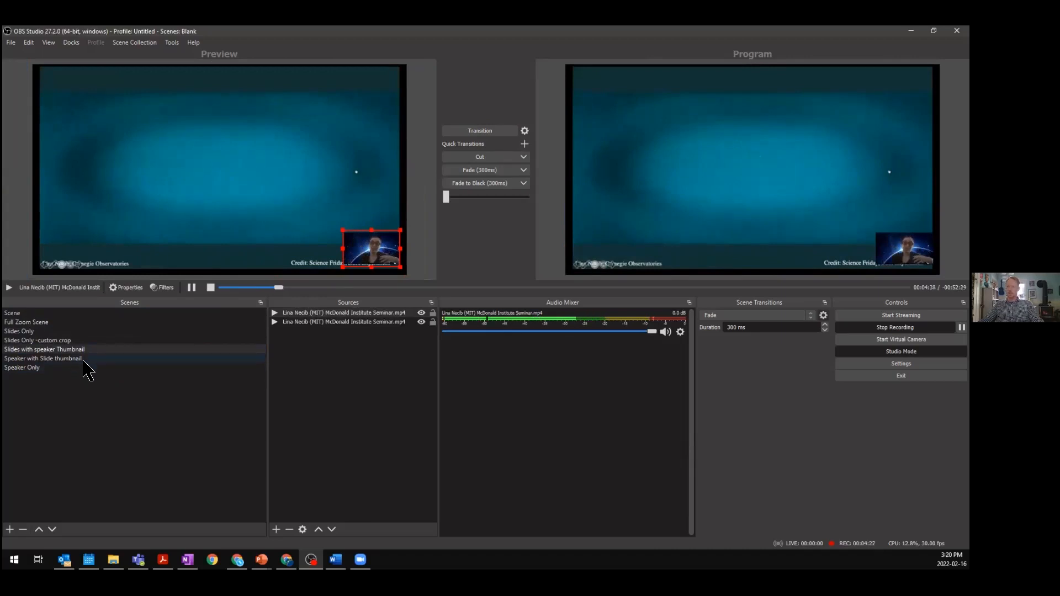
# - Duplicate the Speaker with Slide thumbnail scene as "Speaker with Slide Custom crop"
pyautogui.click(83, 360)
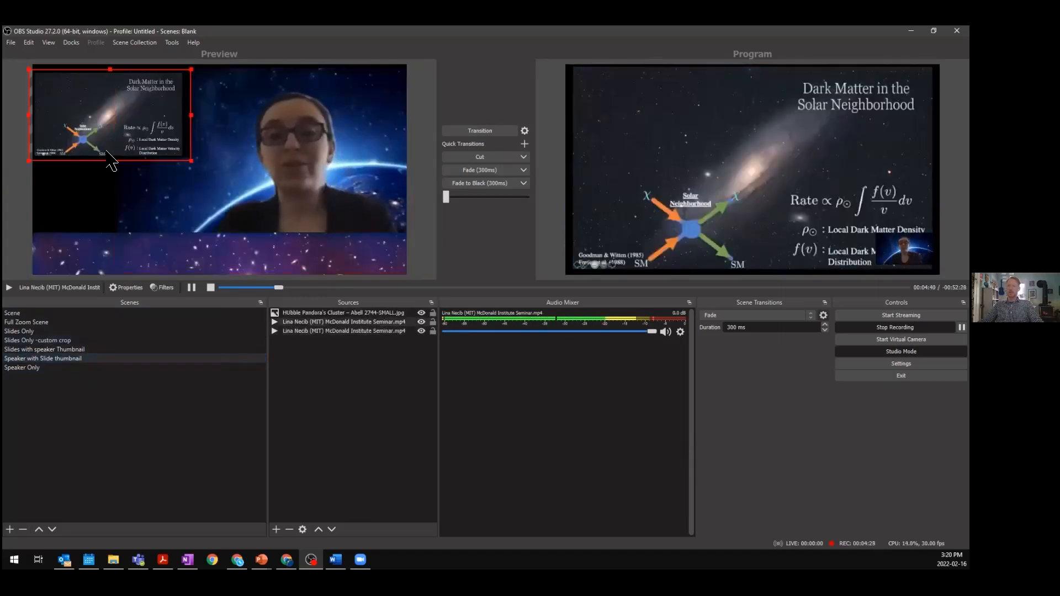
pyautogui.rightClick(64, 357)
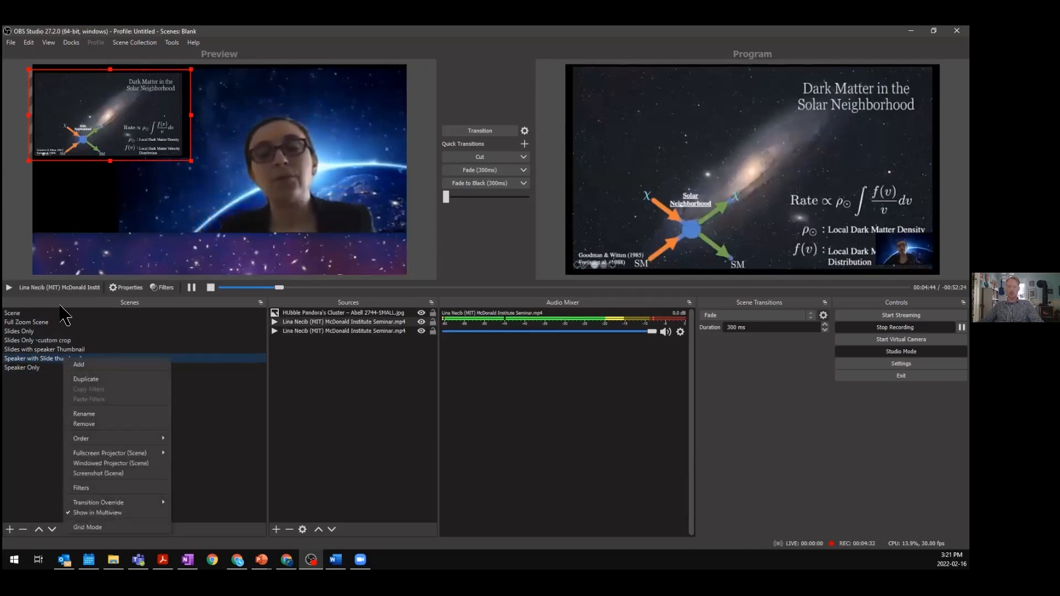
pyautogui.click(82, 285)
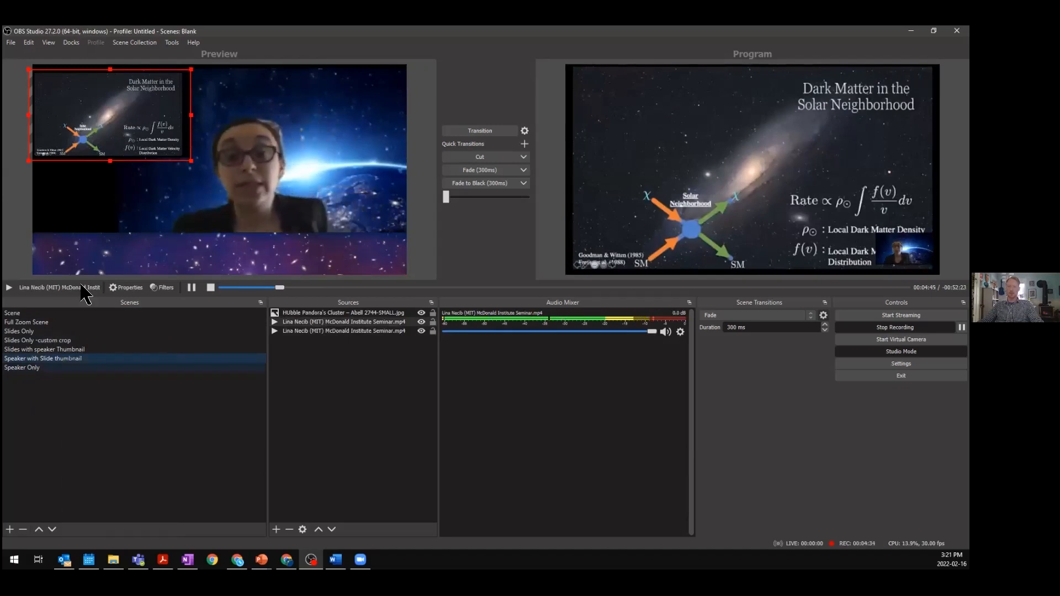
pyautogui.rightClick(64, 359)
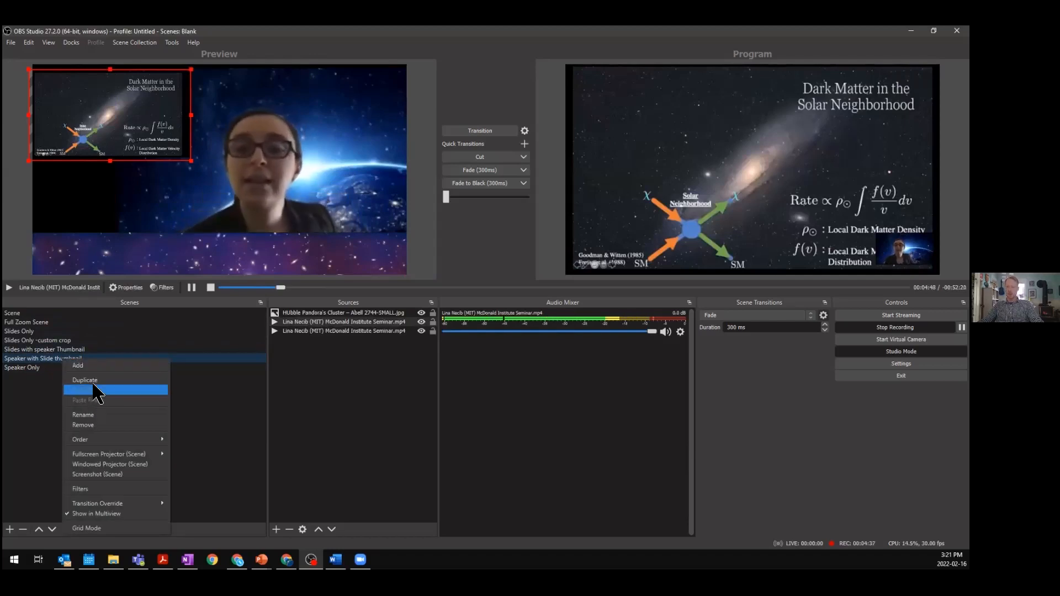
pyautogui.click(84, 380)
pyautogui.click(446, 294)
pyautogui.moveTo(447, 294); pyautogui.dragTo(403, 294)
pyautogui.write('Cust')
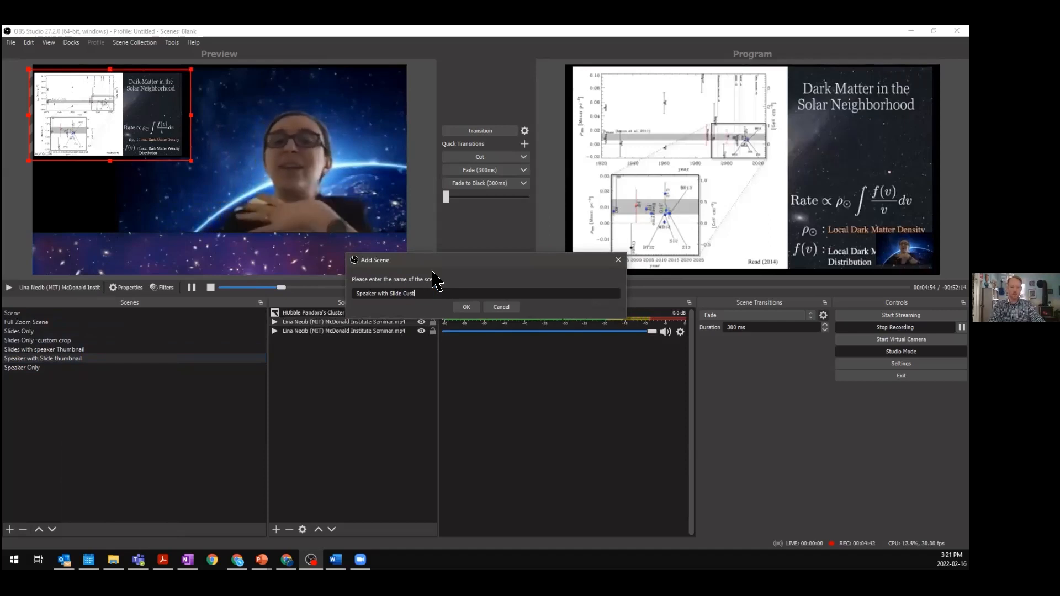
pyautogui.write('om crop')
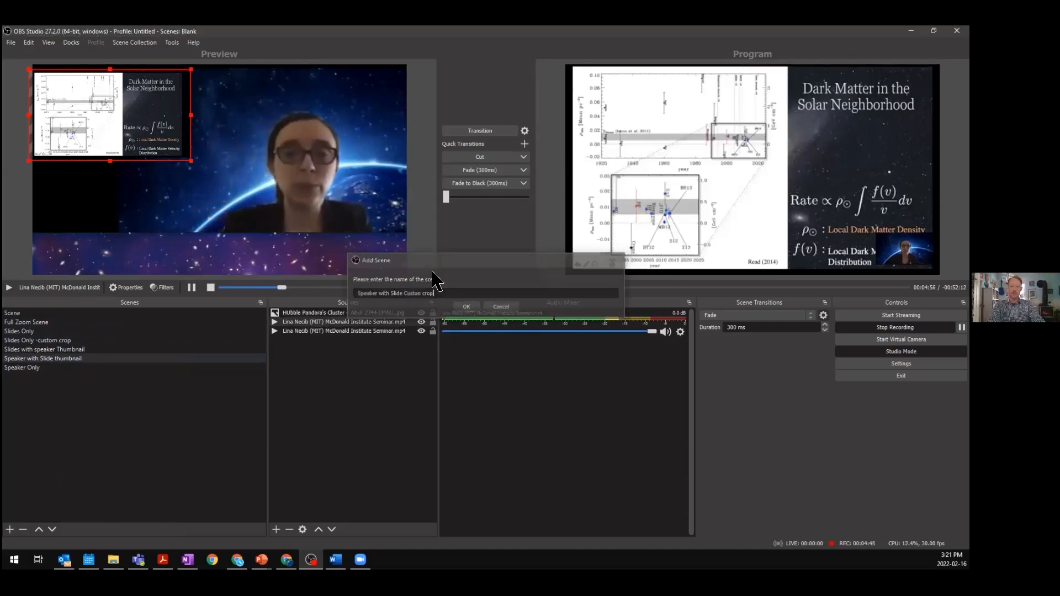
pyautogui.press('Return')
# - In the custom crop scene, zoom the slide thumbnail into the slide's upper-left portion and transition it to the program output
pyautogui.click(73, 103)
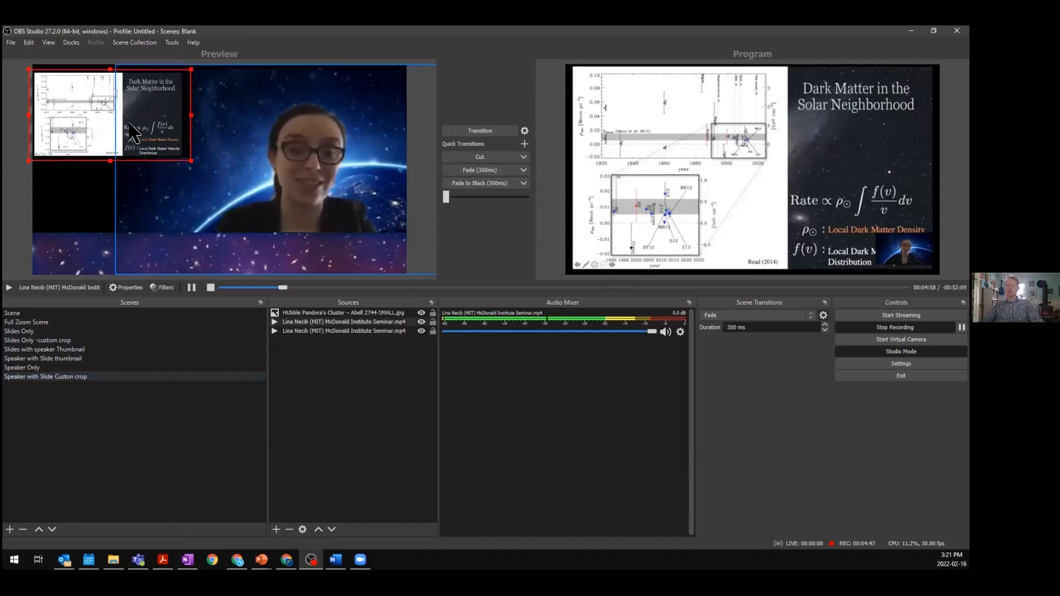
pyautogui.moveTo(178, 115); pyautogui.dragTo(115, 128)
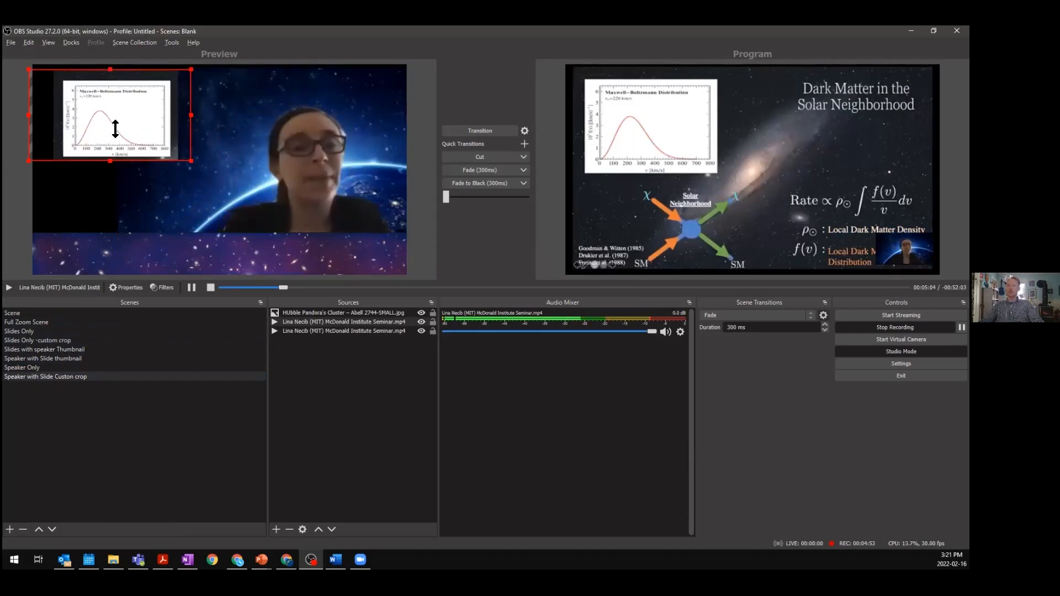
pyautogui.click(480, 130)
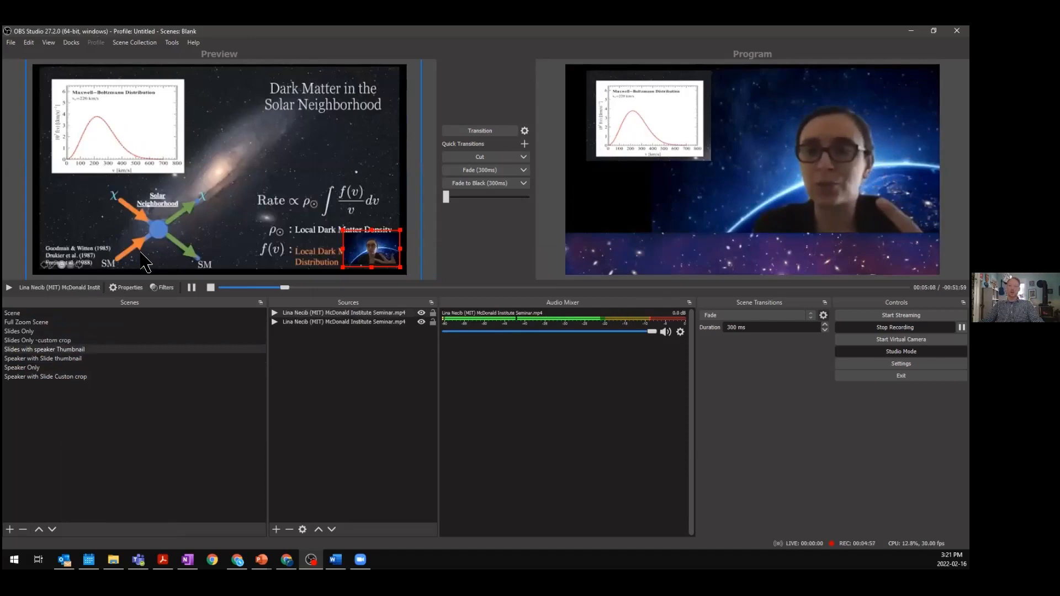
# - Transition Speaker with Slide thumbnail to the program output, then switch the program to Full Zoom Scene
pyautogui.click(67, 359)
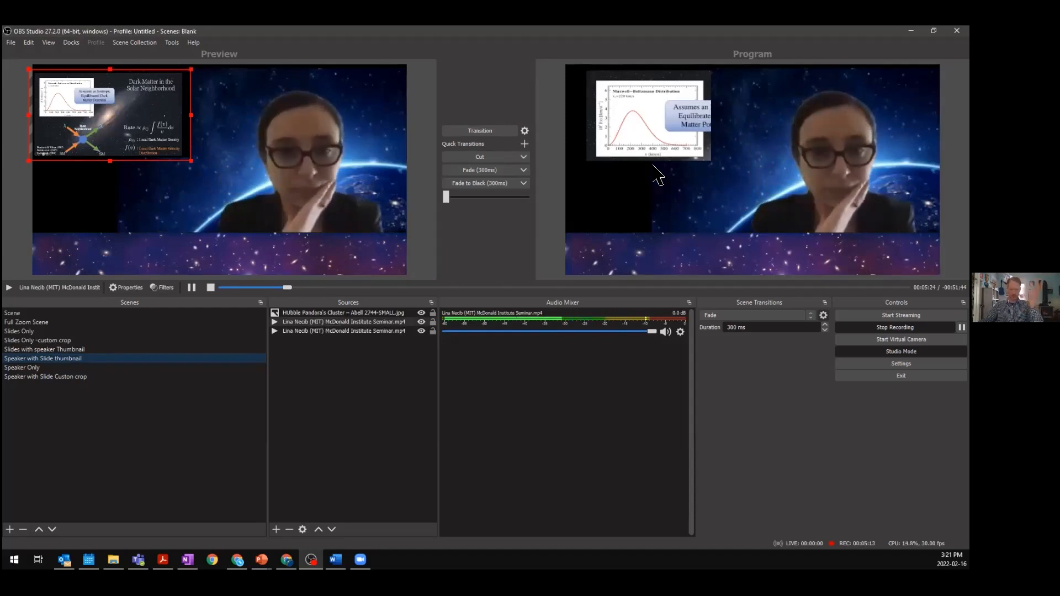
pyautogui.click(496, 133)
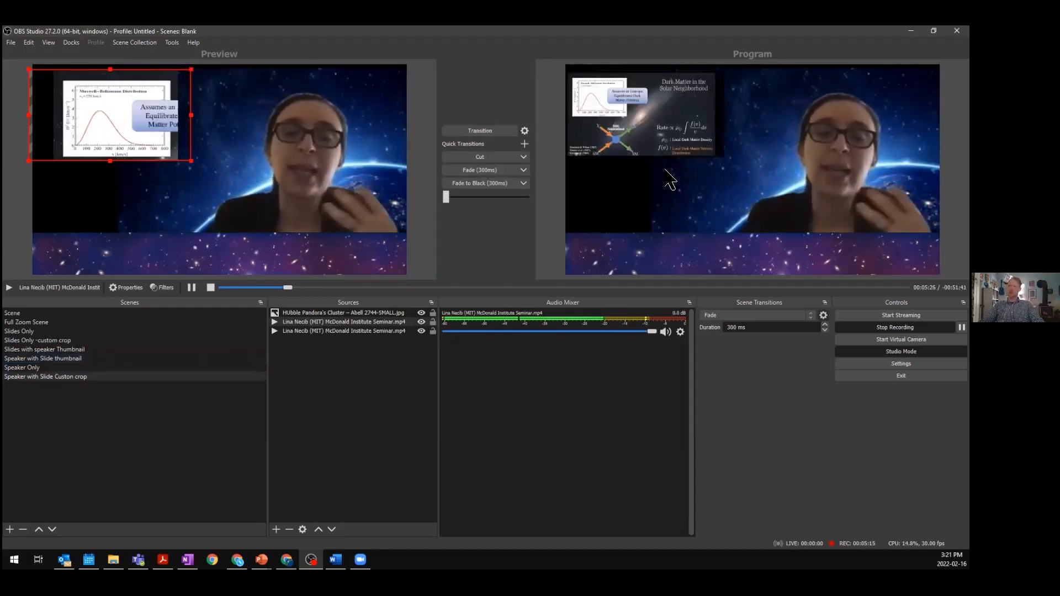
pyautogui.click(74, 411)
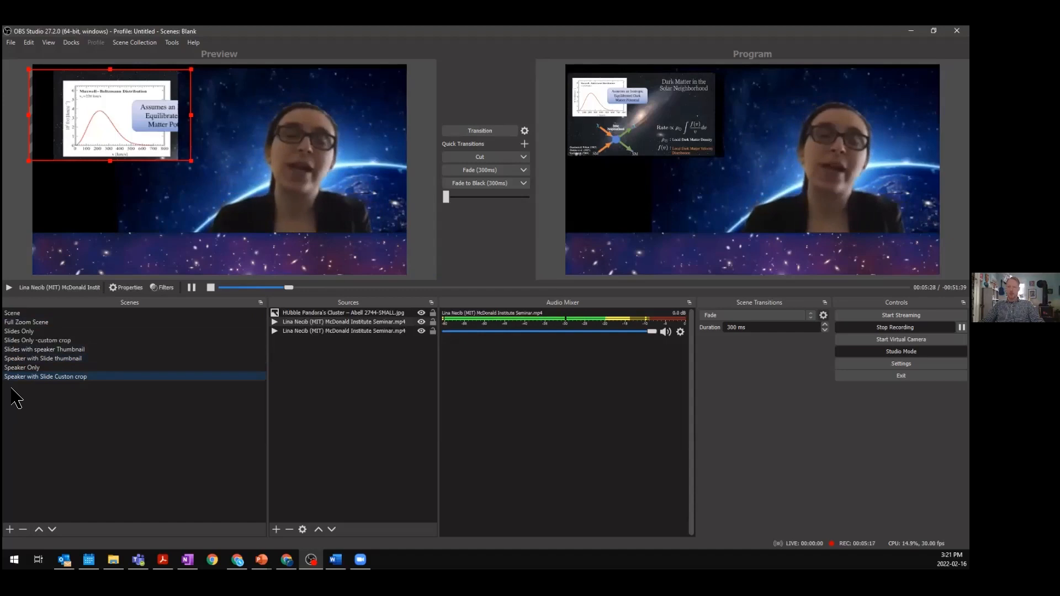
pyautogui.click(50, 322)
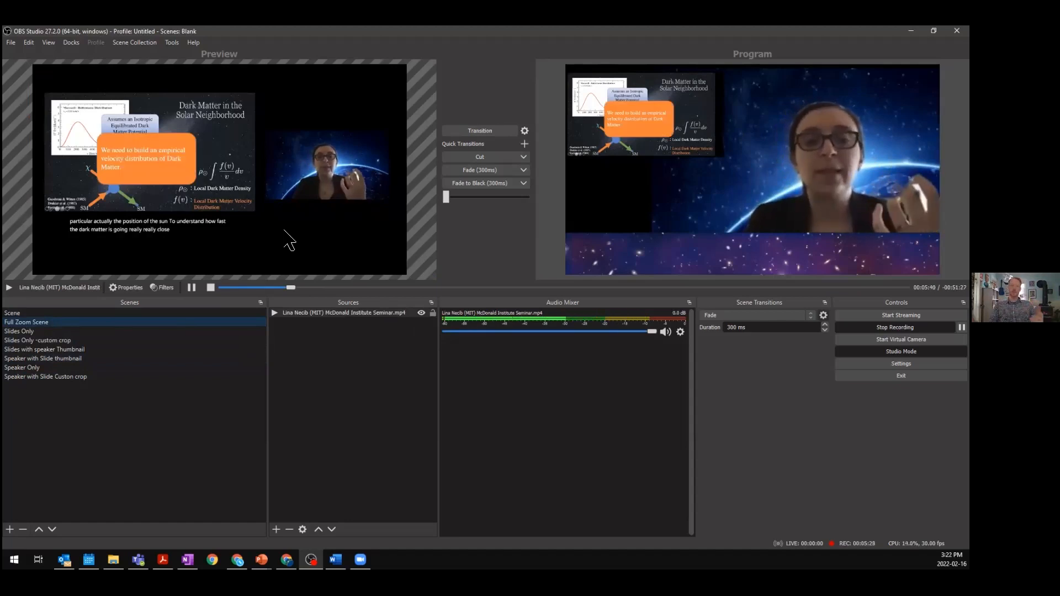
pyautogui.click(492, 132)
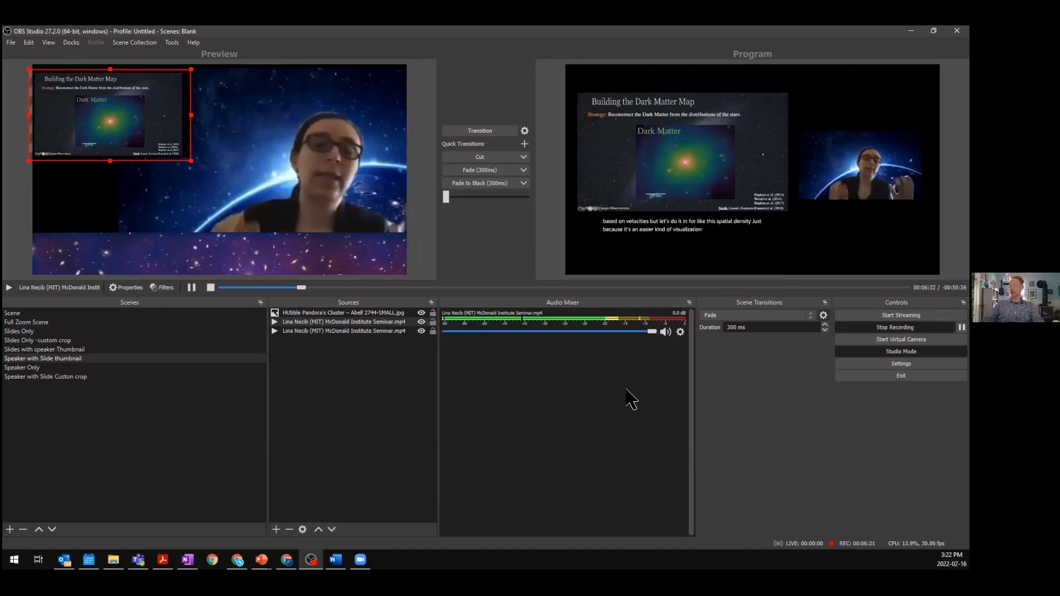
# - Pause and resume the seminar video, then transition Speaker with Slide thumbnail to the program output
pyautogui.click(191, 288)
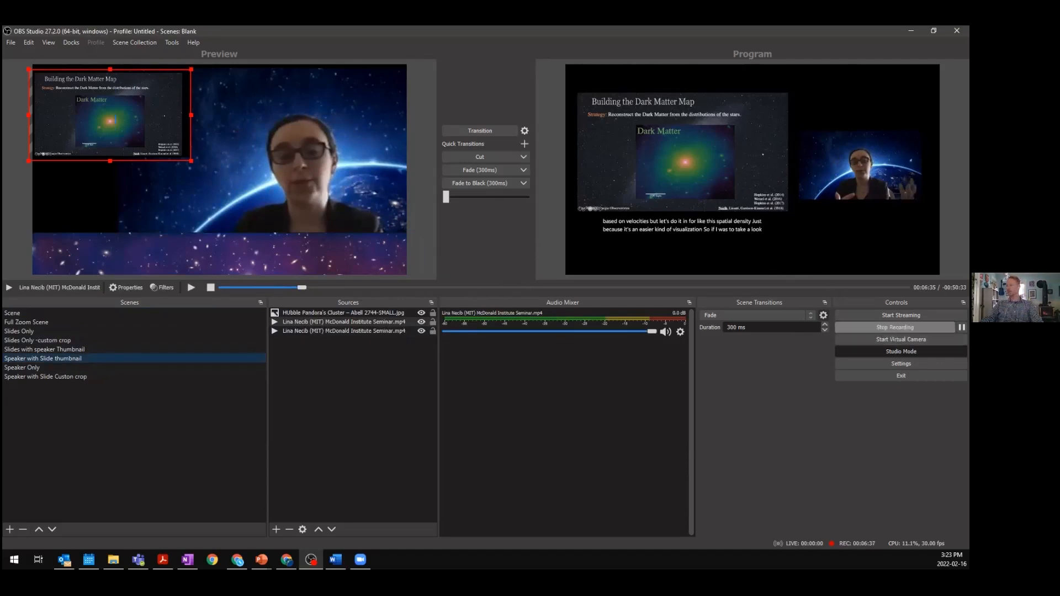
pyautogui.click(190, 288)
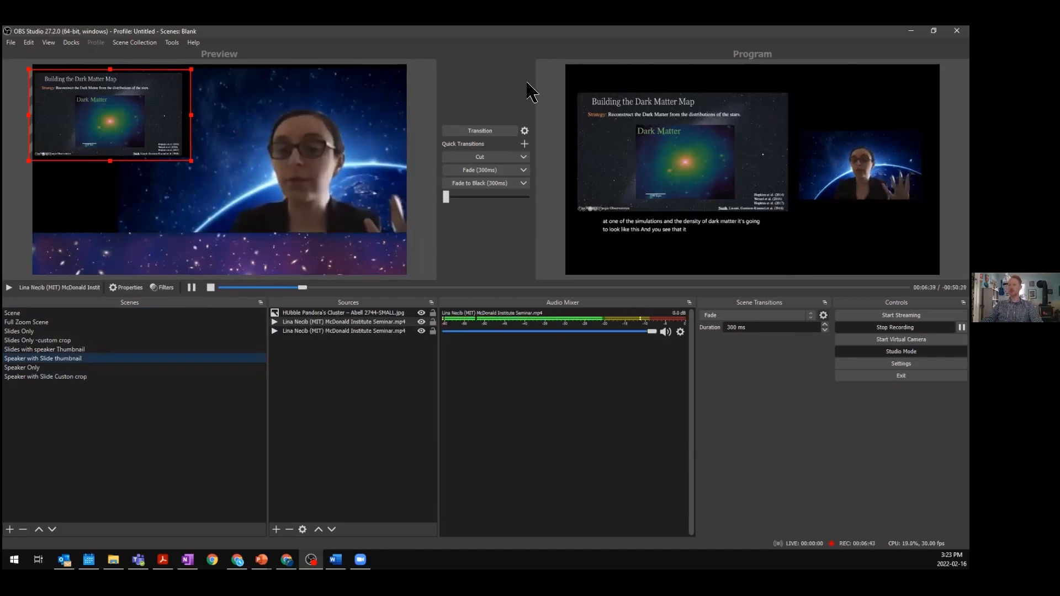
pyautogui.click(502, 132)
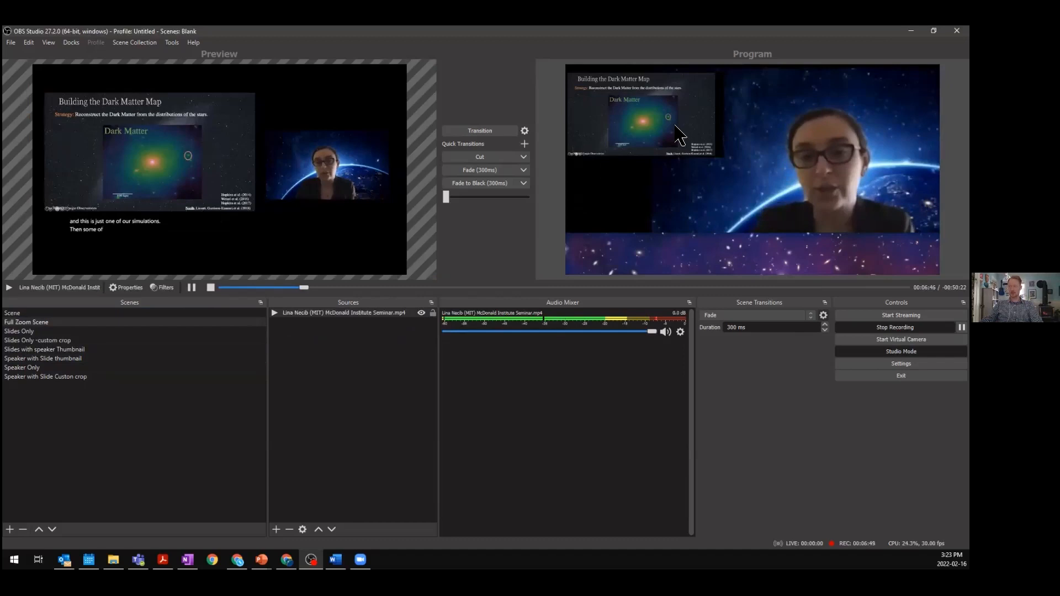
# - In Speaker with Slide thumbnail, shrink the slide thumbnail, move it to the upper-right corner with the speaker shifted left, and transition
pyautogui.click(65, 358)
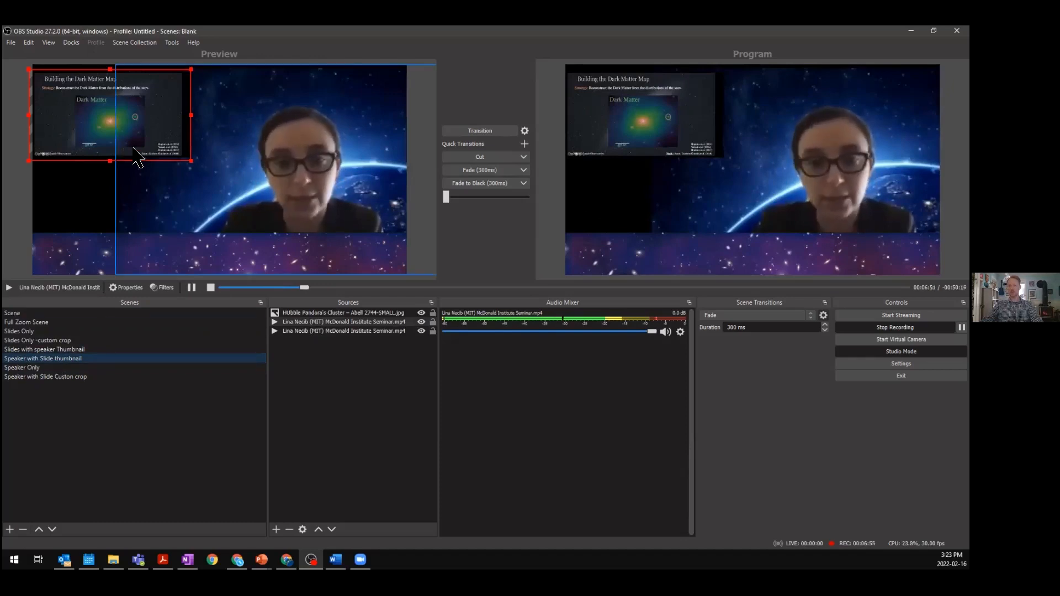
pyautogui.moveTo(71, 120); pyautogui.dragTo(143, 107)
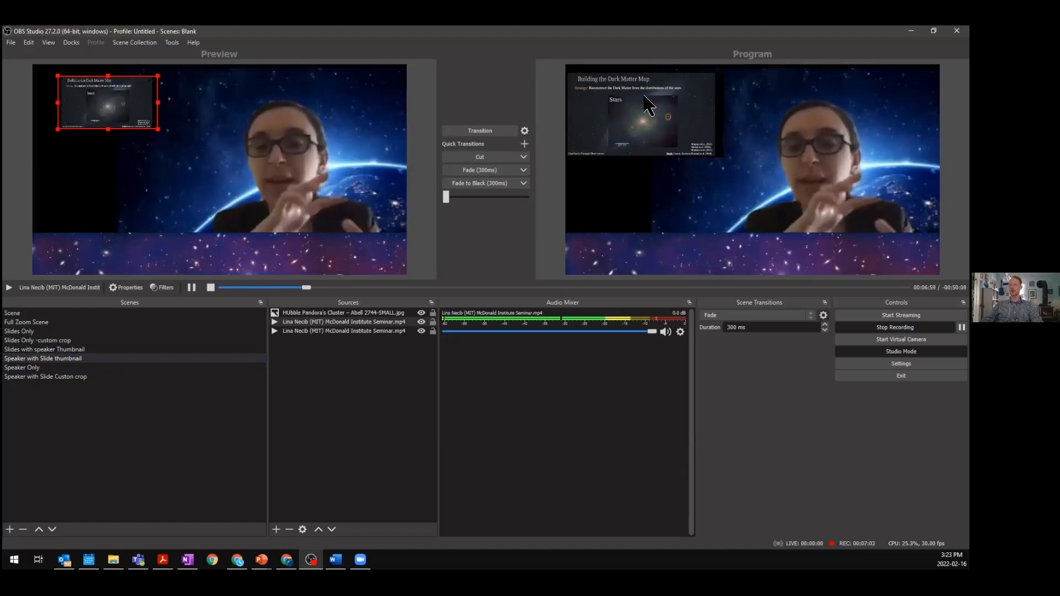
pyautogui.moveTo(303, 153); pyautogui.dragTo(173, 160)
pyautogui.moveTo(93, 104); pyautogui.dragTo(332, 108)
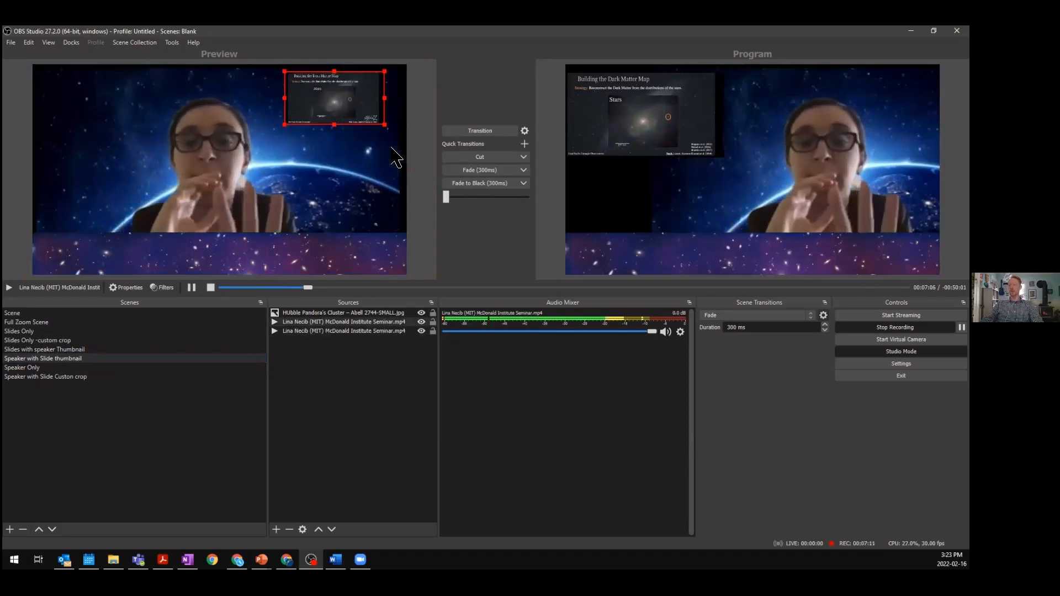
pyautogui.click(481, 132)
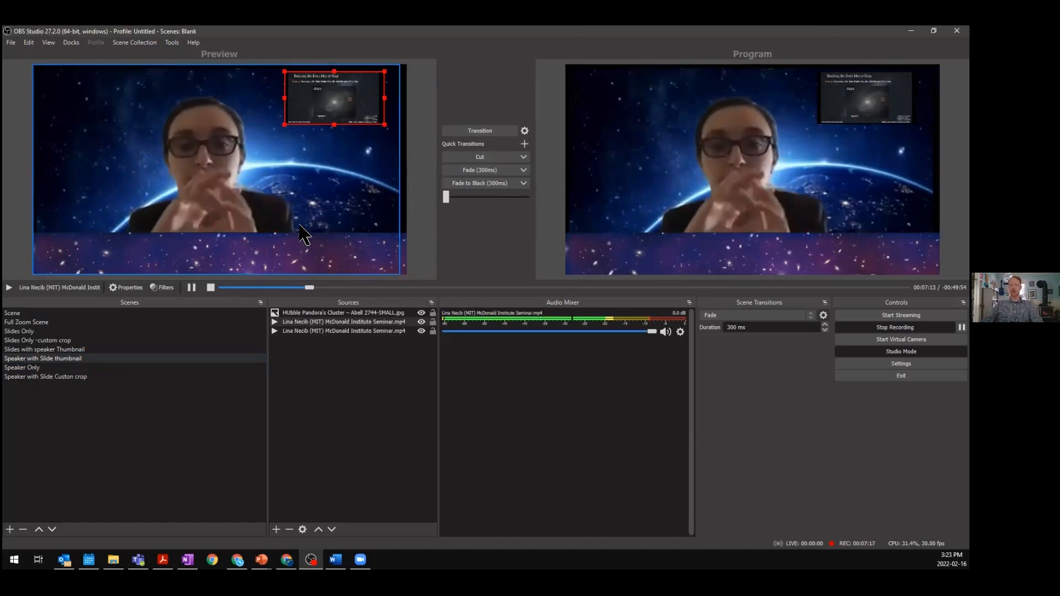
# - Rename the Speaker with Slide thumbnail scene to "Speaker with Slide thumbnail left"
pyautogui.click(86, 378)
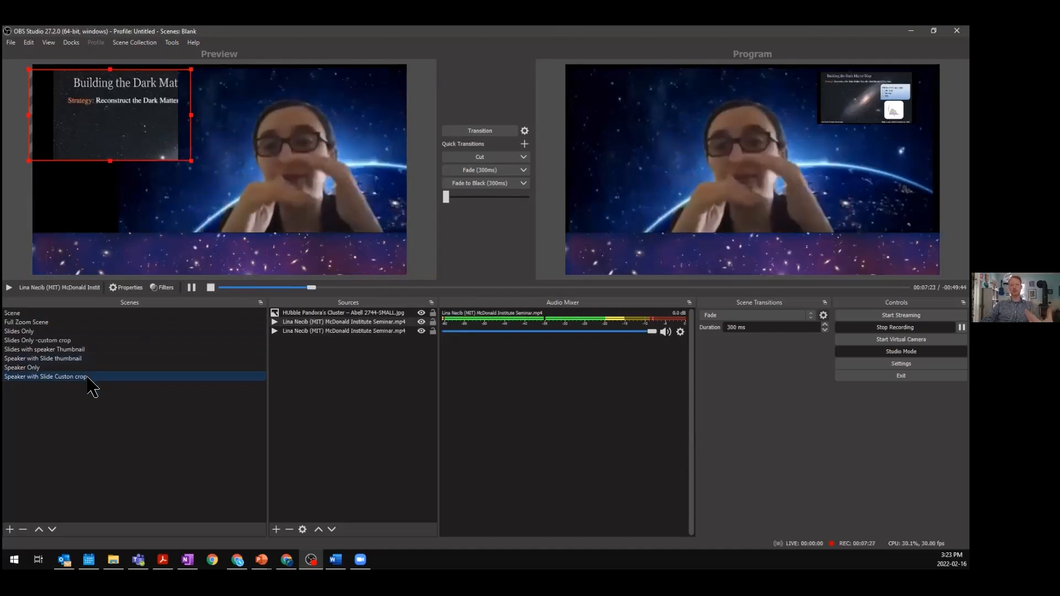
pyautogui.click(85, 351)
pyautogui.click(85, 360)
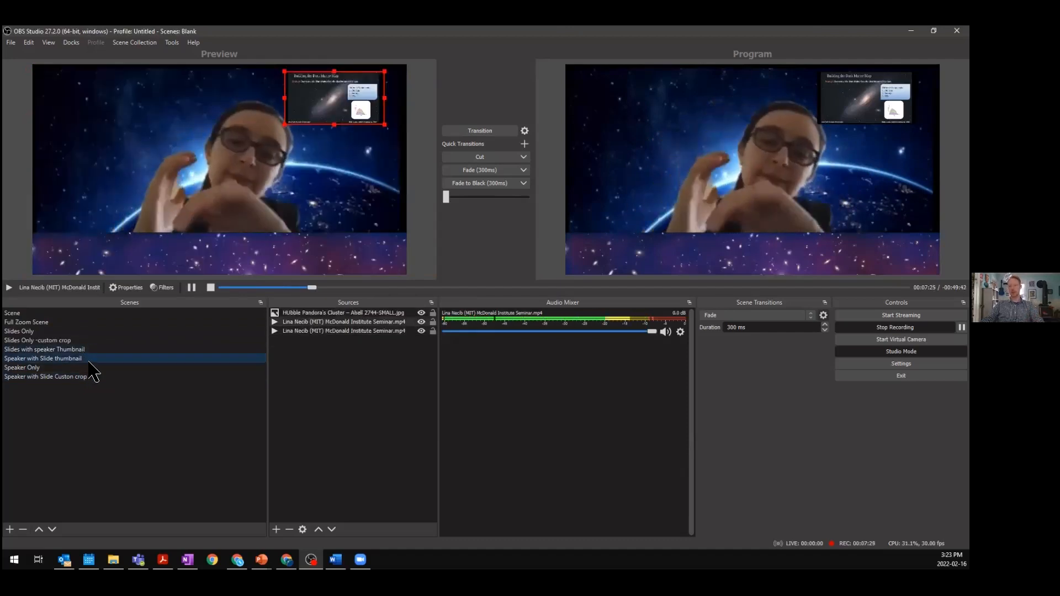
pyautogui.rightClick(87, 360)
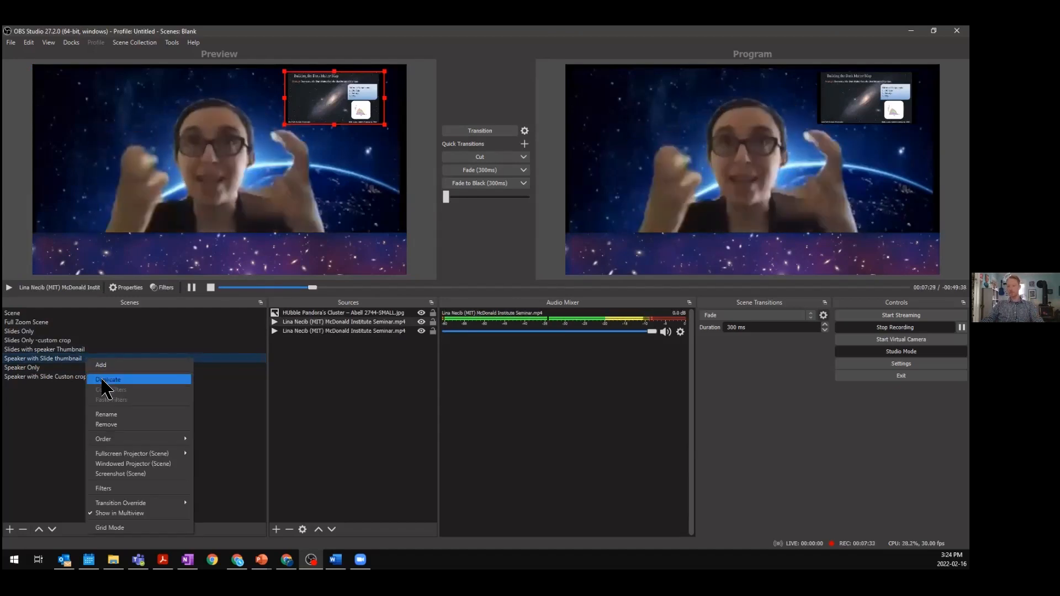
pyautogui.click(81, 359)
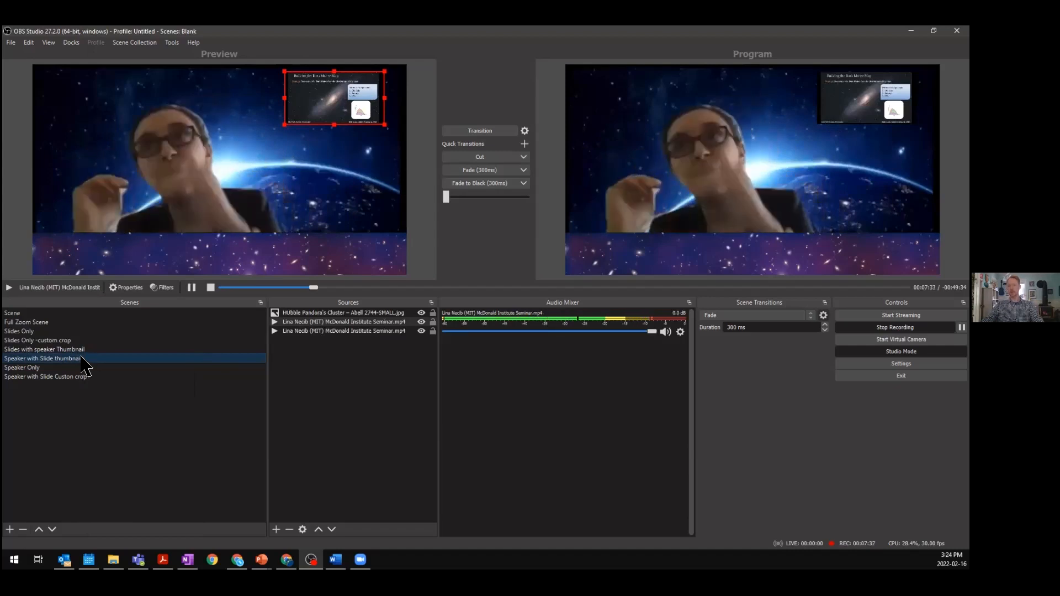
pyautogui.rightClick(83, 361)
pyautogui.click(125, 415)
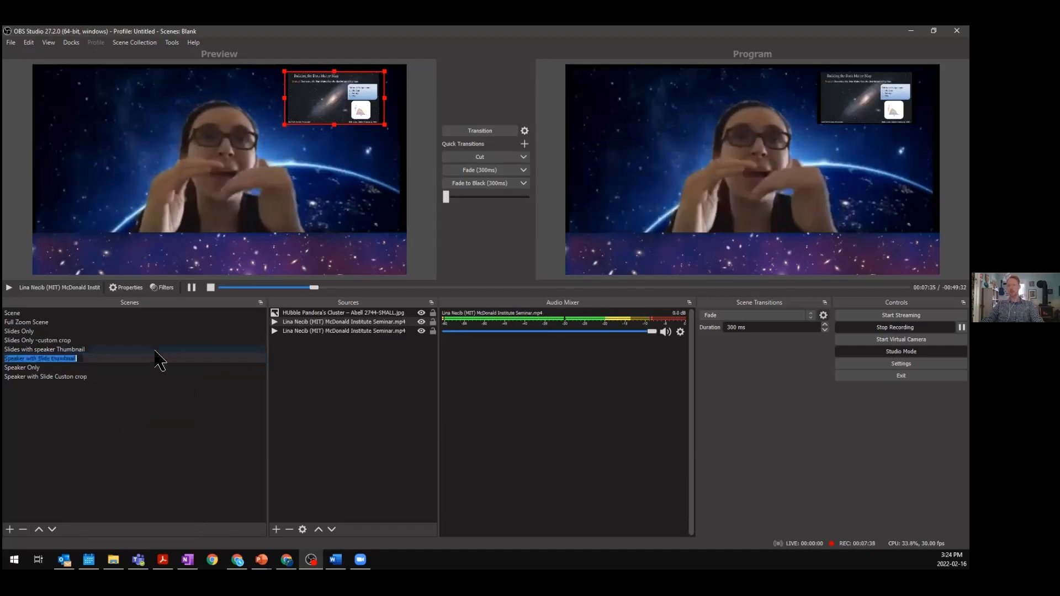
pyautogui.click(81, 359)
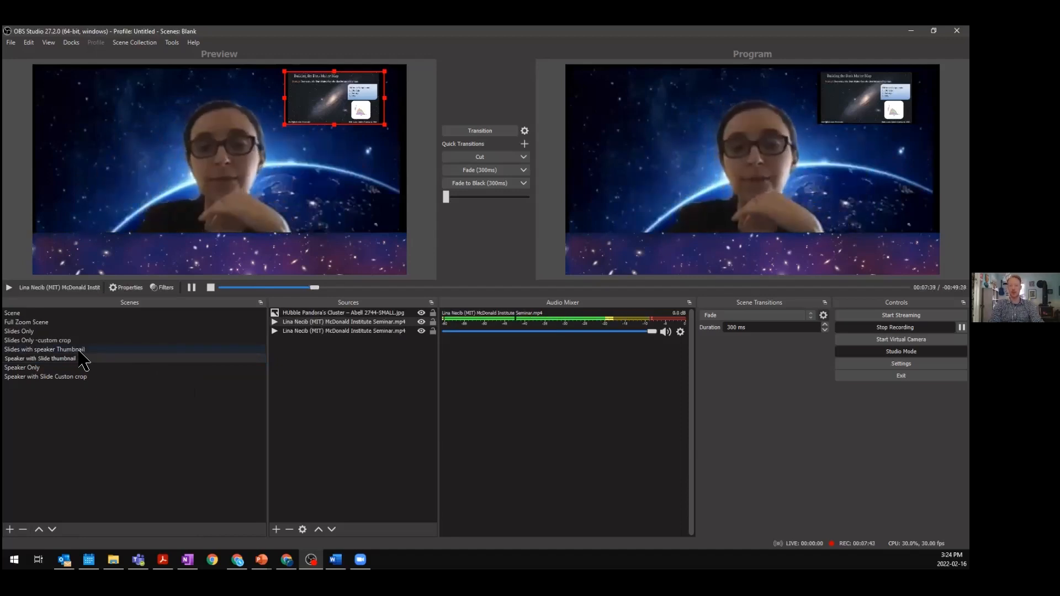
pyautogui.press('Return')
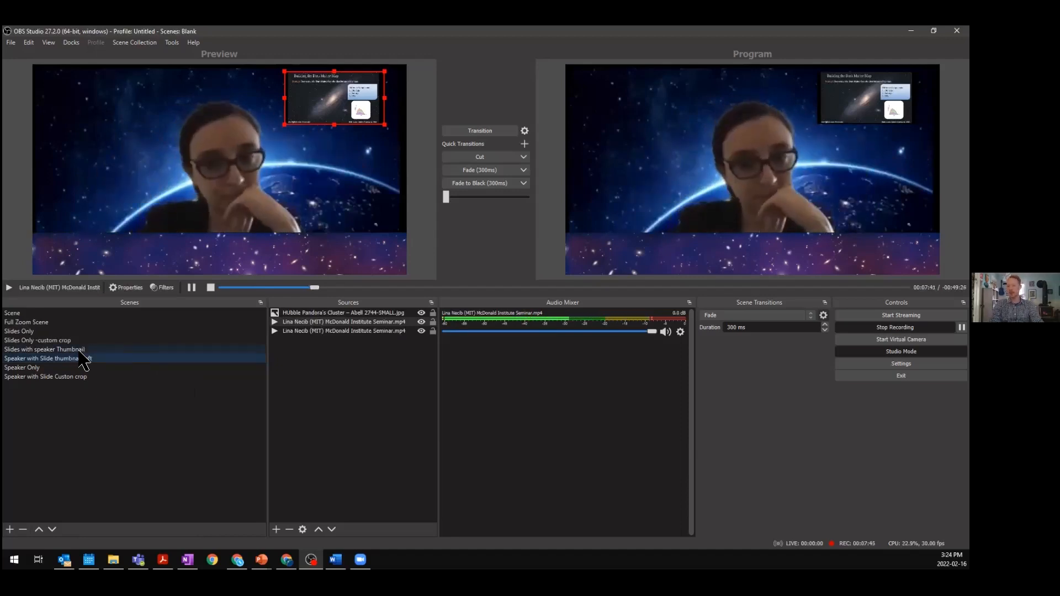
# - Move the slide thumbnail to the upper-left corner, enlarge it, and shift the speaker video to the right
pyautogui.moveTo(304, 86); pyautogui.dragTo(56, 92)
pyautogui.moveTo(139, 131); pyautogui.dragTo(180, 158)
pyautogui.click(263, 192)
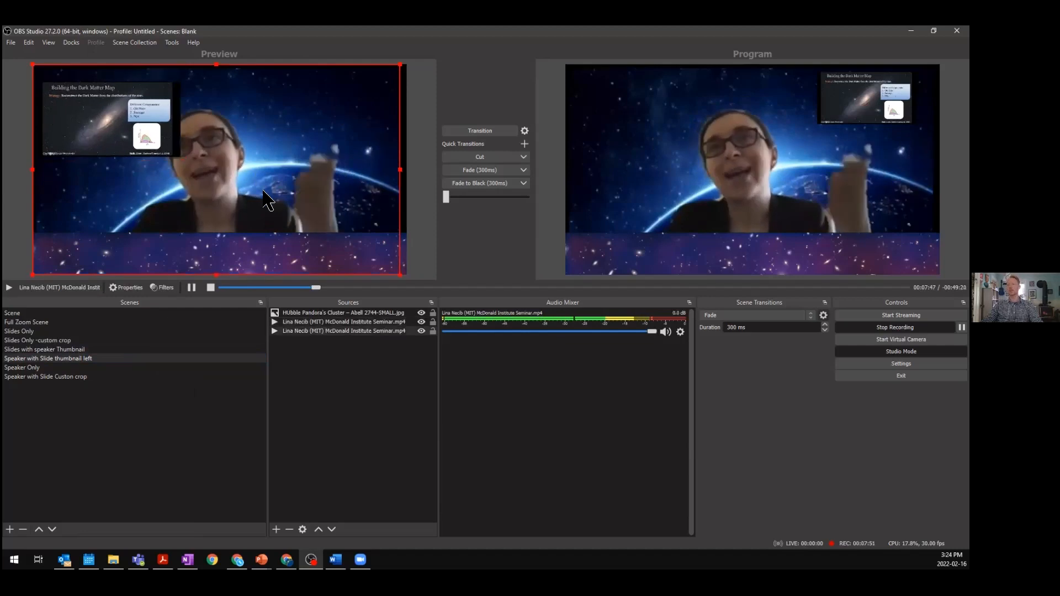
pyautogui.moveTo(264, 192); pyautogui.dragTo(346, 183)
# - Transition Speaker with Slide thumbnail left to the program output
pyautogui.click(86, 123)
pyautogui.click(90, 359)
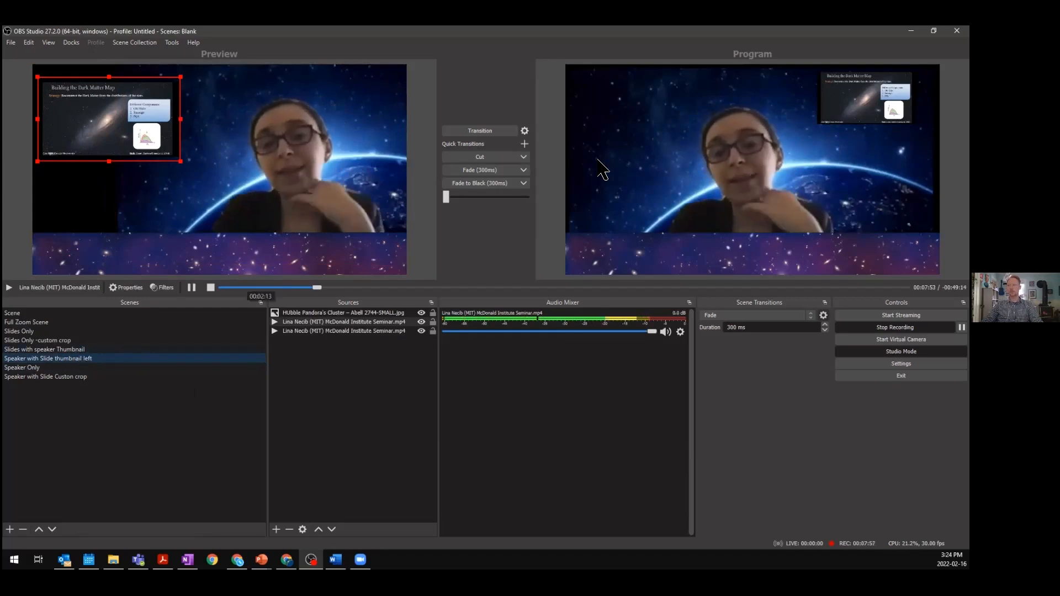
pyautogui.click(500, 133)
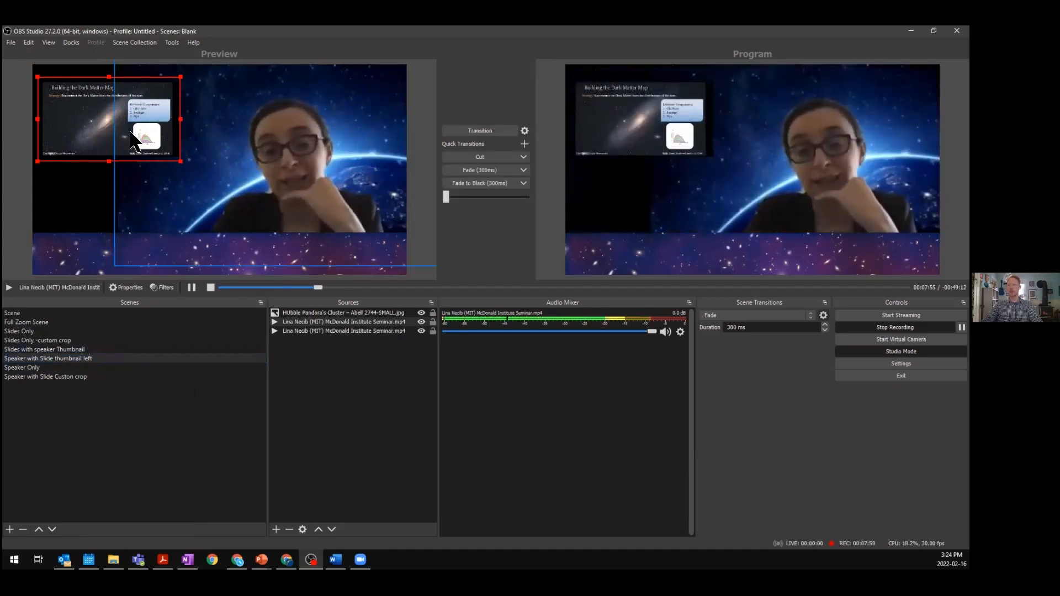
# - Duplicate the Speaker with Slide thumbnail left scene, naming the copy "Speaker with Slide thumbnail rigth"
pyautogui.rightClick(90, 358)
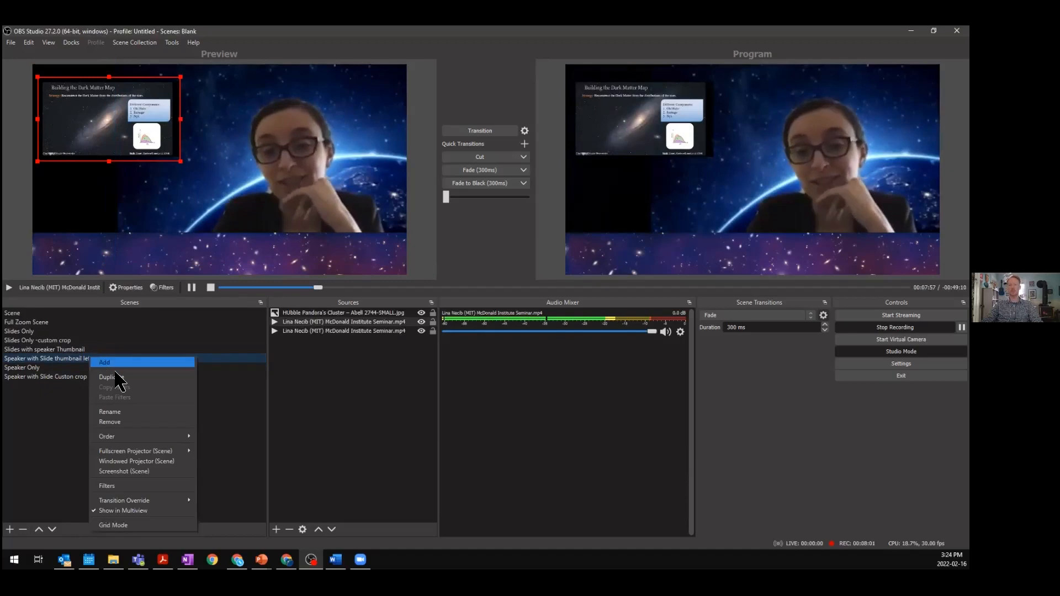
pyautogui.click(105, 378)
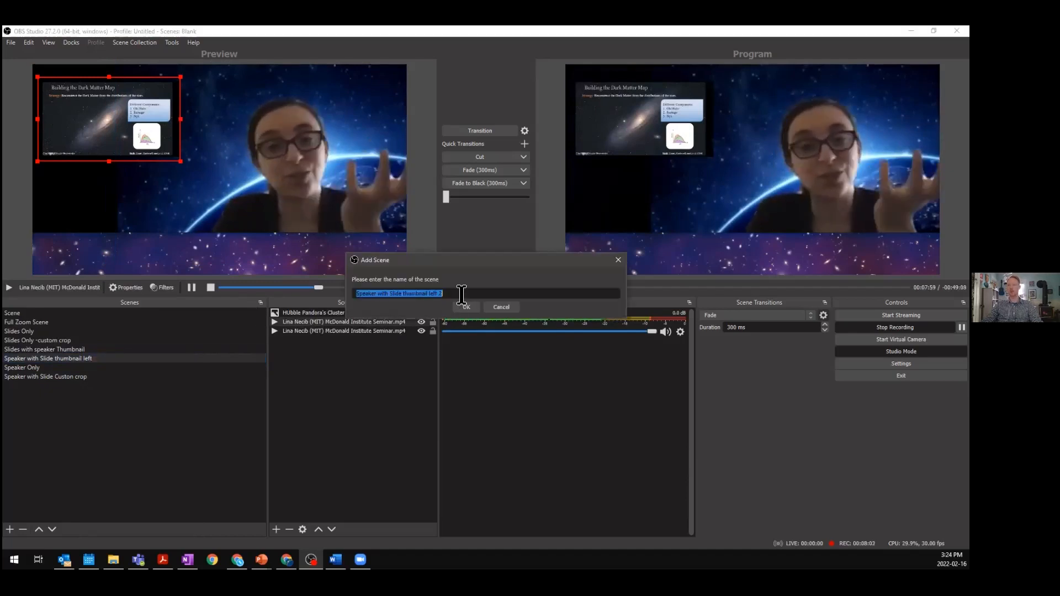
pyautogui.moveTo(442, 293); pyautogui.dragTo(433, 297)
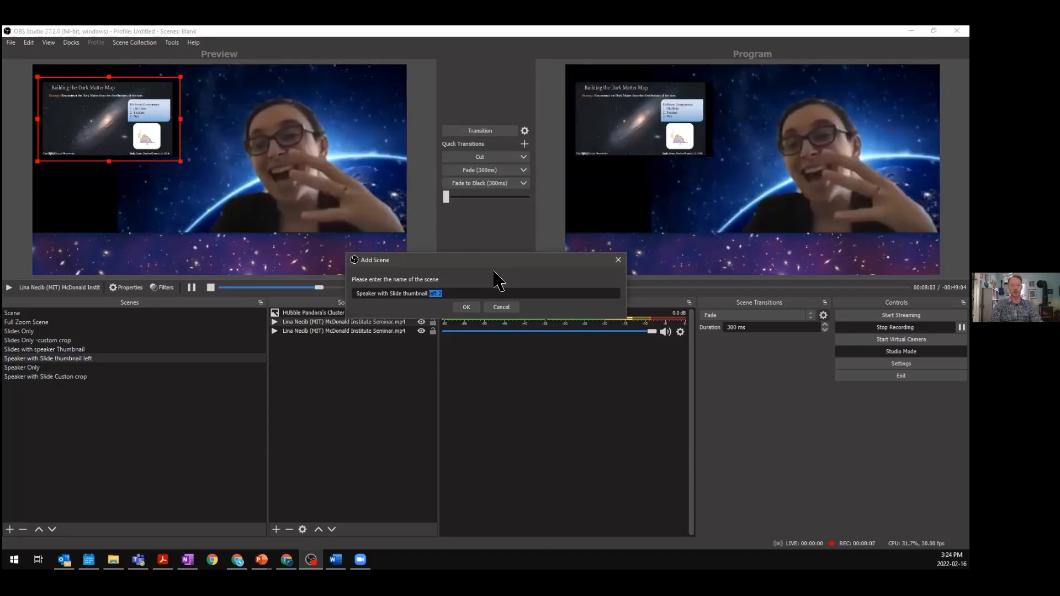
pyautogui.press('Return')
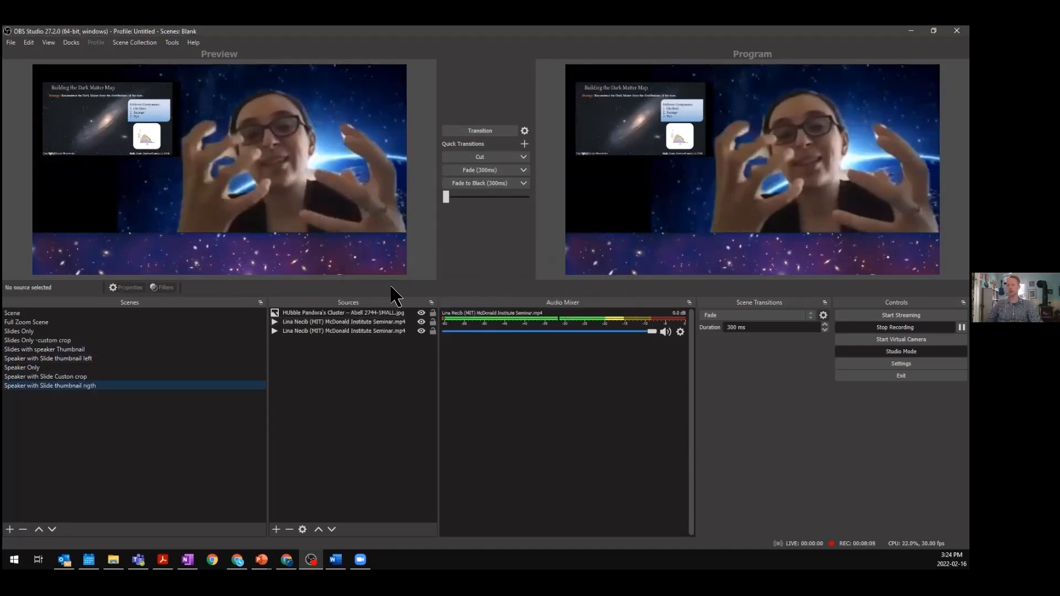
# - In the new scene, shift the speaker video left and move a smaller slide thumbnail into the upper-right corner
pyautogui.click(124, 158)
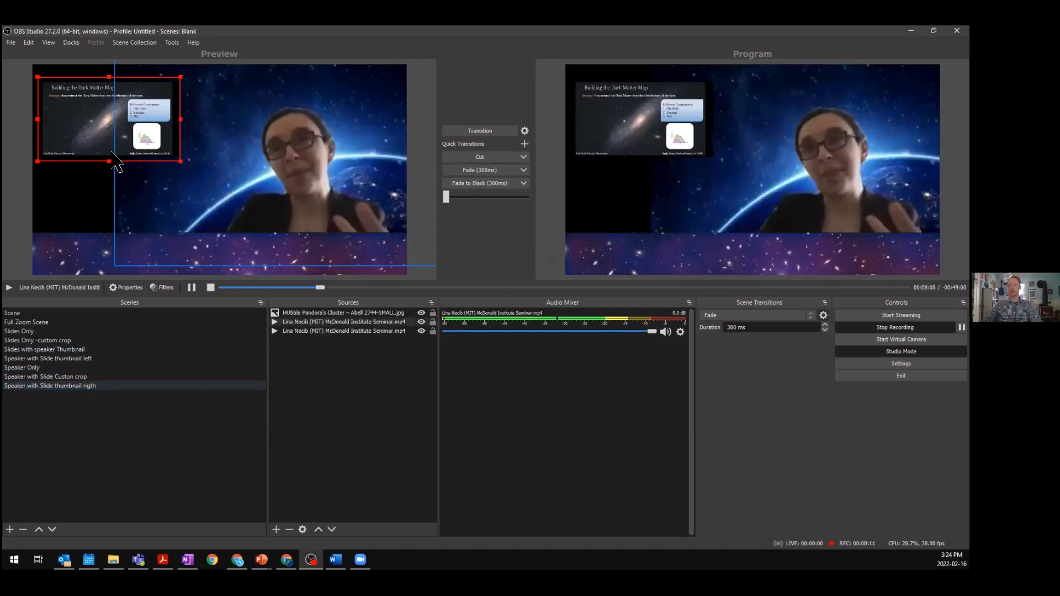
pyautogui.moveTo(113, 137); pyautogui.dragTo(136, 198)
pyautogui.click(306, 195)
pyautogui.moveTo(342, 267); pyautogui.dragTo(436, 274)
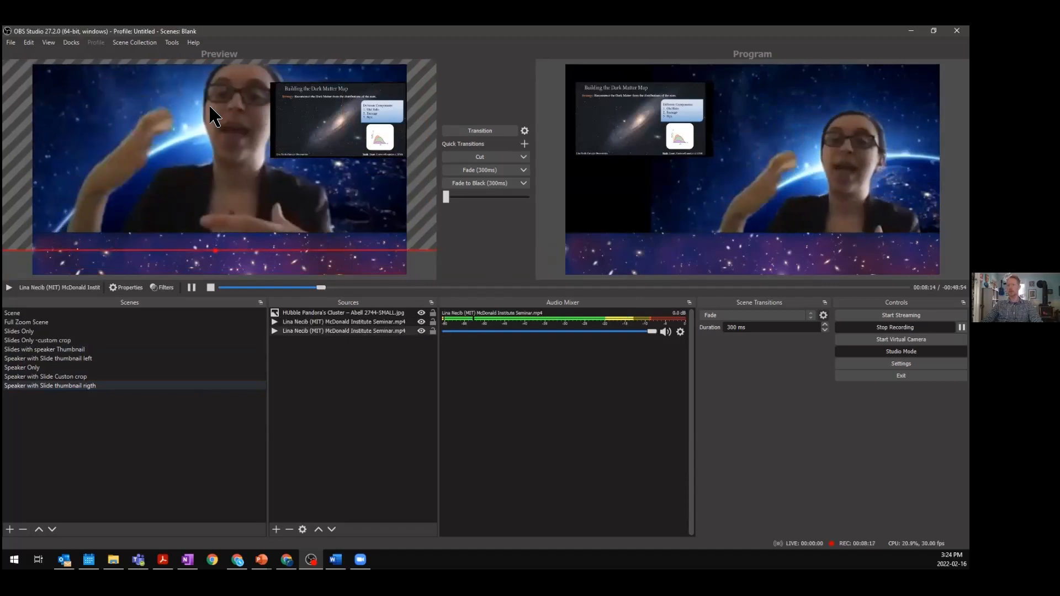
pyautogui.click(291, 142)
pyautogui.moveTo(290, 144); pyautogui.dragTo(334, 102)
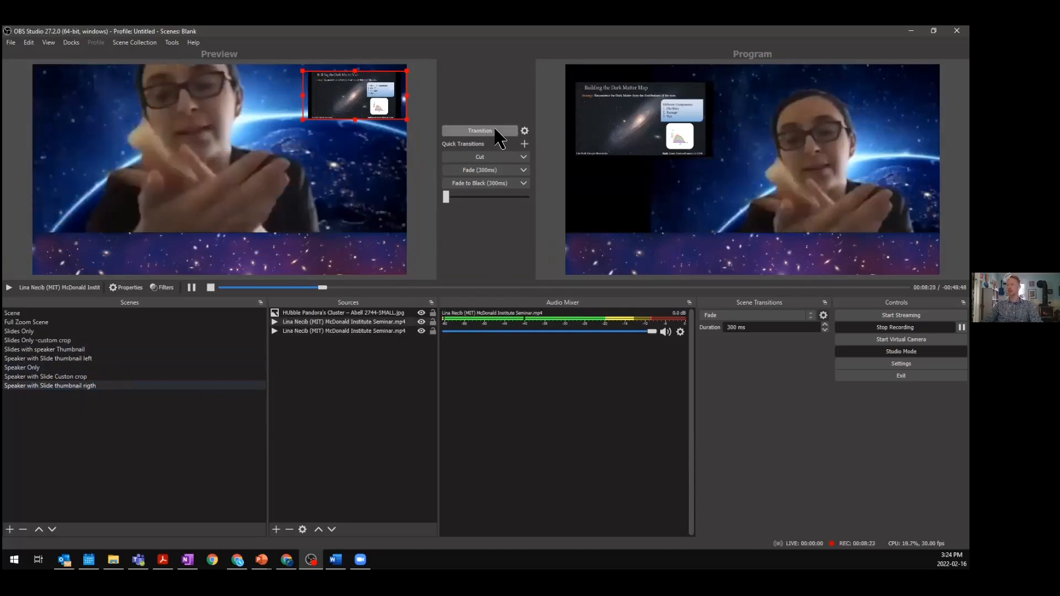
# - Transition the right-thumbnail scene to program, then select the left-thumbnail scene and transition it
pyautogui.click(496, 131)
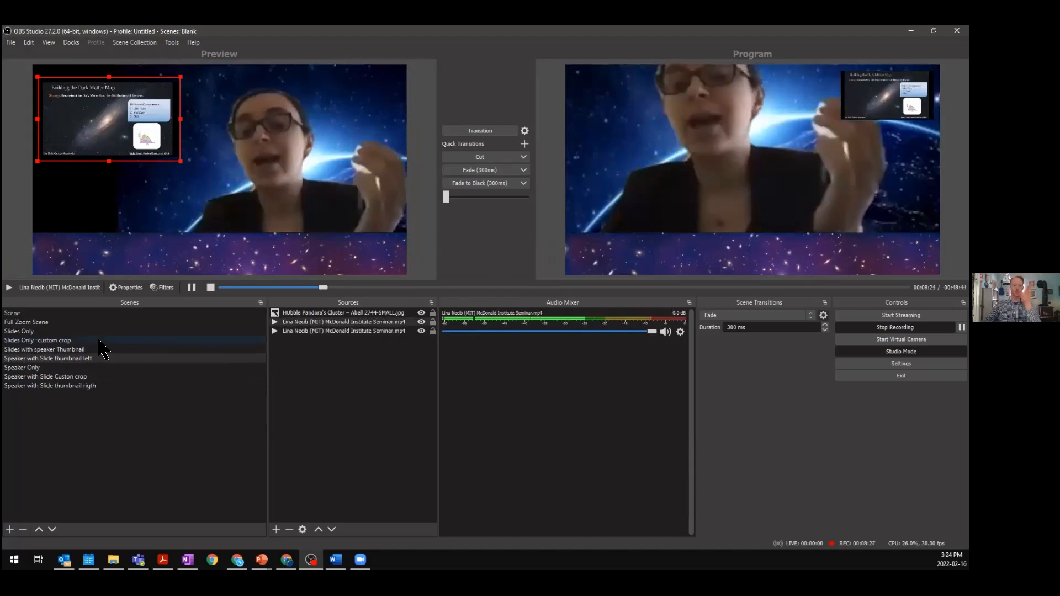
pyautogui.click(90, 360)
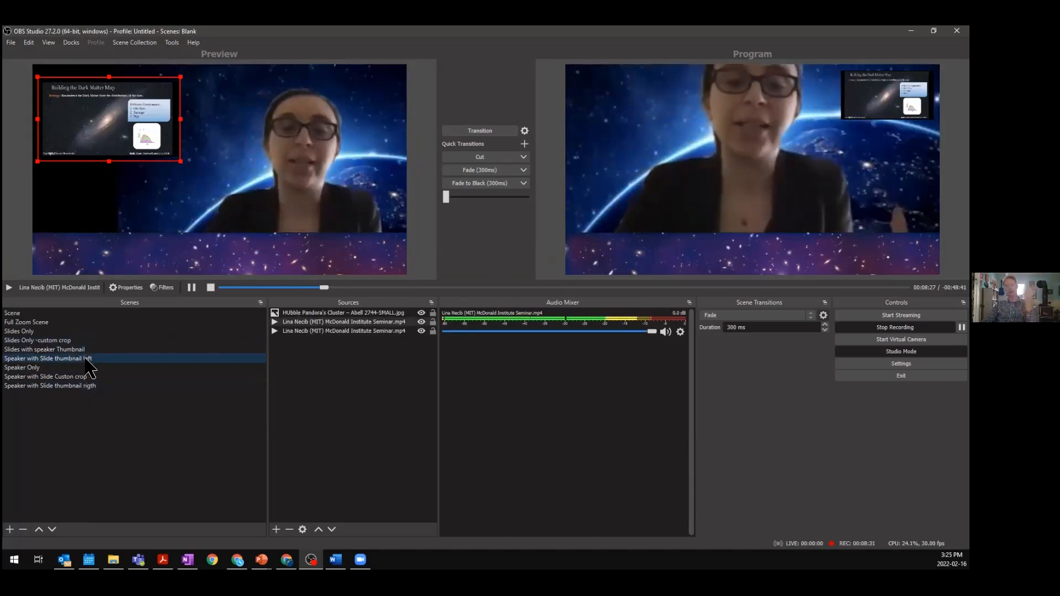
pyautogui.click(478, 130)
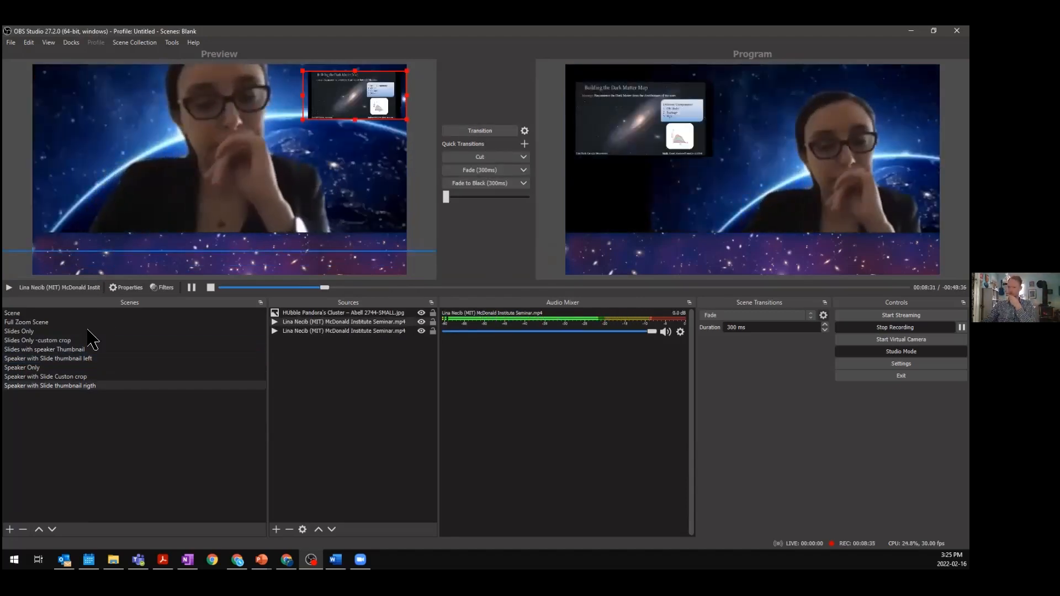
# - Select Full Zoom Scene and transition it to the program output
pyautogui.click(123, 323)
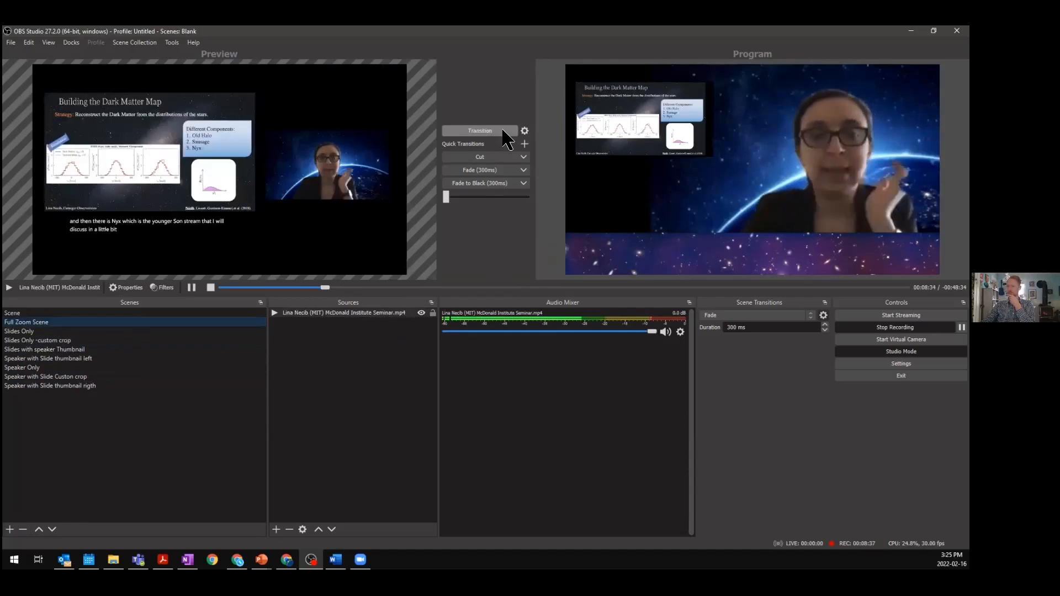
pyautogui.click(503, 131)
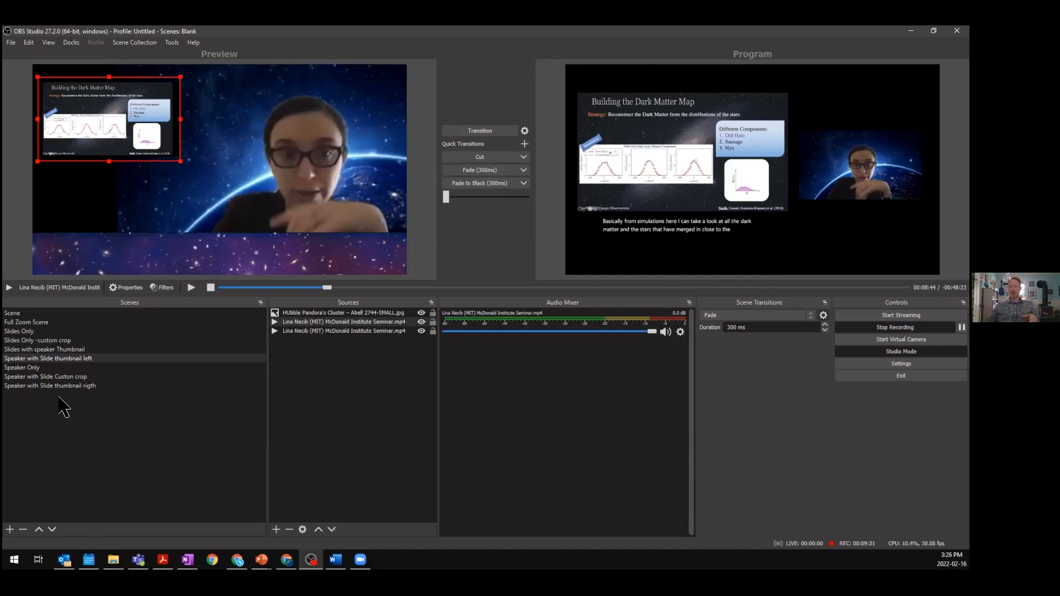
# - Stop the recording
pyautogui.click(153, 44)
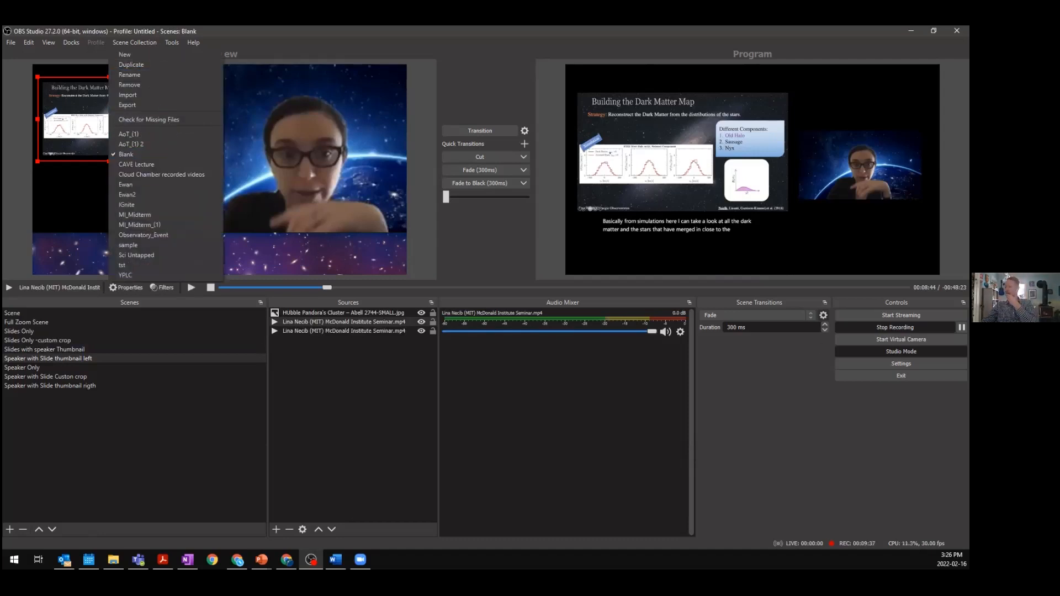
pyautogui.click(895, 327)
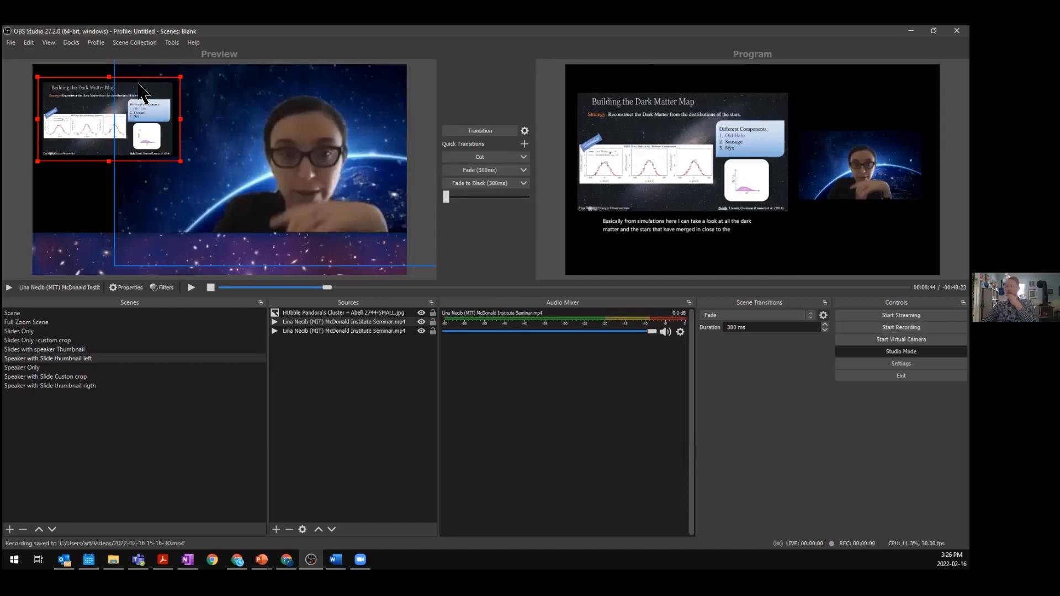
# - Switch to the AoT_(1) 2 scene collection and dismiss the missing files dialog
pyautogui.click(143, 44)
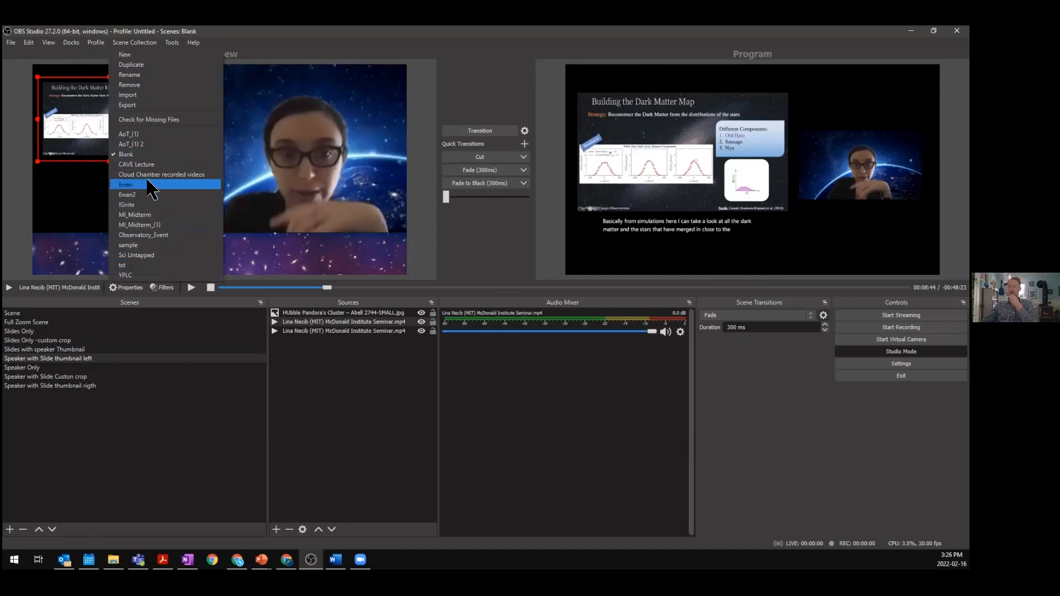
pyautogui.click(154, 154)
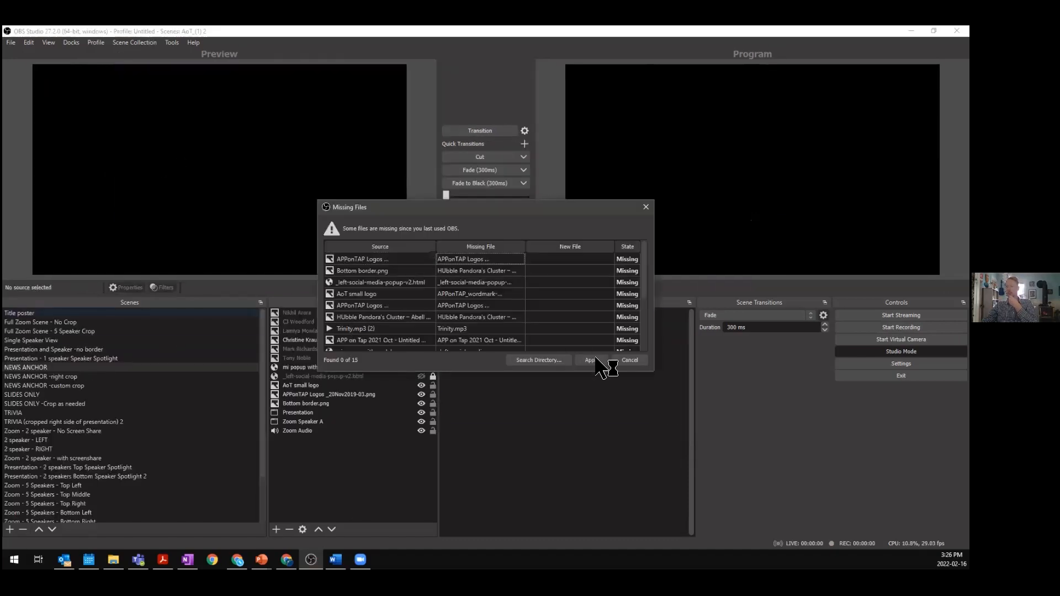
pyautogui.press('Escape')
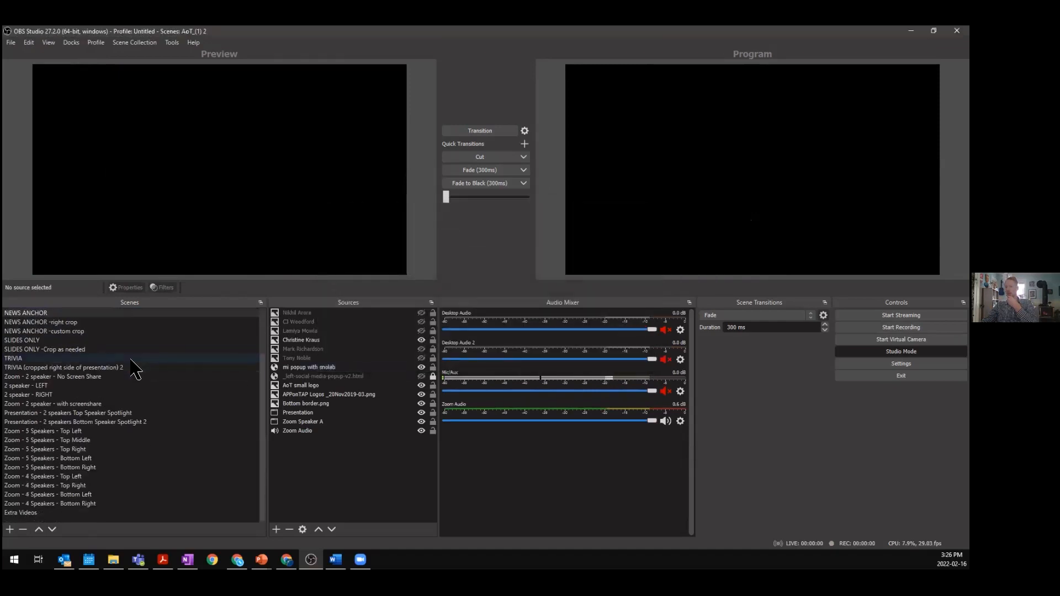
# - Browse the scenes of this collection, selecting the NEWS ANCHOR -custom crop scene
pyautogui.scroll(-2, 108, 381)
pyautogui.click(70, 458)
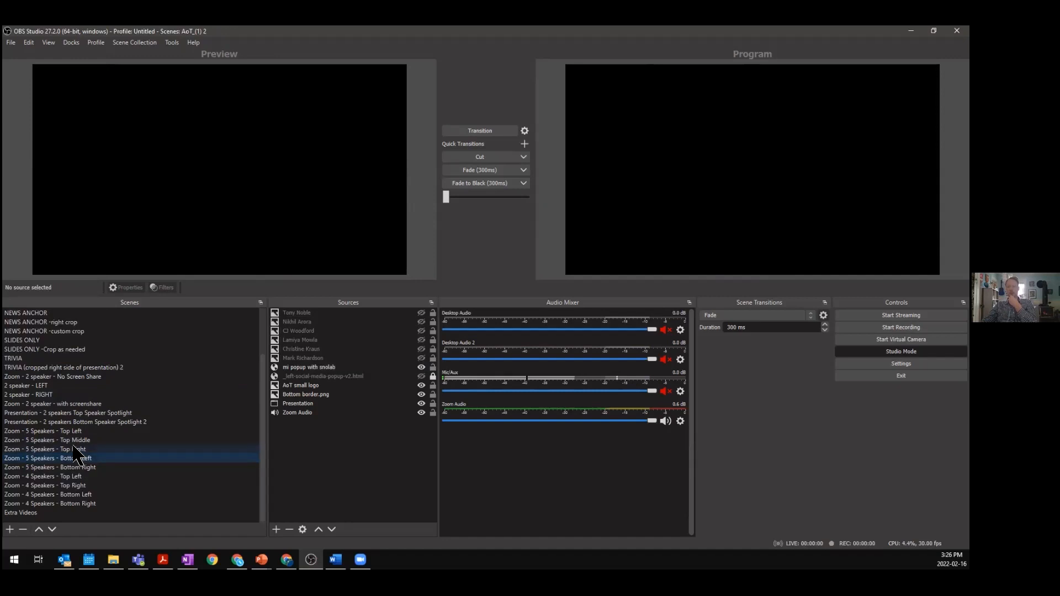
pyautogui.scroll(2, 69, 425)
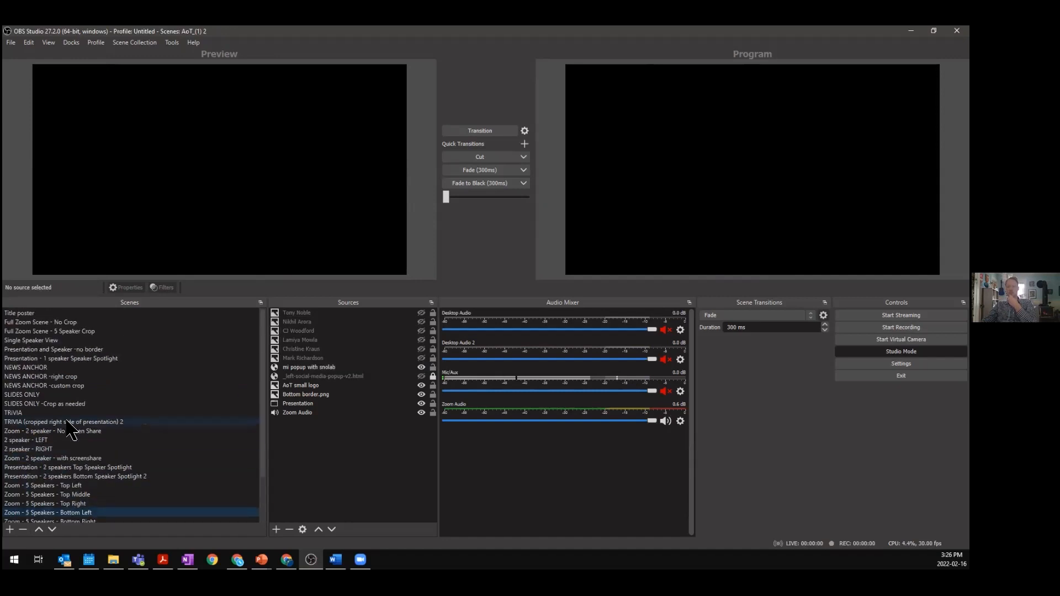
pyautogui.click(50, 385)
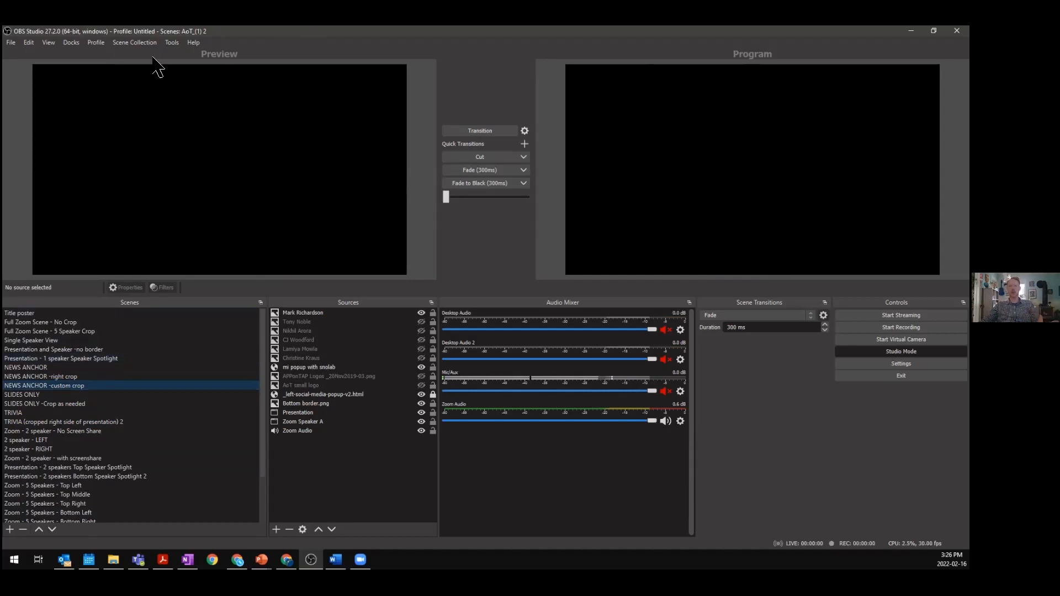
# - Switch to the tst scene collection and select the slide only scene
pyautogui.click(128, 43)
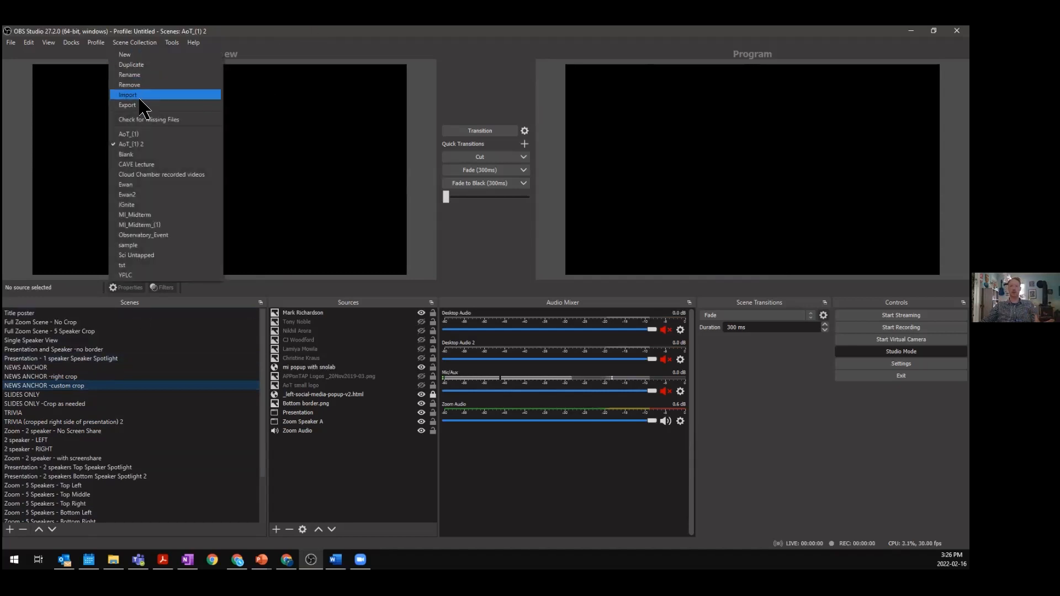
pyautogui.click(158, 265)
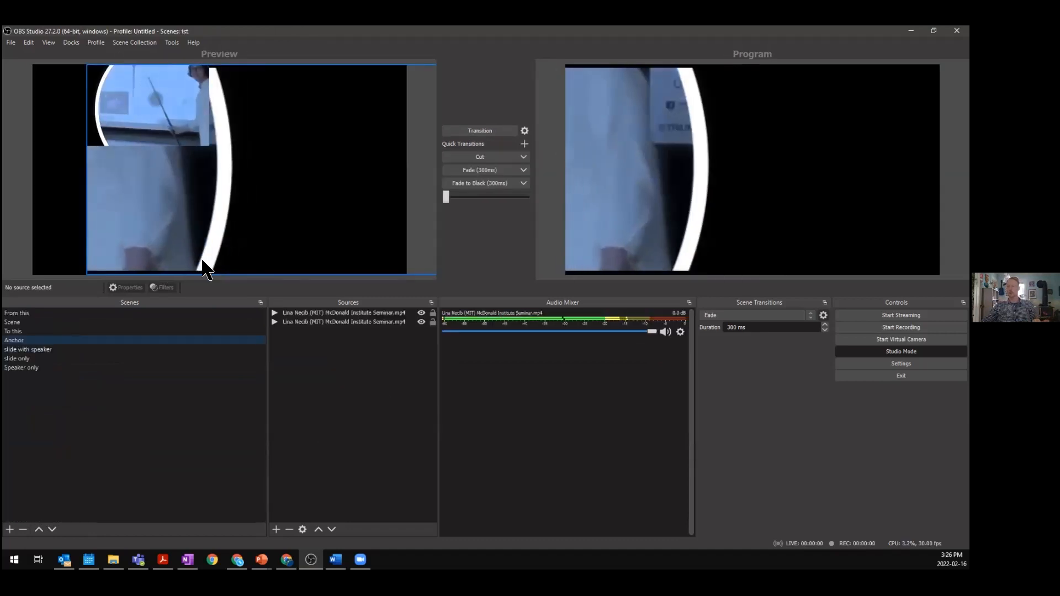
pyautogui.click(51, 366)
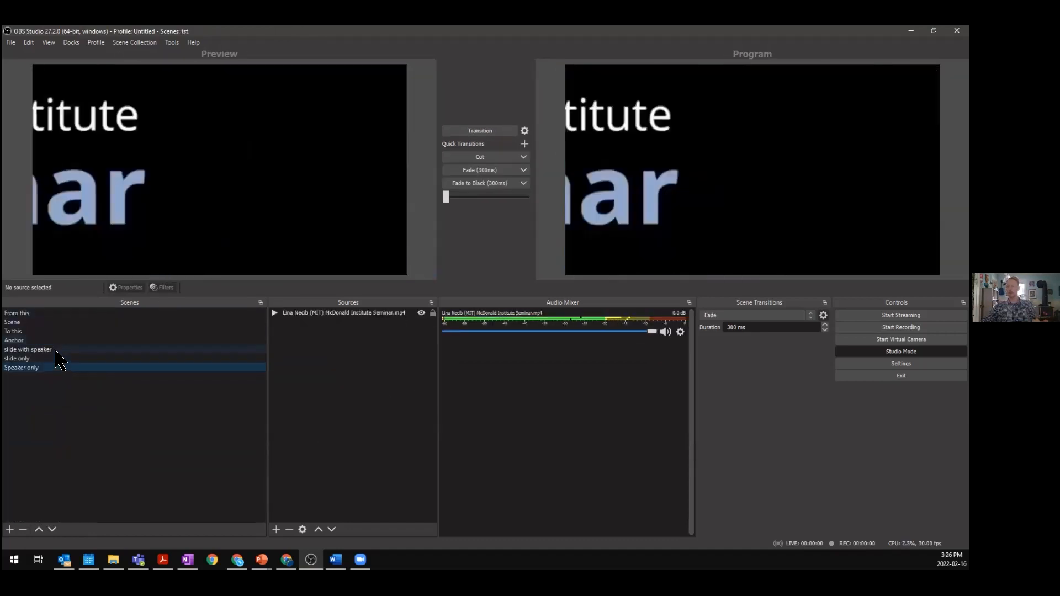
pyautogui.click(56, 359)
# - Seek the seminar video forward in the slide only scene and pause playback
pyautogui.click(331, 313)
pyautogui.click(249, 288)
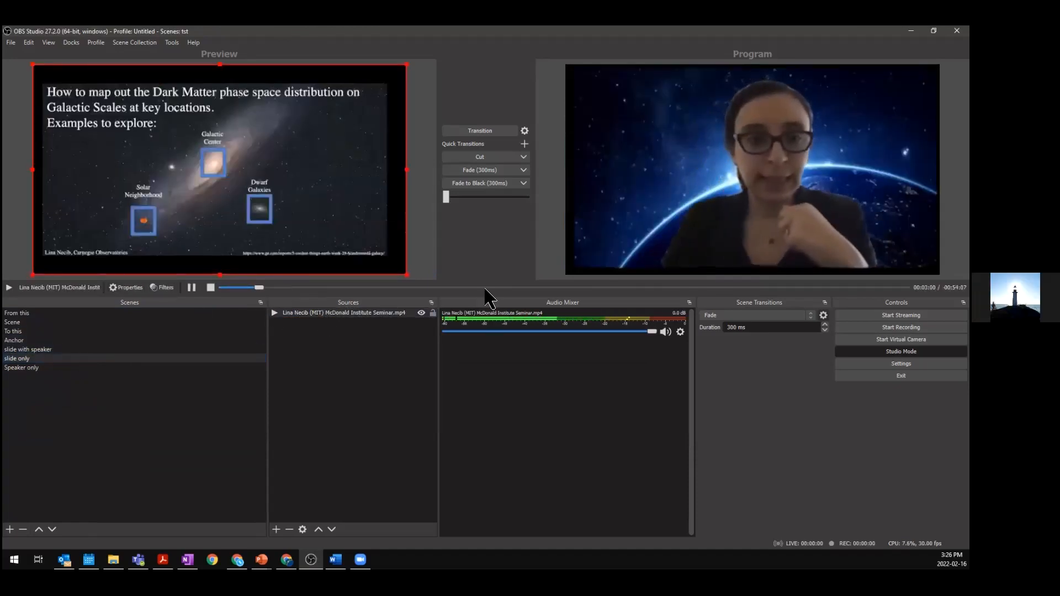
pyautogui.click(417, 288)
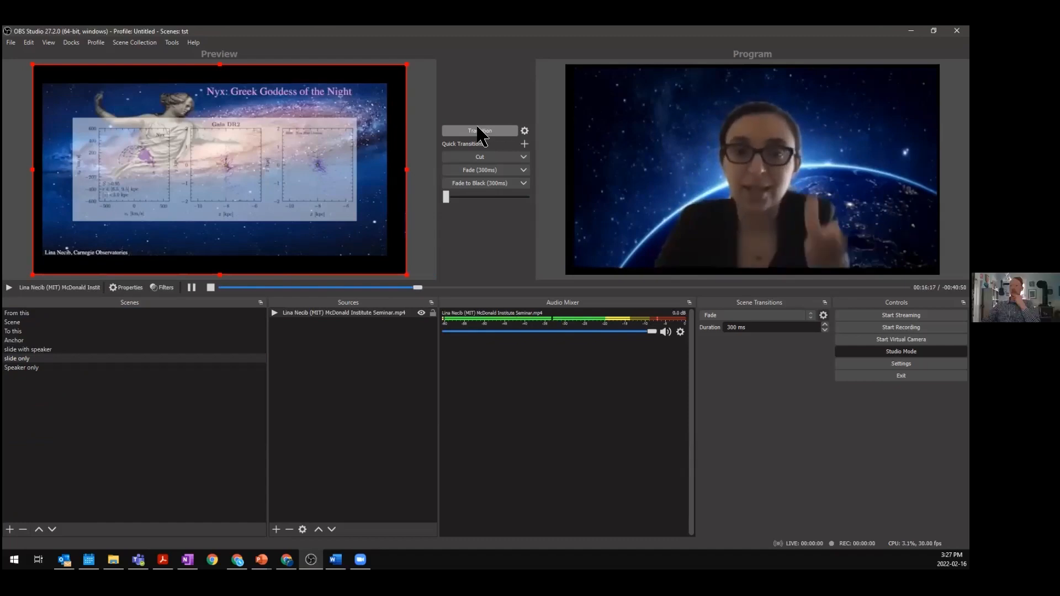
pyautogui.click(192, 288)
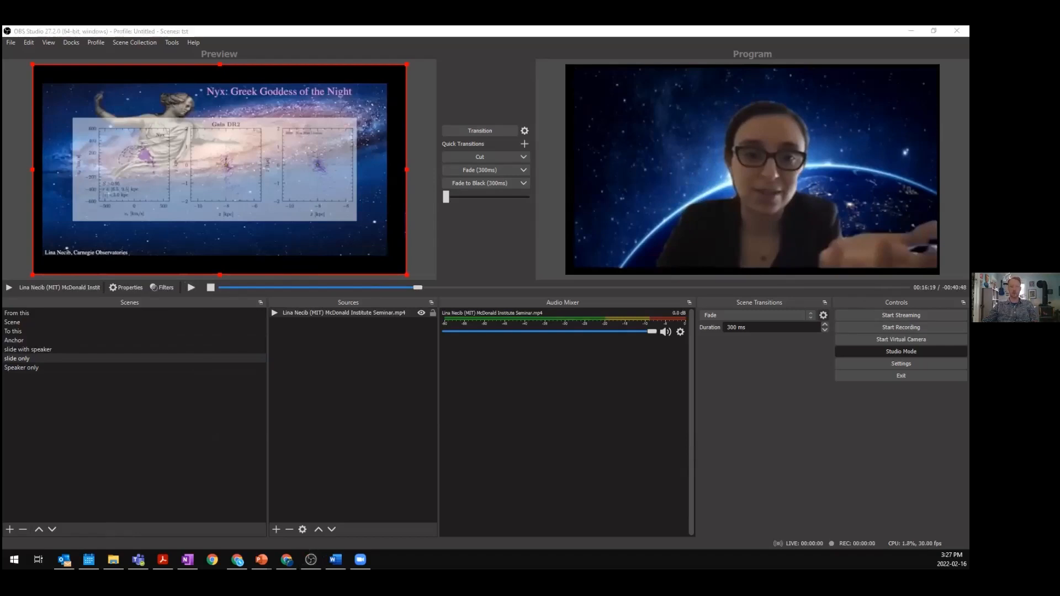
pyautogui.hotkey('alt', 'Tab')
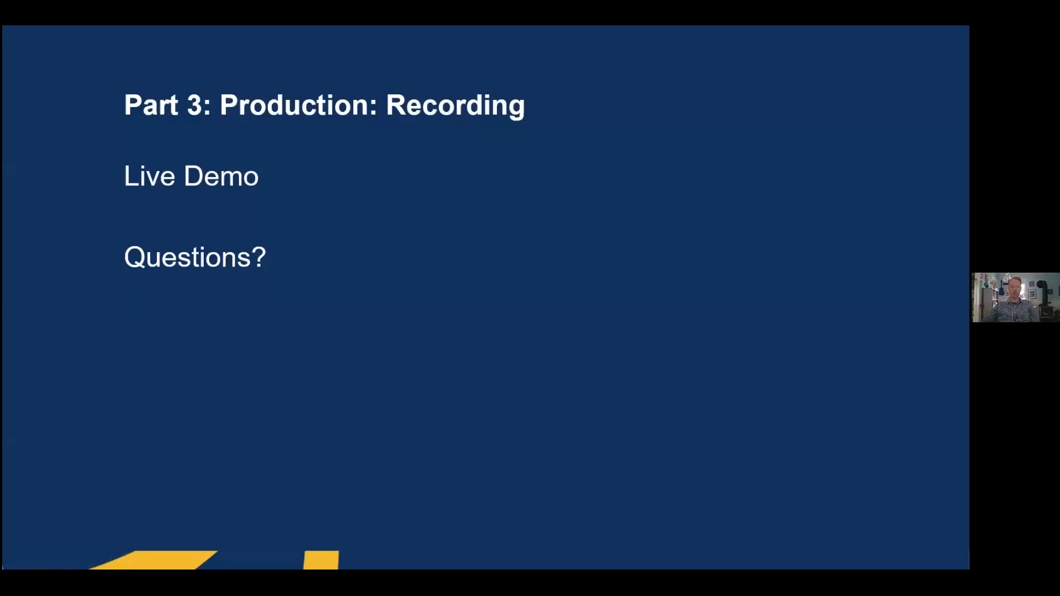
pyautogui.hotkey('alt', 'Tab')
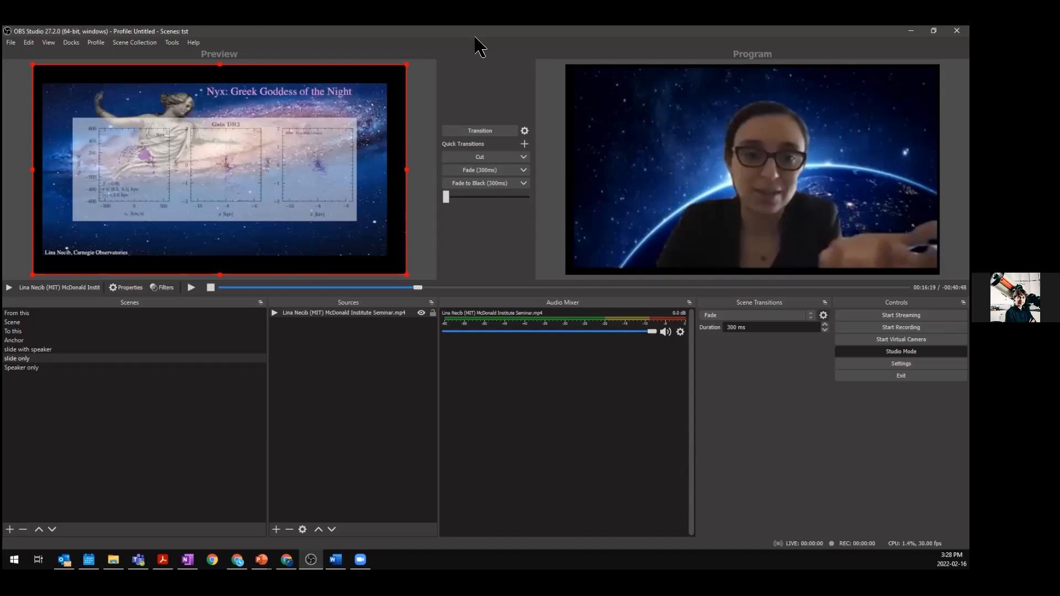
pyautogui.click(296, 315)
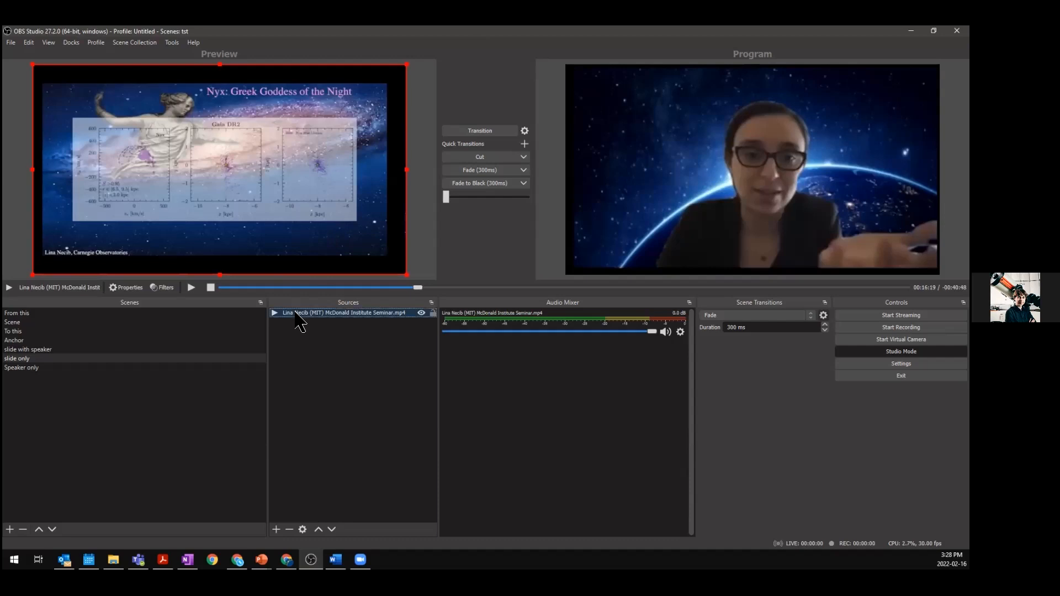
pyautogui.rightClick(324, 314)
pyautogui.click(334, 325)
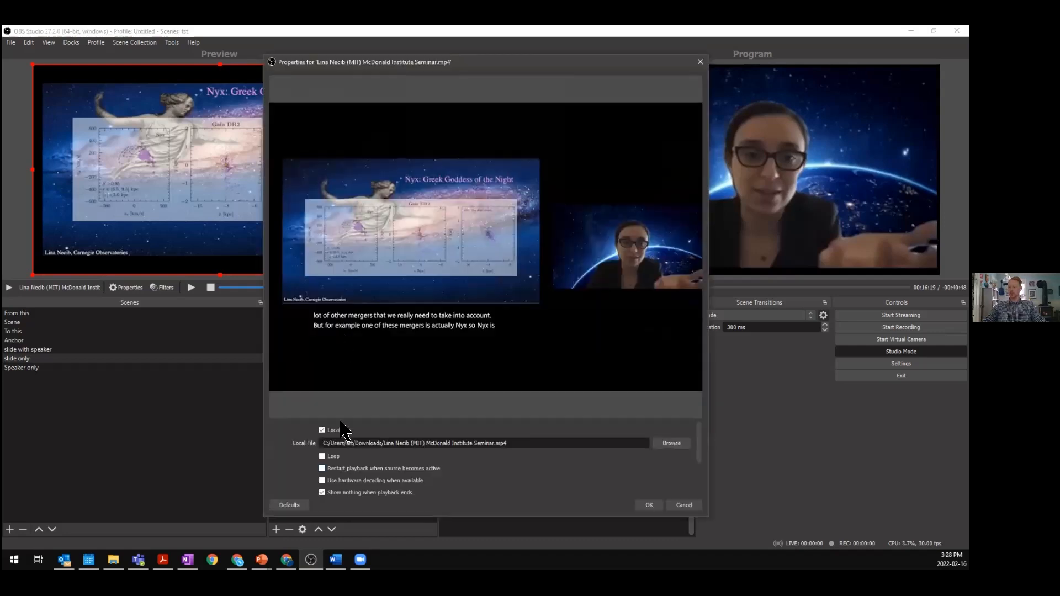
pyautogui.click(685, 506)
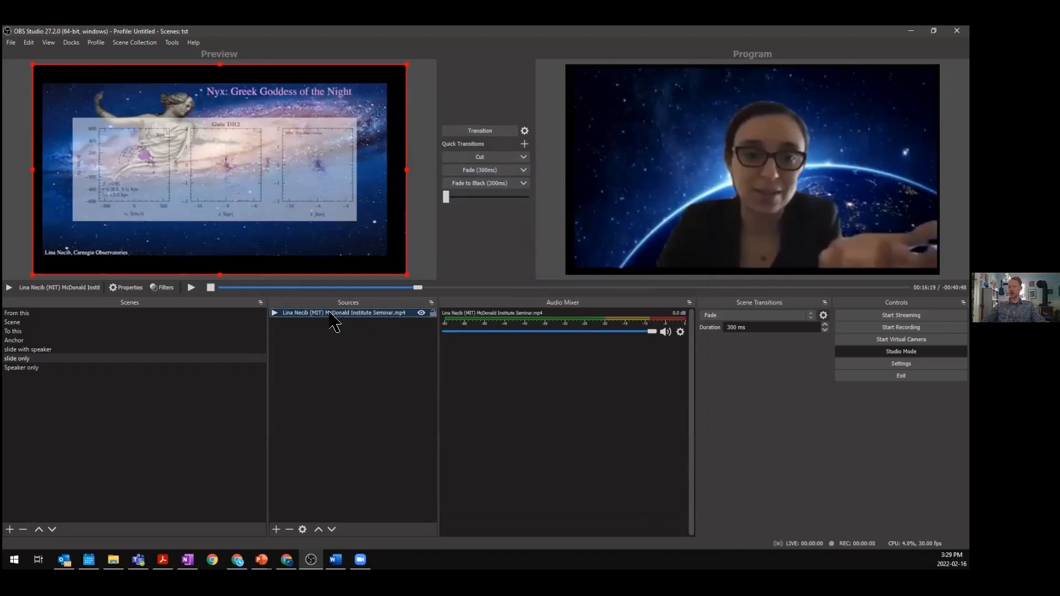
# - Replace the seminar source's local file with PD&L_ Science Communication.mp4 from Downloads
pyautogui.rightClick(361, 313)
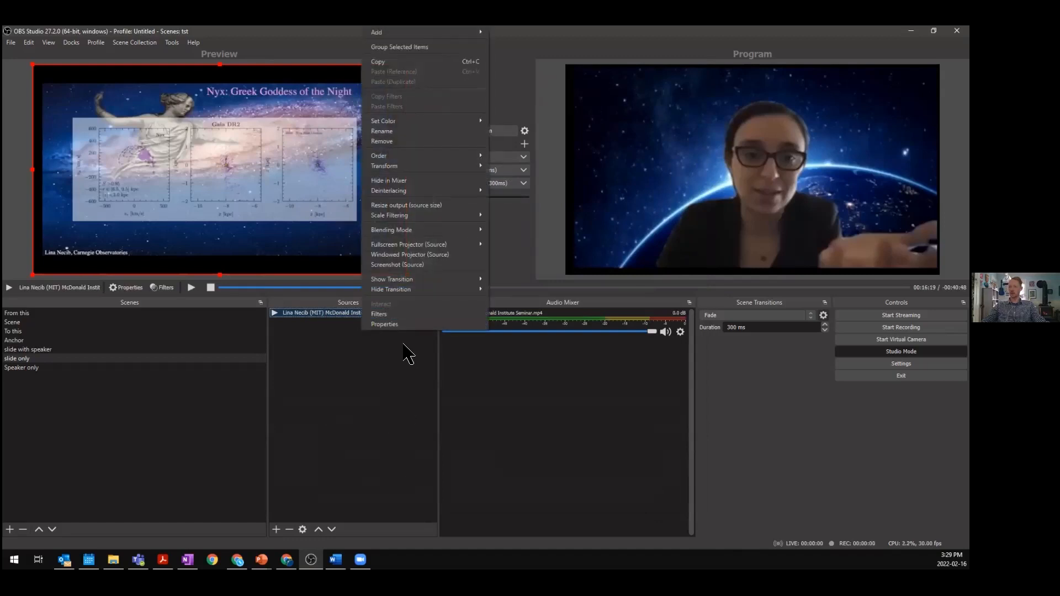
pyautogui.click(396, 326)
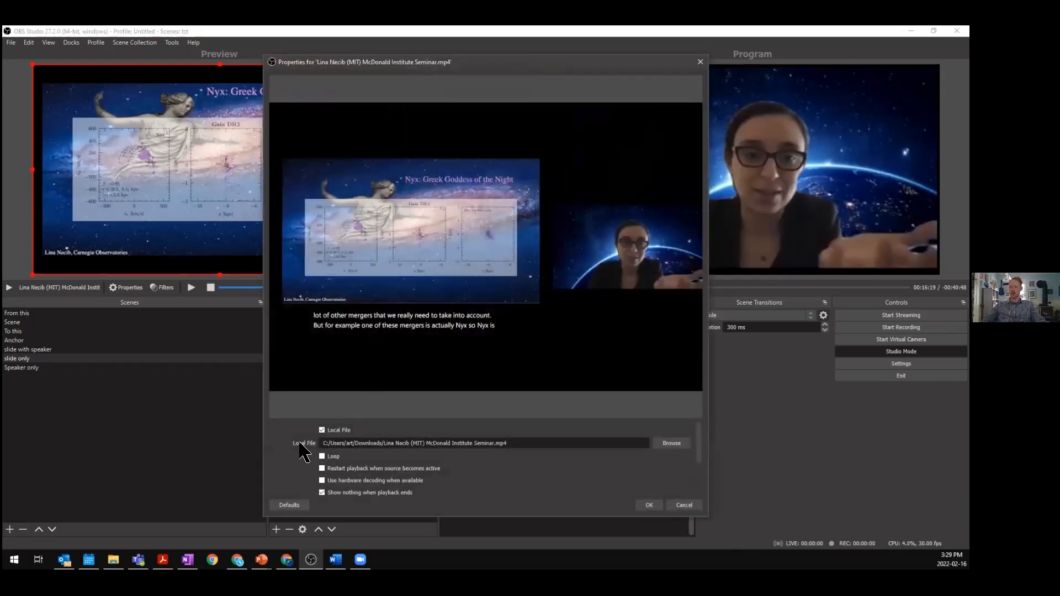
pyautogui.click(670, 445)
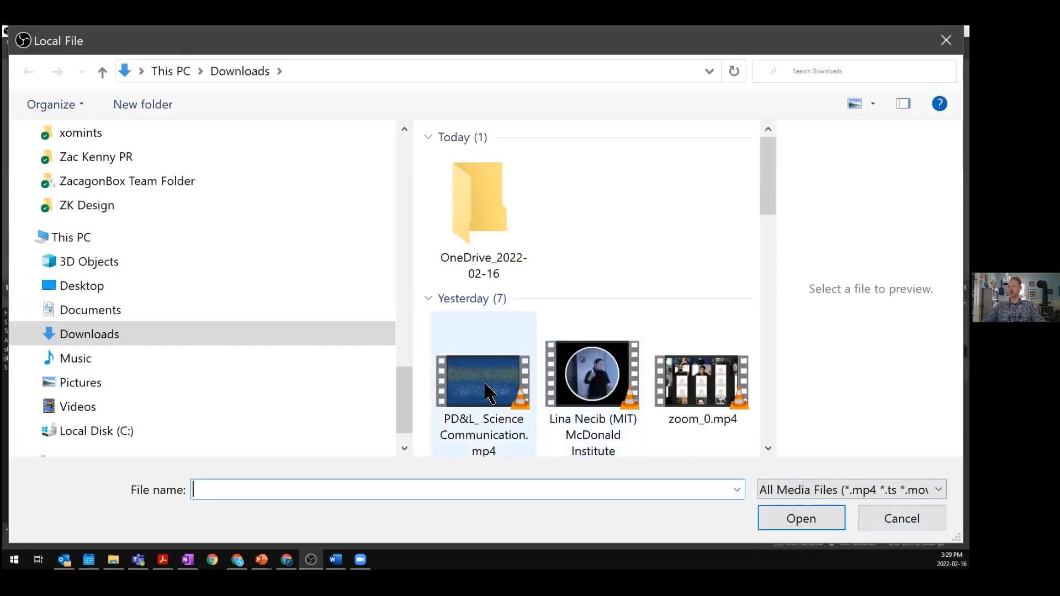
pyautogui.click(490, 392)
pyautogui.click(779, 520)
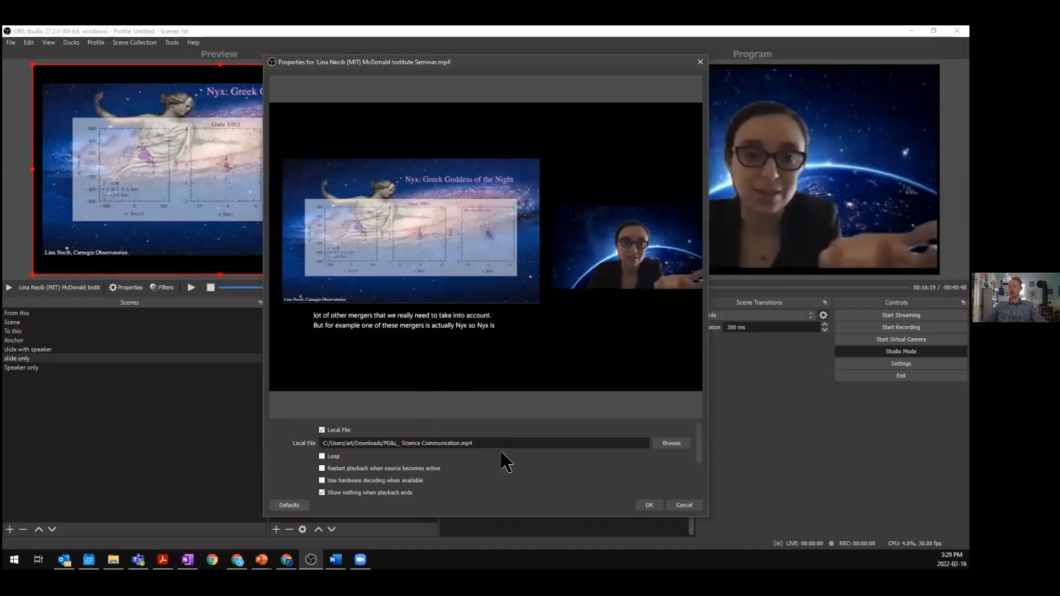
pyautogui.click(658, 507)
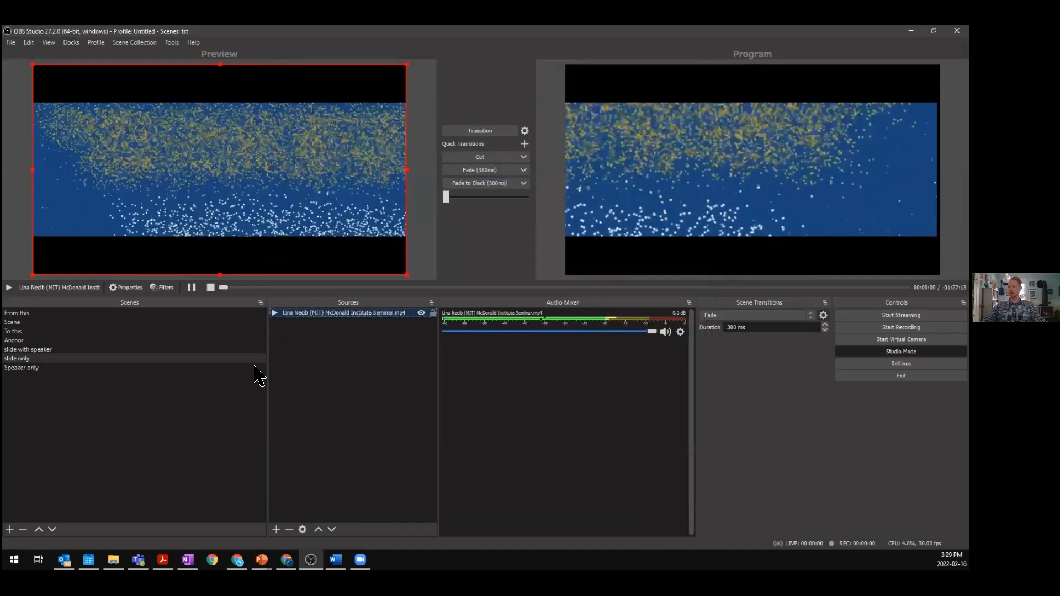
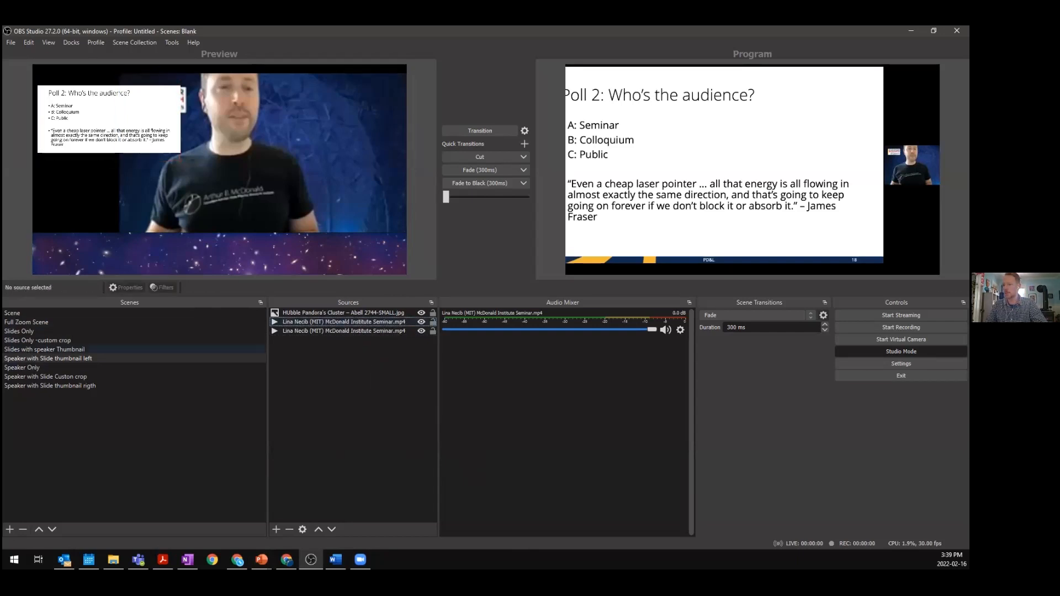
# - Browse the scenes in this collection, ending on Speaker with Slide thumbnail rigth
pyautogui.click(43, 340)
pyautogui.click(50, 349)
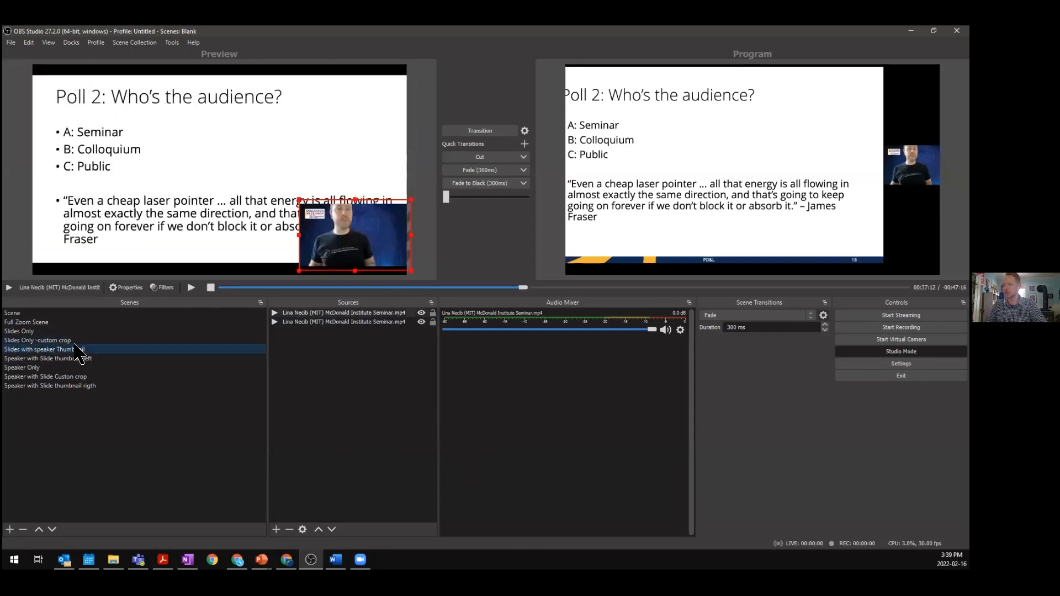
pyautogui.click(55, 323)
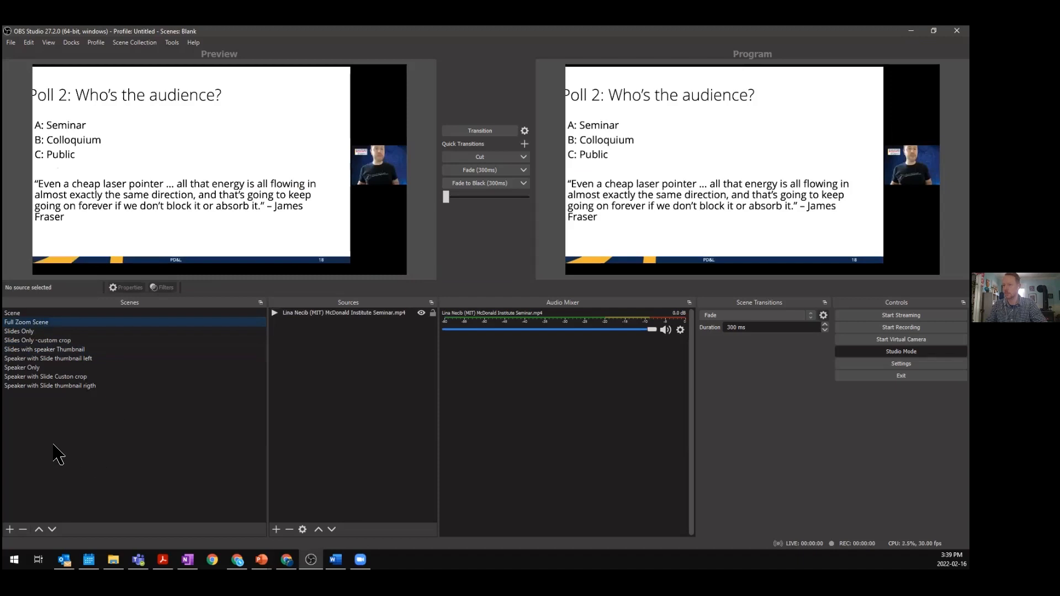
pyautogui.click(78, 385)
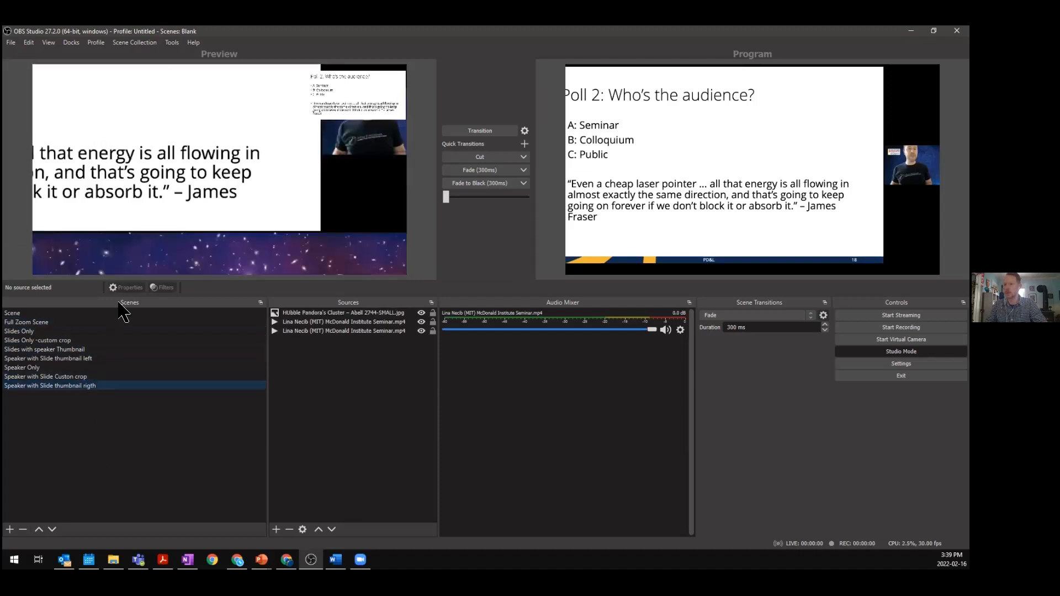
# - Create a new scene collection named stream test
pyautogui.click(135, 42)
pyautogui.click(148, 53)
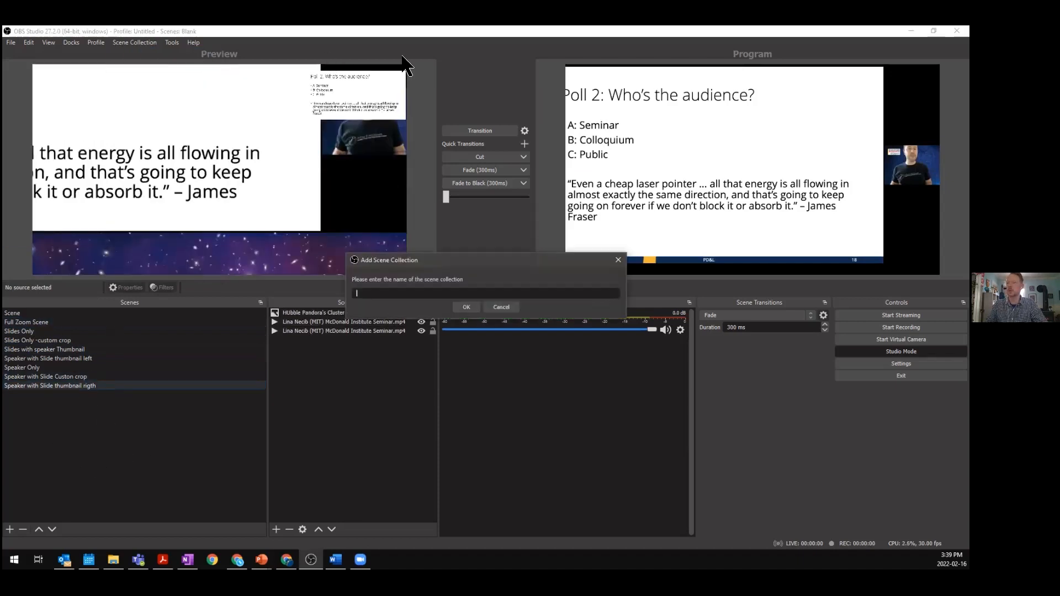
pyautogui.click(470, 307)
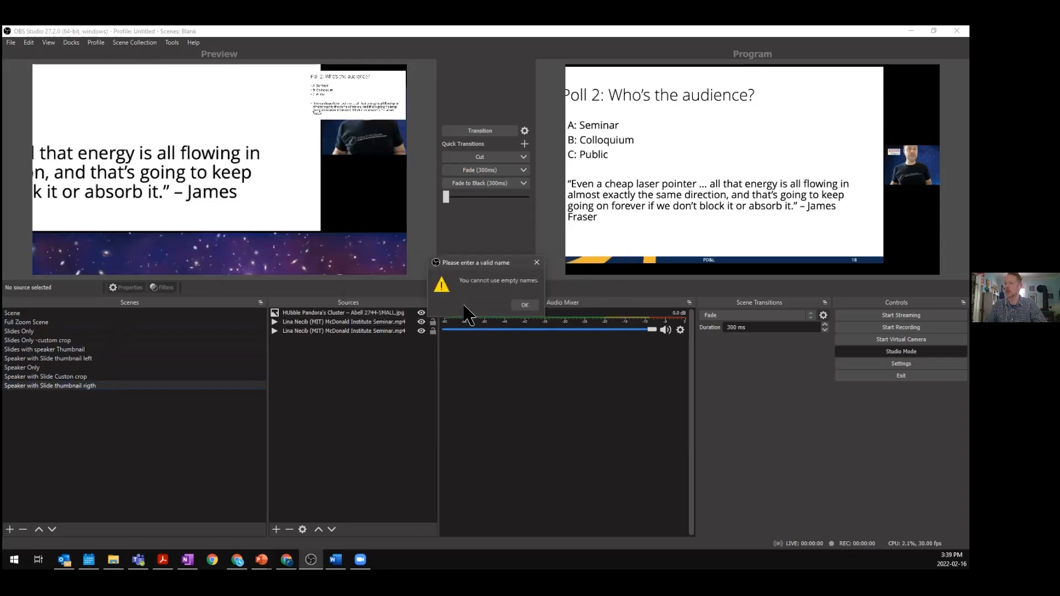
pyautogui.click(525, 306)
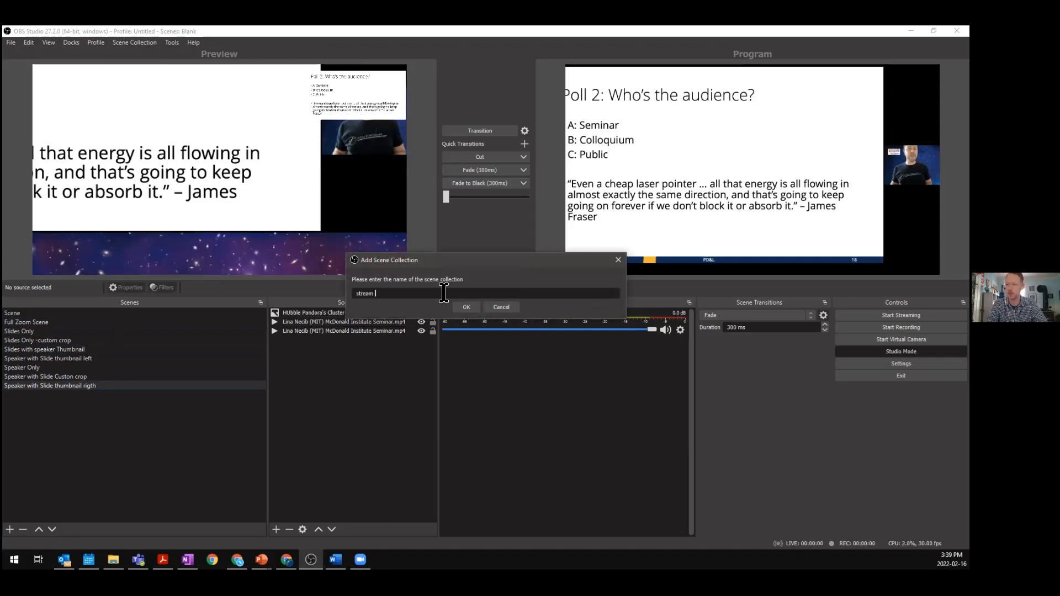
pyautogui.write('stream test')
pyautogui.press('Return')
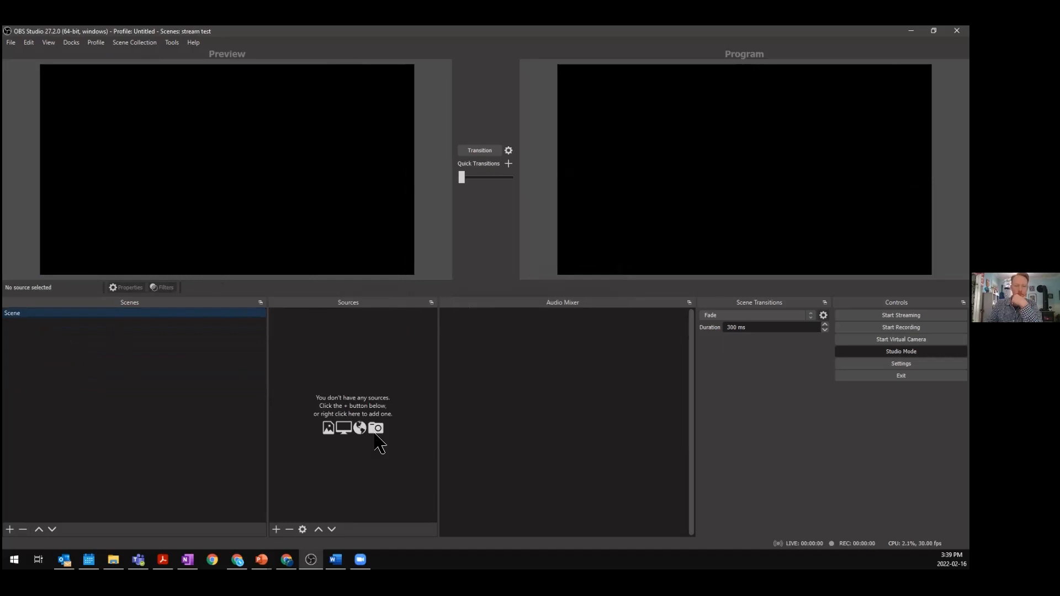
# - Add a Window Capture source named Zoom to the scene
pyautogui.click(276, 530)
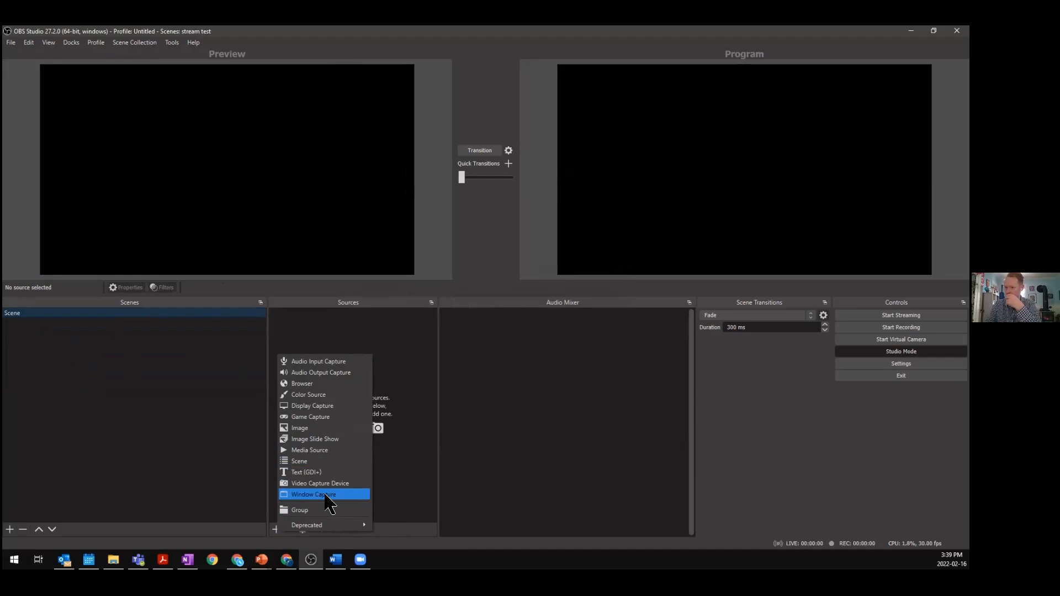
pyautogui.click(326, 495)
pyautogui.click(447, 234)
pyautogui.moveTo(457, 241); pyautogui.dragTo(406, 238)
pyautogui.write('Zoom')
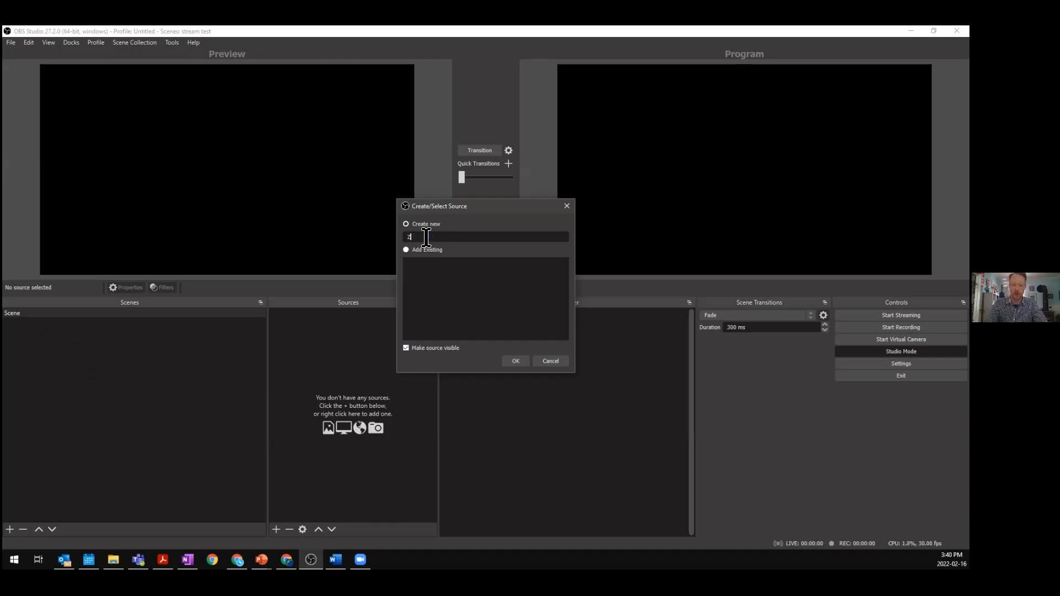
pyautogui.click(512, 362)
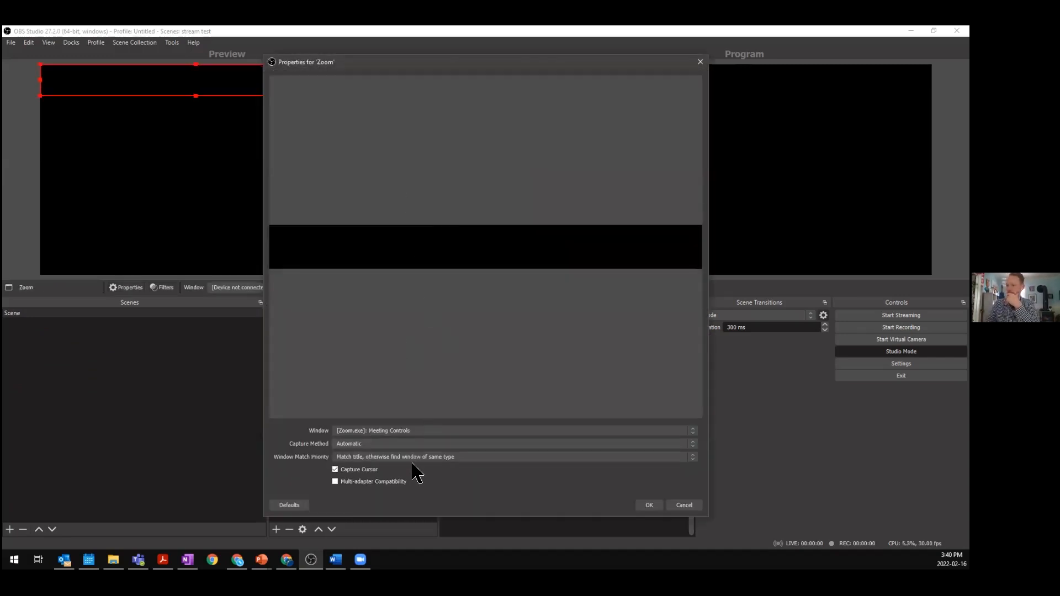
# - Set the Zoom source's window to the Zoom Meeting Controls window, then cancel the properties
pyautogui.click(407, 431)
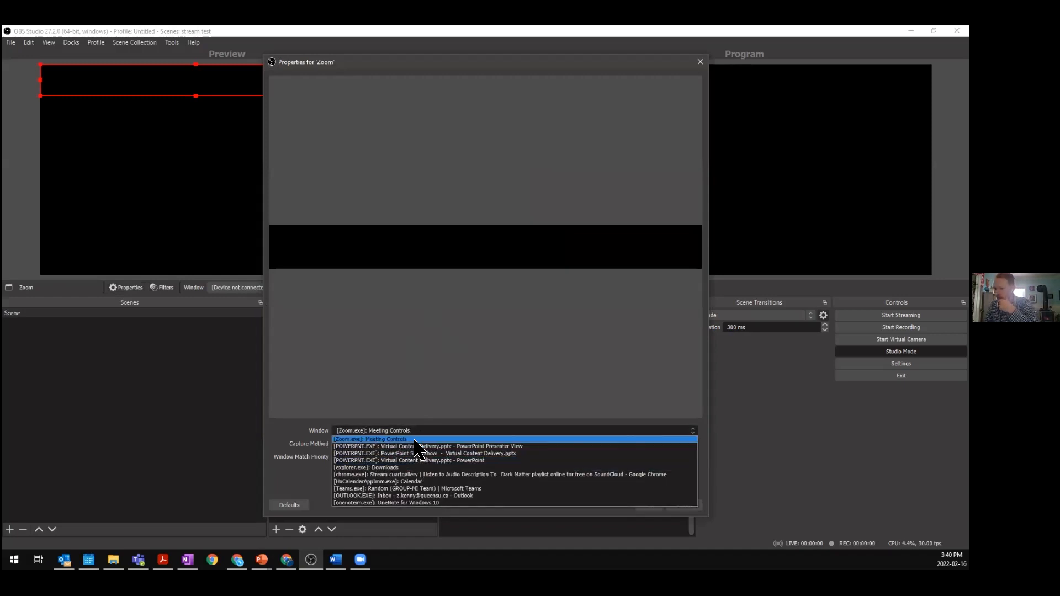
pyautogui.click(416, 439)
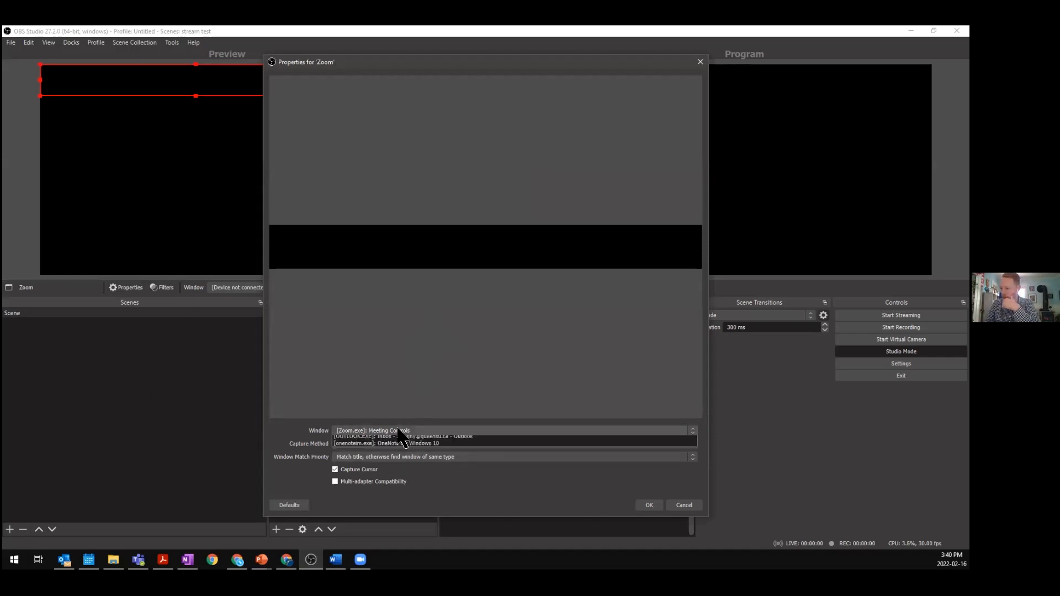
pyautogui.click(400, 431)
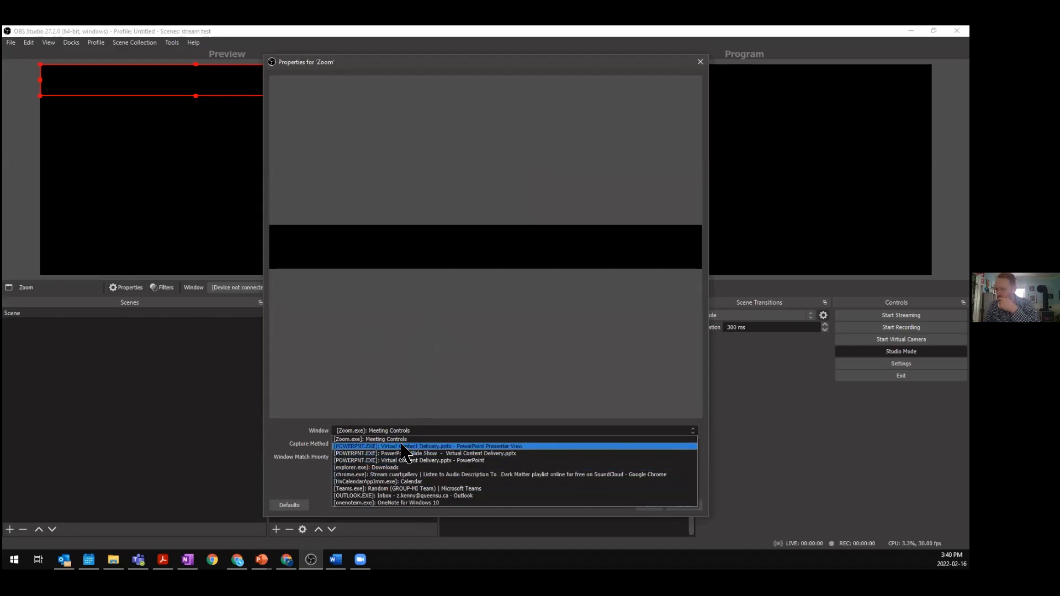
pyautogui.click(367, 440)
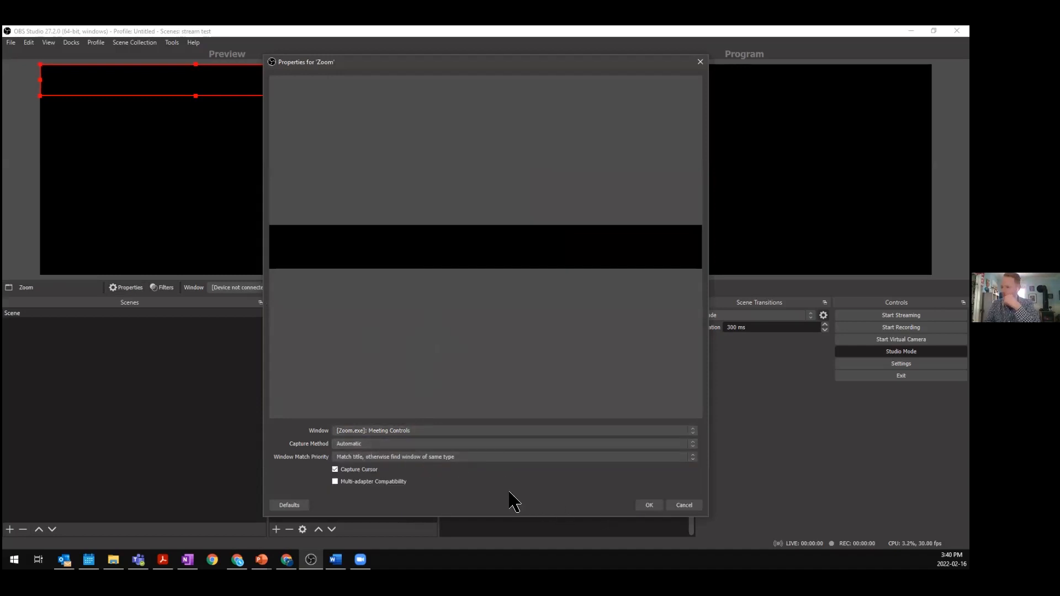
pyautogui.click(401, 432)
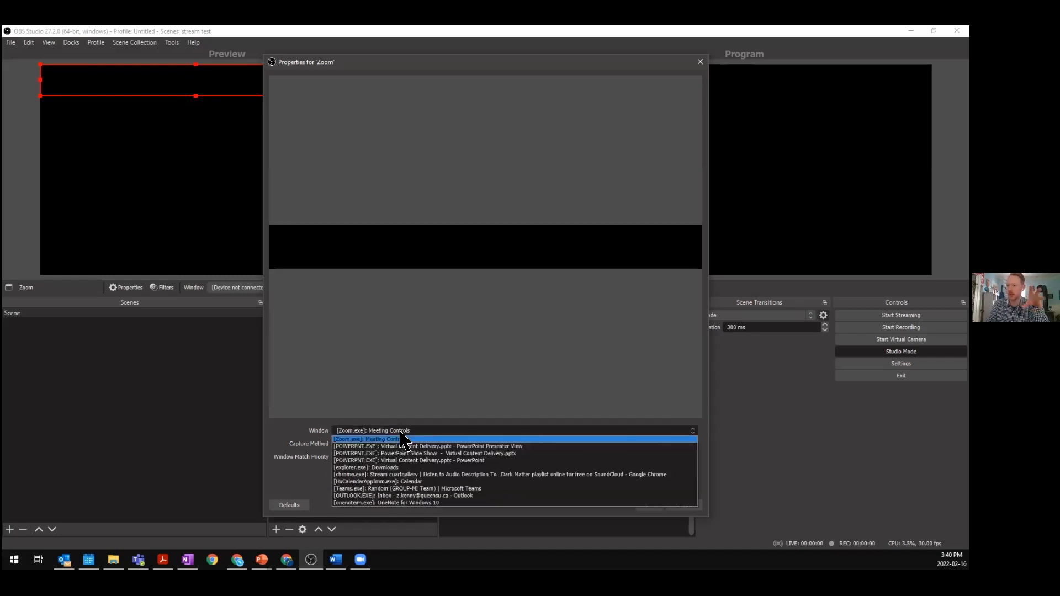
pyautogui.click(362, 439)
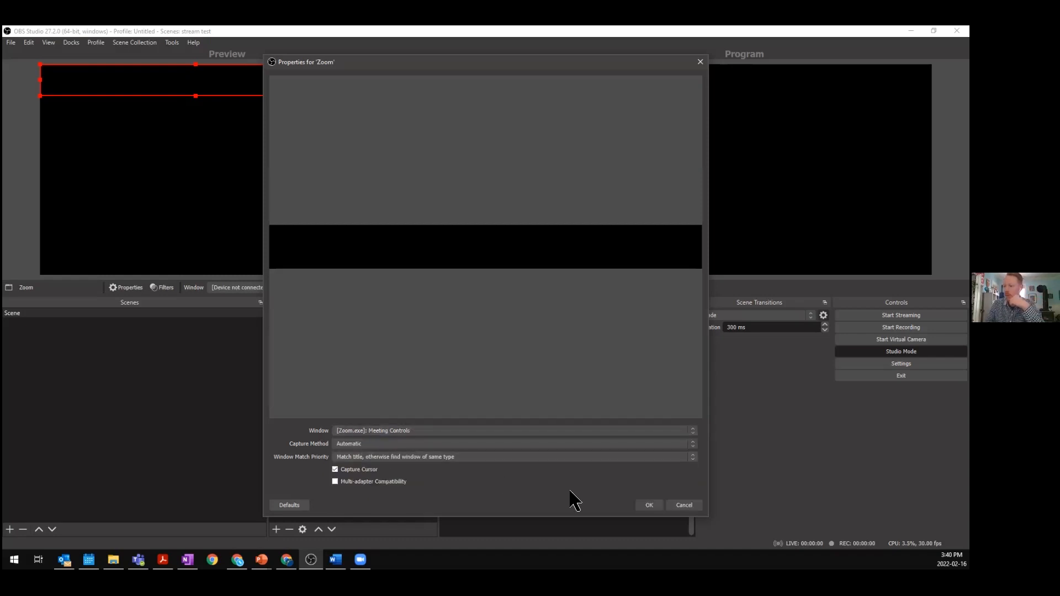
pyautogui.click(675, 506)
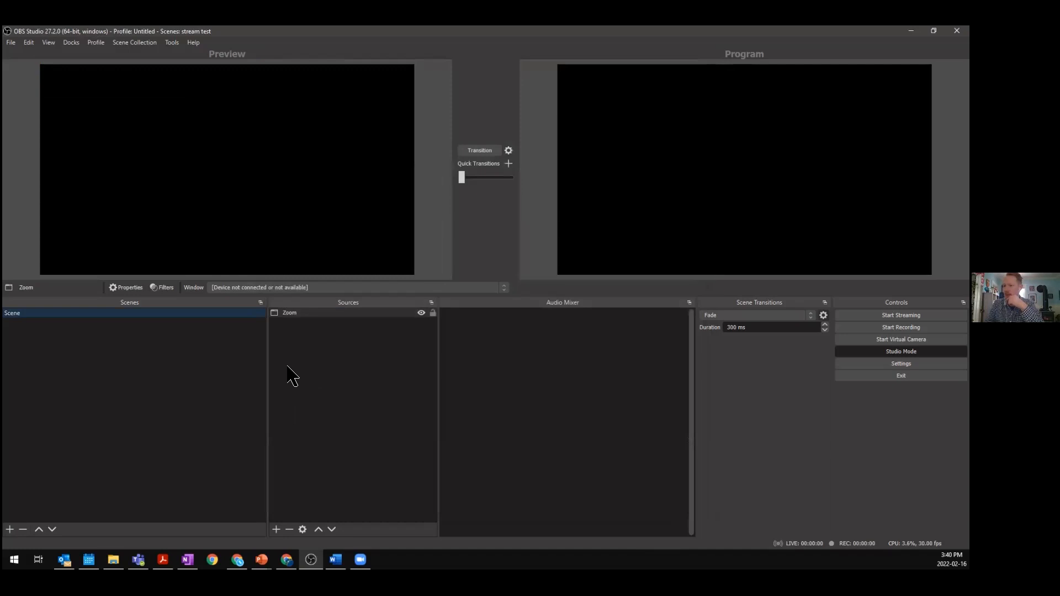
# - Remove the Zoom source from the scene
pyautogui.click(308, 314)
pyautogui.press('Delete')
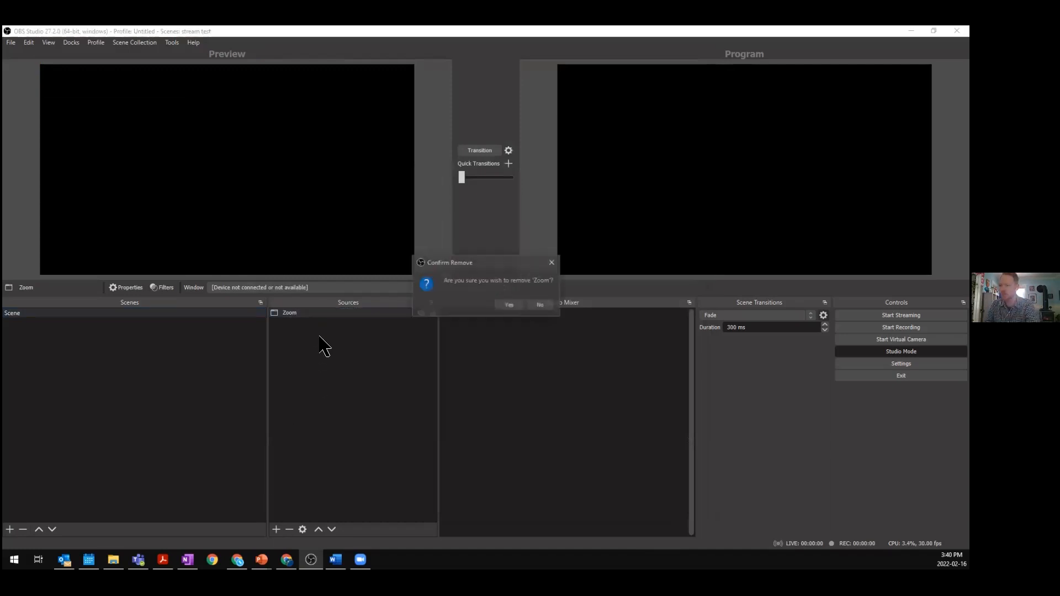
pyautogui.press('Return')
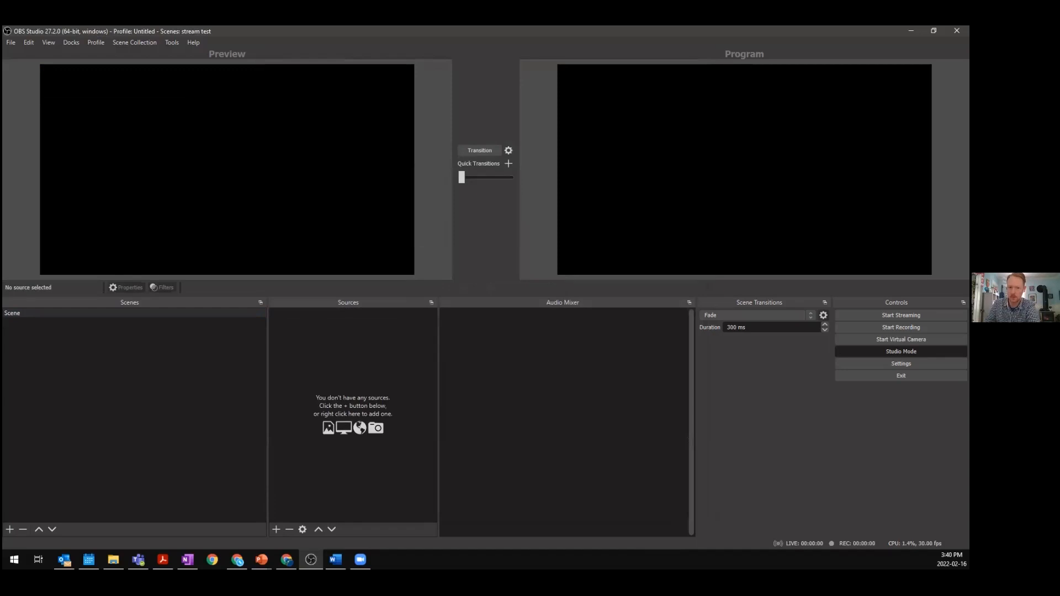
pyautogui.click(276, 529)
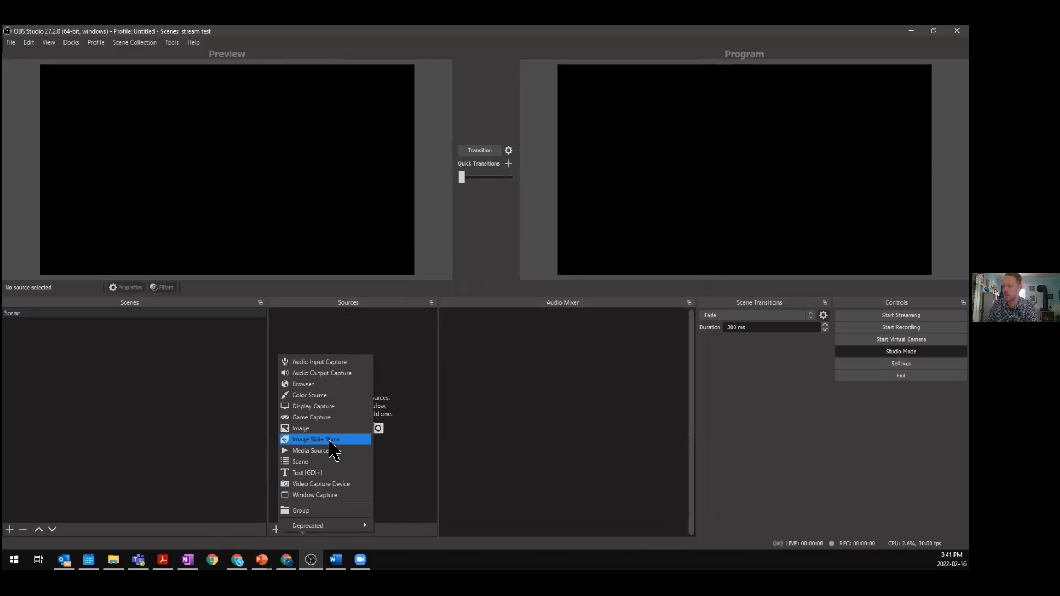
pyautogui.click(332, 495)
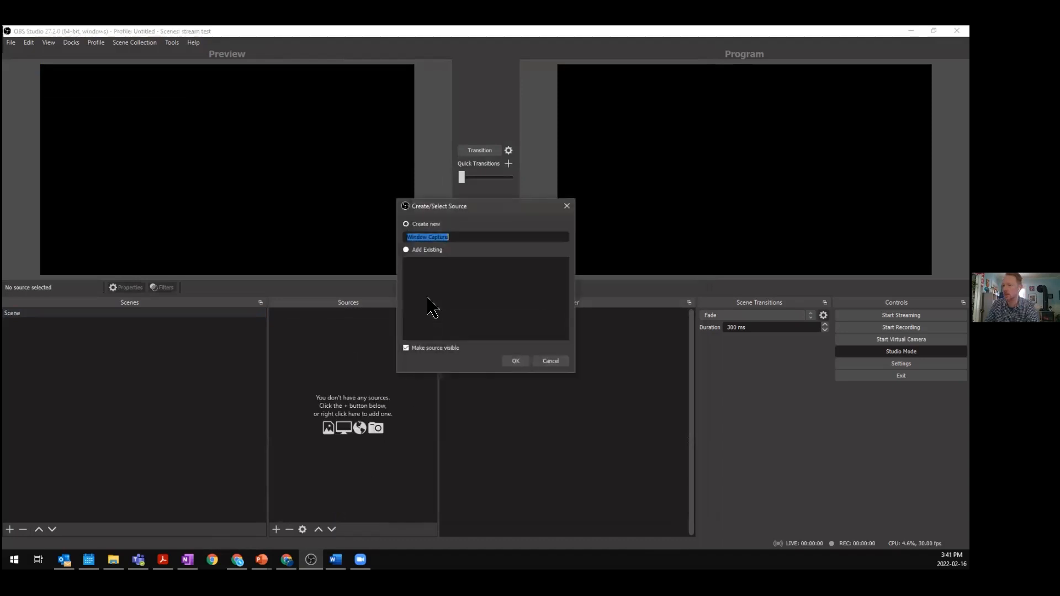
pyautogui.click(539, 364)
# - Add a Display Capture source keeping its default name and primary monitor display
pyautogui.click(276, 530)
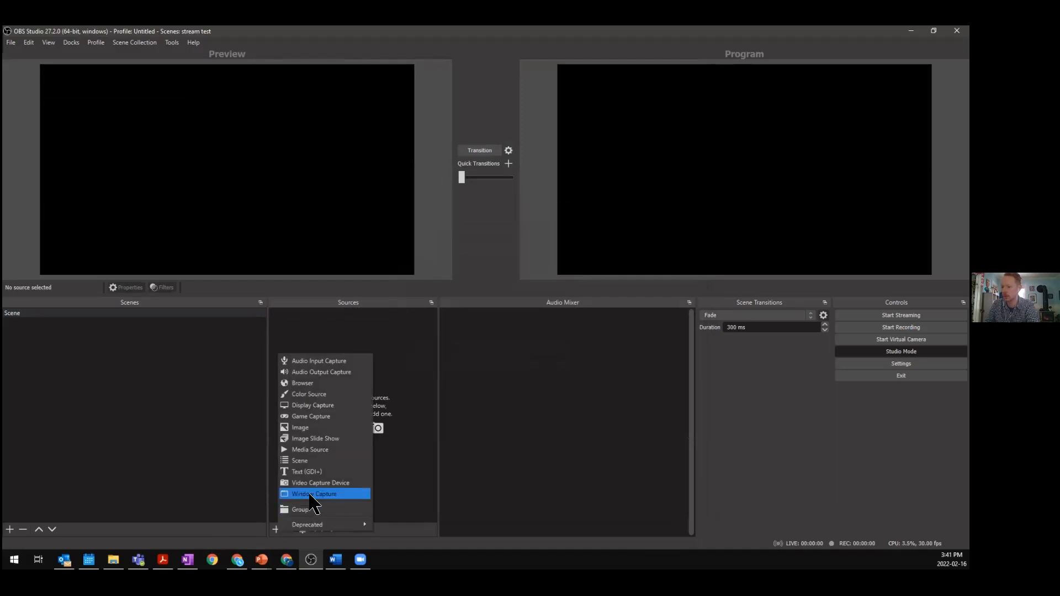
pyautogui.click(319, 406)
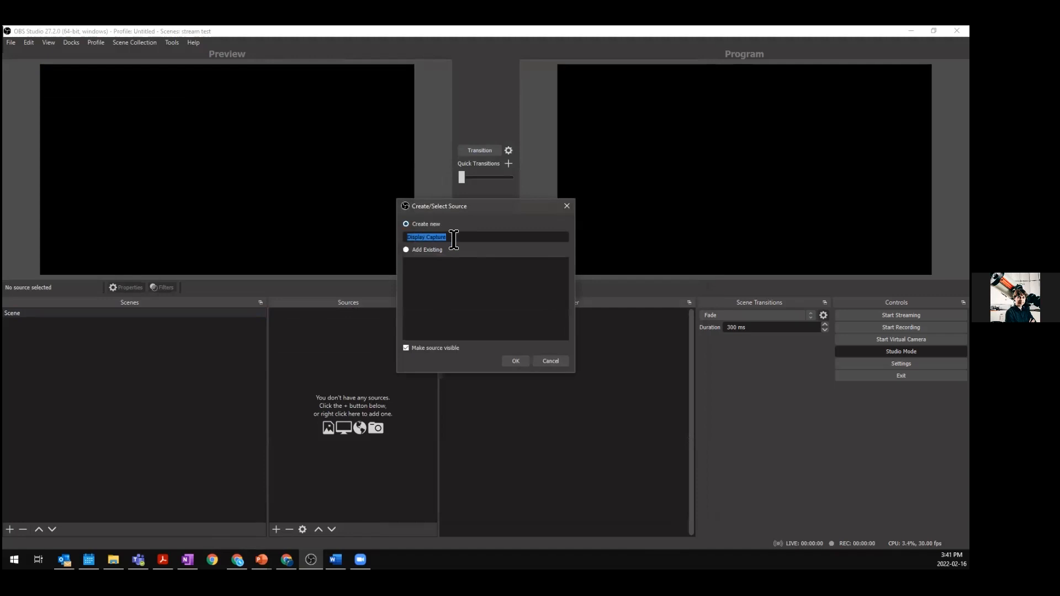
pyautogui.moveTo(455, 240); pyautogui.dragTo(395, 234)
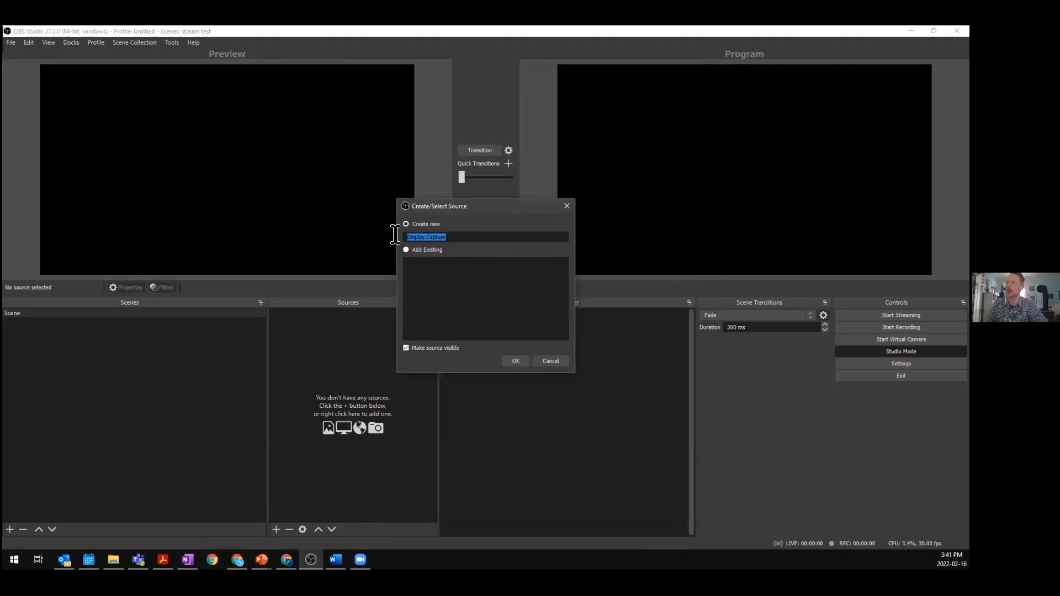
pyautogui.click(517, 362)
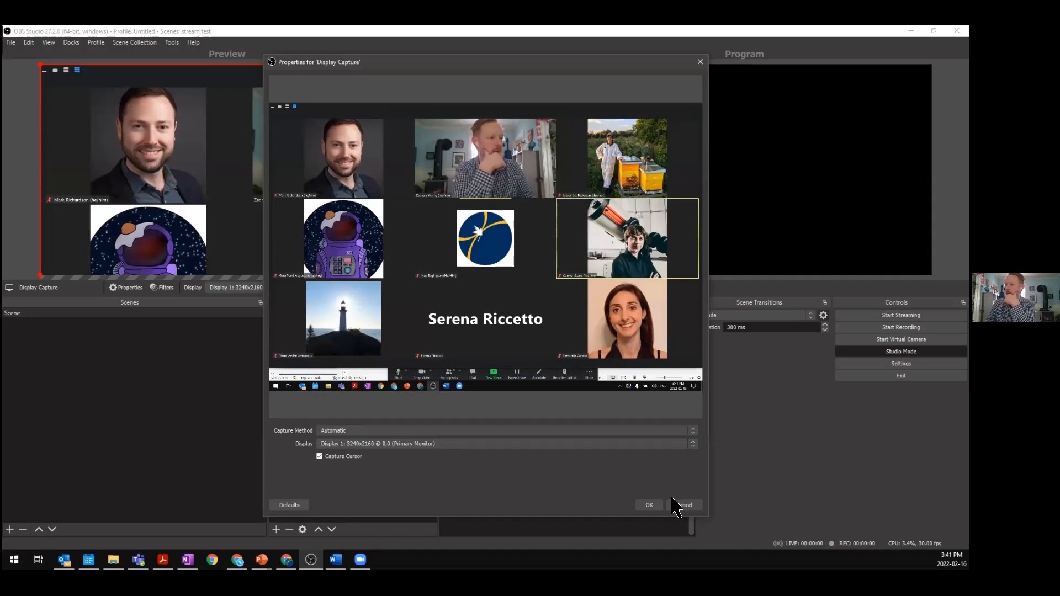
pyautogui.click(653, 506)
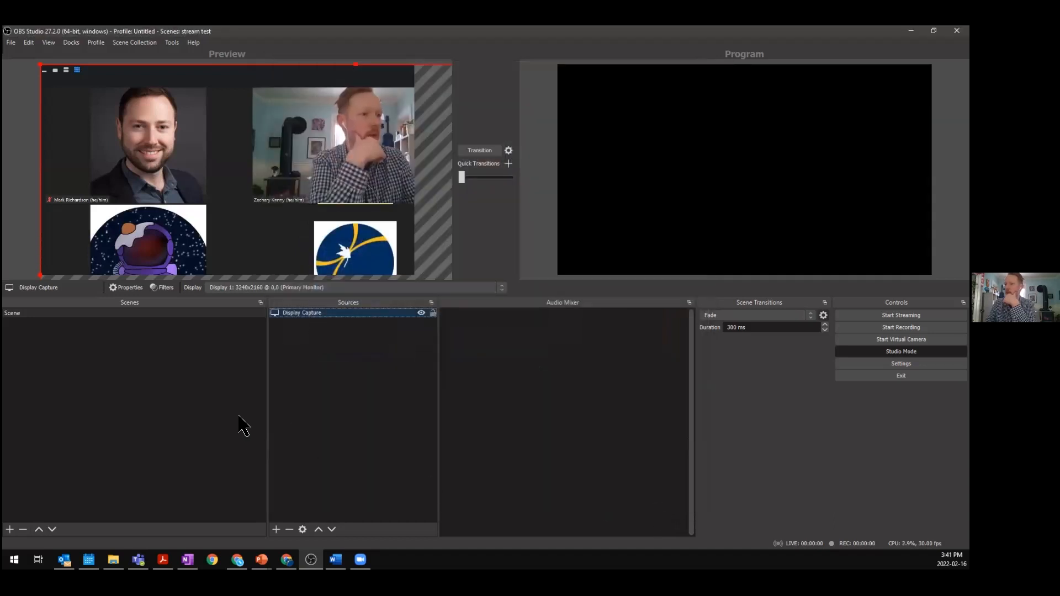
# - Move and crop the display capture down to the speaker's single Zoom video tile
pyautogui.moveTo(230, 158); pyautogui.dragTo(281, 182)
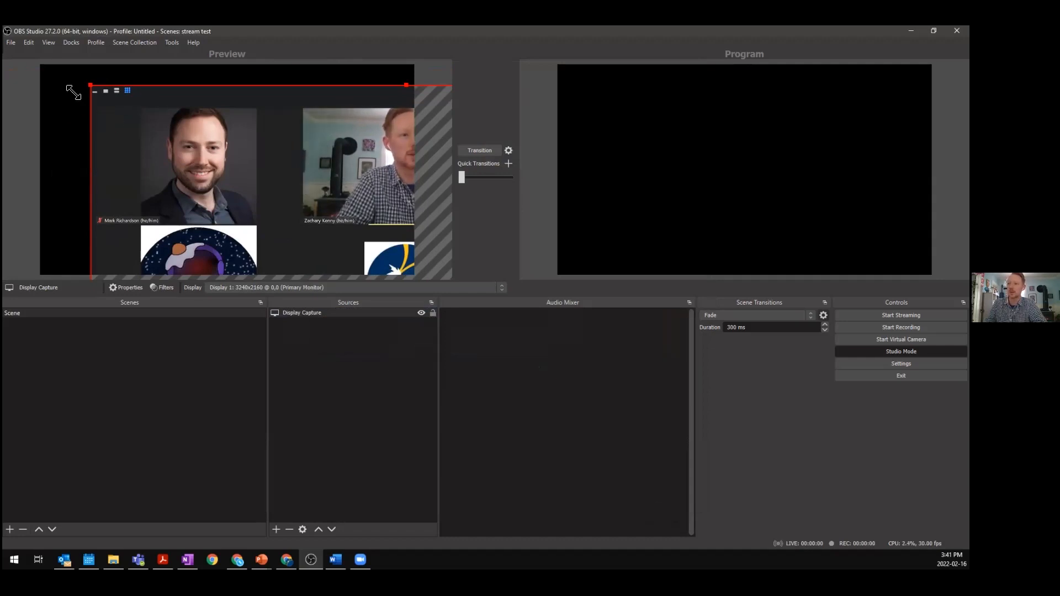
pyautogui.moveTo(88, 84); pyautogui.dragTo(300, 105)
pyautogui.moveTo(274, 144); pyautogui.dragTo(10, 121)
pyautogui.moveTo(304, 139); pyautogui.dragTo(237, 134)
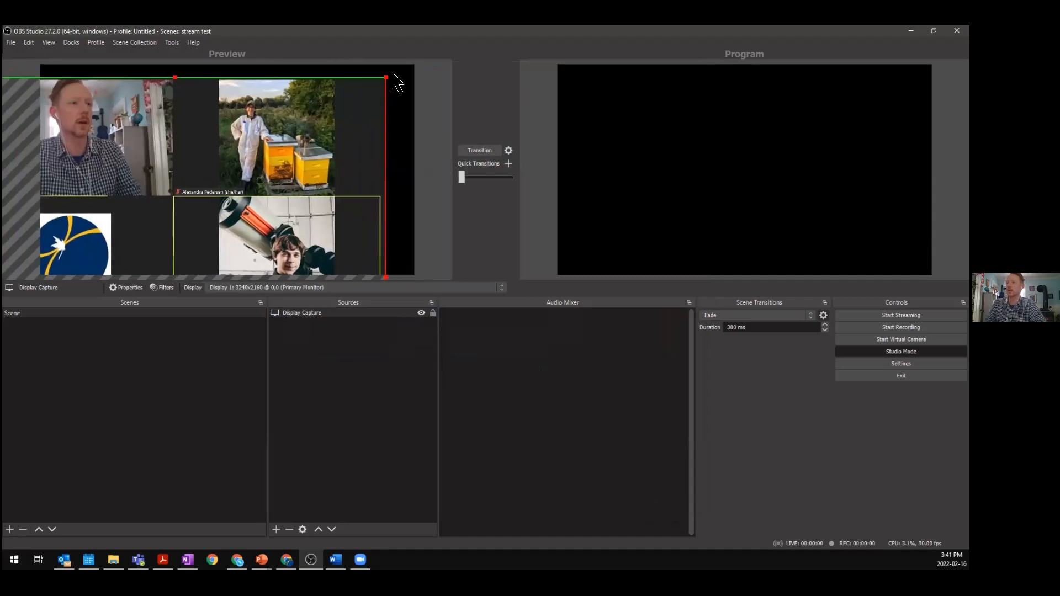
pyautogui.moveTo(386, 77); pyautogui.dragTo(238, 218)
pyautogui.moveTo(137, 255); pyautogui.dragTo(279, 94)
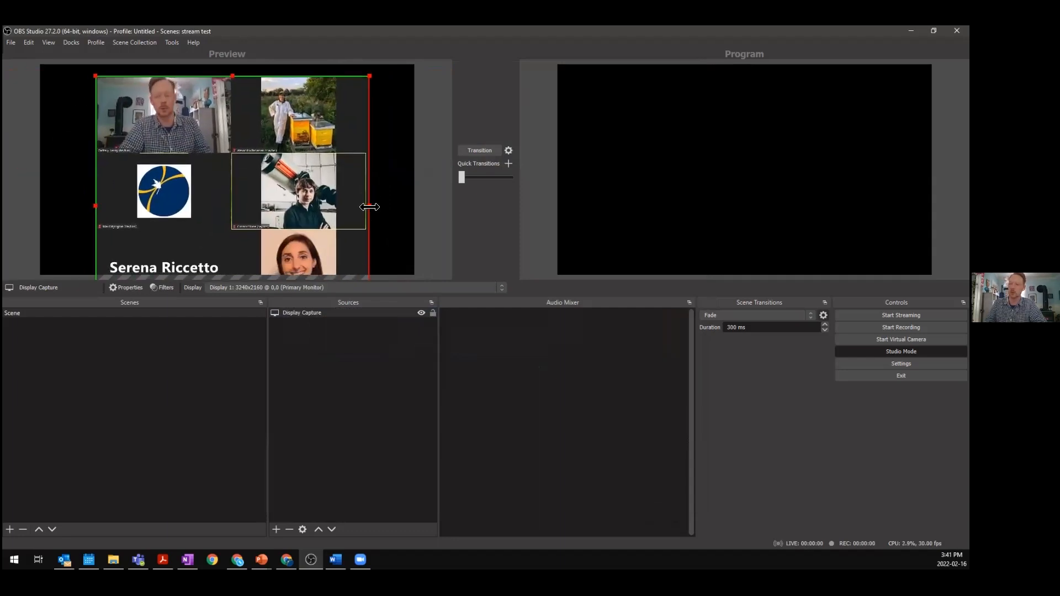
pyautogui.moveTo(369, 207); pyautogui.dragTo(234, 198)
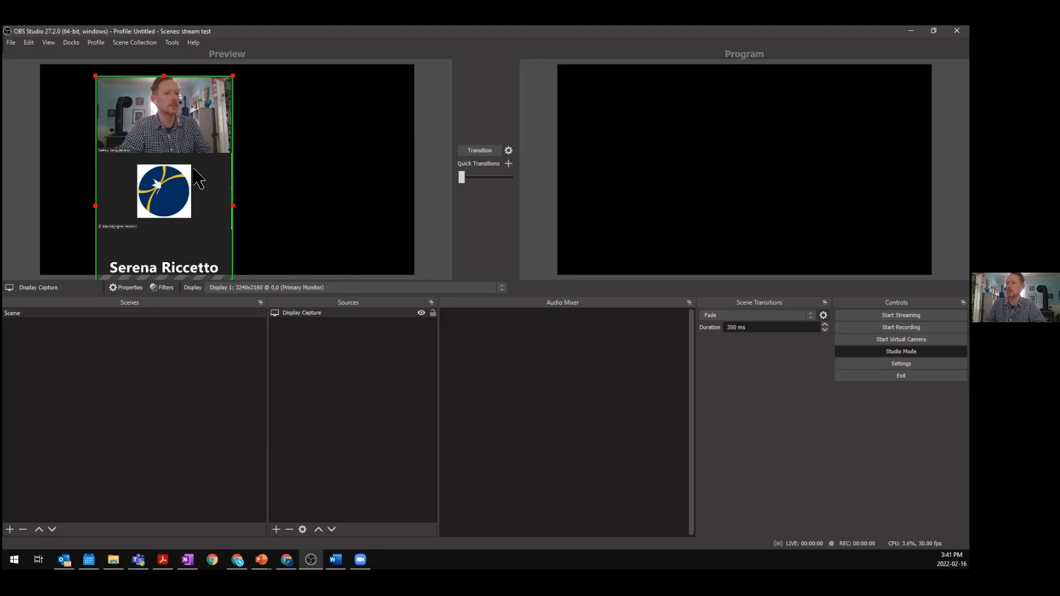
pyautogui.moveTo(165, 212); pyautogui.dragTo(196, 113)
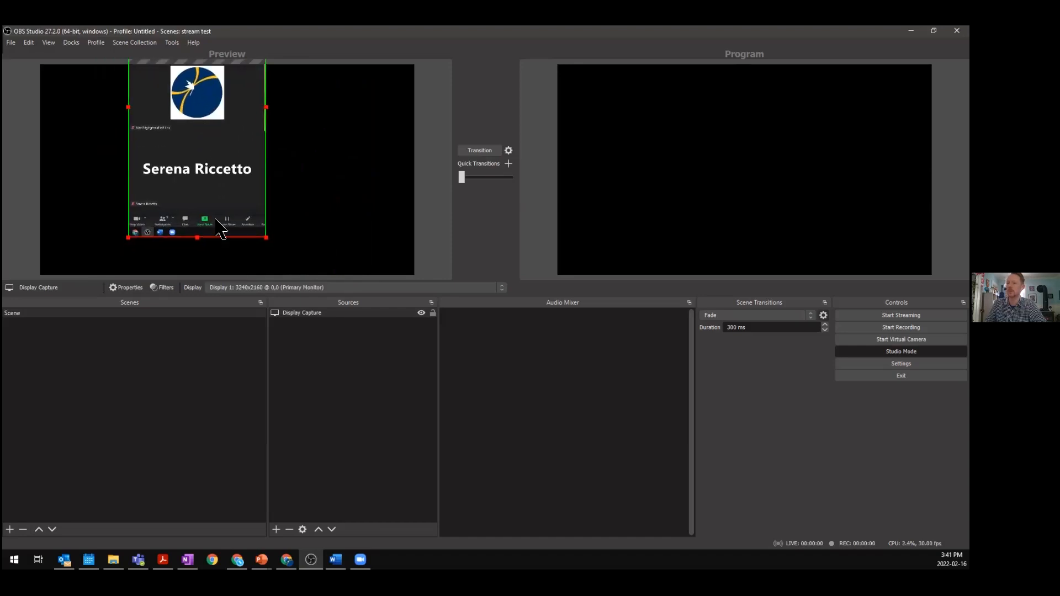
pyautogui.moveTo(197, 237); pyautogui.dragTo(205, 146)
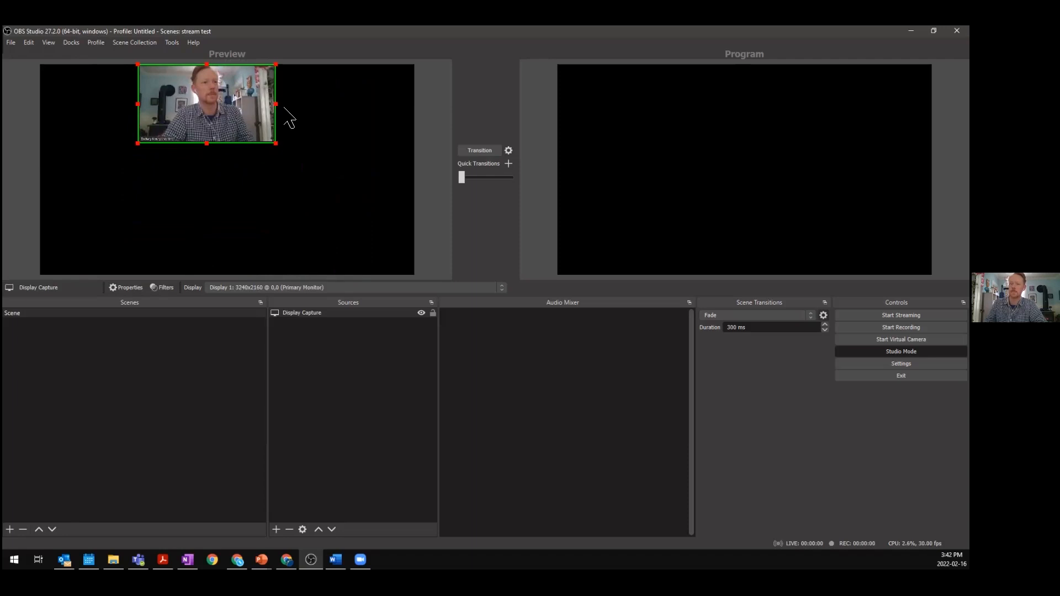
# - Fit the cropped display capture to the screen and select it in the sources list
pyautogui.hotkey('ctrl', 'f')
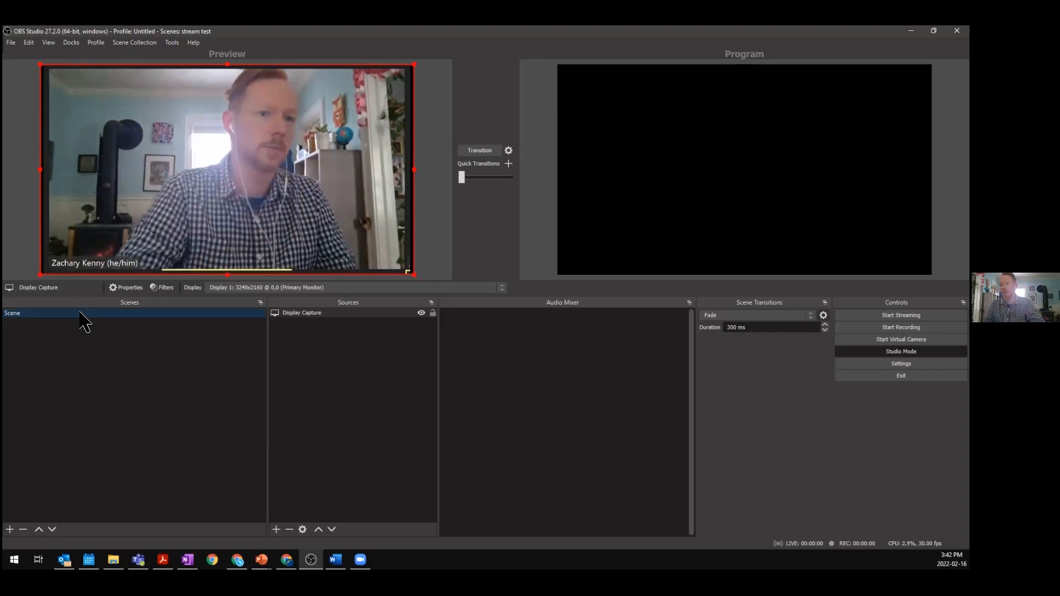
pyautogui.click(324, 364)
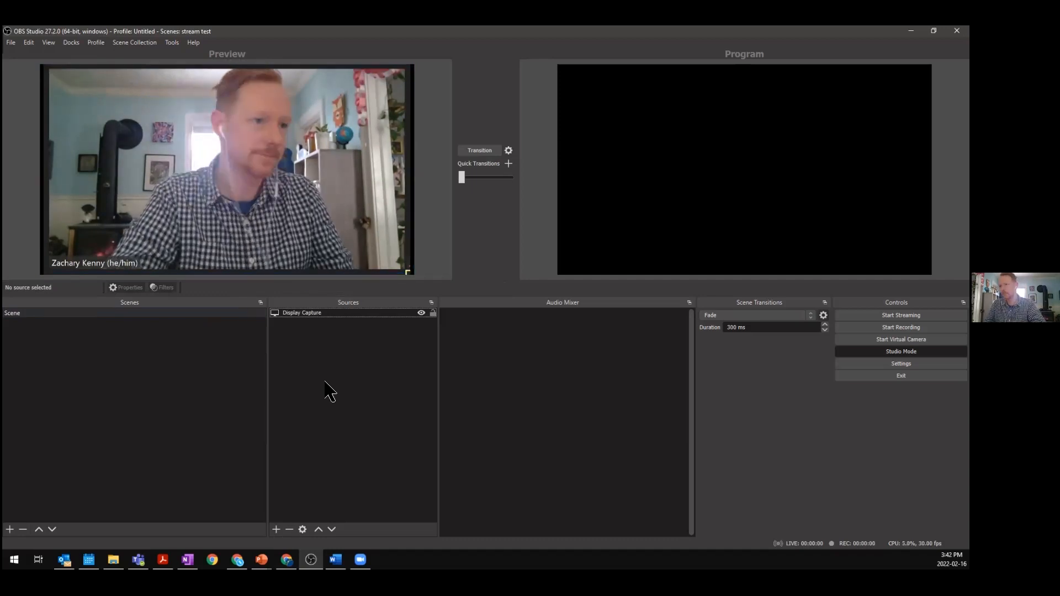
pyautogui.click(313, 313)
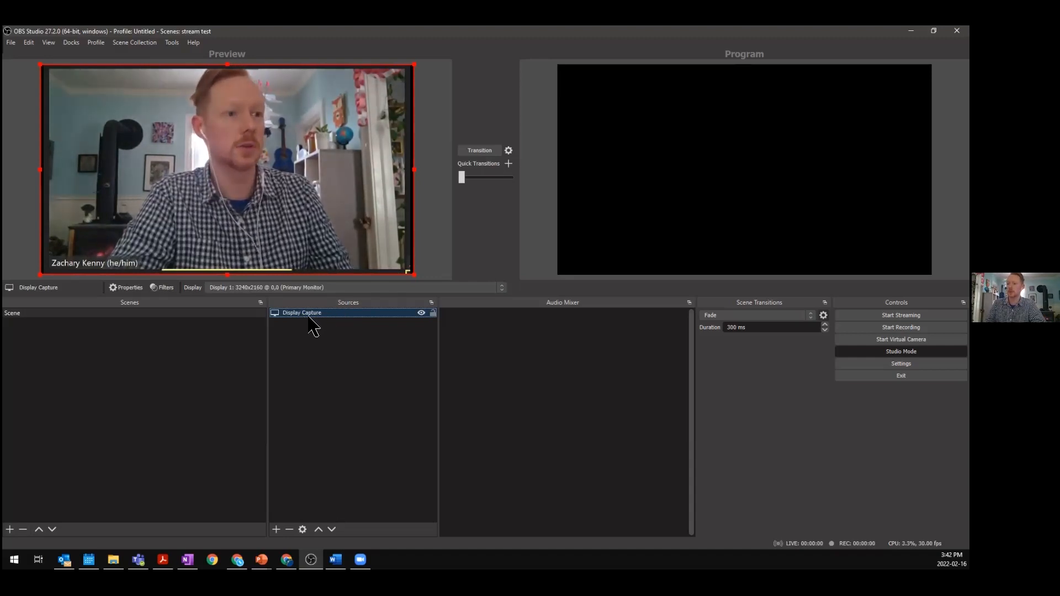
# - Paste a copy of the display capture, crop it to the second speaker's Zoom tile, and scale it into the top-left corner
pyautogui.hotkey('ctrl', 'v')
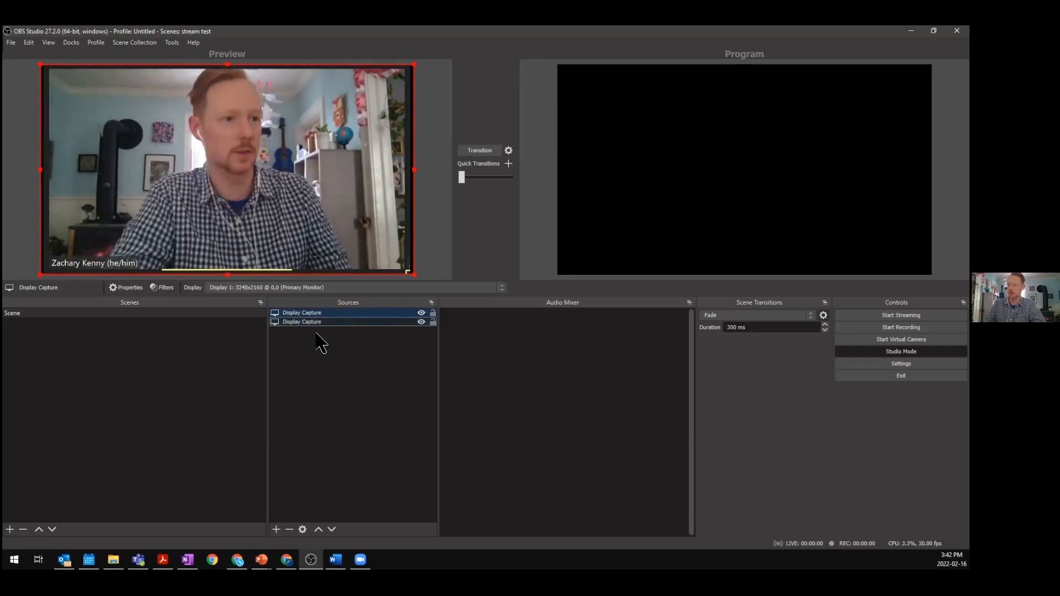
pyautogui.moveTo(239, 148); pyautogui.dragTo(365, 159)
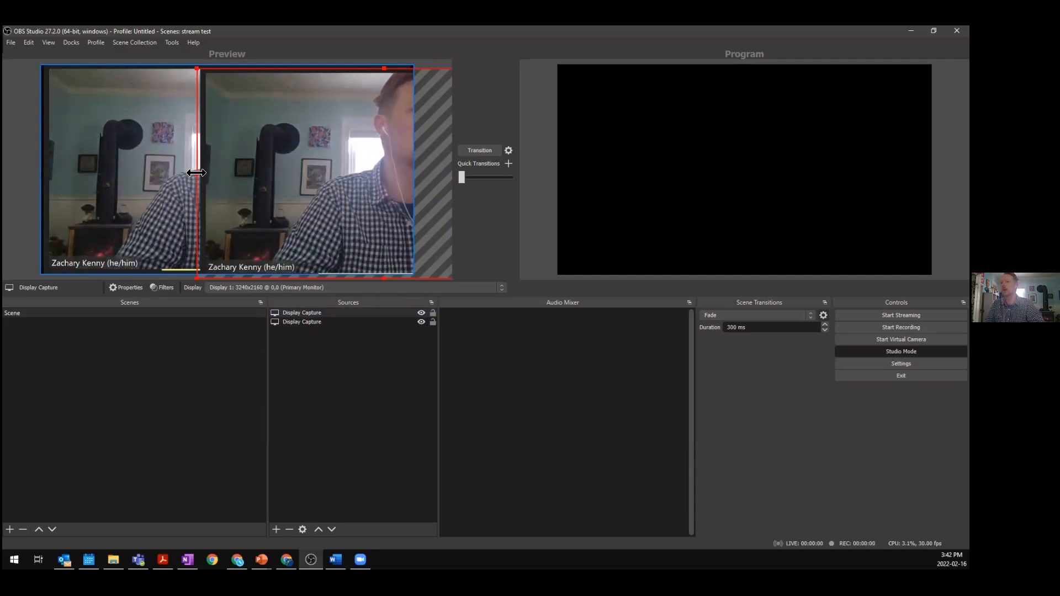
pyautogui.moveTo(197, 174); pyautogui.dragTo(67, 176)
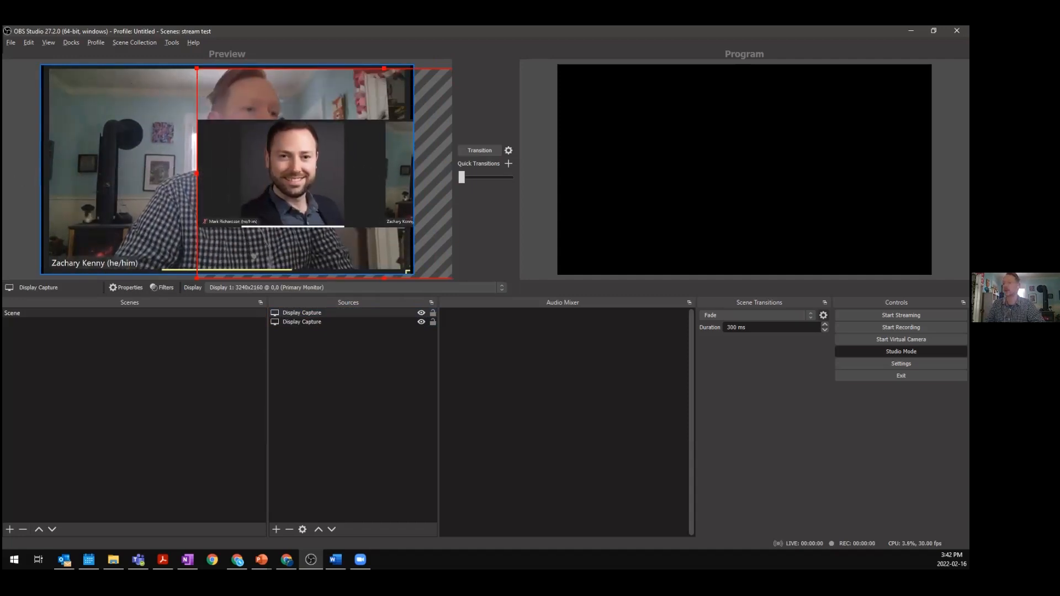
pyautogui.moveTo(296, 170); pyautogui.dragTo(158, 162)
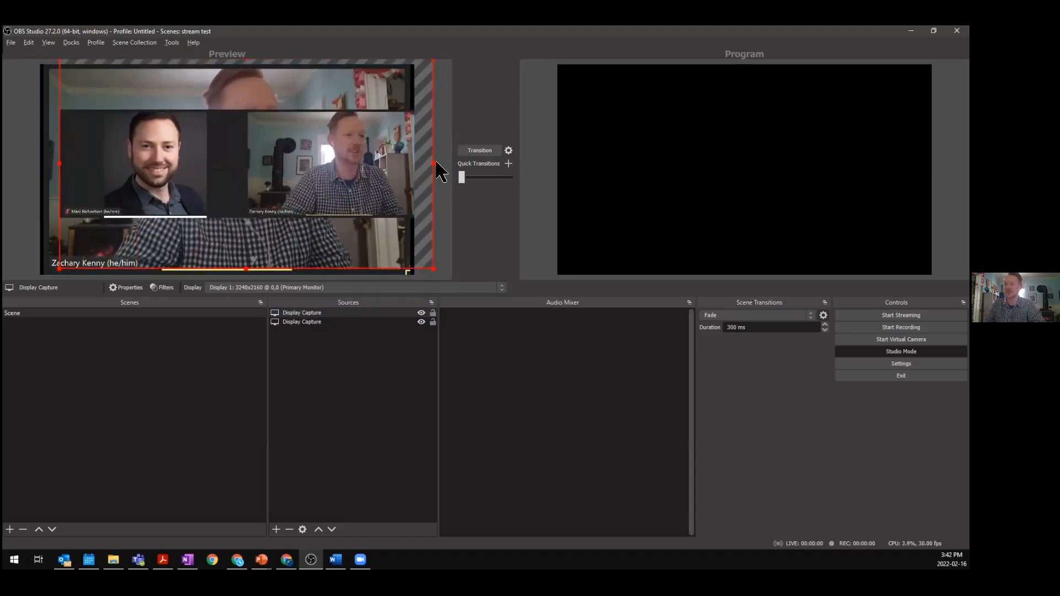
pyautogui.moveTo(429, 164); pyautogui.dragTo(201, 189)
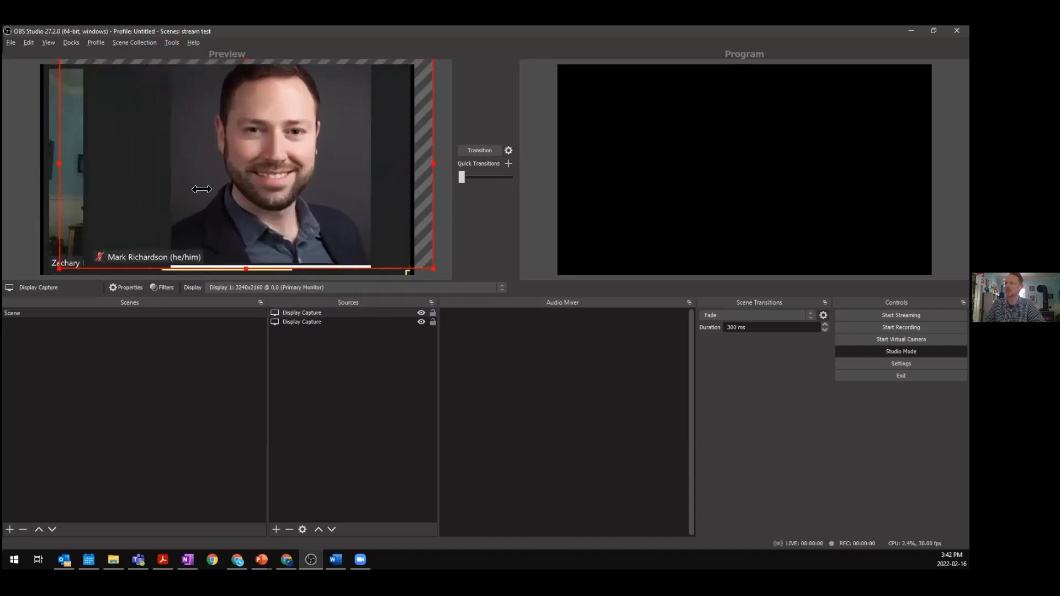
pyautogui.moveTo(280, 188); pyautogui.dragTo(255, 189)
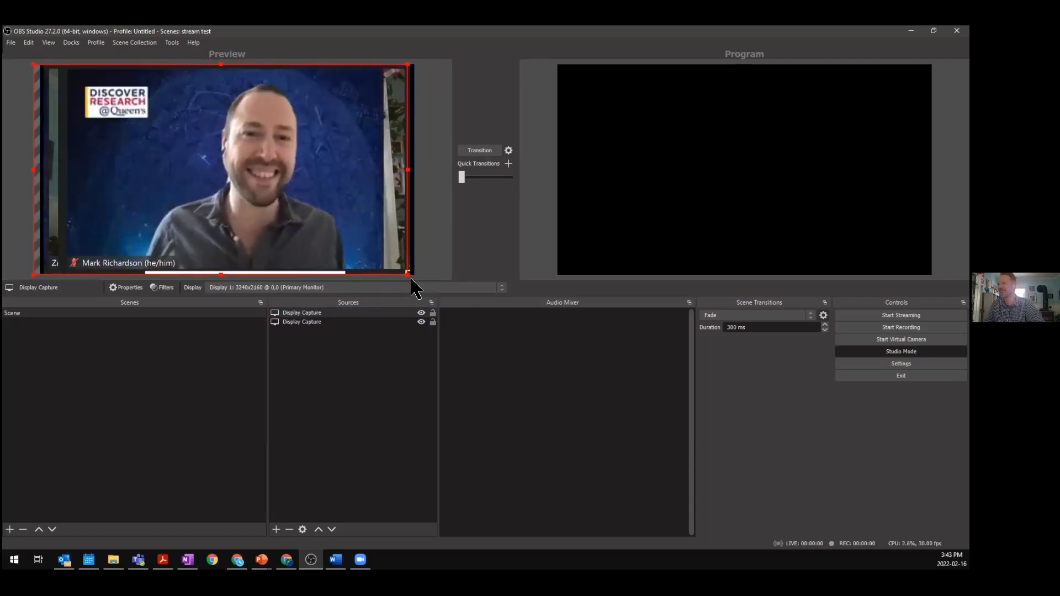
pyautogui.moveTo(409, 274); pyautogui.dragTo(276, 180)
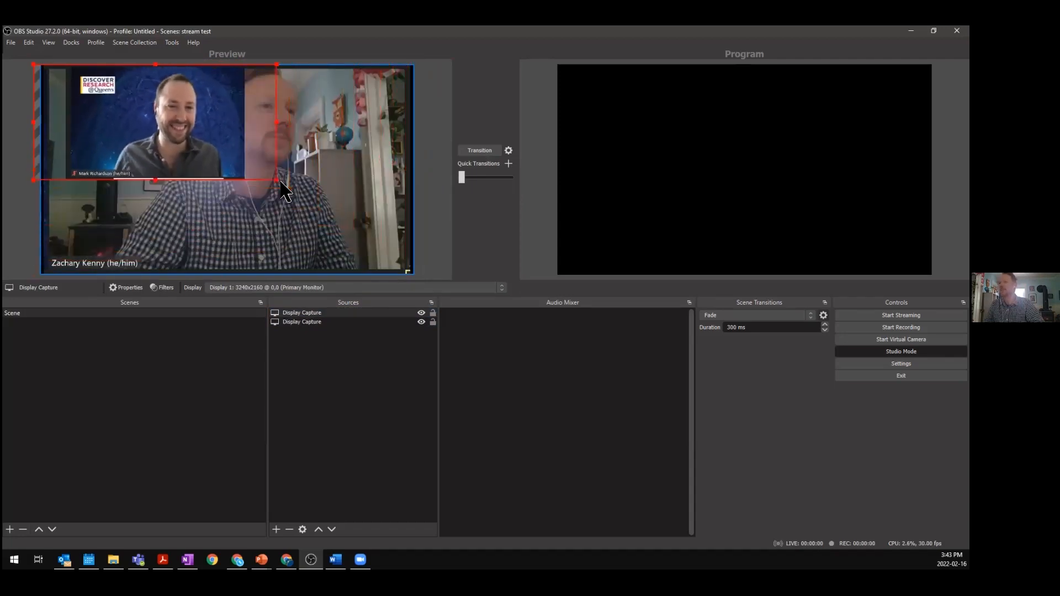
# - Duplicate the scene twice, keeping the default names Scene 2 and Scene 3
pyautogui.rightClick(100, 313)
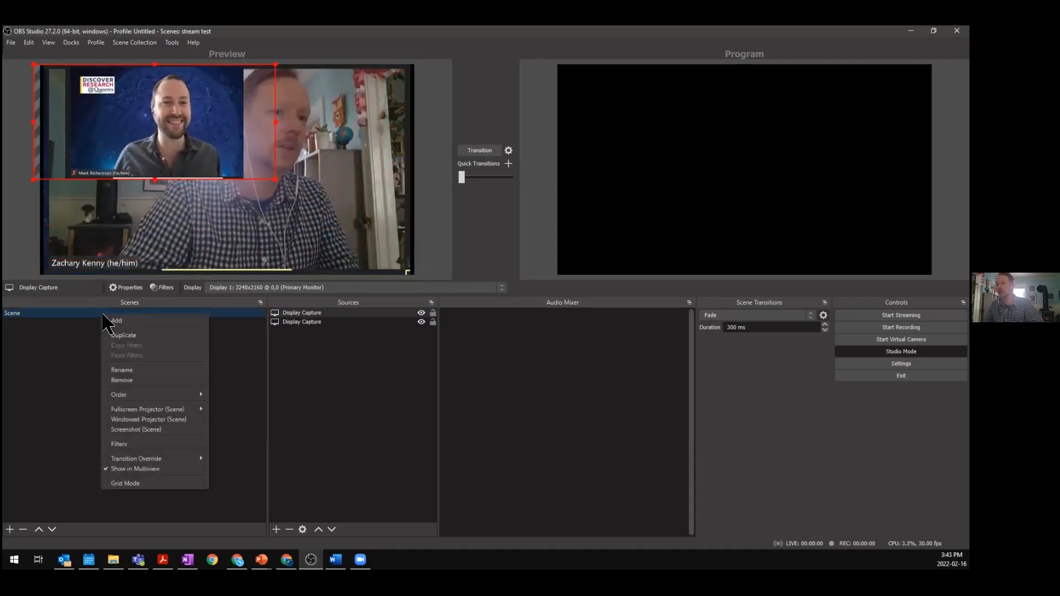
pyautogui.click(131, 337)
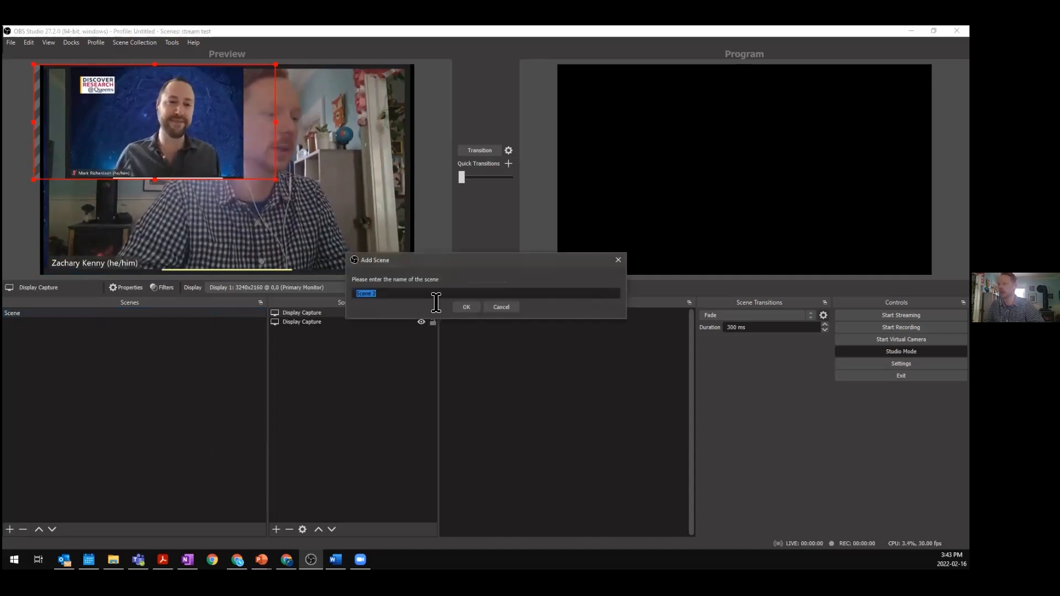
pyautogui.click(467, 307)
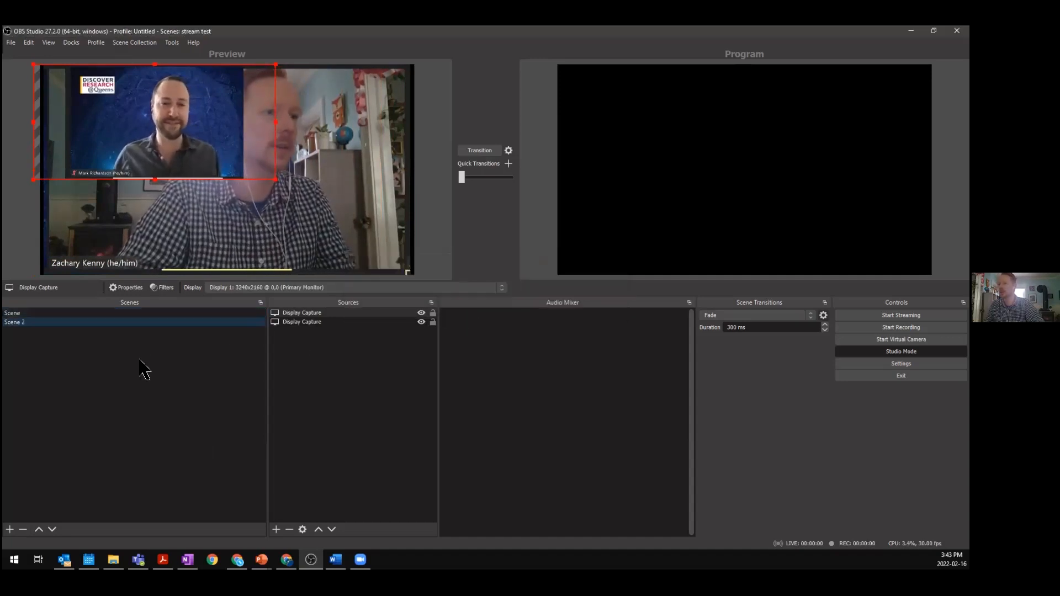
pyautogui.click(58, 314)
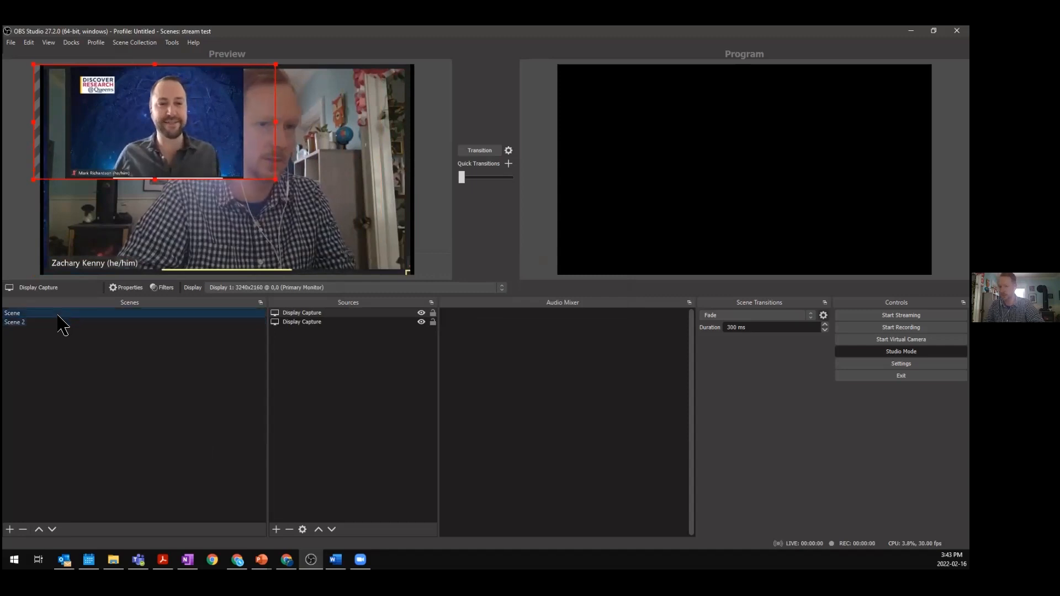
pyautogui.rightClick(58, 321)
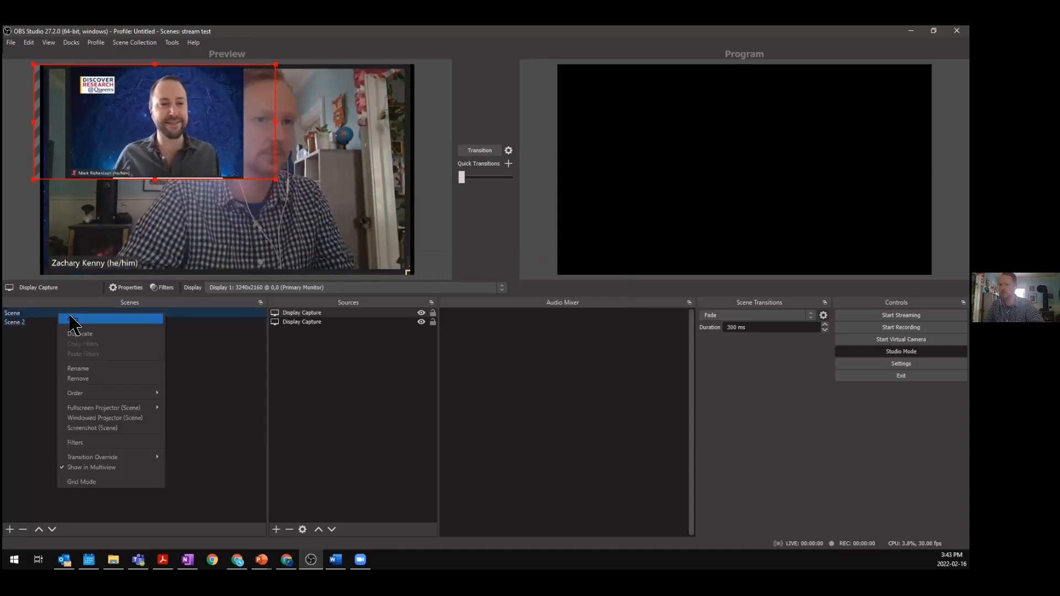
pyautogui.click(91, 338)
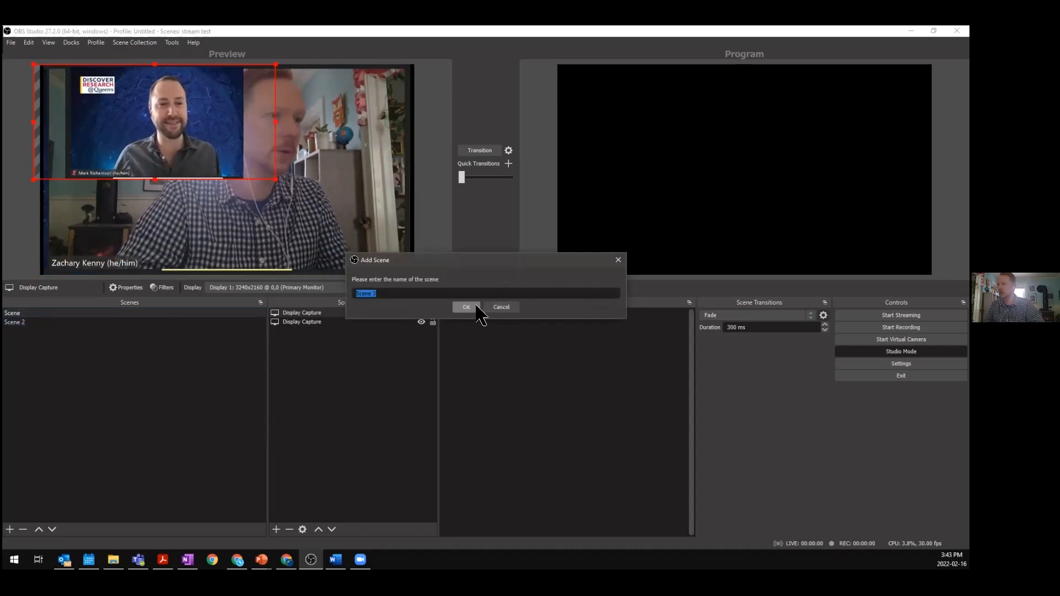
pyautogui.click(473, 307)
# - In the original scene, remove the full-frame display capture source and confirm the removal
pyautogui.click(149, 313)
pyautogui.click(270, 146)
pyautogui.press('Delete')
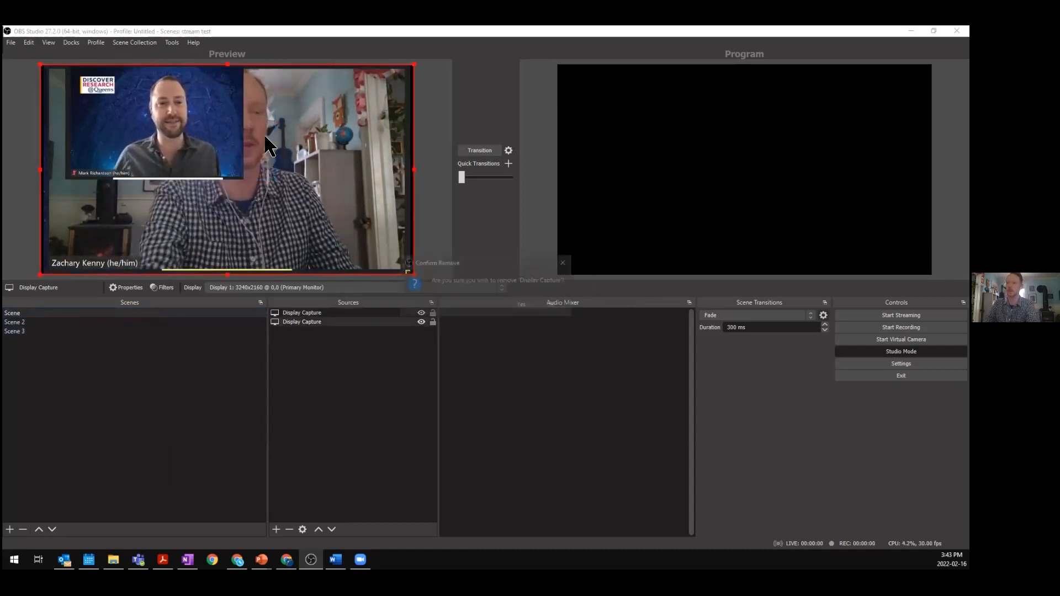
pyautogui.click(520, 305)
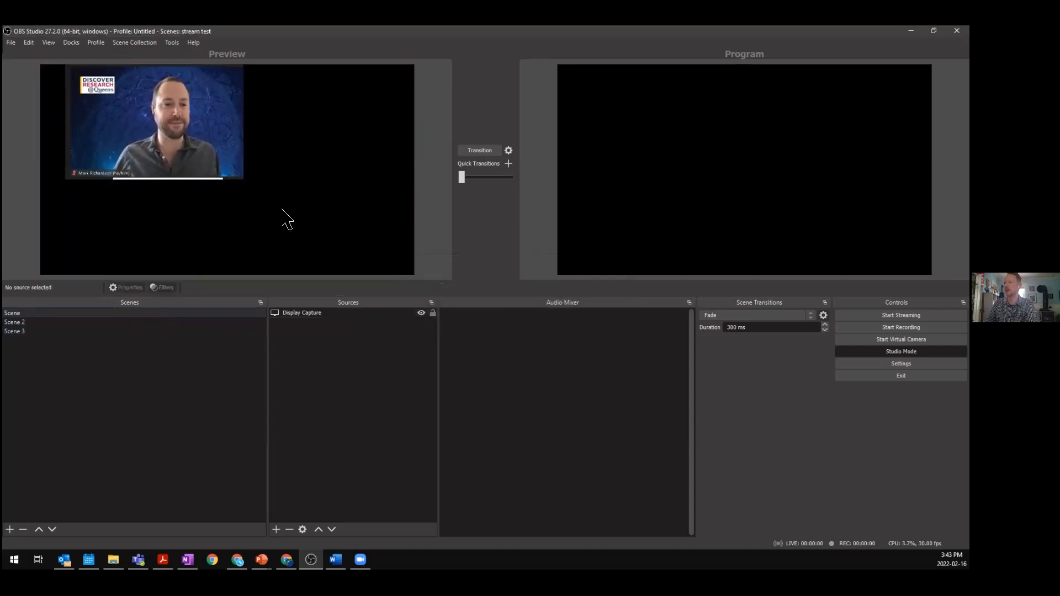
# - Move the remaining display capture showing the Zoom gallery and fit it to the screen
pyautogui.click(265, 171)
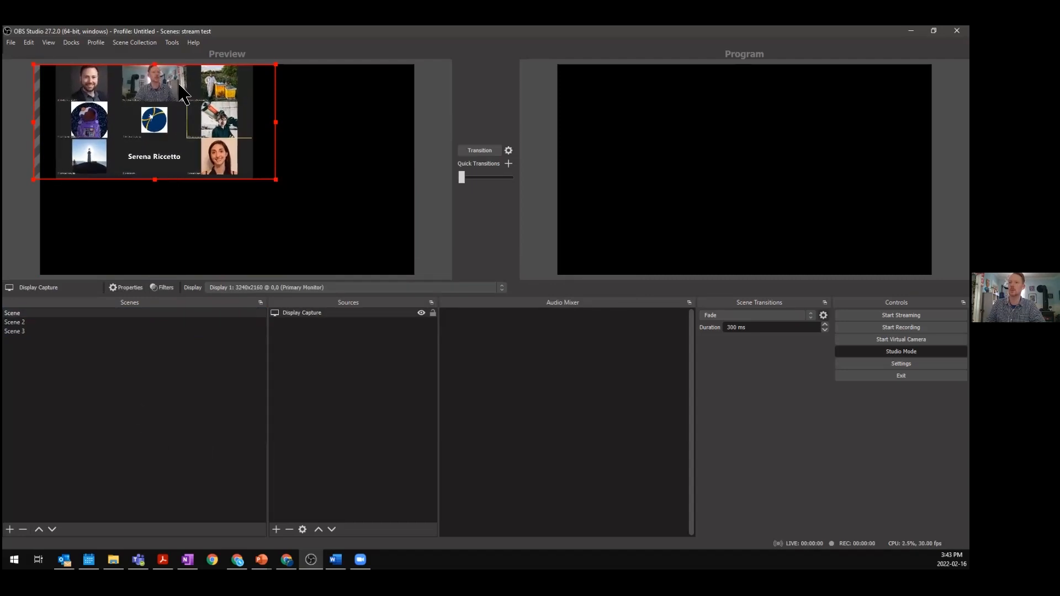
pyautogui.moveTo(179, 78); pyautogui.dragTo(177, 115)
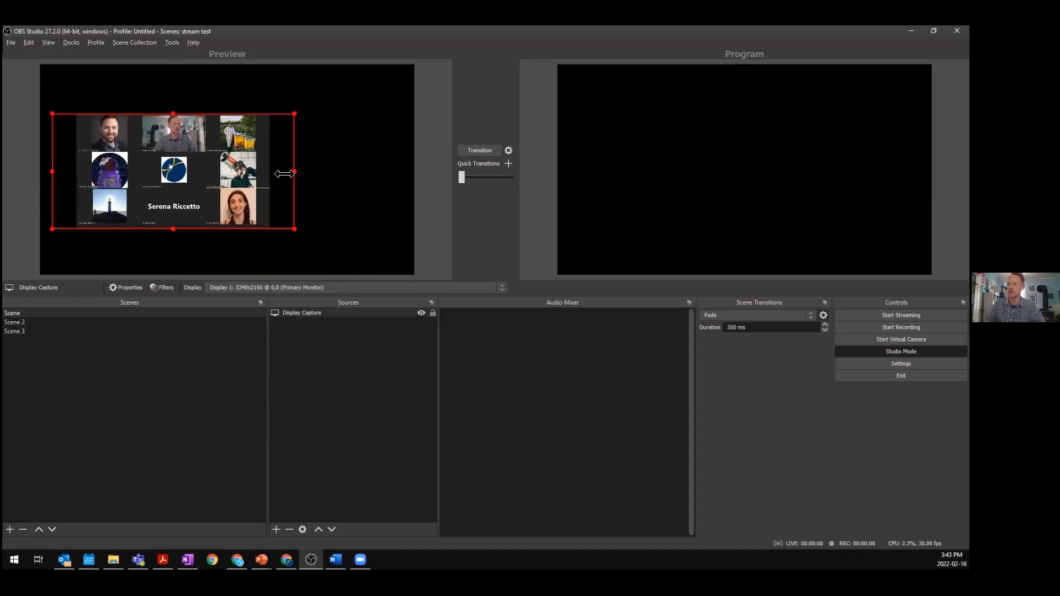
pyautogui.moveTo(269, 181); pyautogui.dragTo(229, 135)
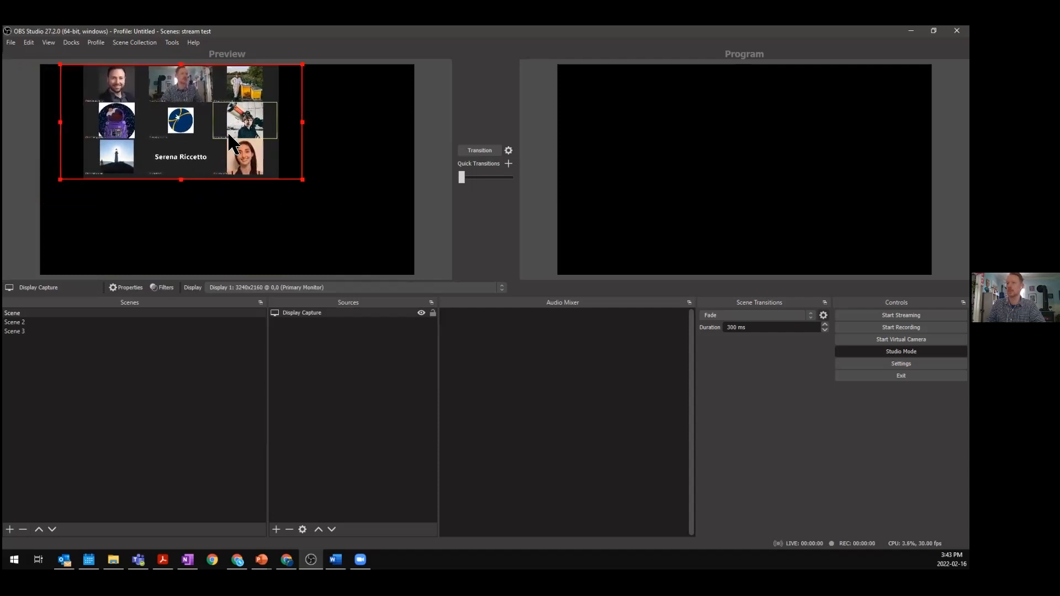
pyautogui.rightClick(228, 134)
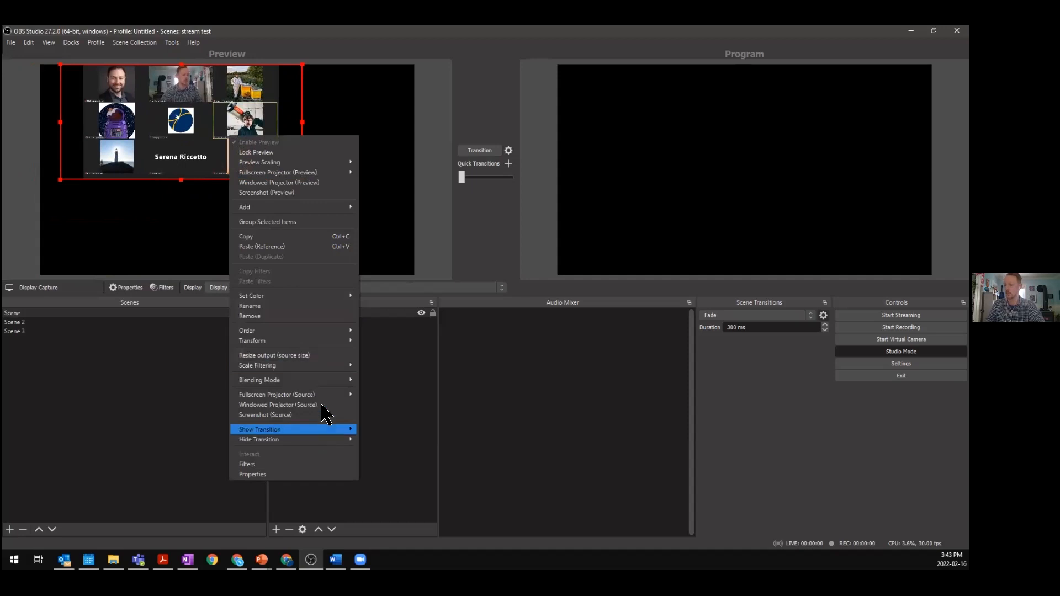
pyautogui.moveTo(320, 341)
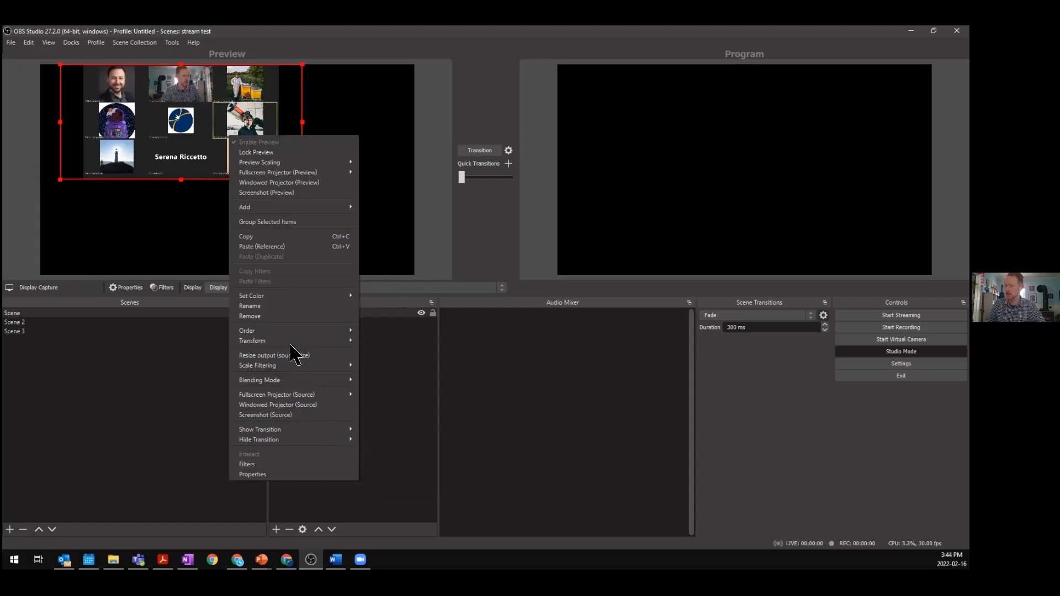
pyautogui.click(175, 342)
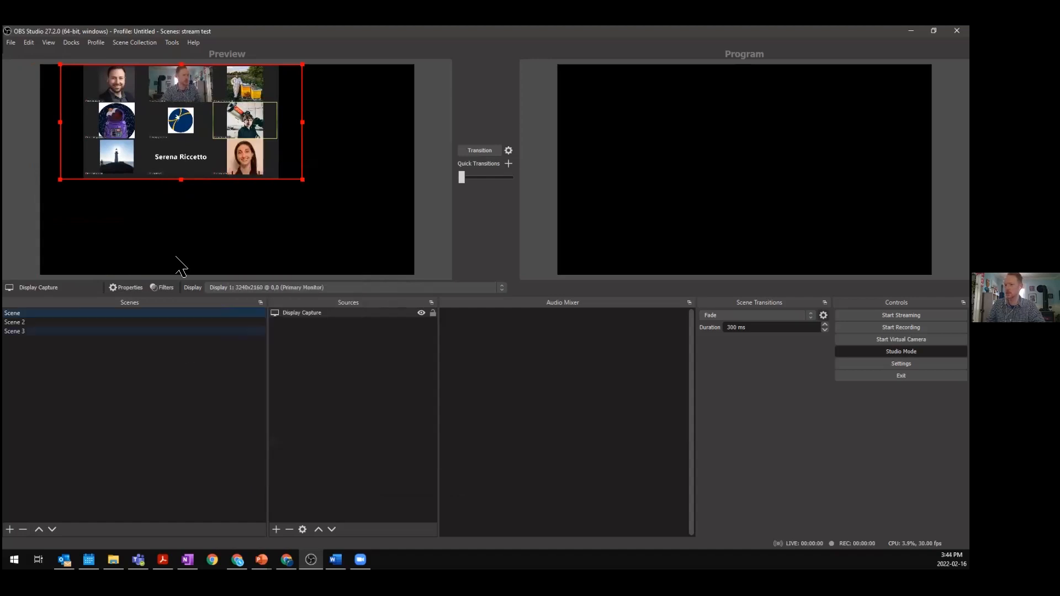
pyautogui.hotkey('ctrl', 'f')
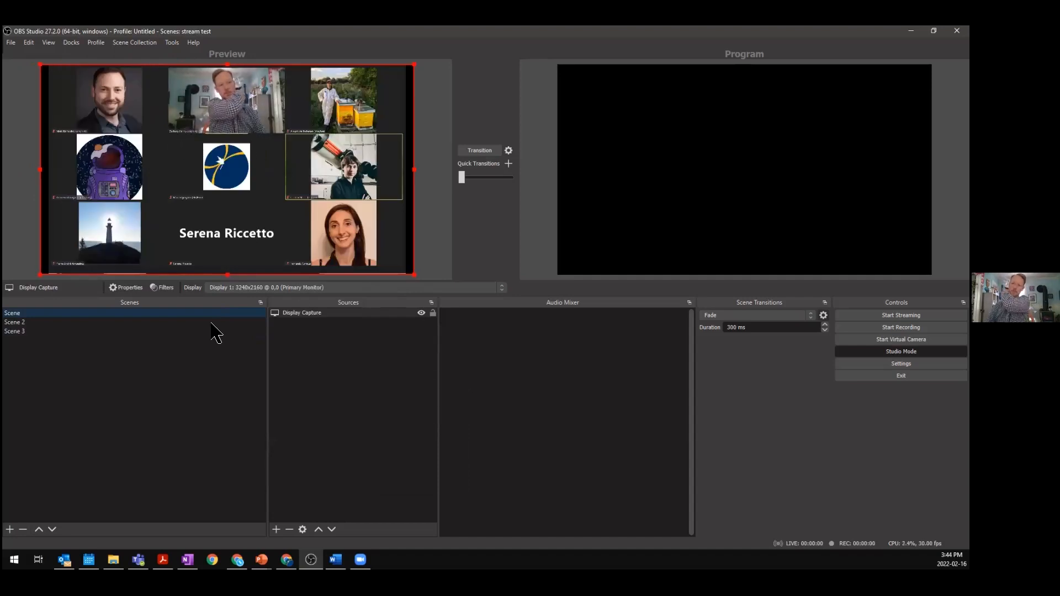
# - Rename the original scene to Full Zoom scene
pyautogui.rightClick(175, 308)
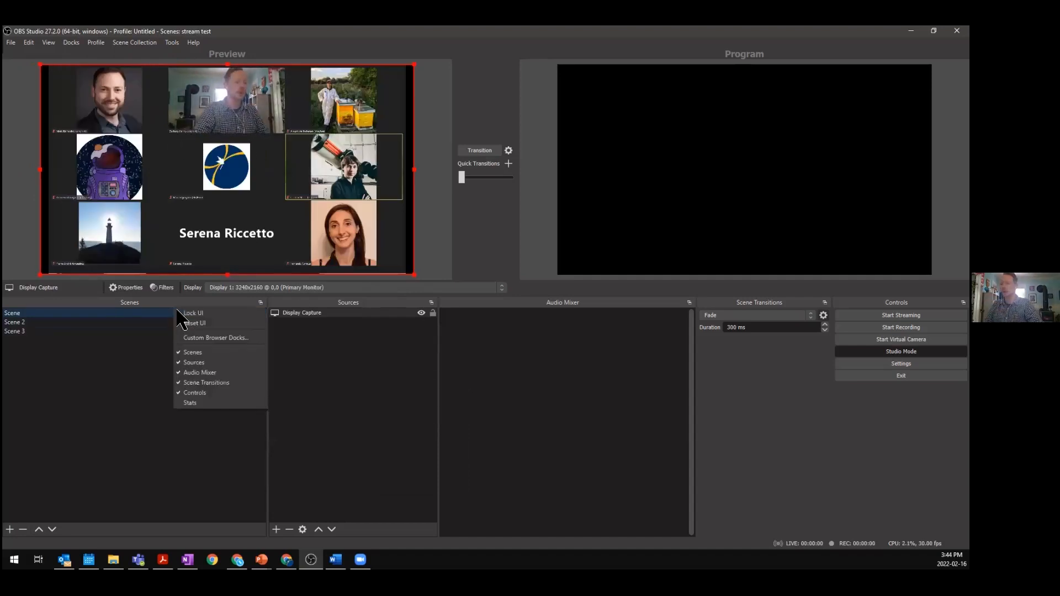
pyautogui.click(135, 350)
pyautogui.rightClick(130, 314)
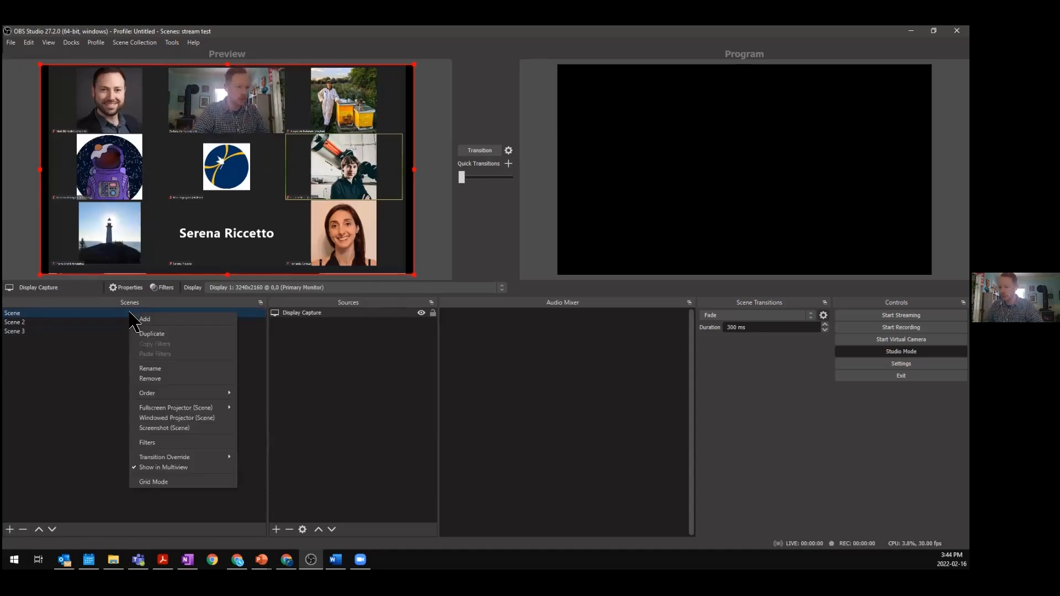
pyautogui.click(164, 370)
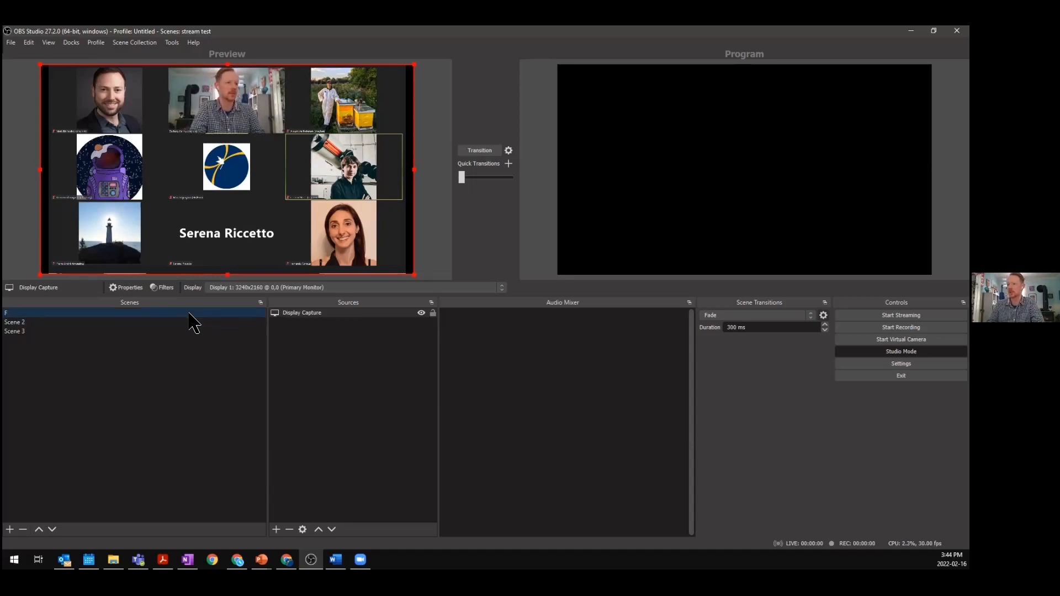
pyautogui.rightClick(84, 323)
pyautogui.click(143, 359)
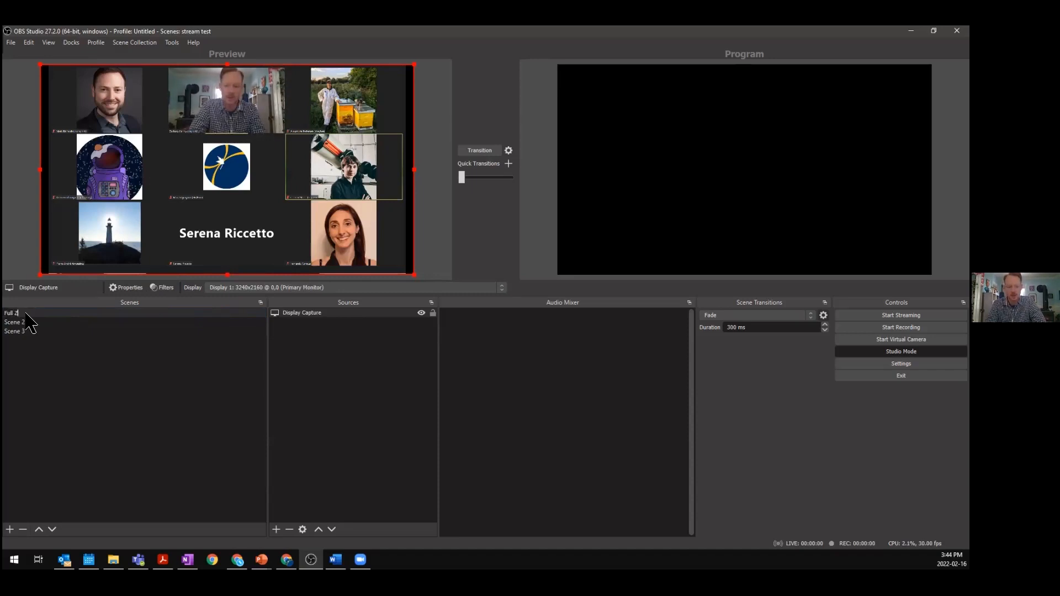
pyautogui.write('m sd')
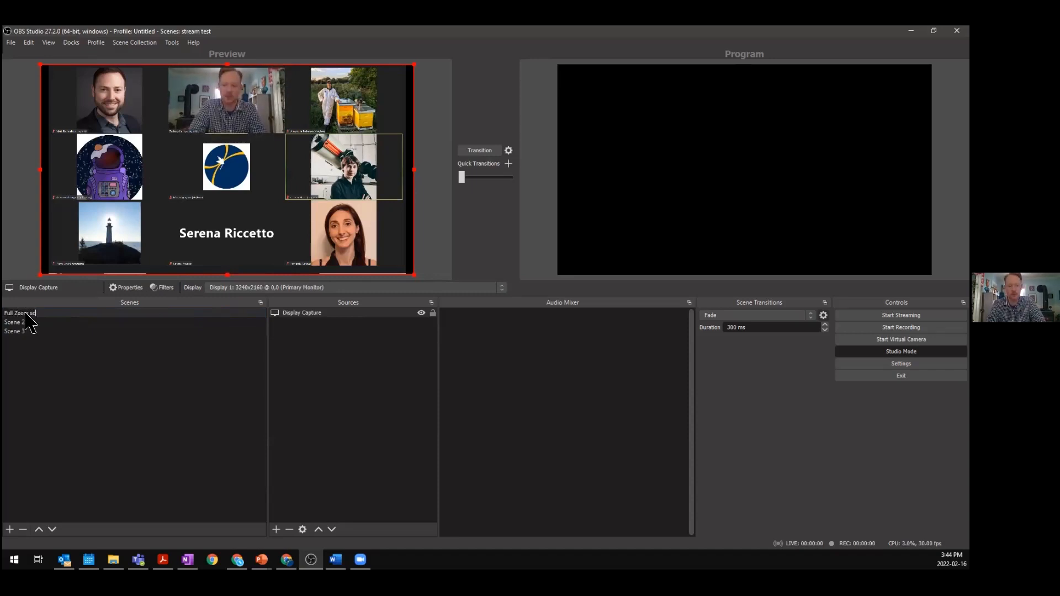
pyautogui.press('Return')
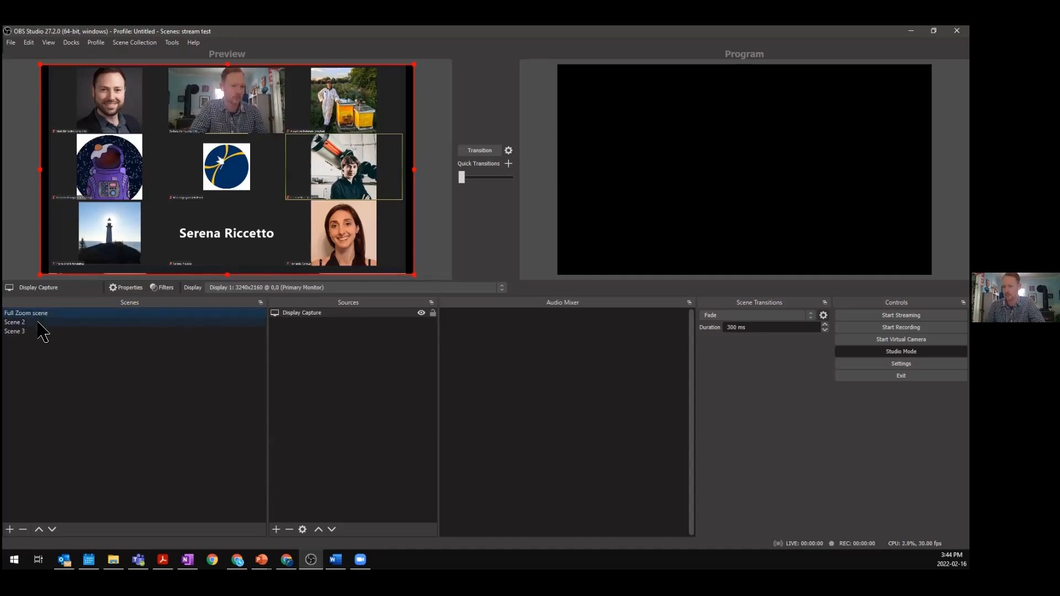
# - Rename Scene 2 to Speaker Only and select its display capture sources in the preview
pyautogui.click(34, 323)
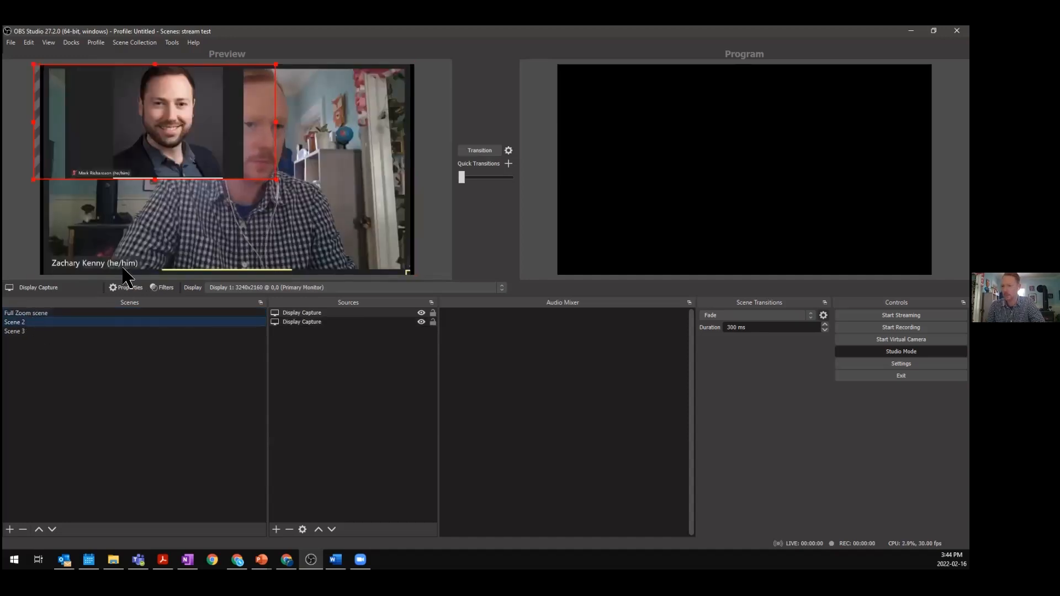
pyautogui.click(122, 331)
pyautogui.click(111, 321)
pyautogui.rightClick(103, 322)
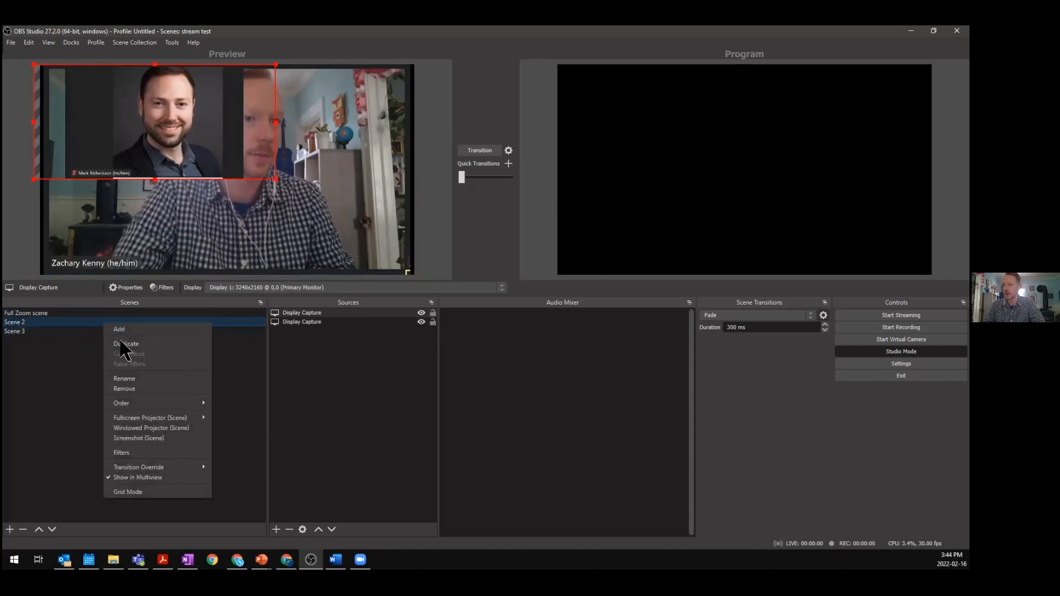
pyautogui.click(144, 377)
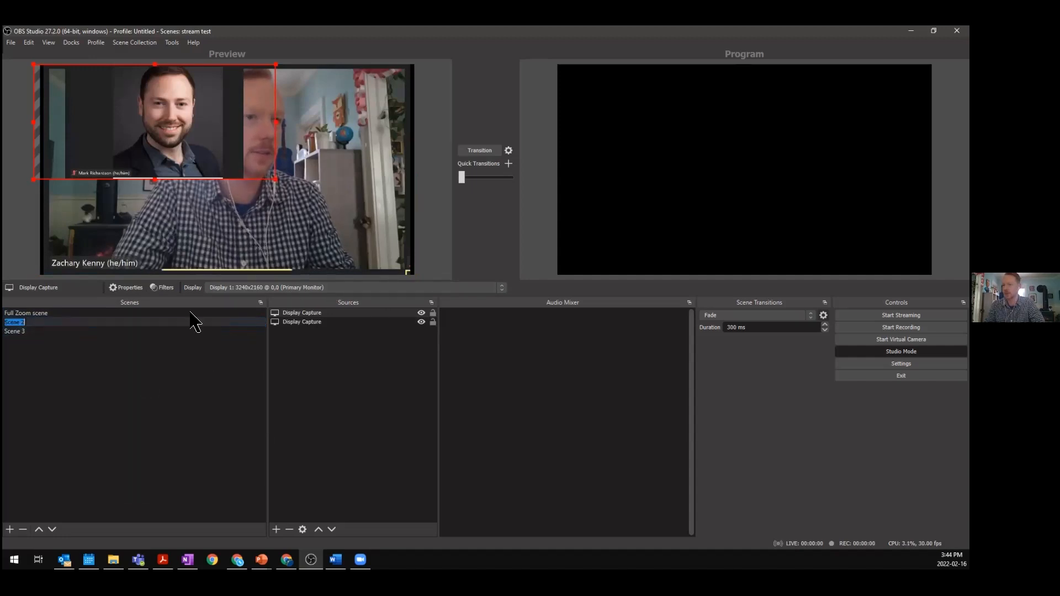
pyautogui.write('Speake')
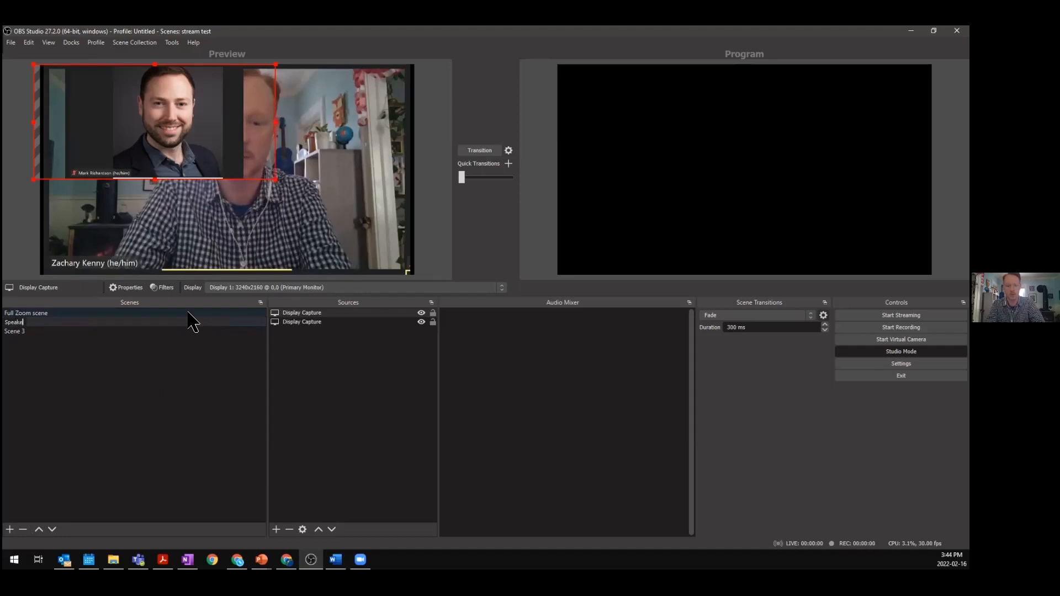
pyautogui.write('r Only')
pyautogui.press('Return')
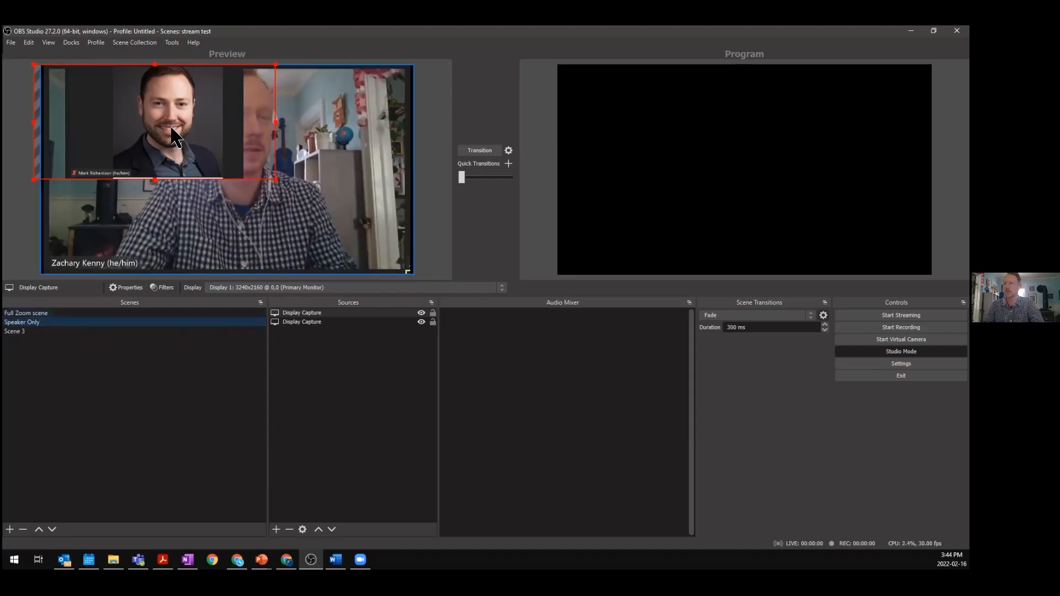
pyautogui.click(220, 132)
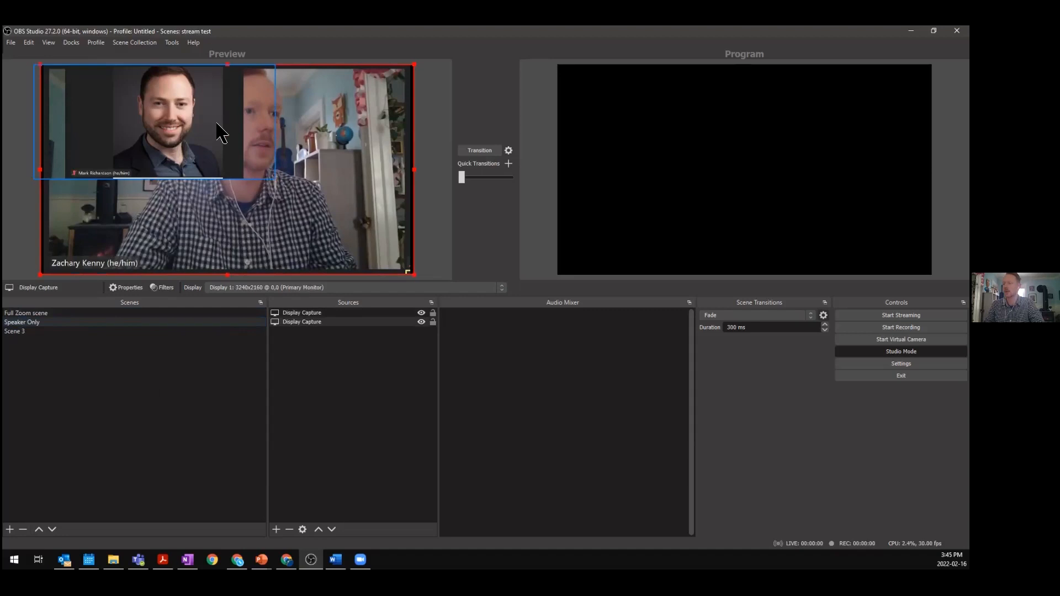
pyautogui.click(203, 121)
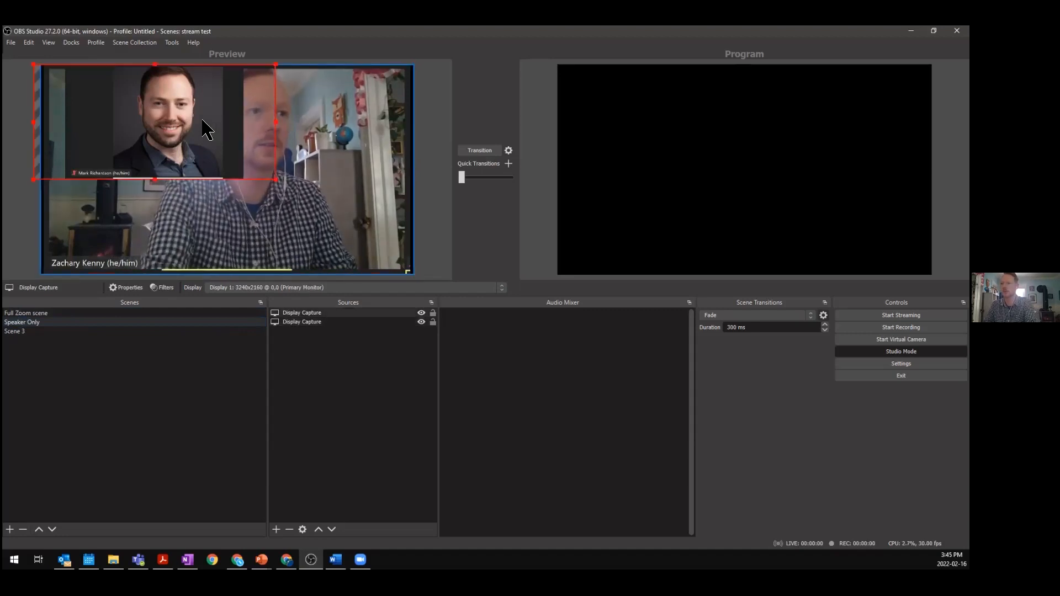
# - Remove the selected thumbnail display capture from the Speaker Only scene and confirm the removal
pyautogui.press('Delete')
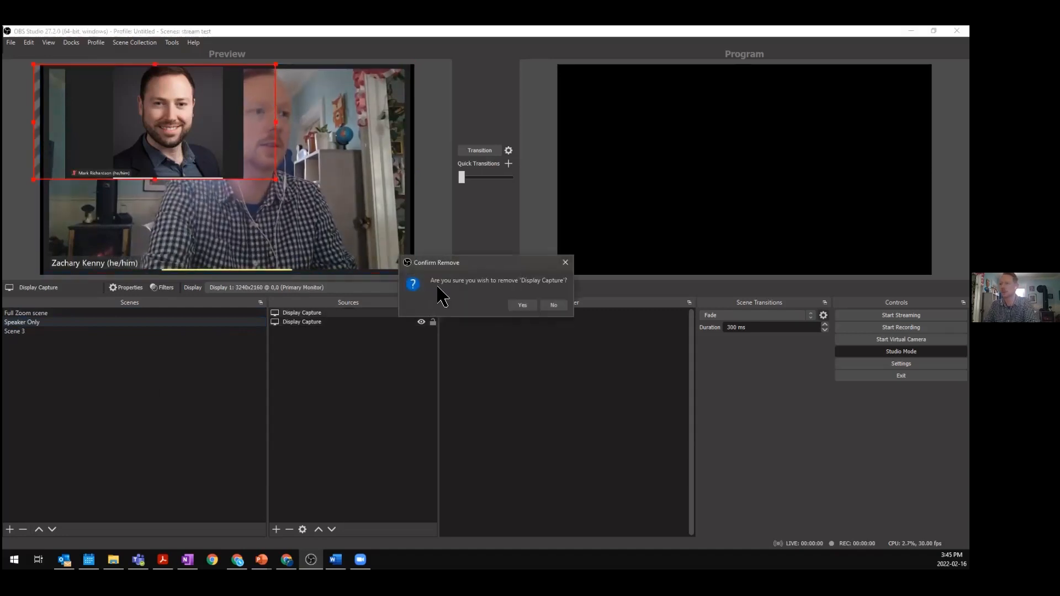
pyautogui.click(519, 306)
# - Rename Scene 3 to Speaker with Thumbnail
pyautogui.click(107, 333)
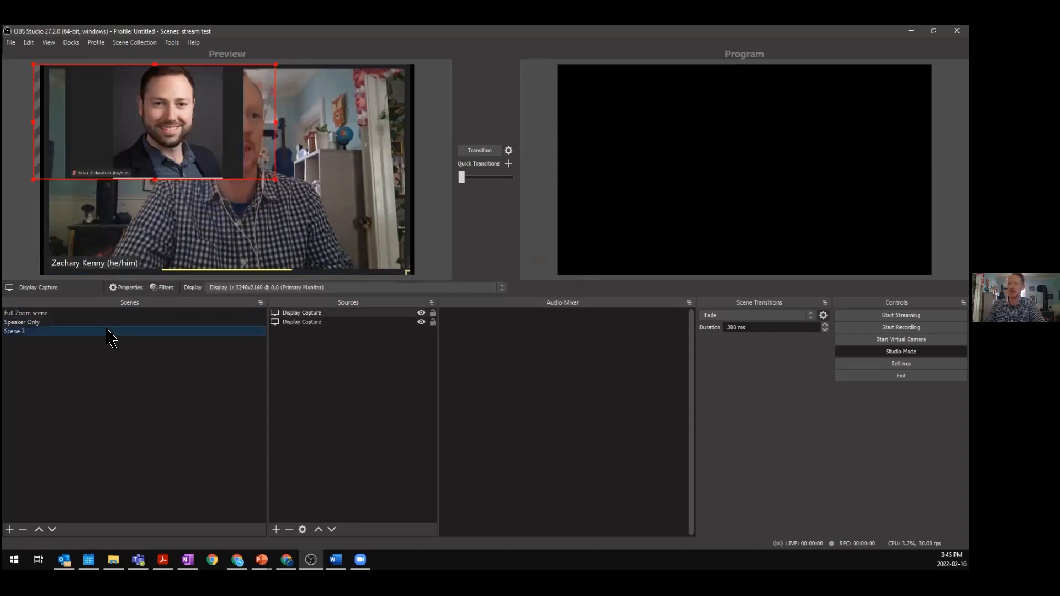
pyautogui.rightClick(125, 332)
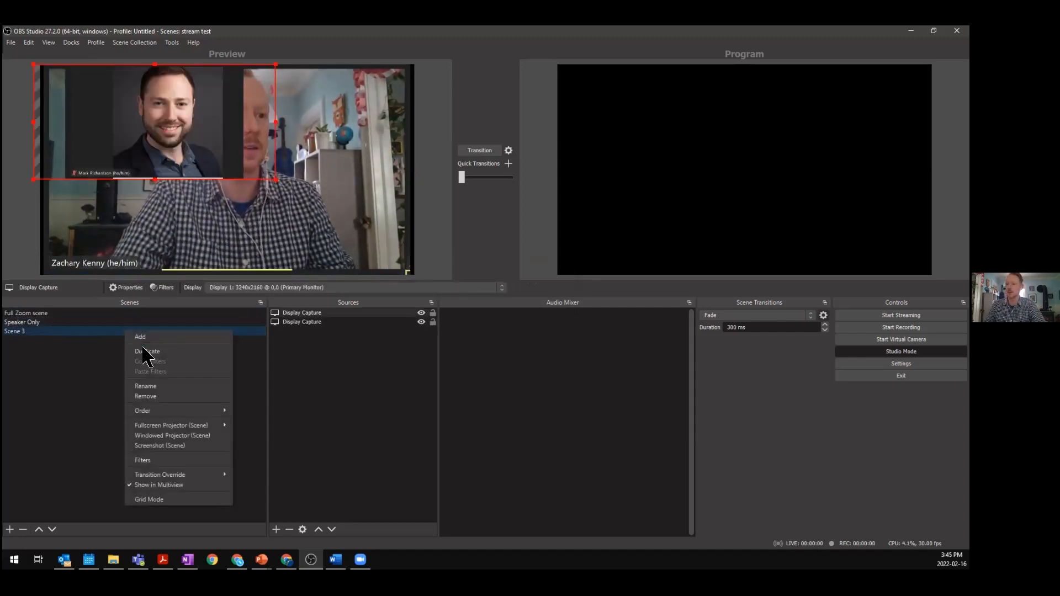
pyautogui.click(155, 388)
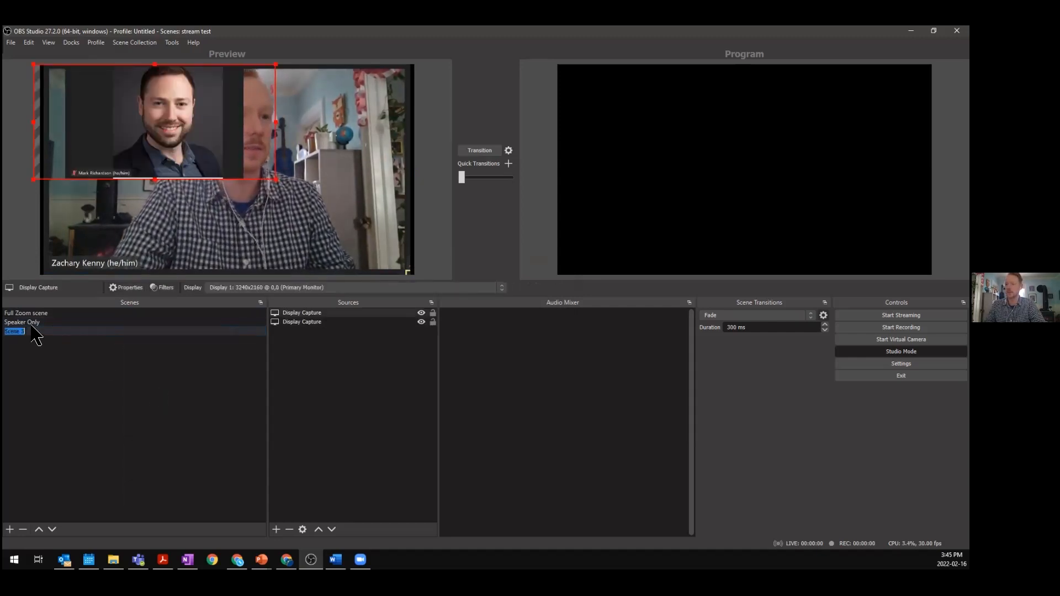
pyautogui.write('Speaker wi')
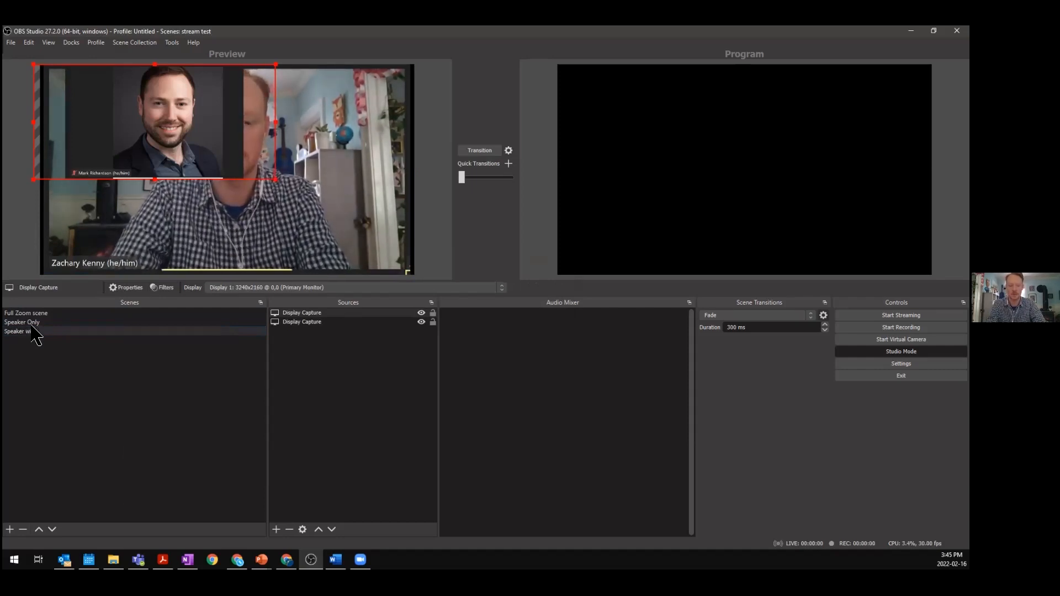
pyautogui.write('th Thumbnail')
pyautogui.press('Return')
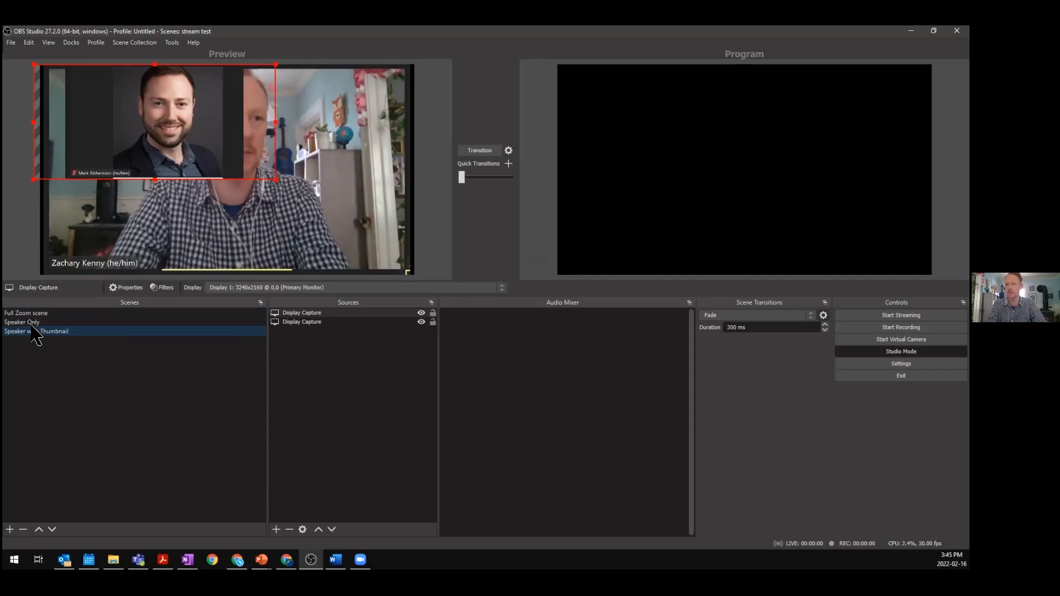
# - Shrink the thumbnail capture into the top-left corner and shift the speaker capture slightly right
pyautogui.moveTo(166, 113); pyautogui.dragTo(121, 102)
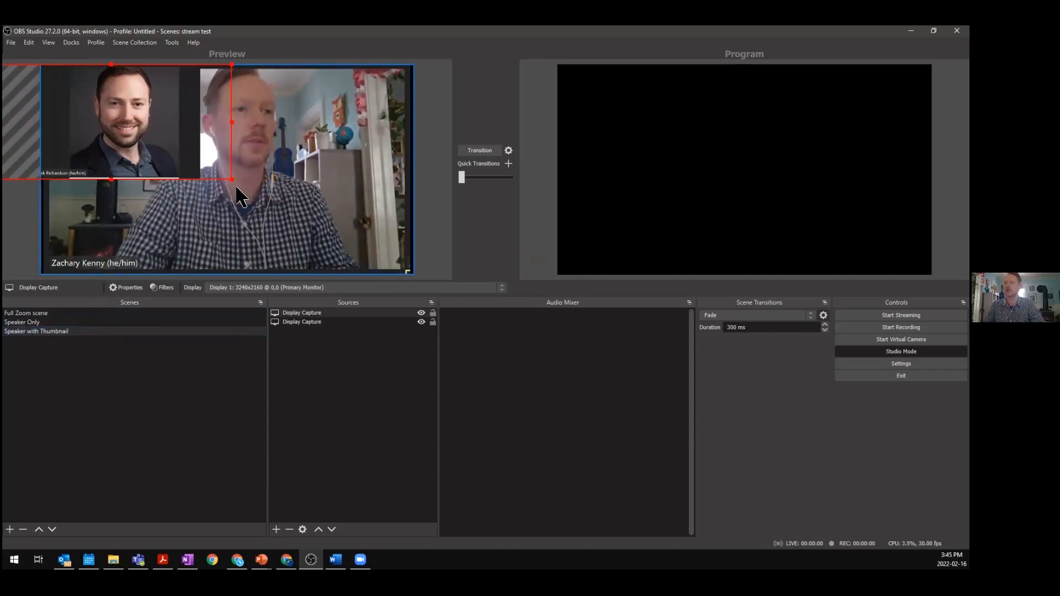
pyautogui.moveTo(232, 181); pyautogui.dragTo(171, 160)
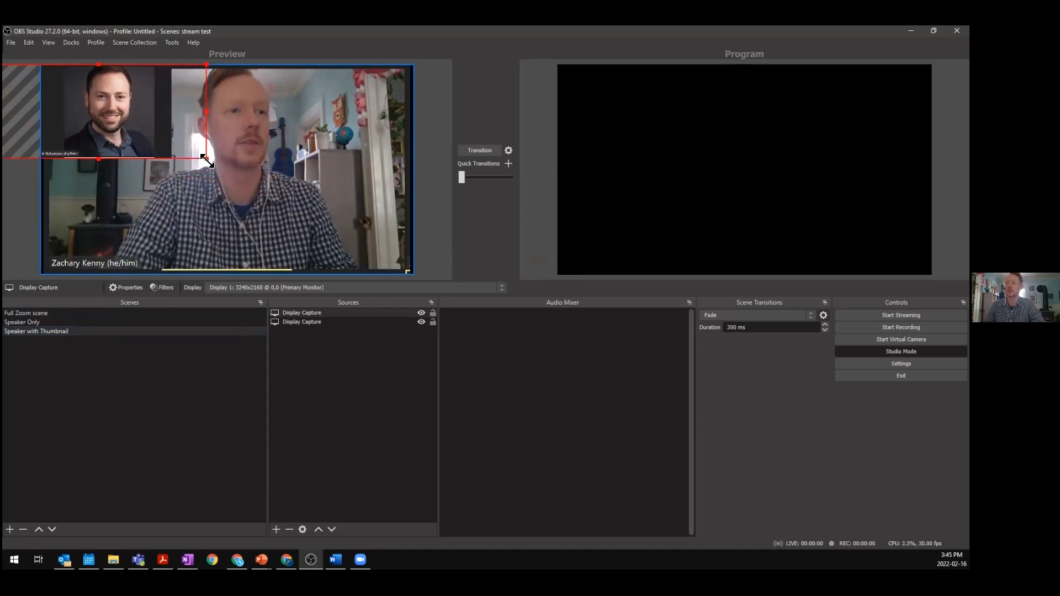
pyautogui.click(286, 210)
pyautogui.moveTo(293, 205); pyautogui.dragTo(310, 201)
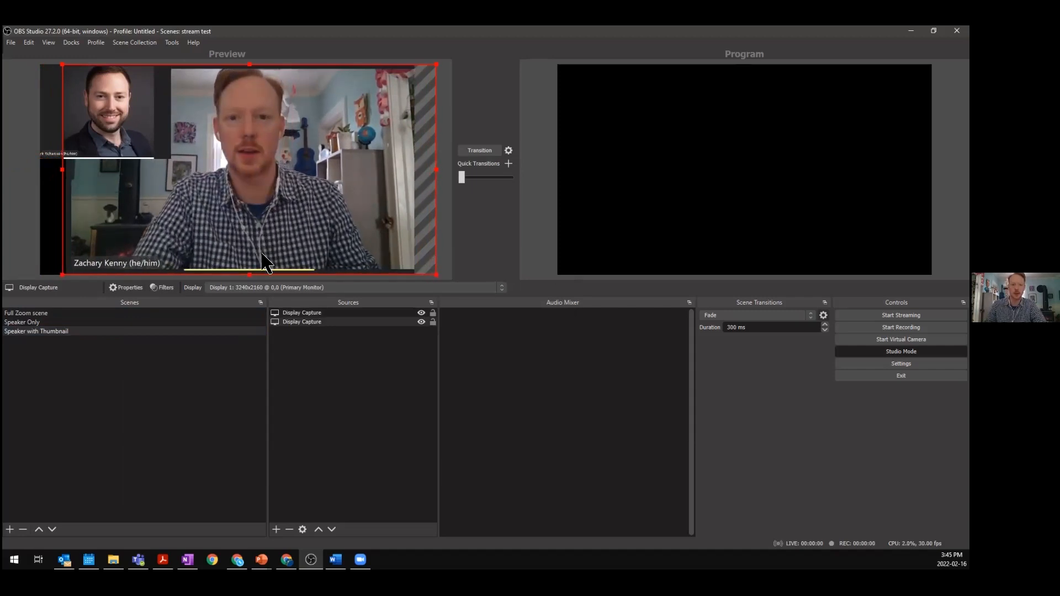
# - Duplicate the Speaker with Thumbnail scene and rename the copy Slides with speaker thumbnail
pyautogui.rightClick(84, 335)
pyautogui.click(108, 356)
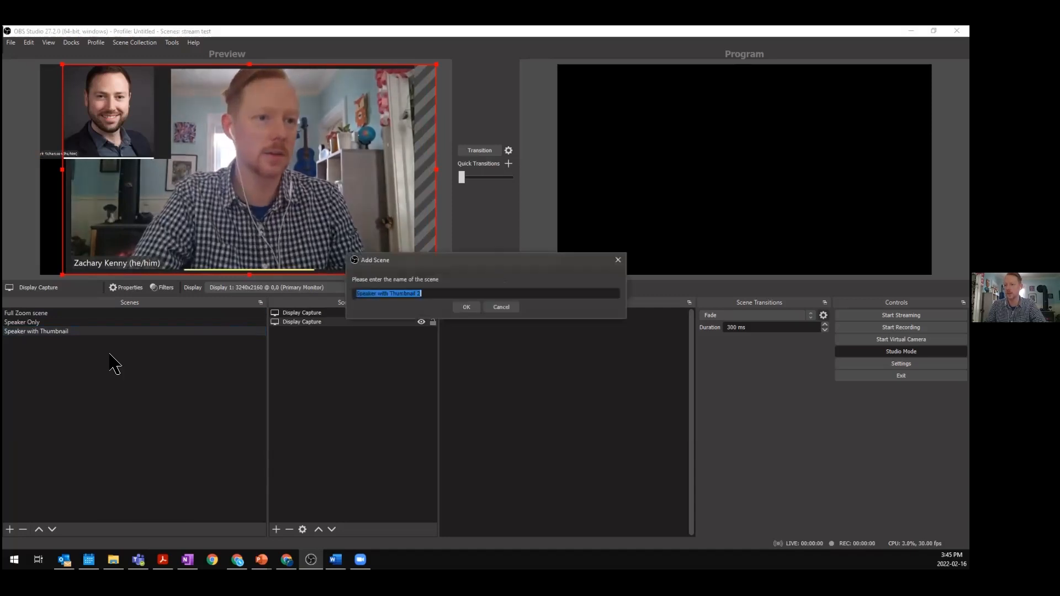
pyautogui.click(467, 308)
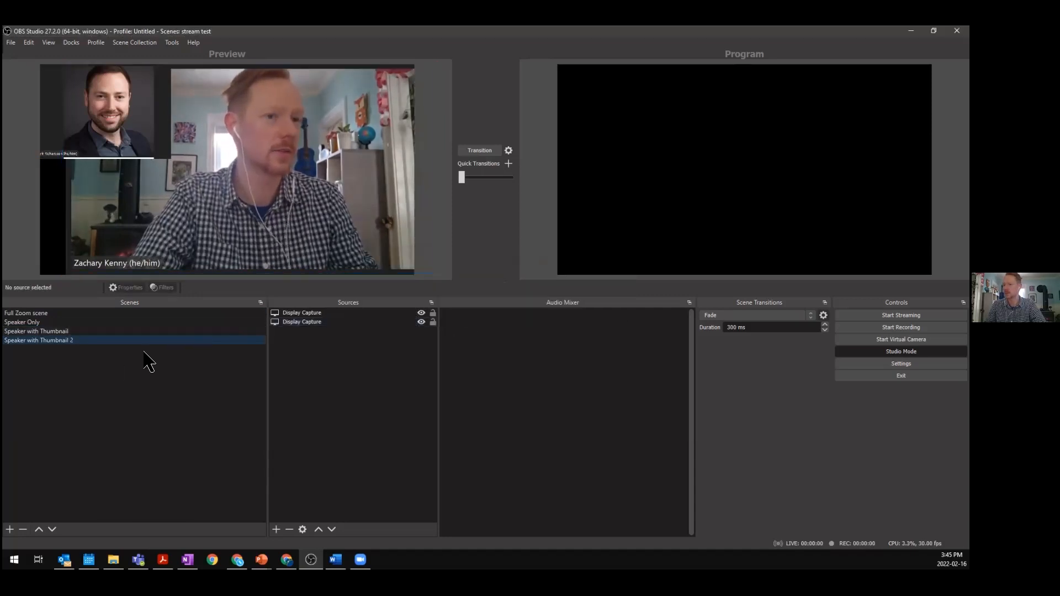
pyautogui.rightClick(75, 347)
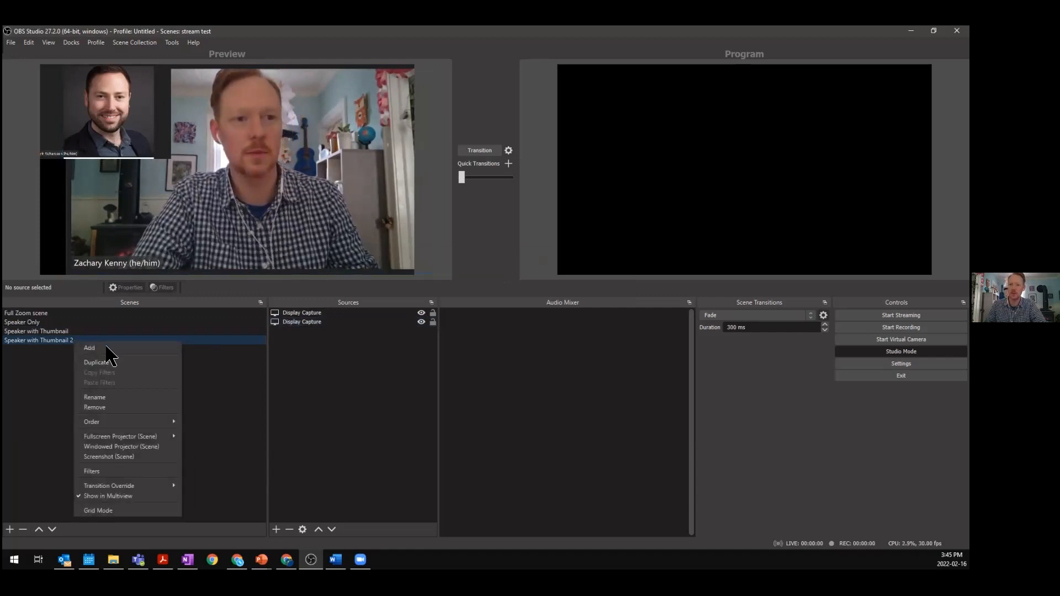
pyautogui.click(117, 395)
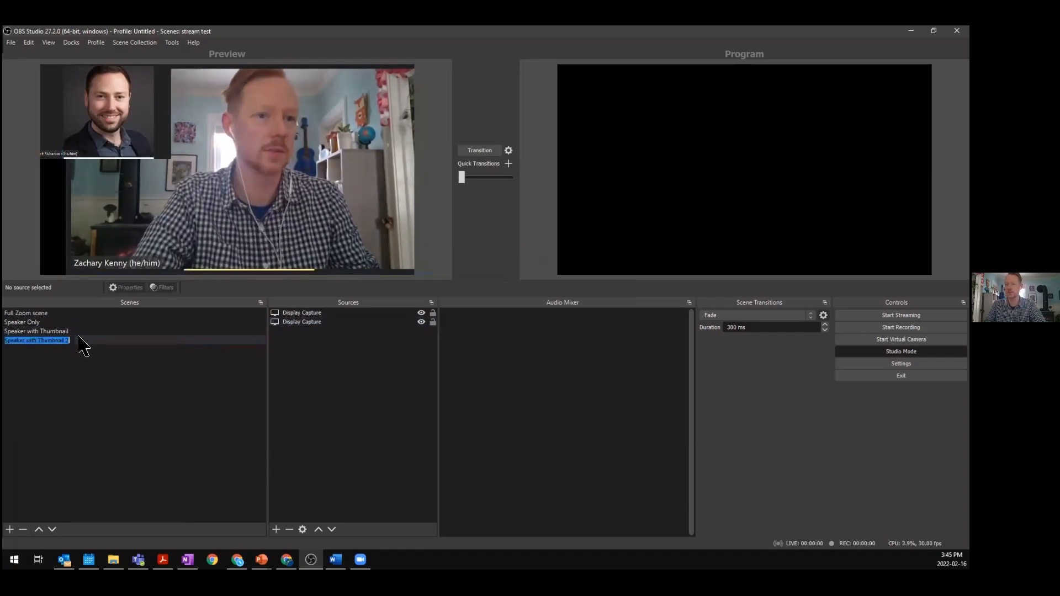
pyautogui.write('Slides')
pyautogui.write('wit')
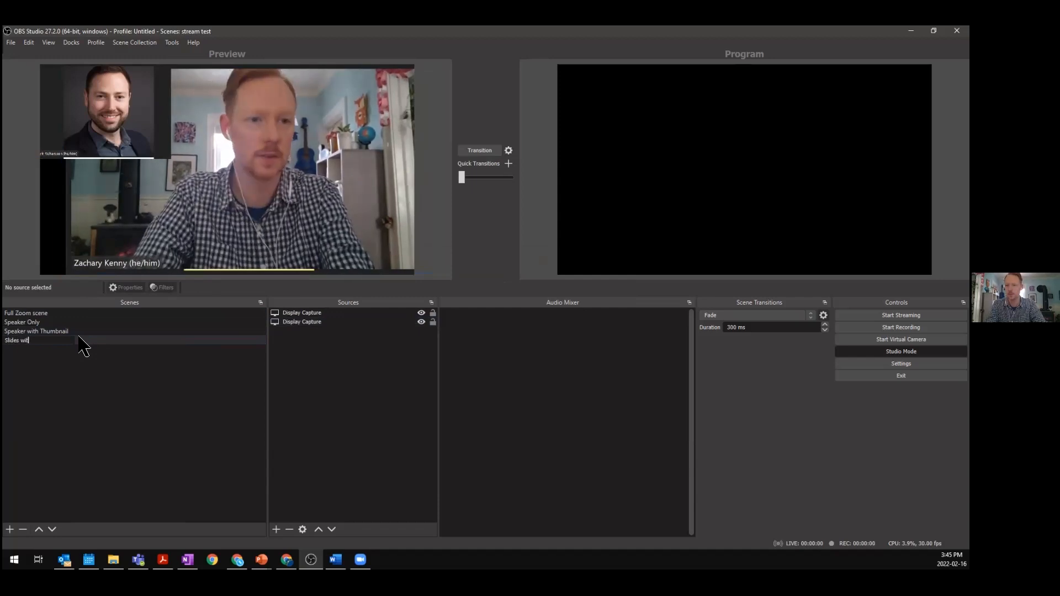
pyautogui.write('h speaker thumbna')
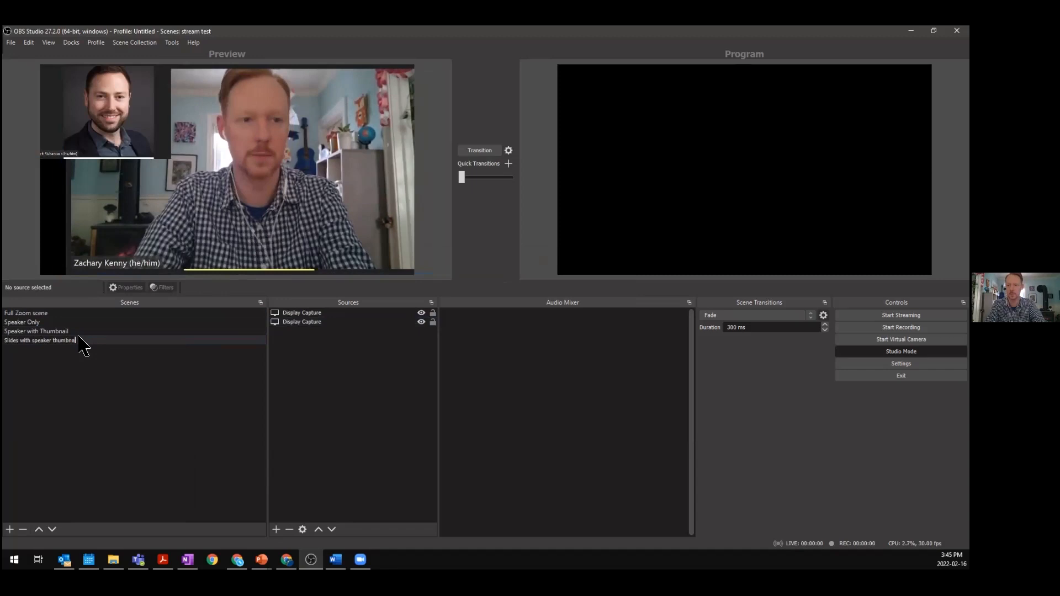
pyautogui.write('il')
pyautogui.press('Return')
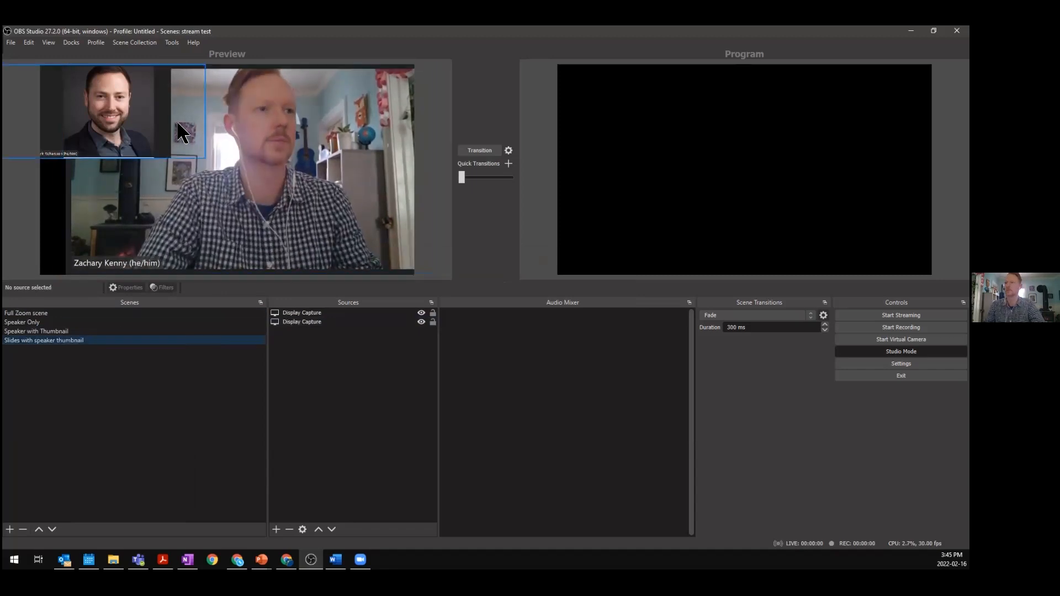
# - Enlarge the top-left gallery capture so it fills most of the canvas
pyautogui.moveTo(122, 99); pyautogui.dragTo(142, 100)
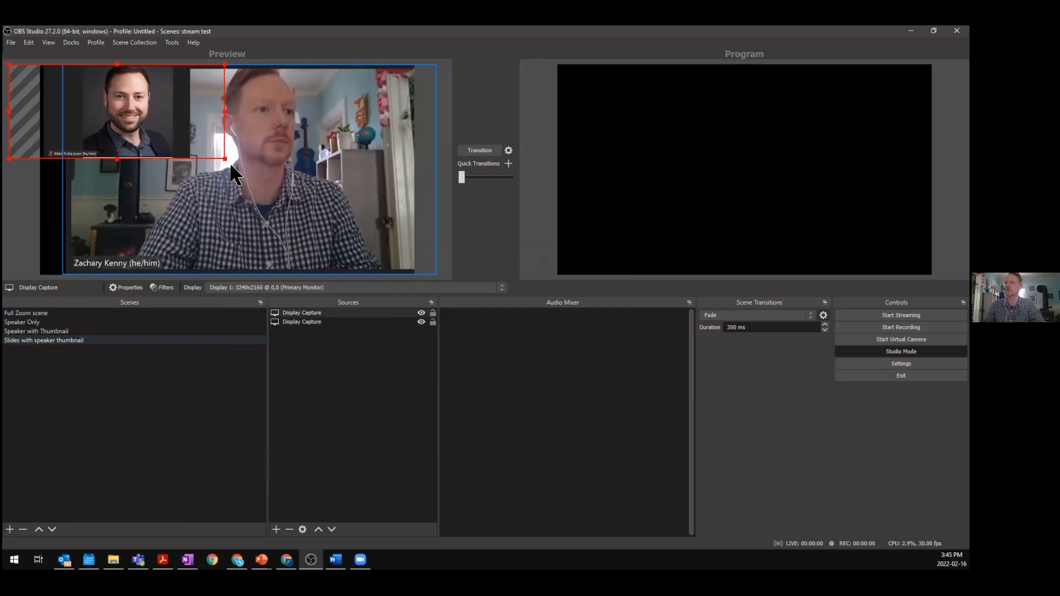
pyautogui.moveTo(223, 157); pyautogui.dragTo(389, 269)
pyautogui.moveTo(300, 214); pyautogui.dragTo(291, 205)
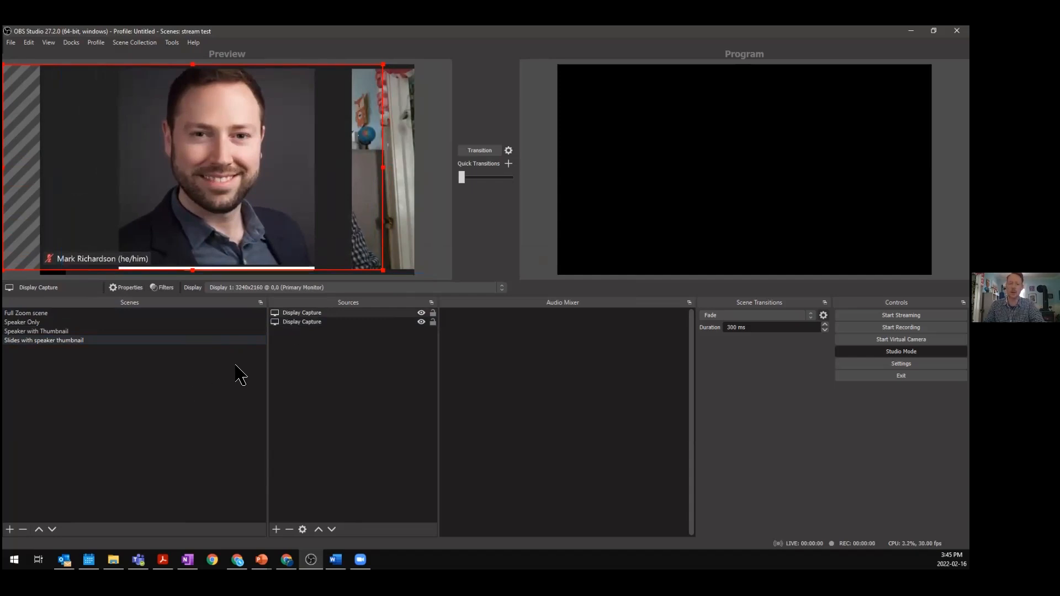
# - Shrink the speaker display capture into a small thumbnail in the bottom-right corner
pyautogui.click(296, 322)
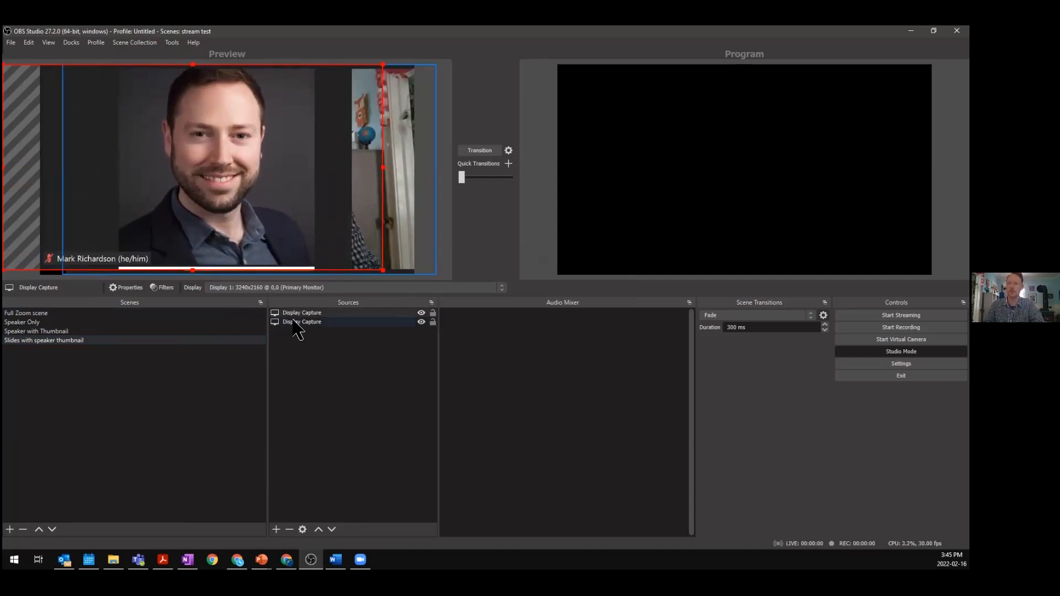
pyautogui.click(343, 313)
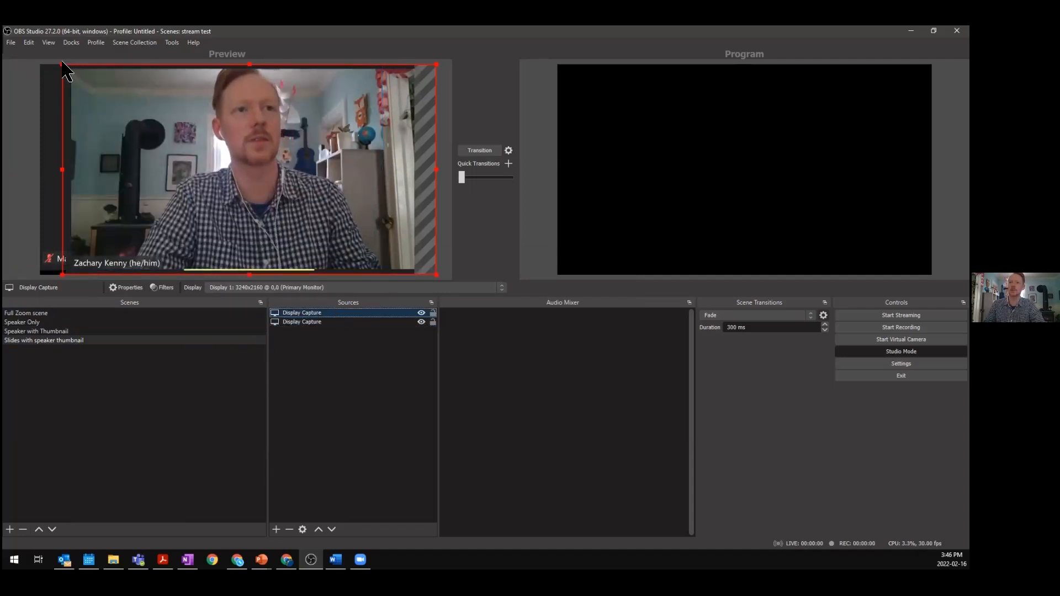
pyautogui.moveTo(62, 61); pyautogui.dragTo(287, 170)
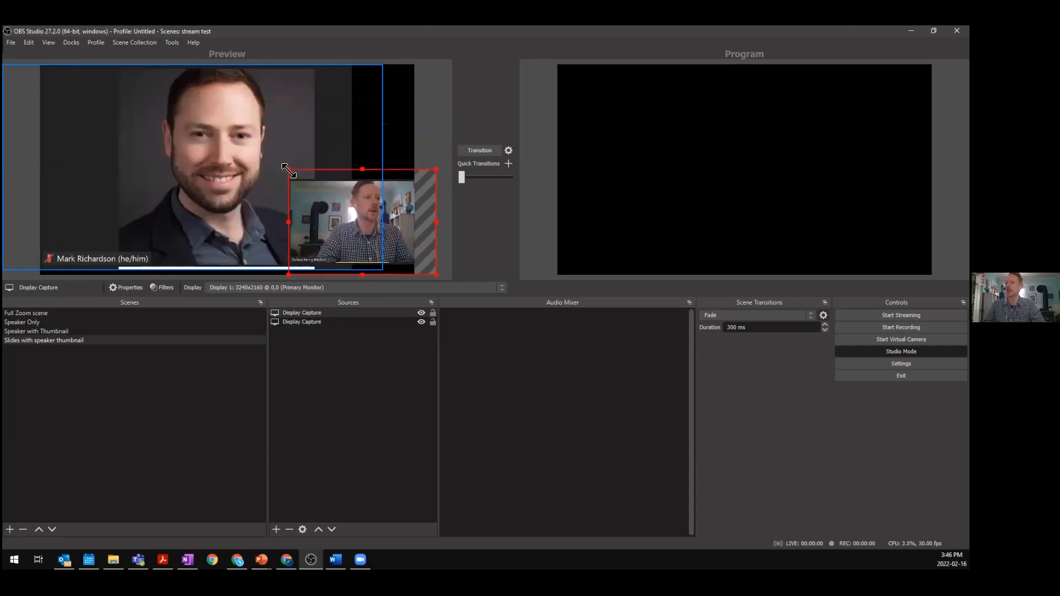
pyautogui.moveTo(334, 221); pyautogui.dragTo(336, 222)
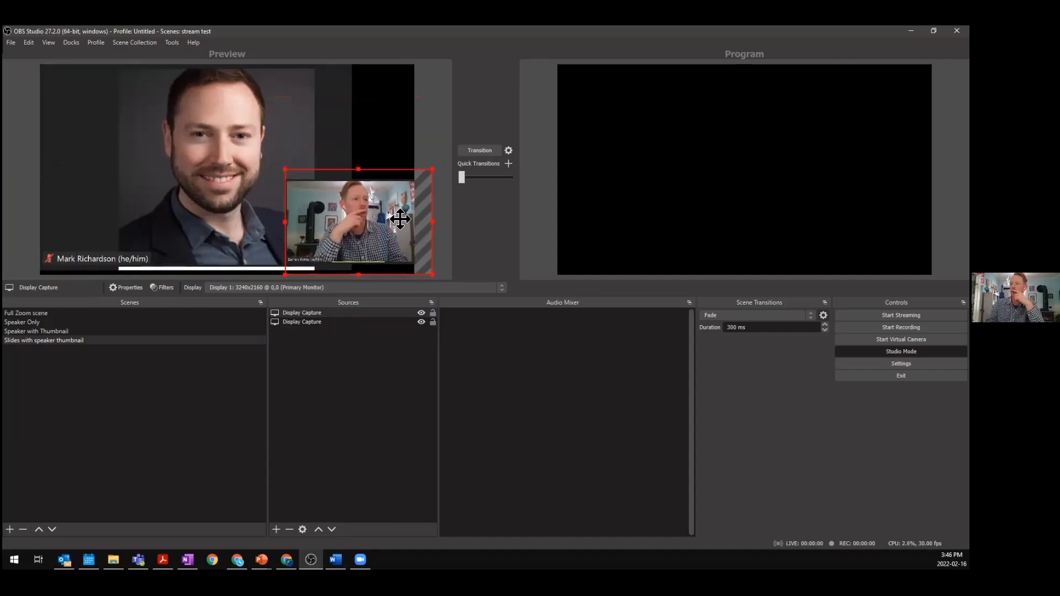
pyautogui.moveTo(399, 217); pyautogui.dragTo(407, 219)
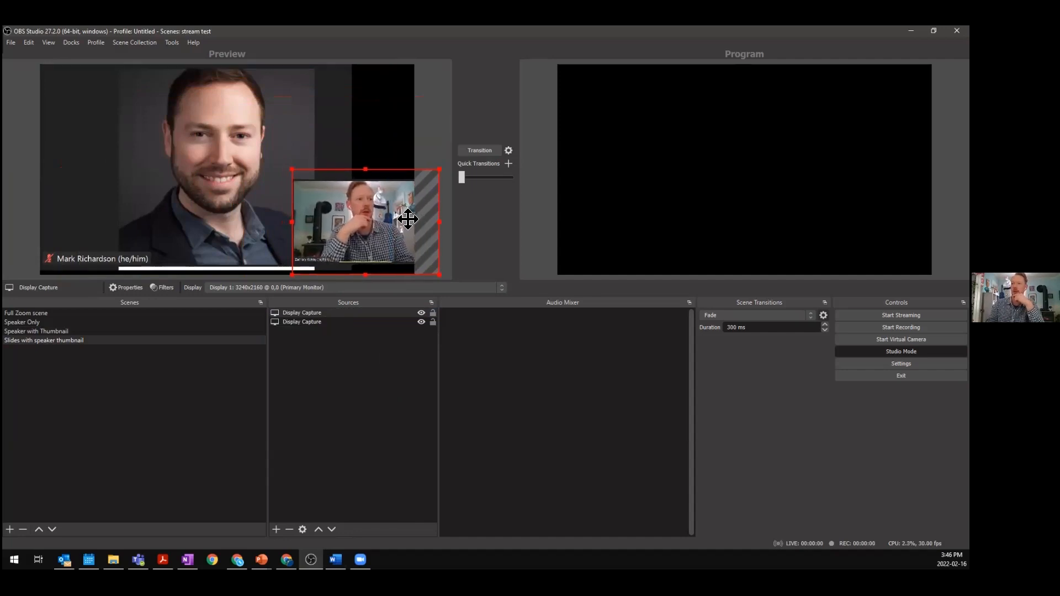
pyautogui.click(376, 414)
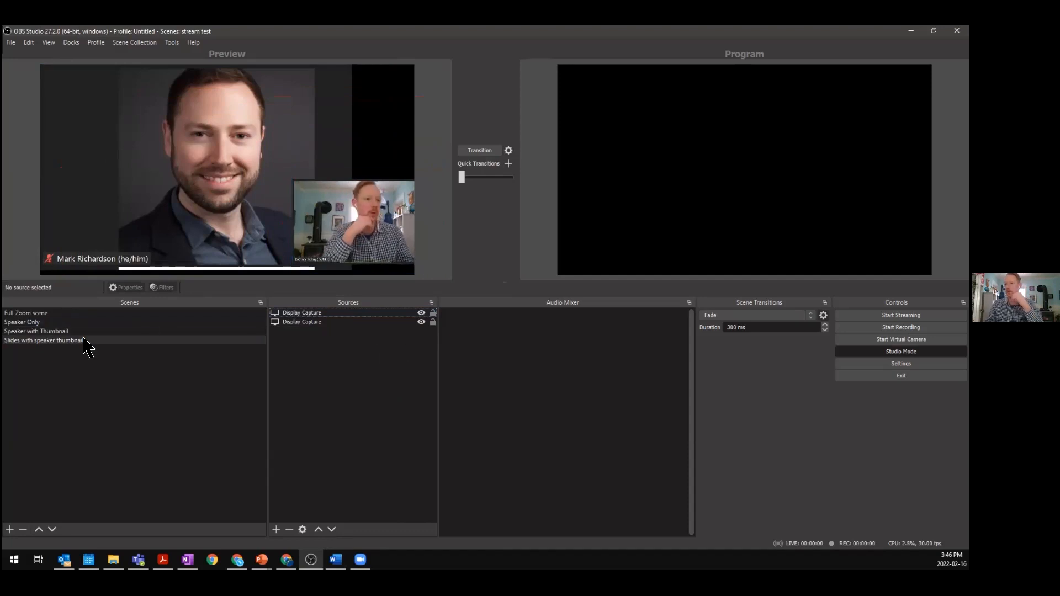
# - Review the Speaker Only, Speaker with Thumbnail and Slides with speaker thumbnail scenes in turn
pyautogui.click(74, 323)
pyautogui.click(75, 331)
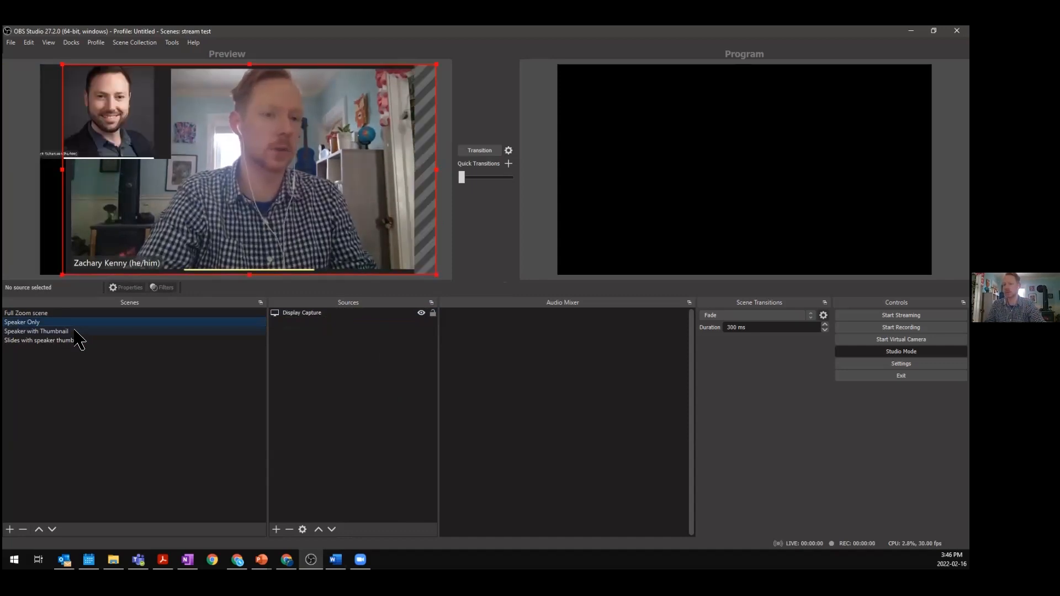
pyautogui.click(86, 341)
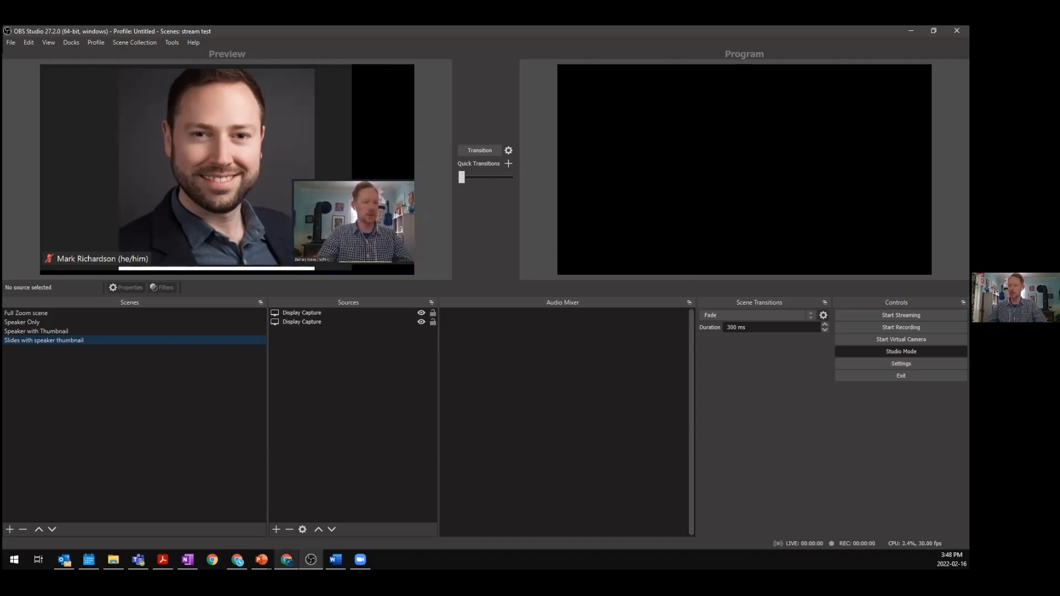
pyautogui.click(286, 560)
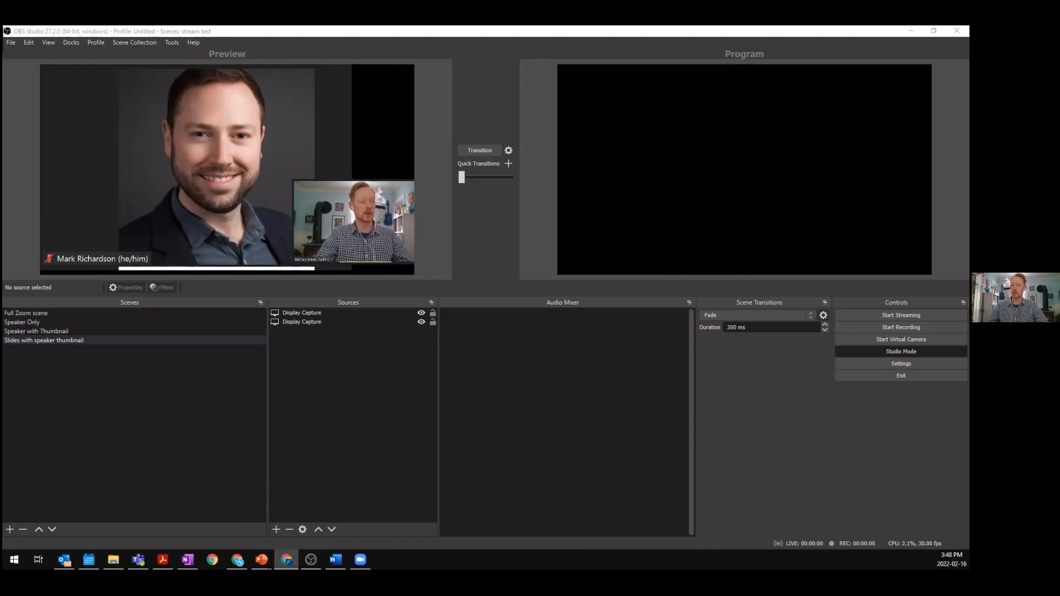
pyautogui.moveTo(287, 559)
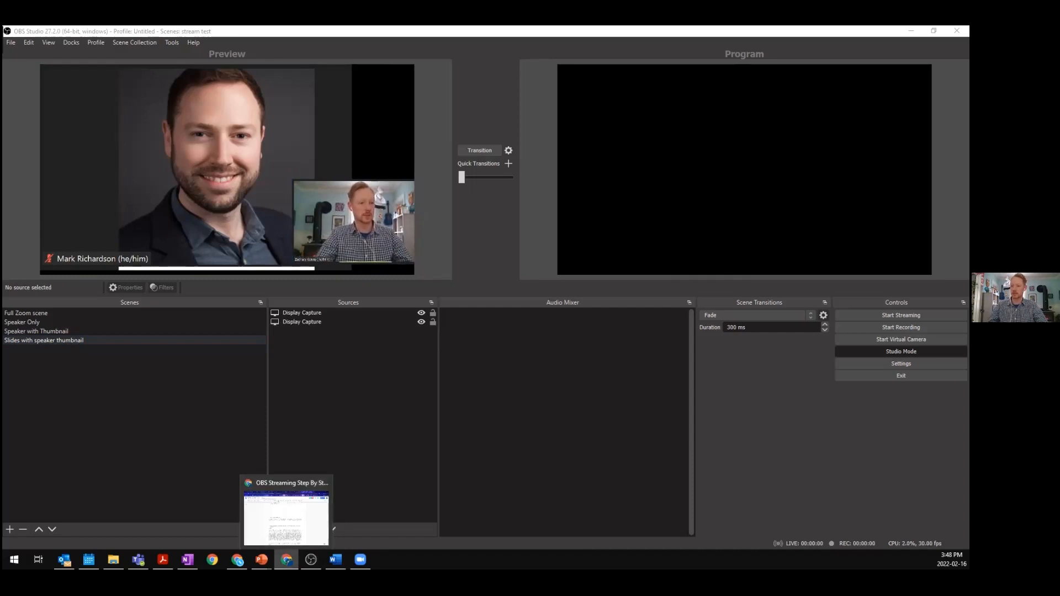
pyautogui.click(286, 560)
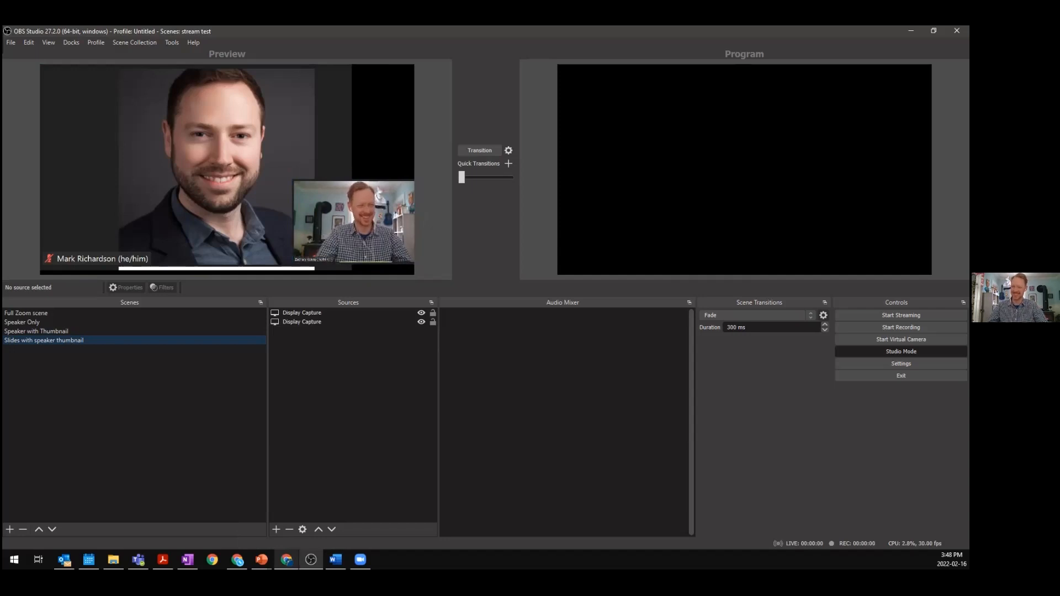
pyautogui.click(286, 559)
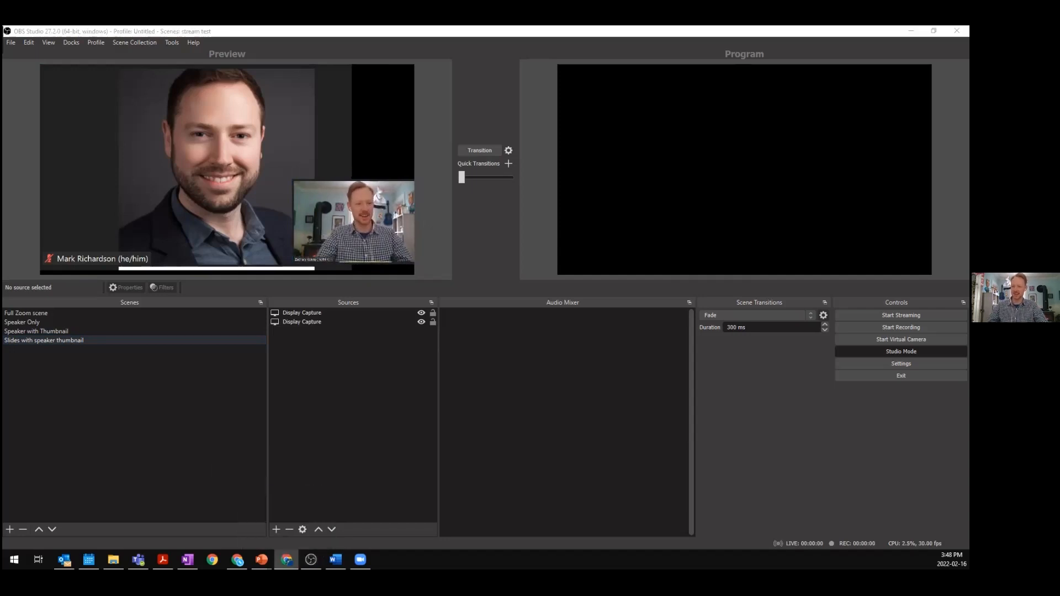
pyautogui.click(286, 560)
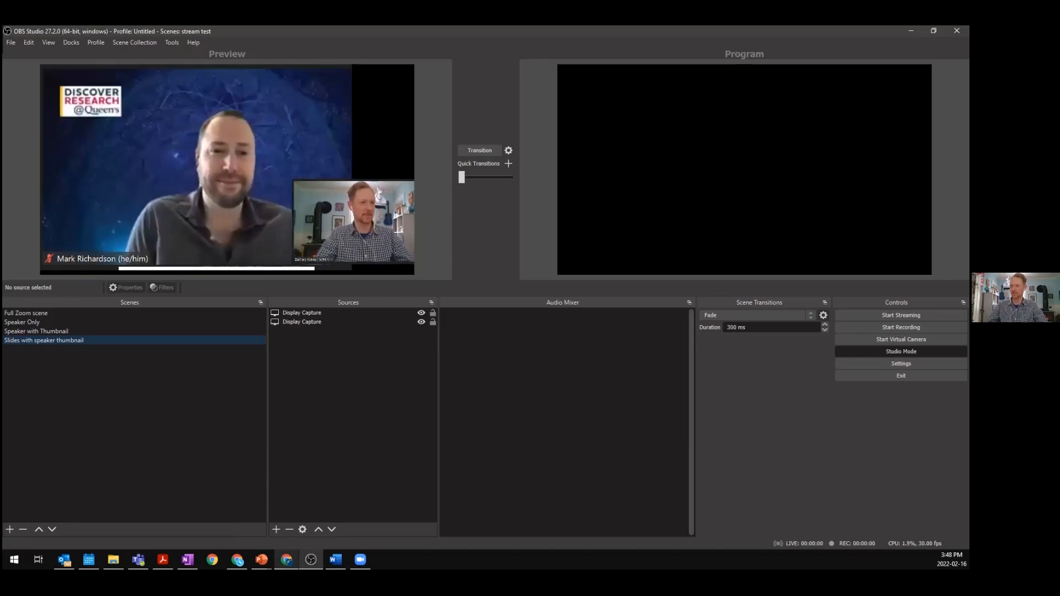
pyautogui.click(287, 559)
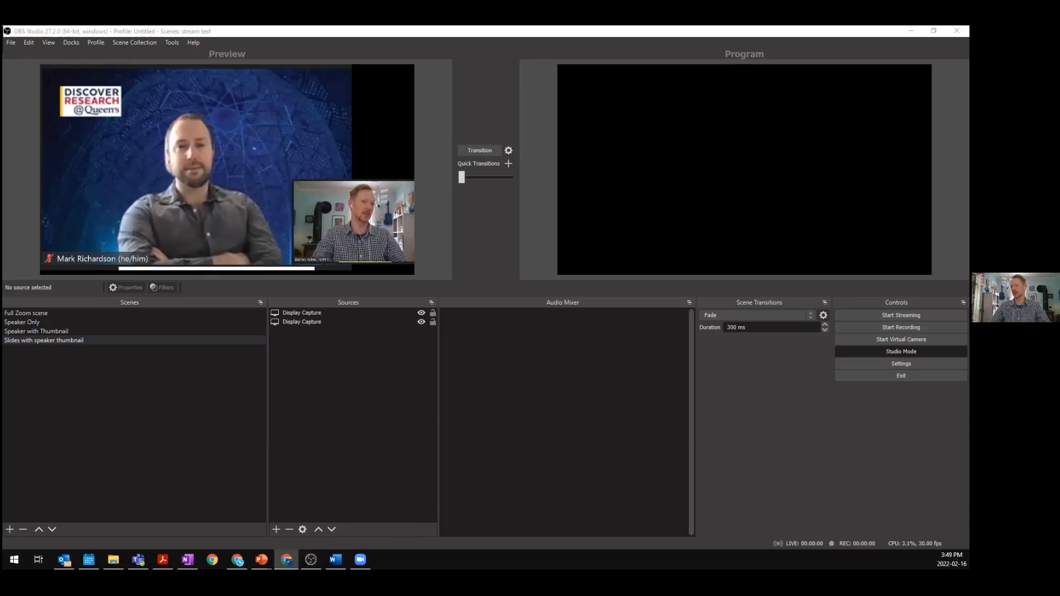
pyautogui.click(286, 560)
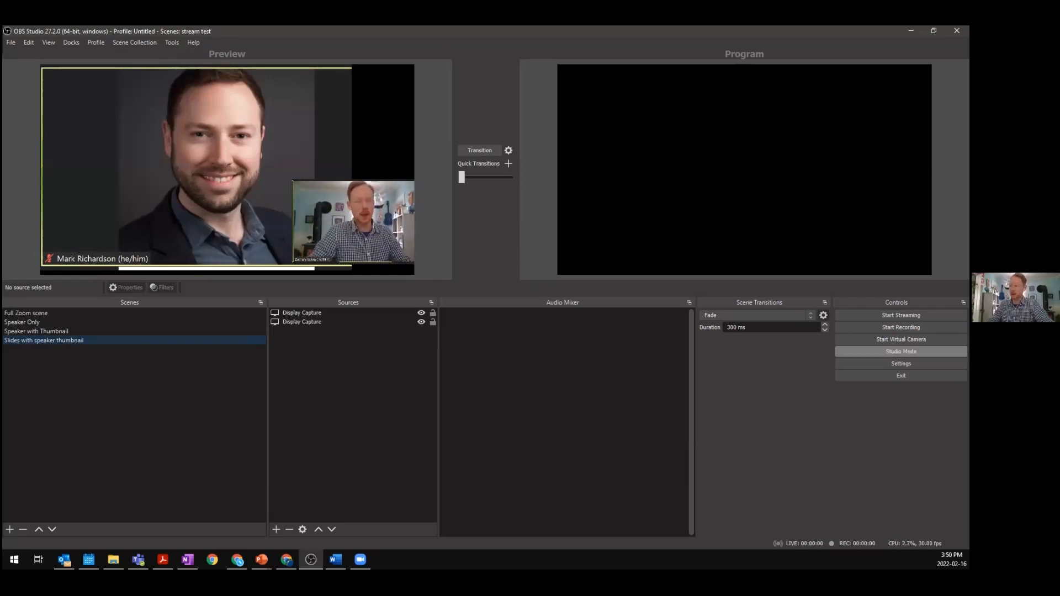
# - Open the settings, check the Stream and Output pages, and set the streaming service to YouTube - RTMPS
pyautogui.click(901, 363)
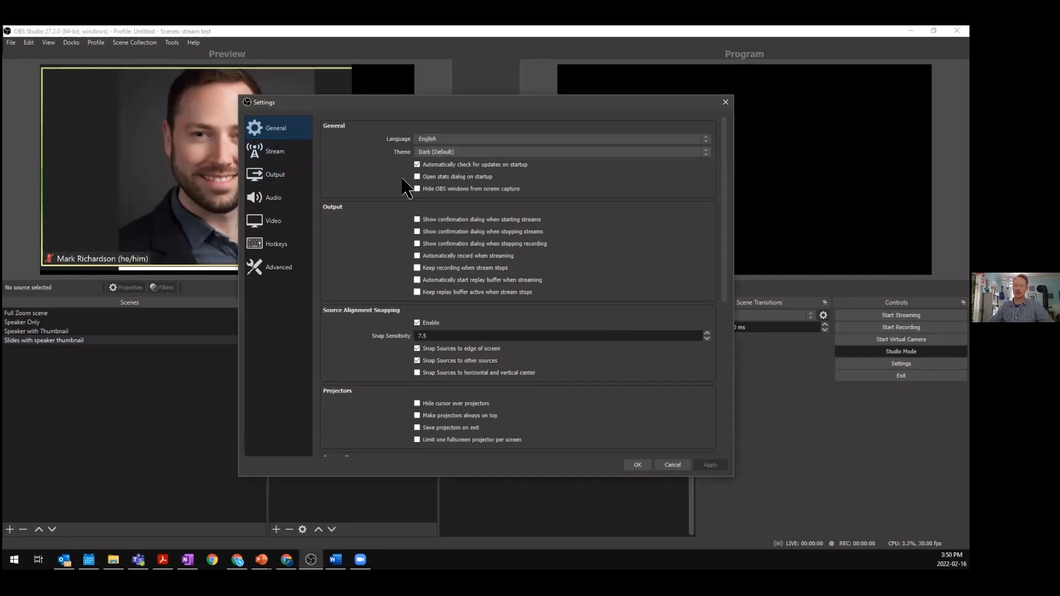
pyautogui.click(291, 158)
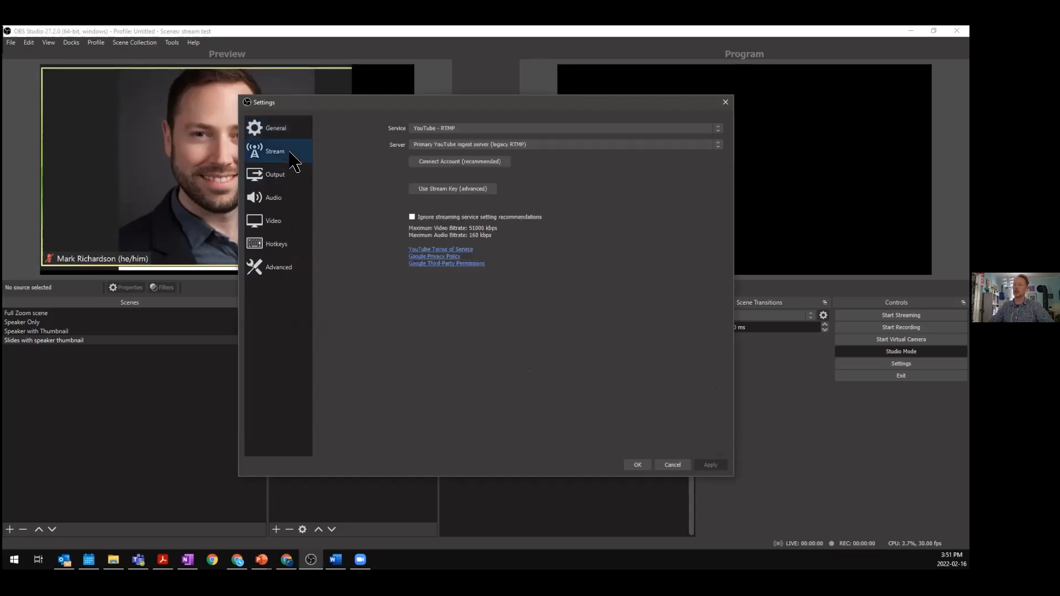
pyautogui.click(283, 179)
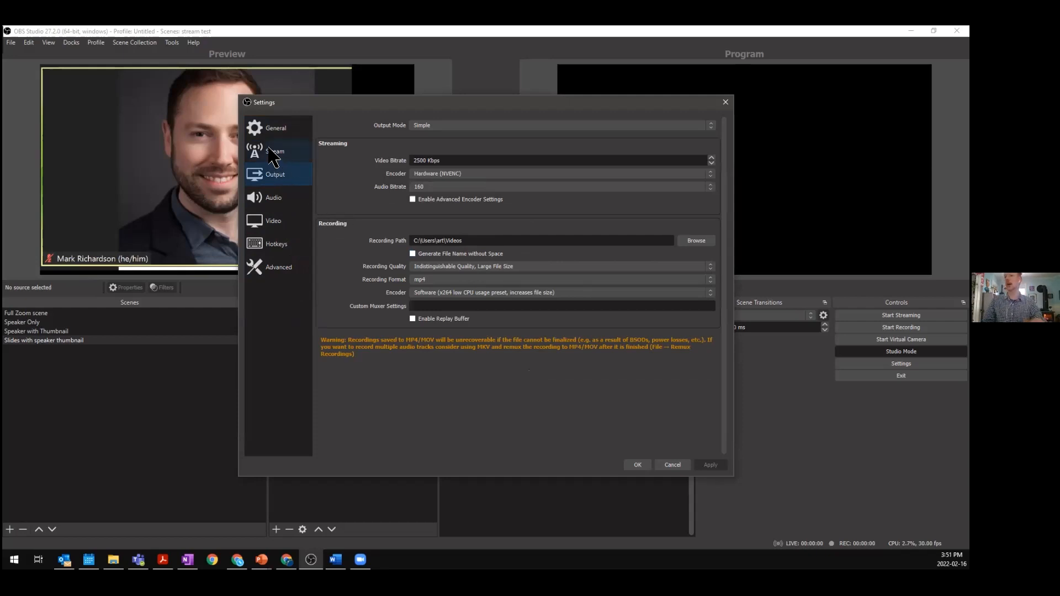
pyautogui.click(283, 157)
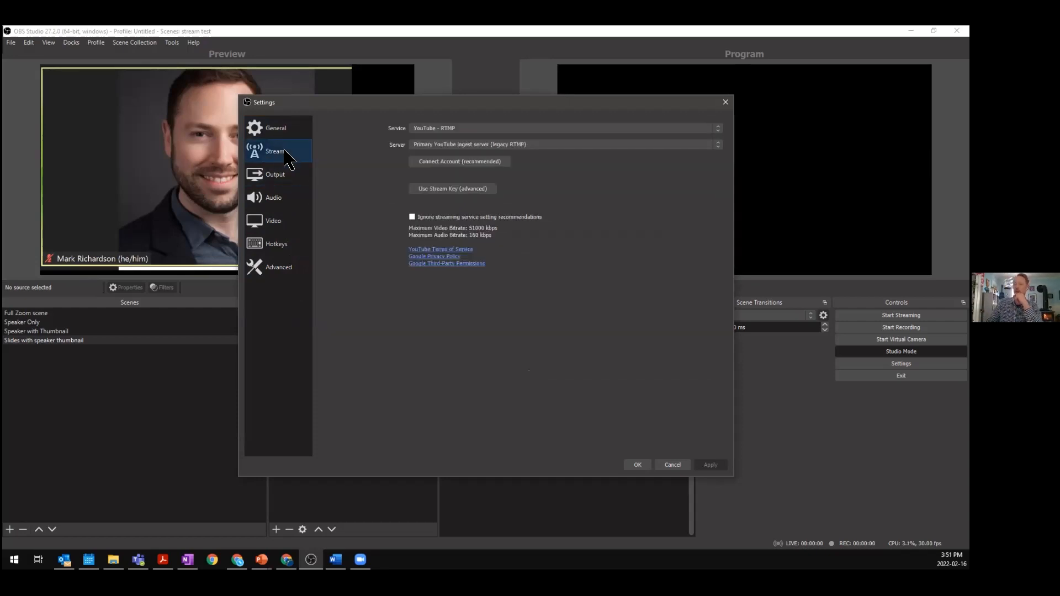
pyautogui.click(456, 130)
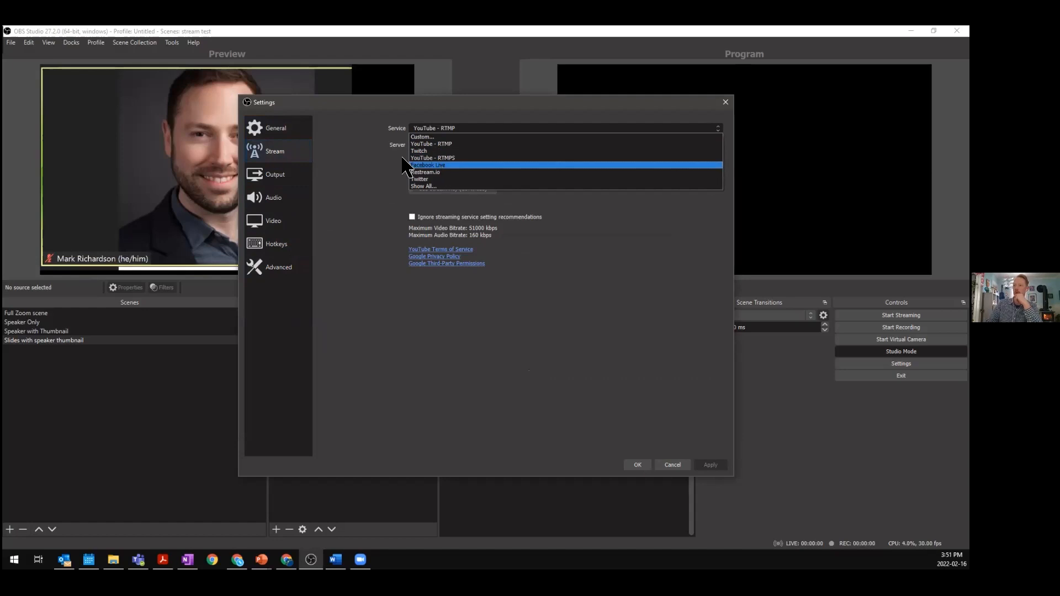
pyautogui.click(427, 159)
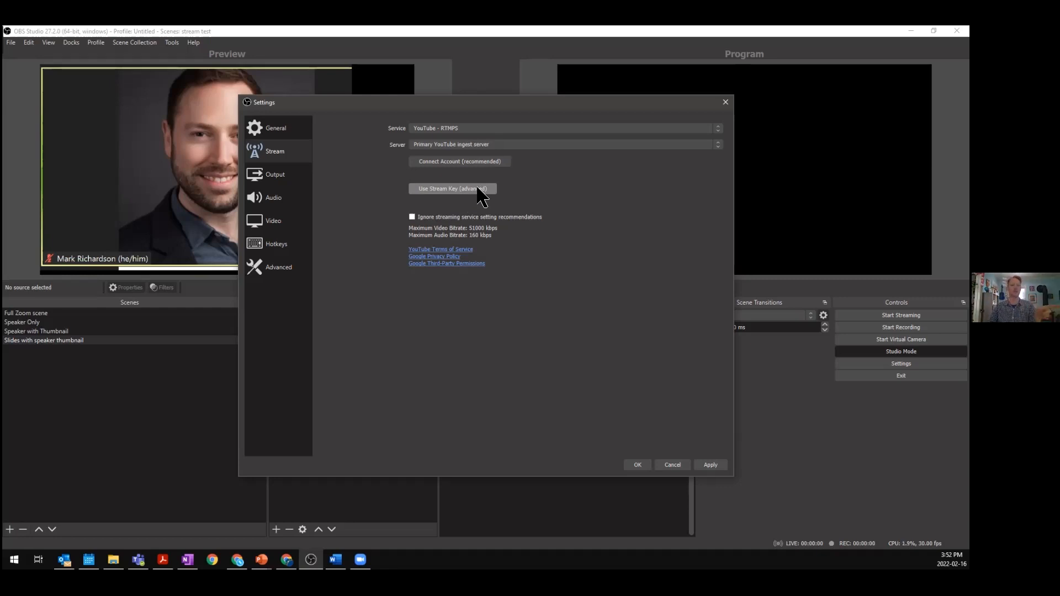
# - Switch the stream settings to stream key entry, then apply and close the settings
pyautogui.click(463, 189)
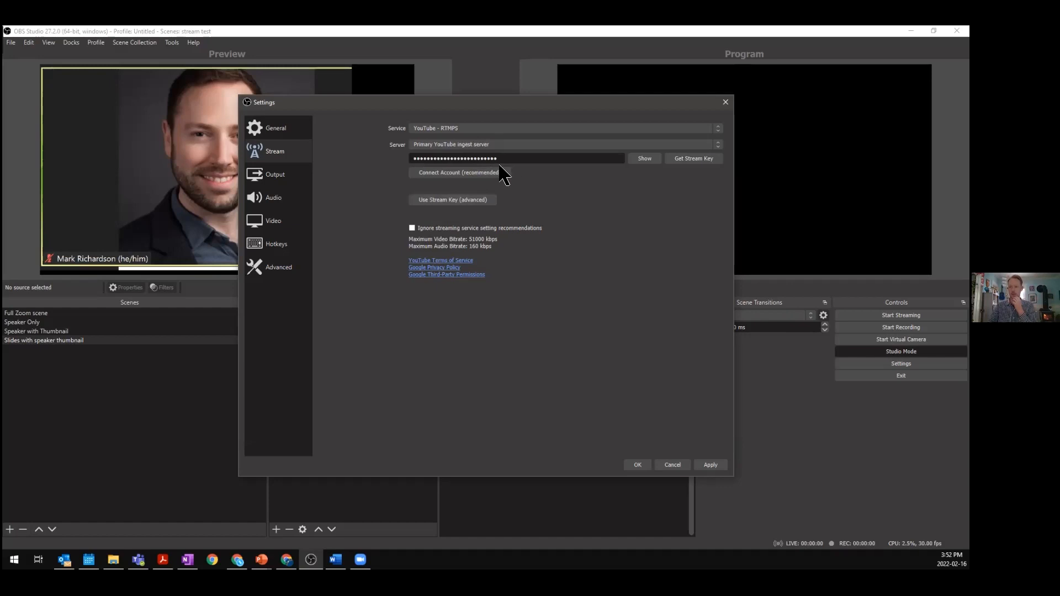
pyautogui.click(529, 160)
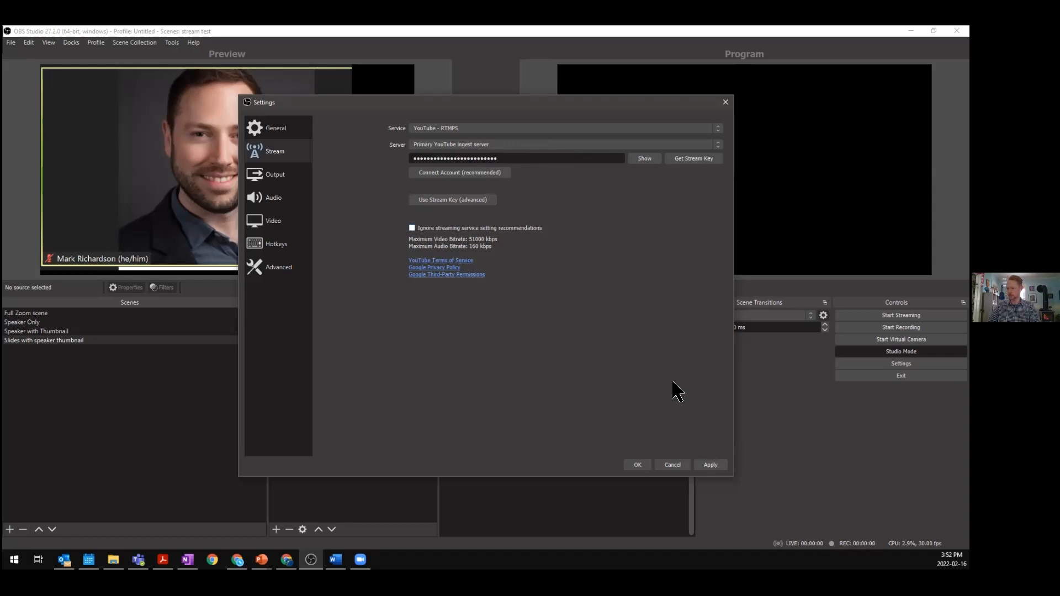
pyautogui.click(717, 468)
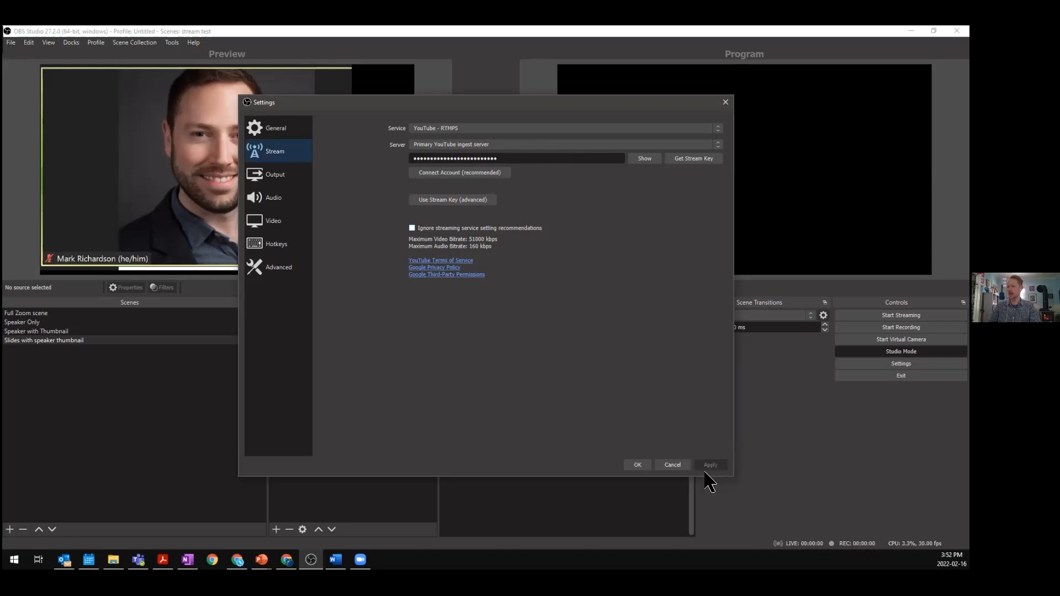
pyautogui.click(639, 467)
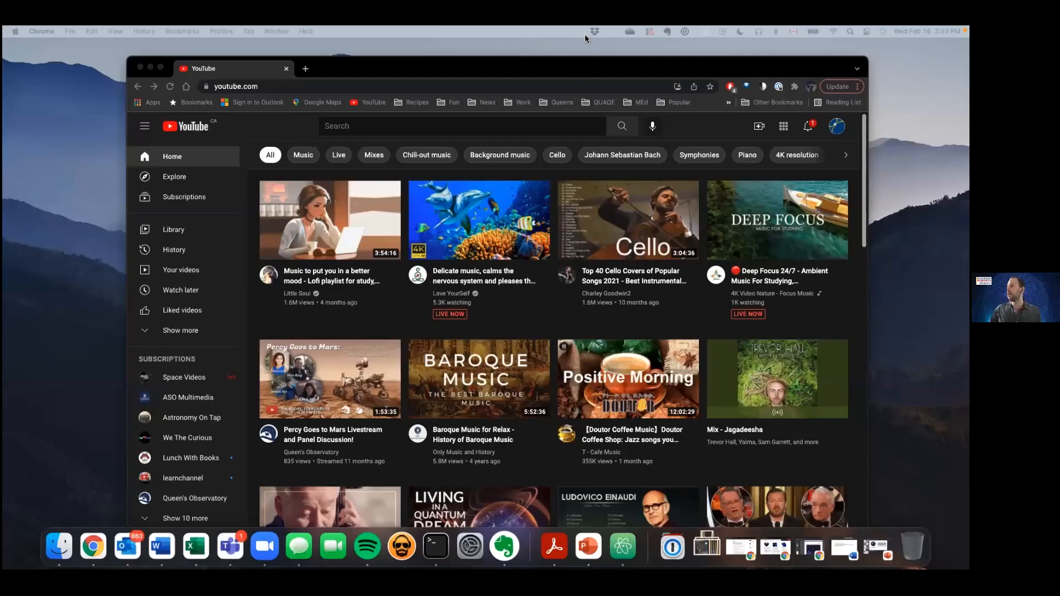
# - Switch to YouTube in Chrome on the other computer and start going live from the create menu
pyautogui.moveTo(578, 63); pyautogui.dragTo(574, 36)
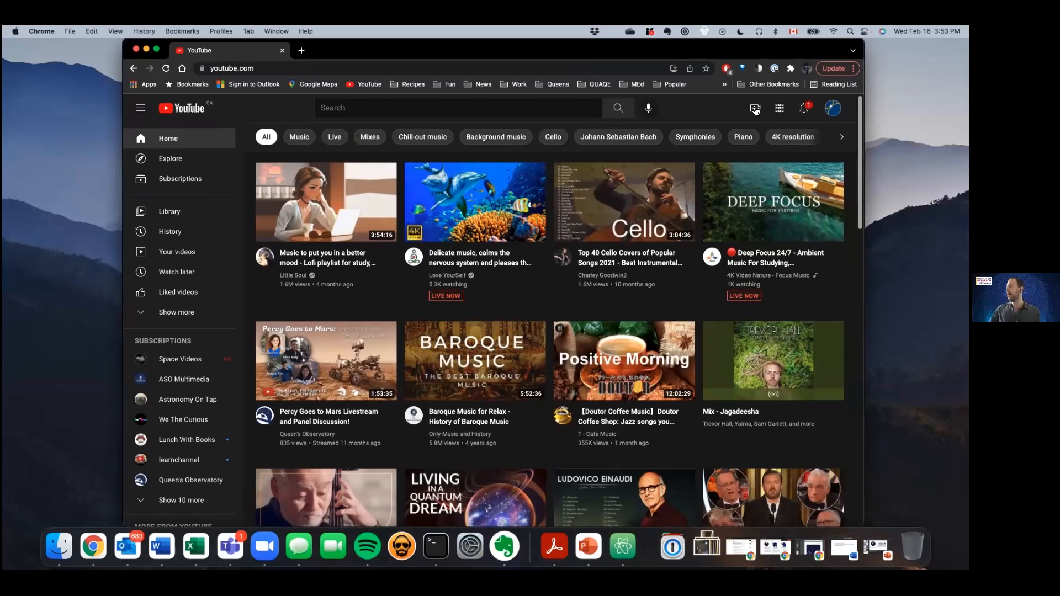
pyautogui.moveTo(750, 55); pyautogui.dragTo(730, 56)
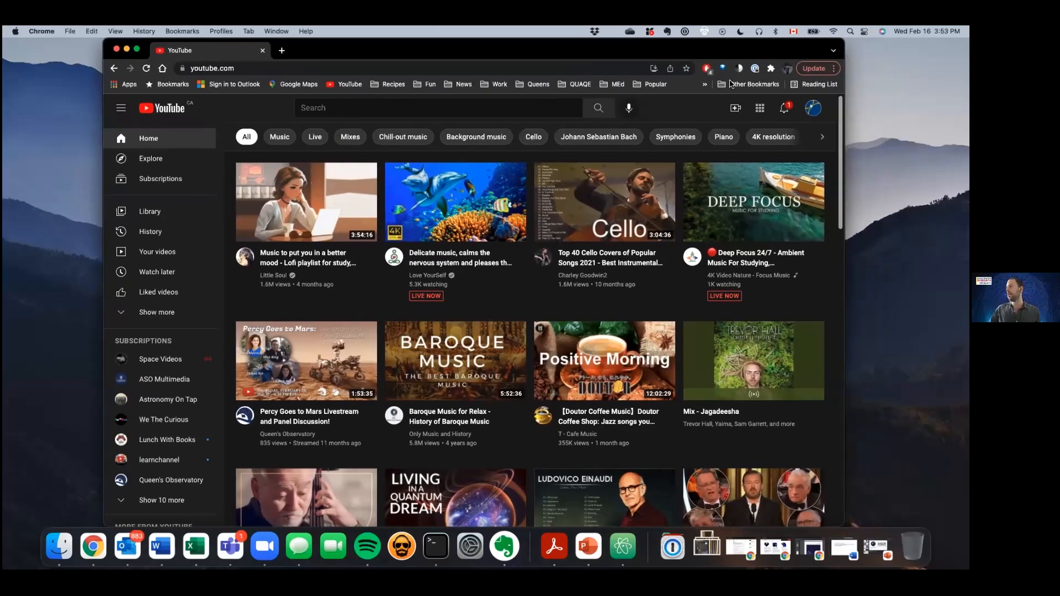
pyautogui.click(736, 109)
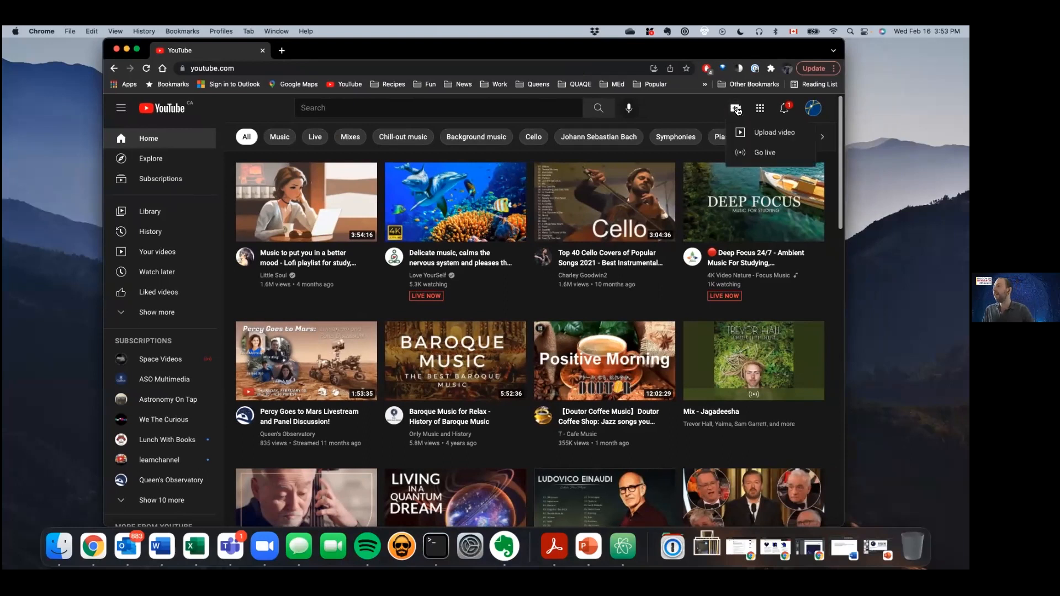
pyautogui.click(765, 153)
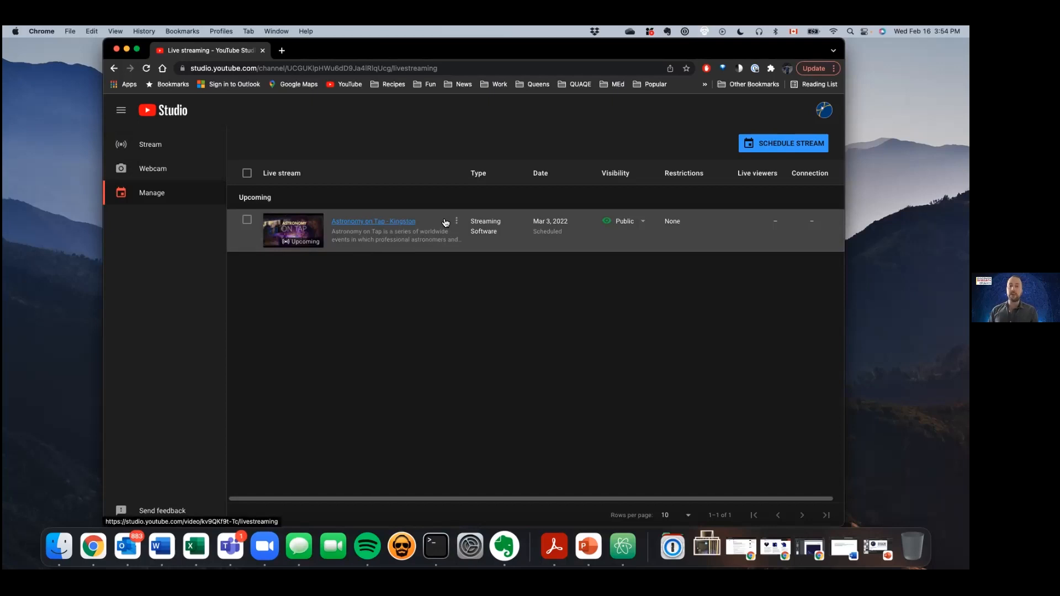
# - Open the Stream page in YouTube Studio and copy the stream key
pyautogui.click(165, 146)
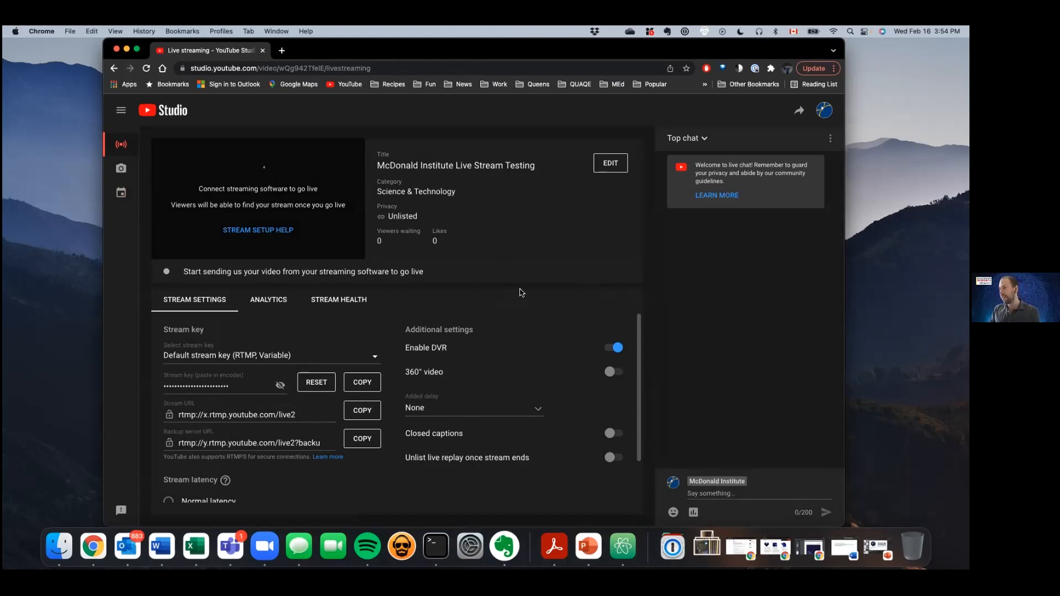
pyautogui.moveTo(417, 215); pyautogui.dragTo(374, 218)
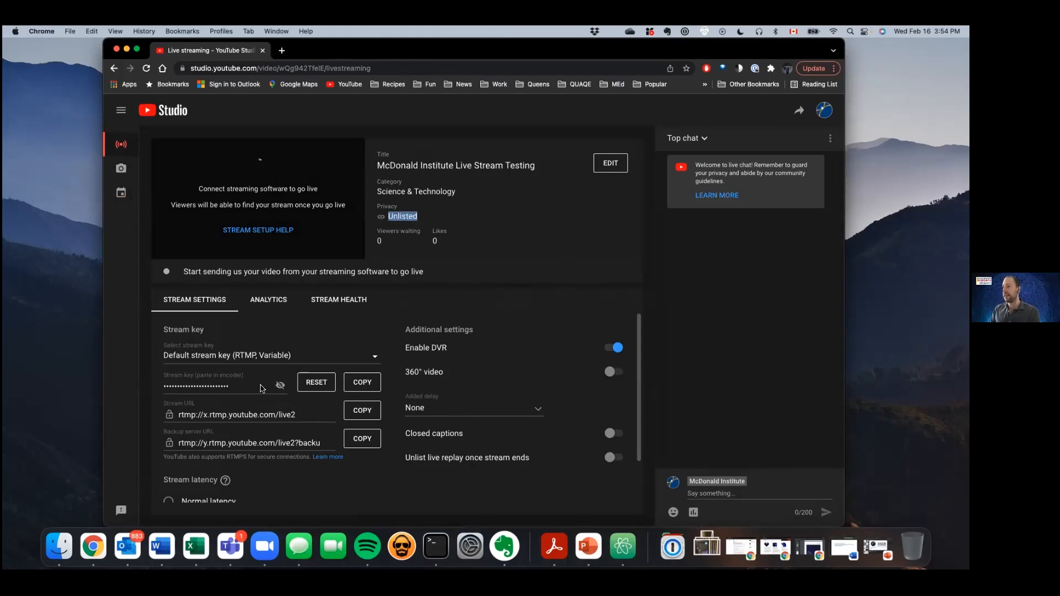
pyautogui.click(370, 385)
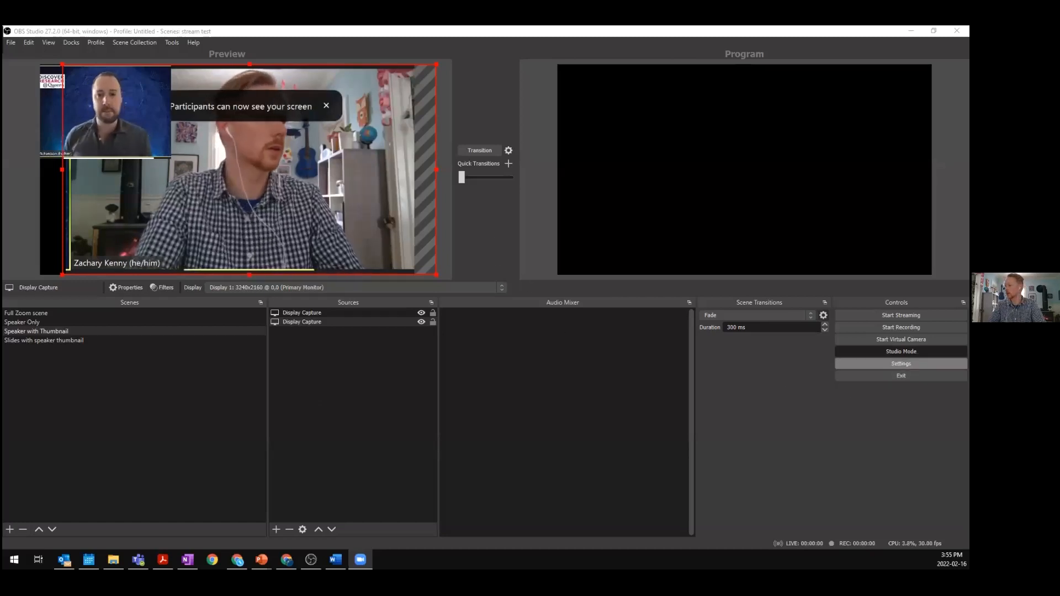
# - Paste the YouTube stream key into the stream key field of the stream settings, apply and close
pyautogui.click(901, 363)
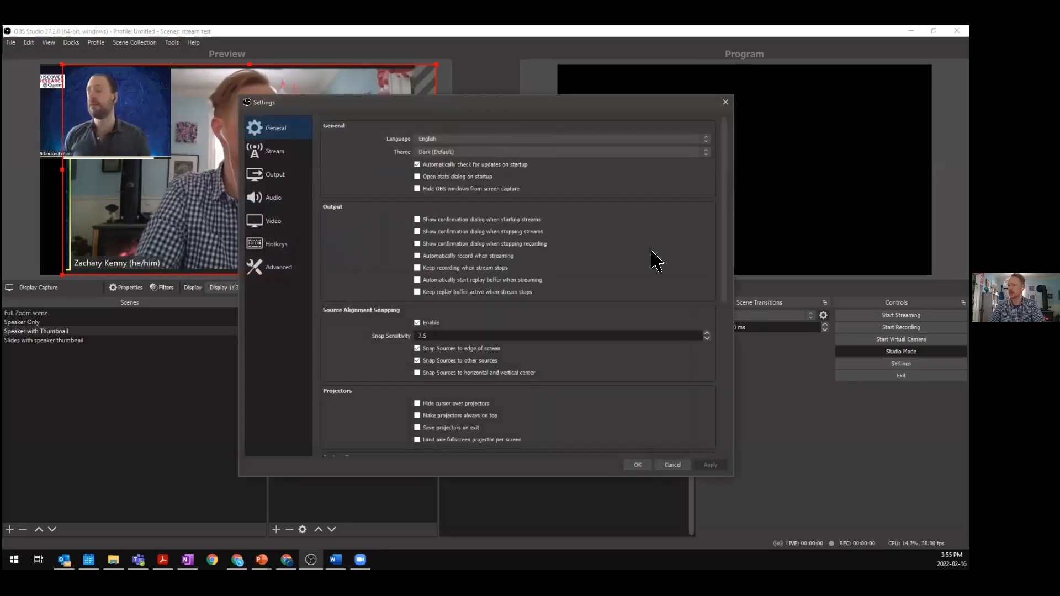
pyautogui.click(303, 153)
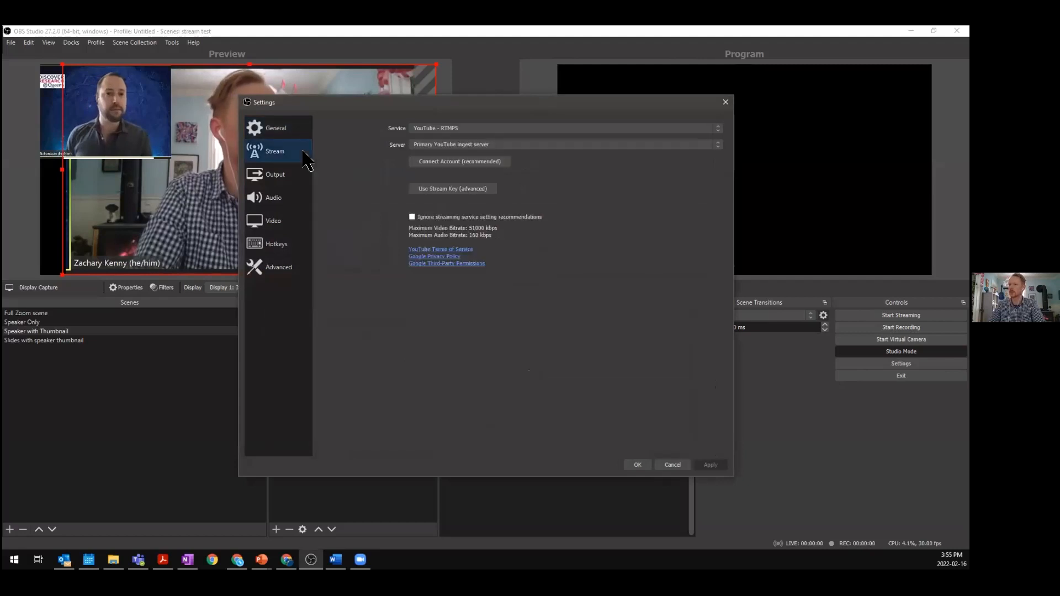
pyautogui.click(450, 190)
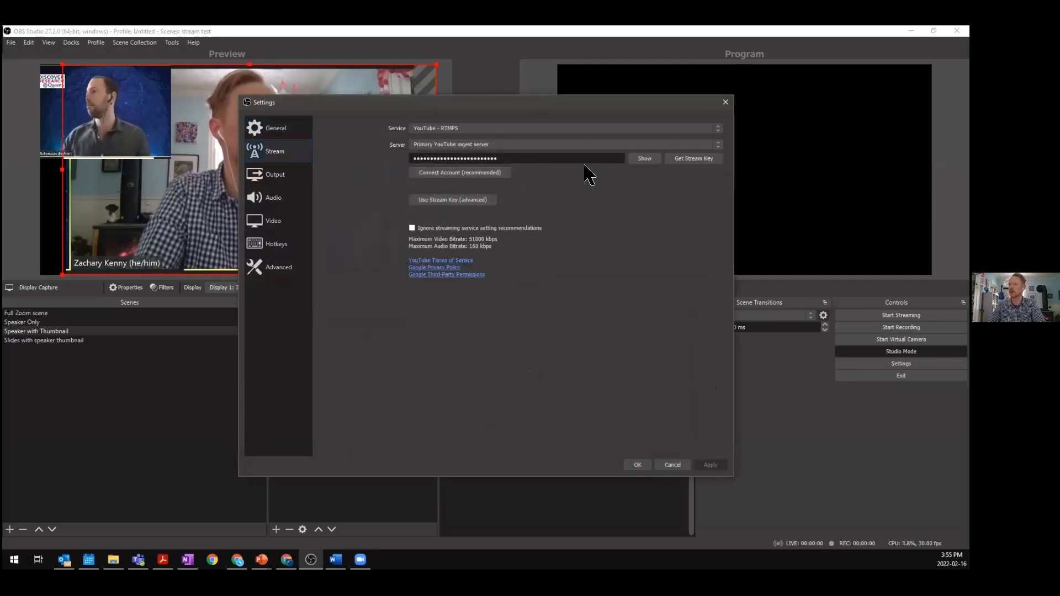
pyautogui.moveTo(573, 159); pyautogui.dragTo(417, 159)
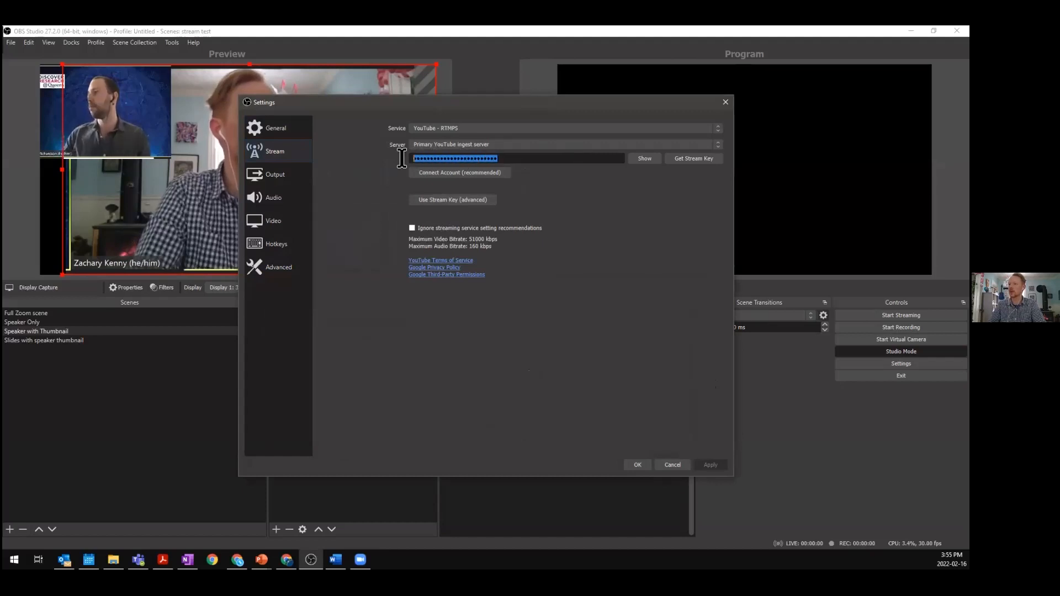
pyautogui.hotkey('ctrl', 'v')
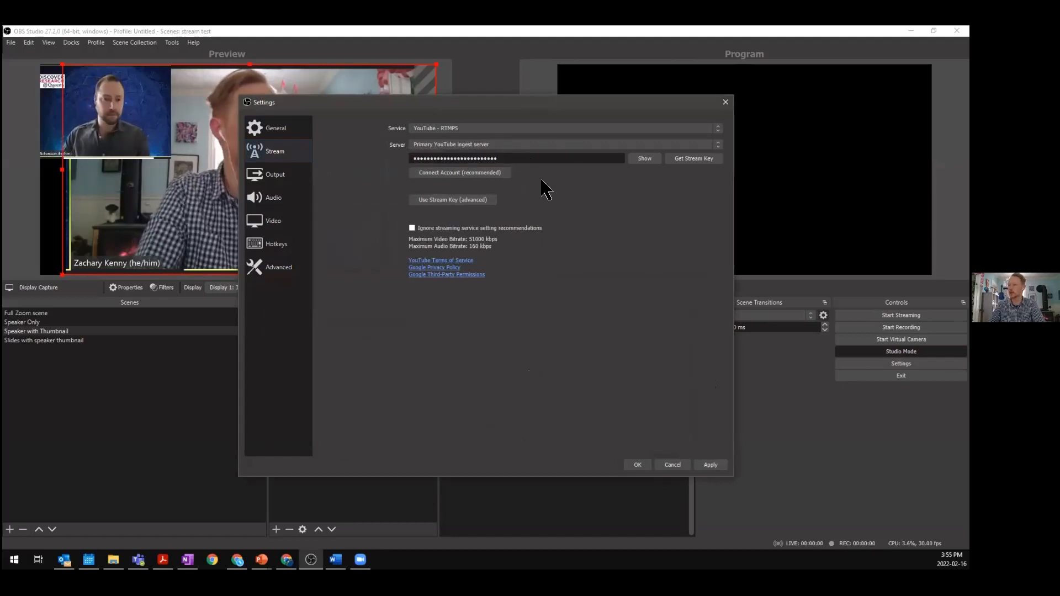
pyautogui.click(717, 467)
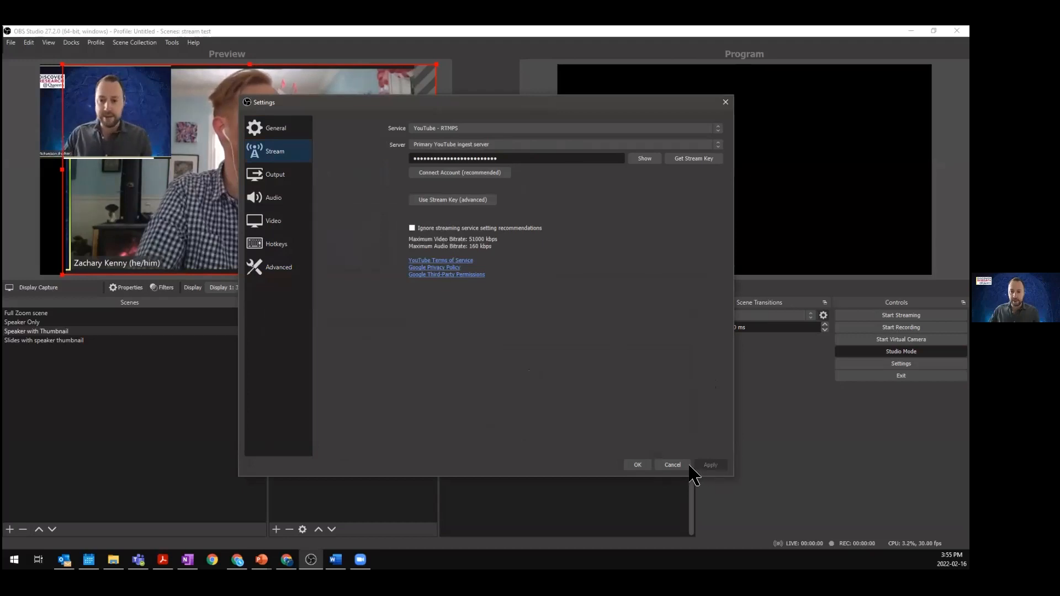
pyautogui.click(638, 465)
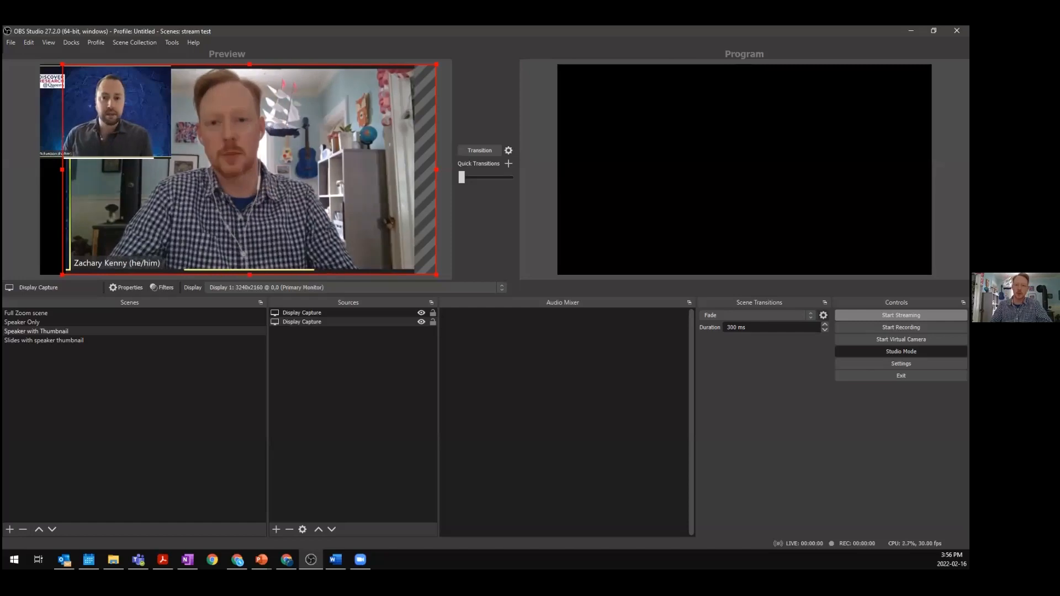
# - Start streaming and transition Speaker with Thumbnail, then Speaker Only, into the program output
pyautogui.click(901, 315)
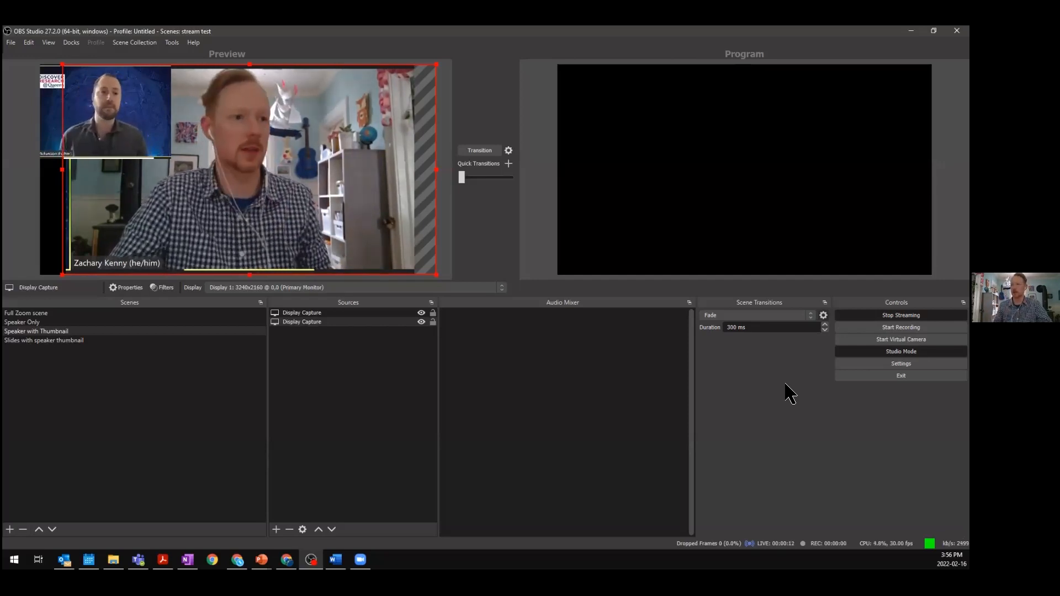
pyautogui.click(301, 369)
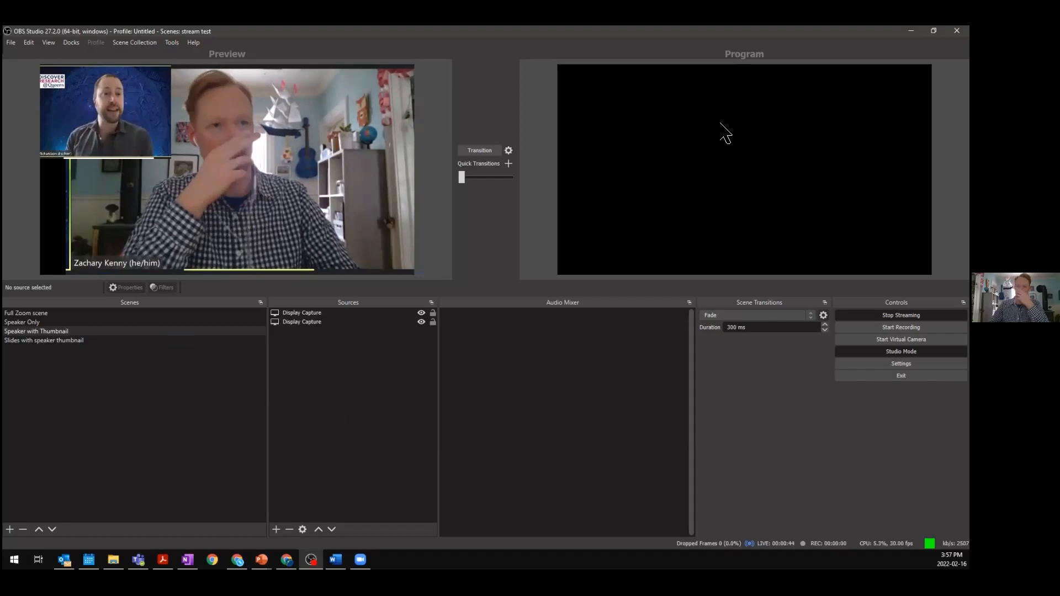
pyautogui.click(487, 155)
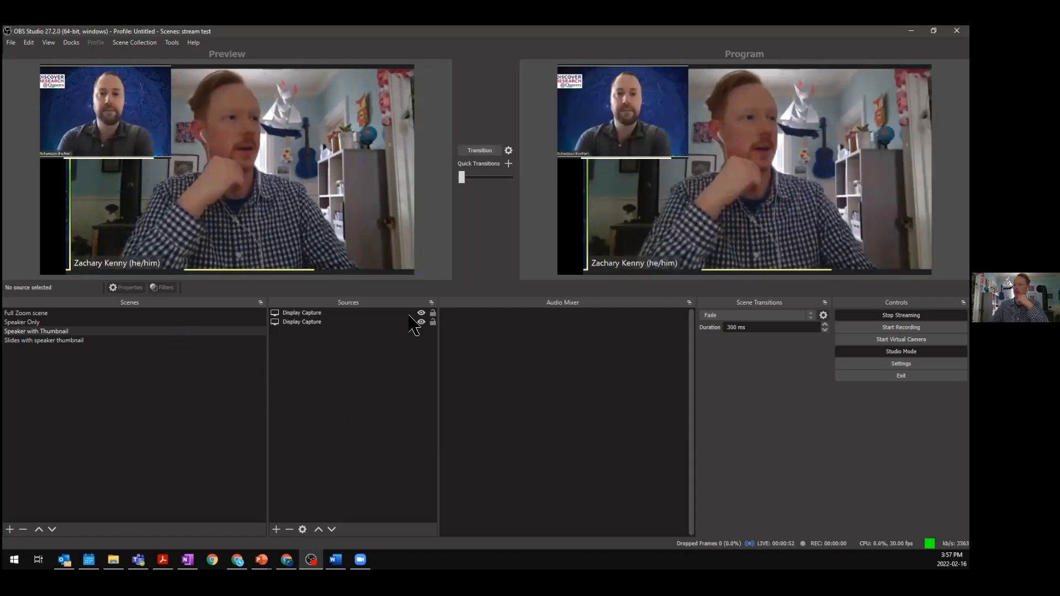
pyautogui.click(160, 322)
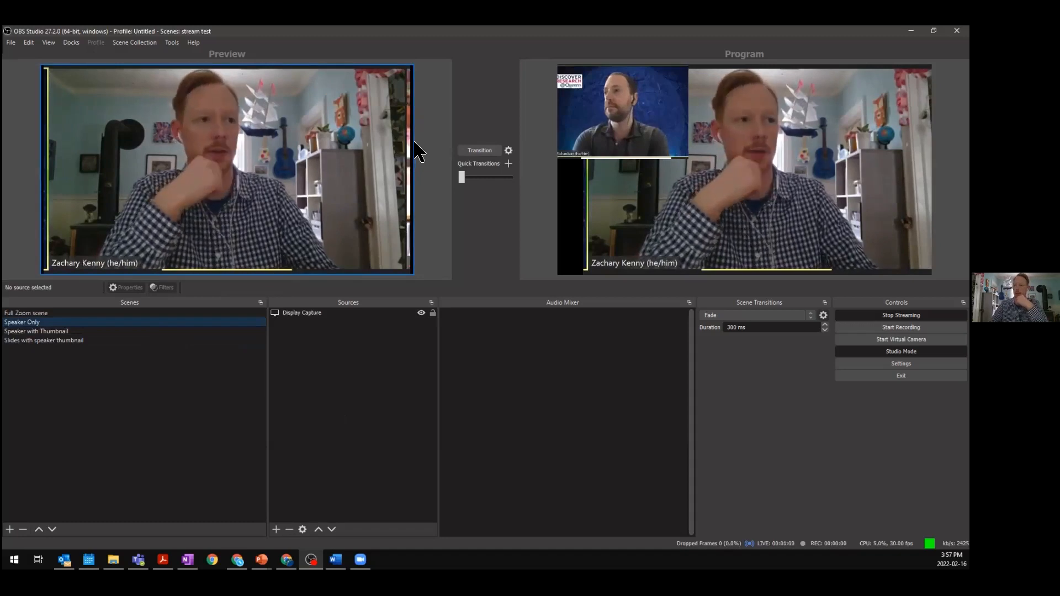
pyautogui.click(480, 151)
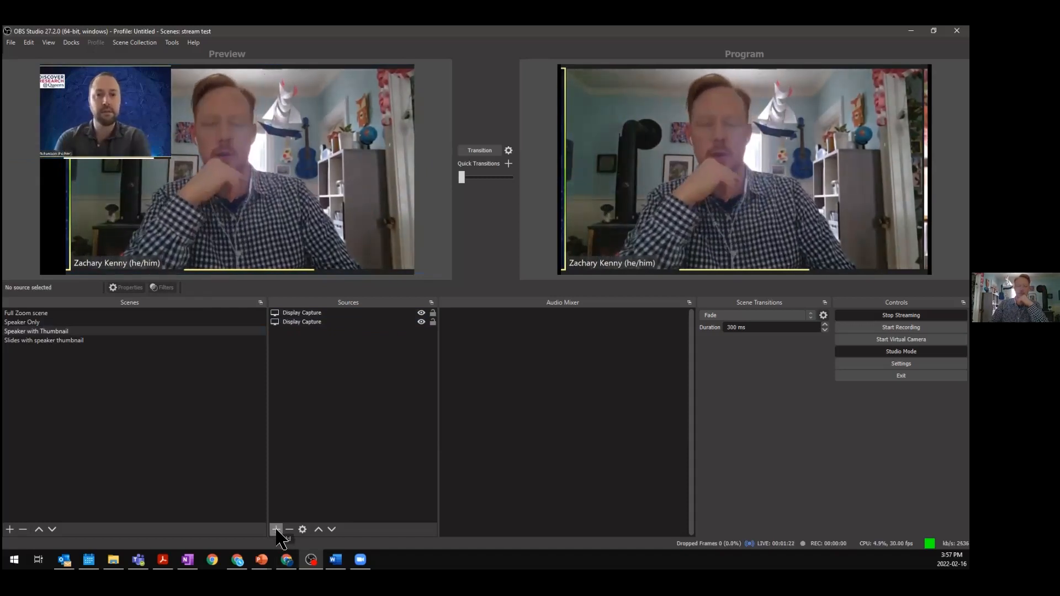
# - Add an Audio Output Capture source named Zoom audio and set its device to CABLE-A Input (VB-Audio Cable A)
pyautogui.click(276, 530)
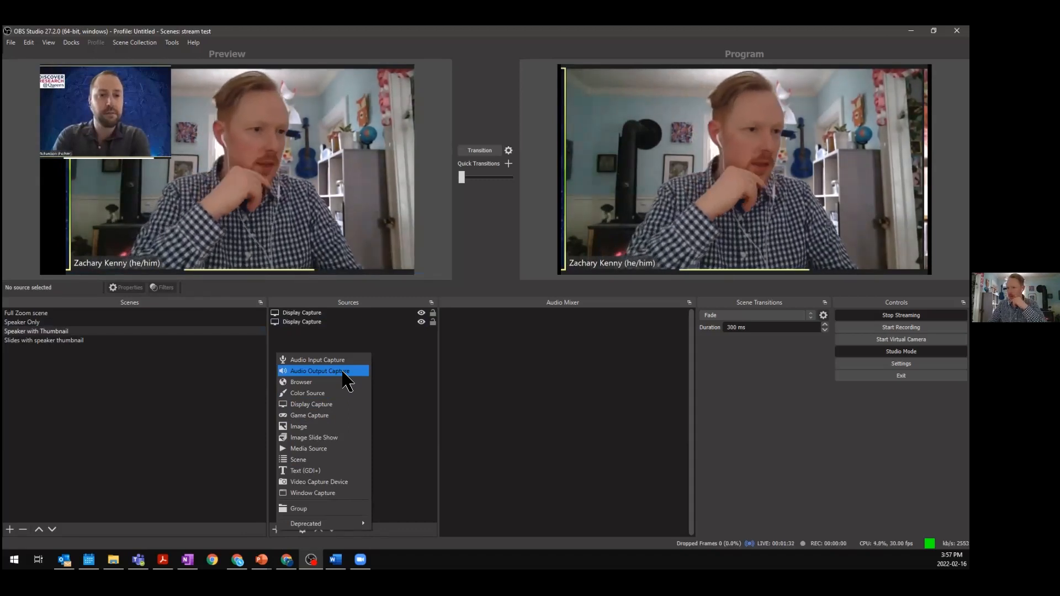
pyautogui.click(344, 374)
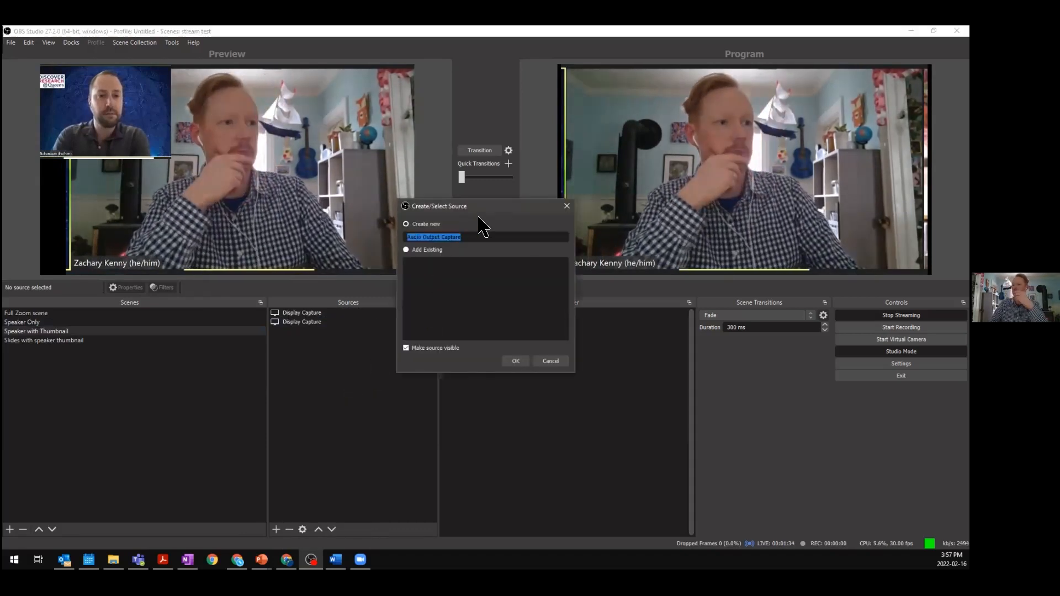
pyautogui.write('Z')
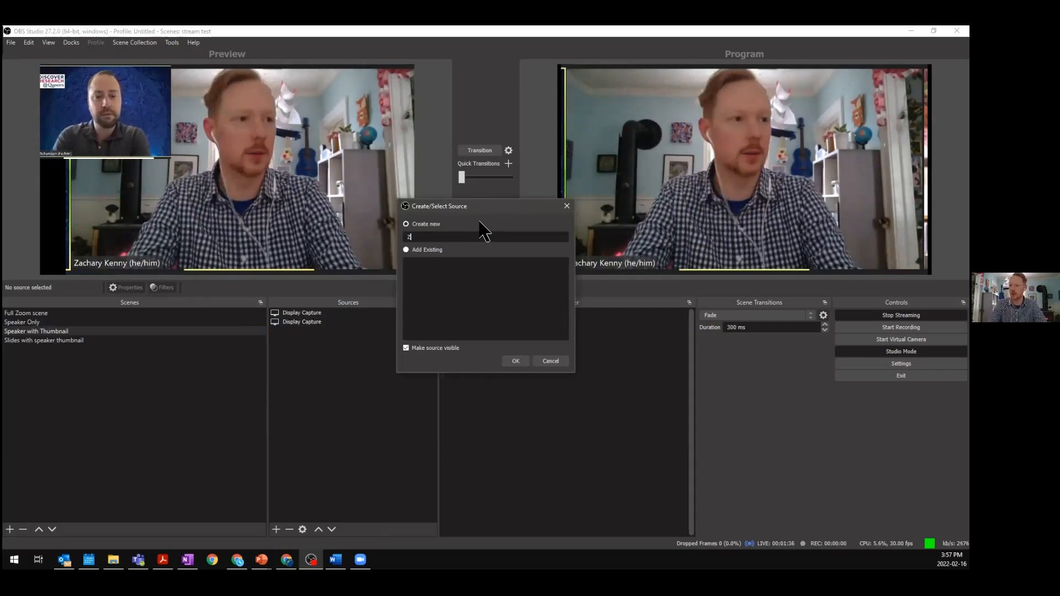
pyautogui.write('oom audio')
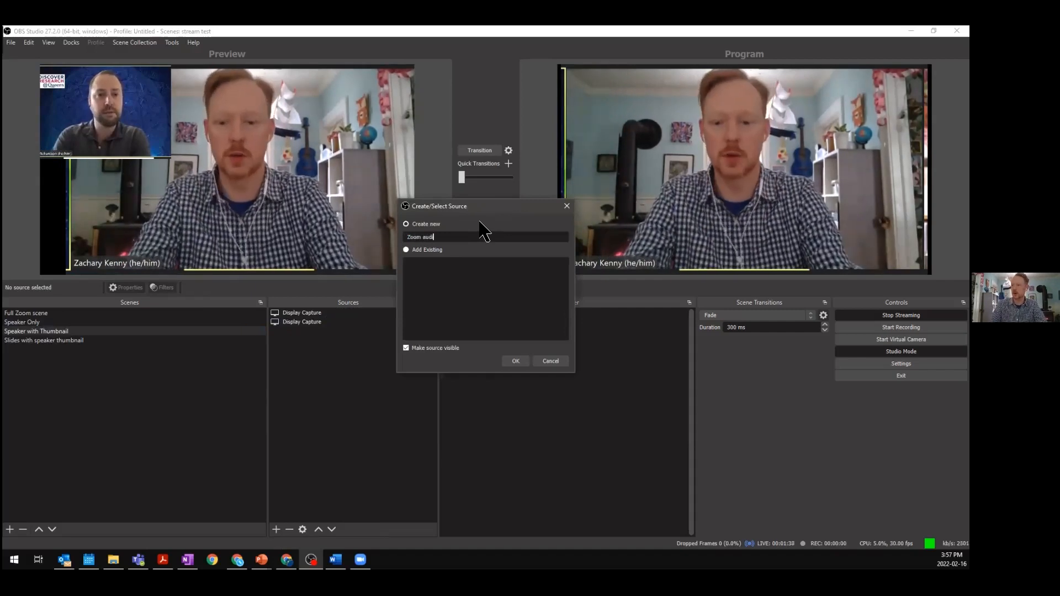
pyautogui.click(524, 362)
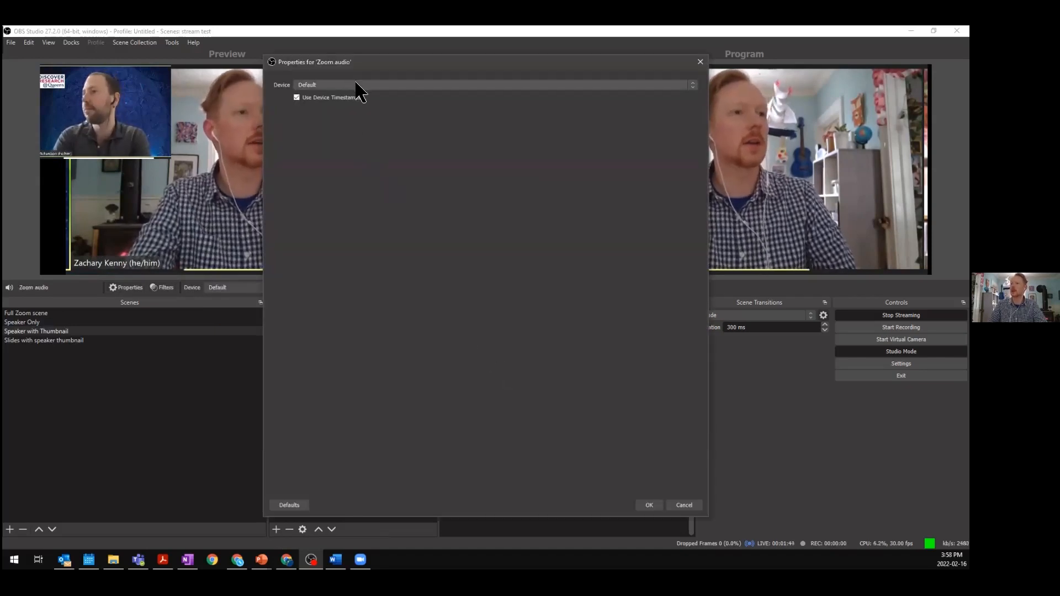
pyautogui.click(360, 88)
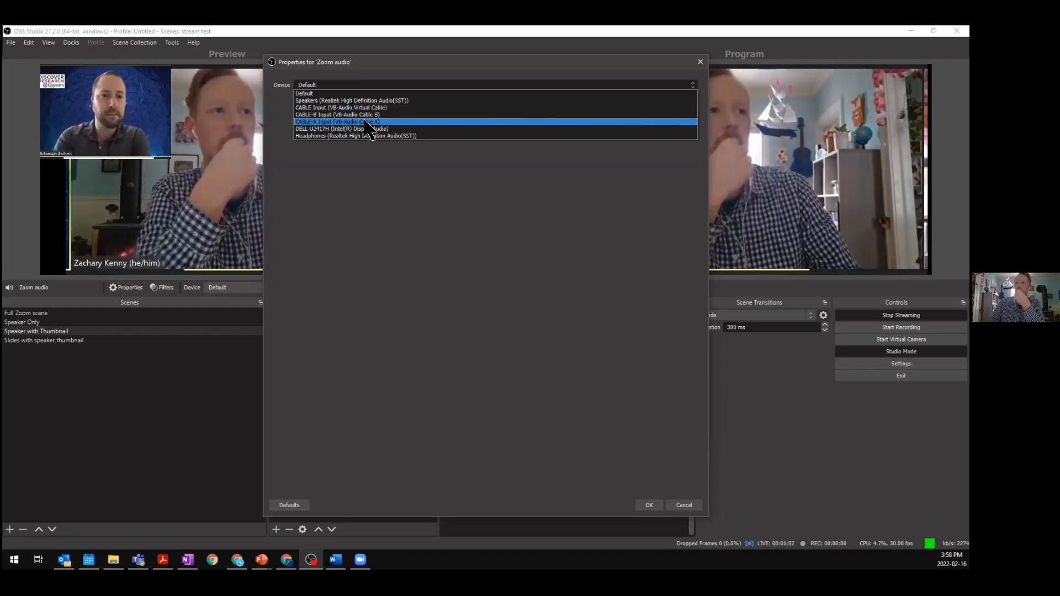
pyautogui.click(366, 122)
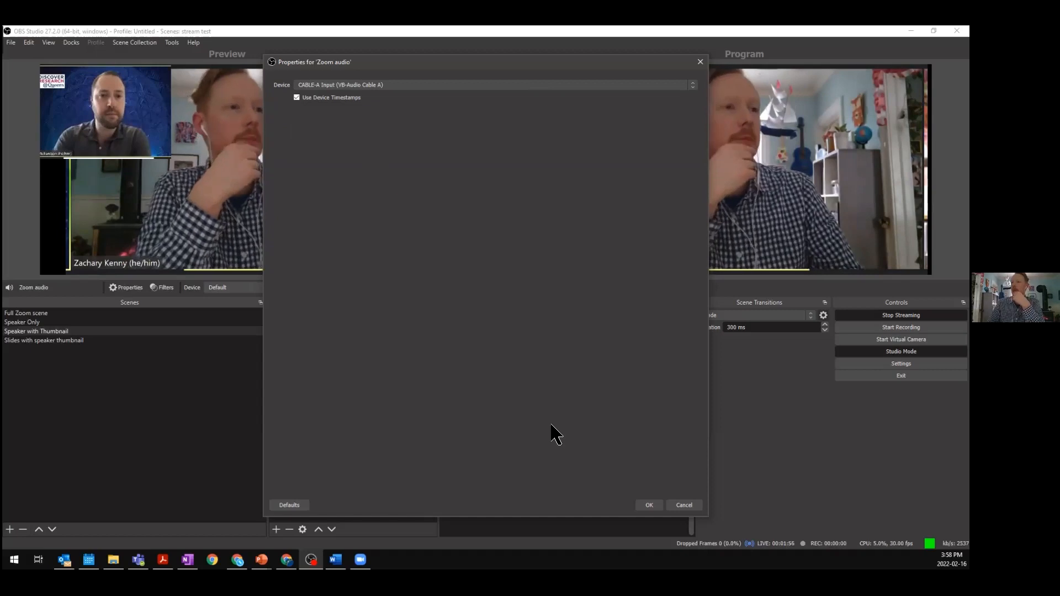
pyautogui.click(650, 506)
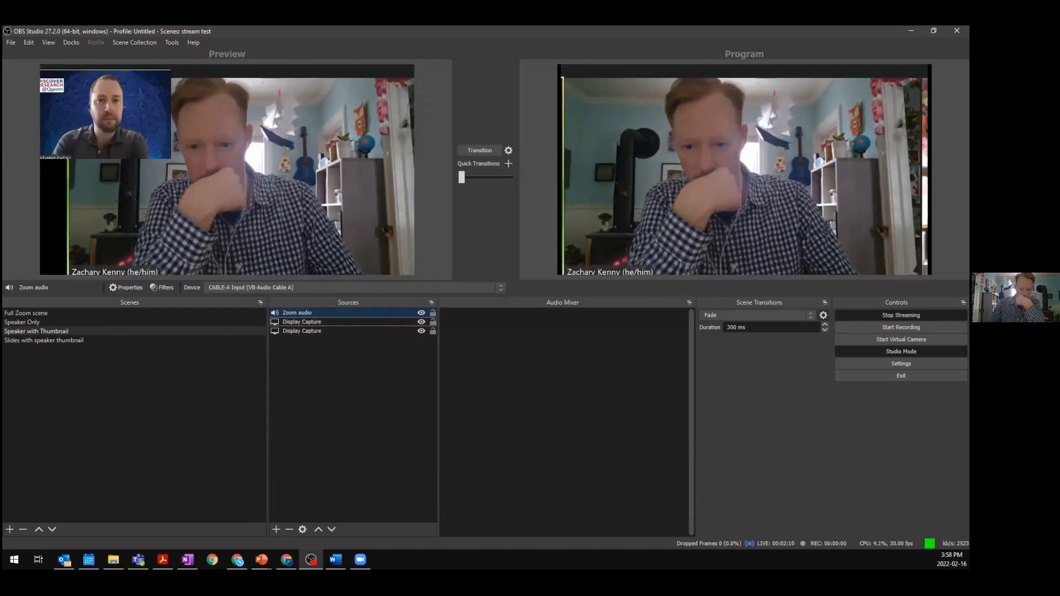
# - Create an audio input source named zoom and set its device to CABLE-B Output (VB-Audio Cable B)
pyautogui.hotkey('alt', 'Tab')
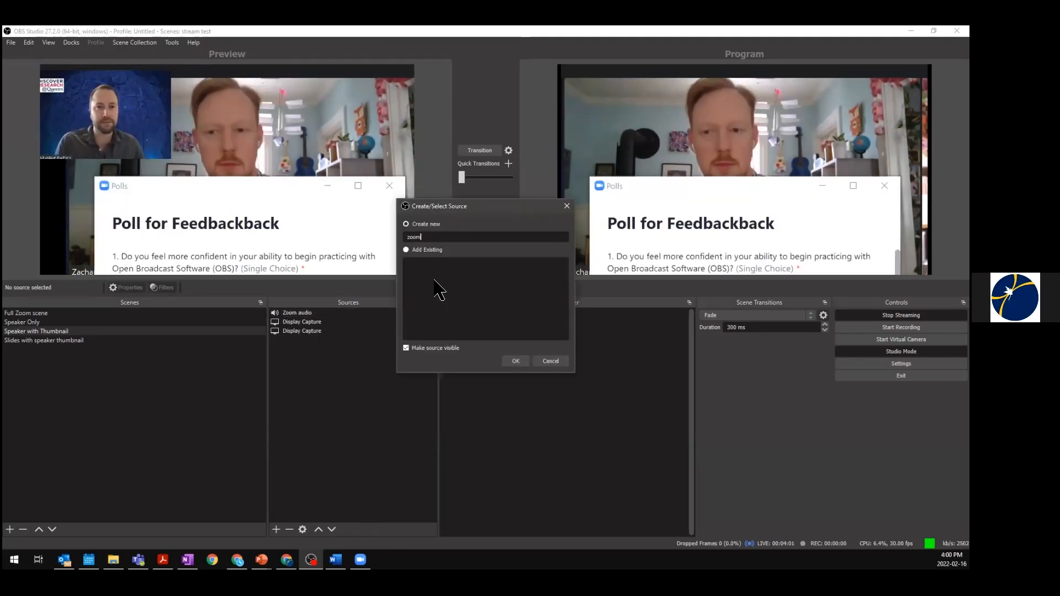
pyautogui.press('Return')
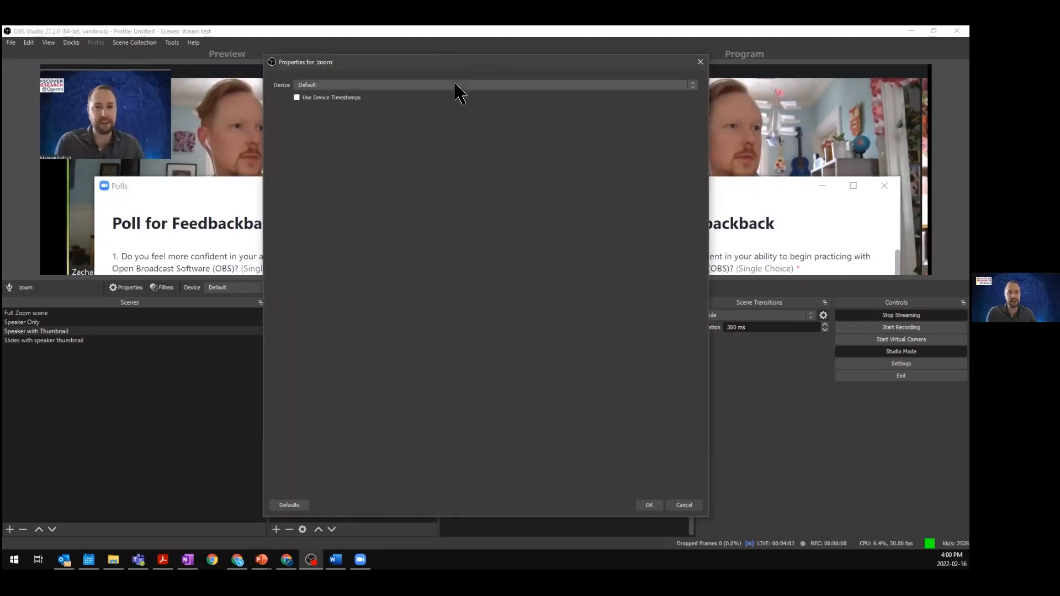
pyautogui.click(456, 84)
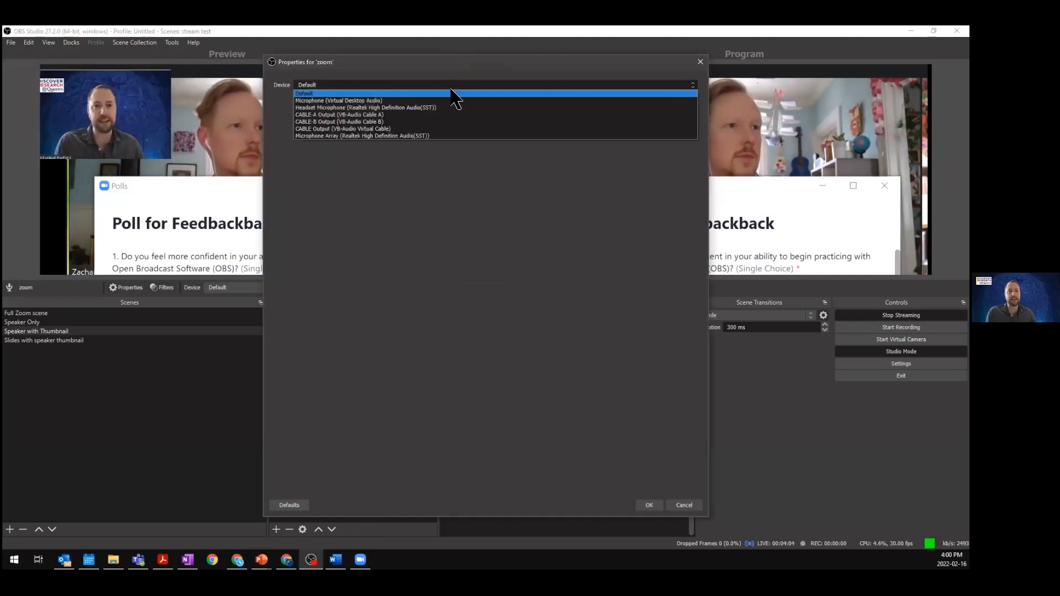
pyautogui.click(439, 120)
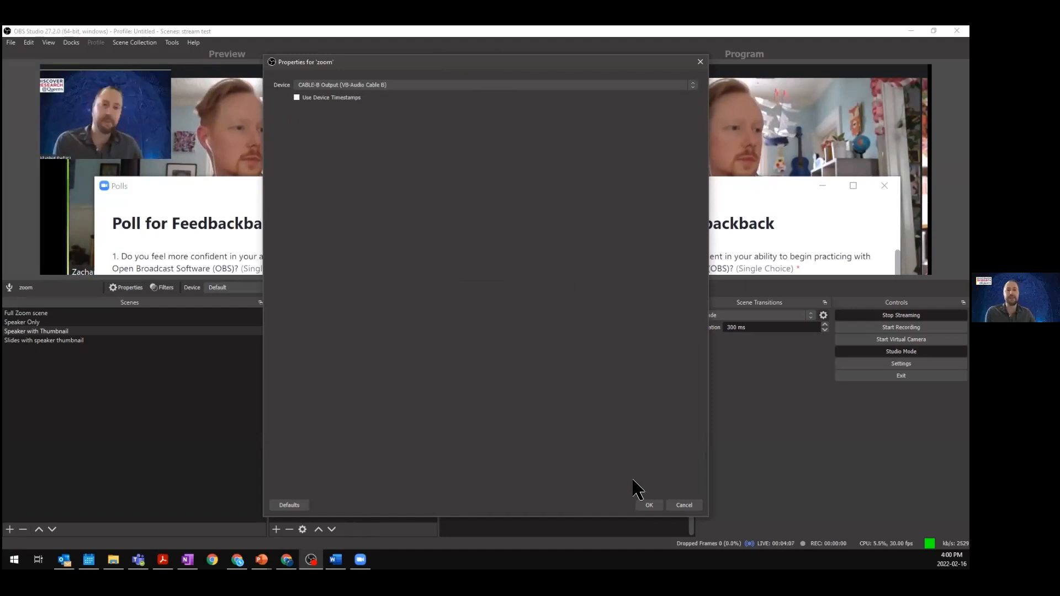
pyautogui.click(650, 506)
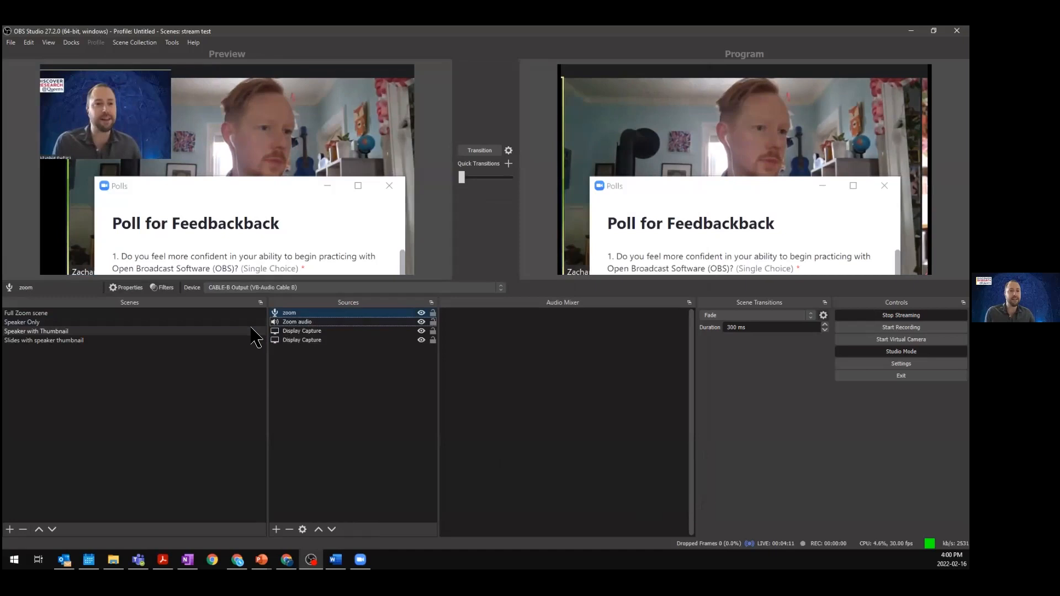
pyautogui.click(304, 322)
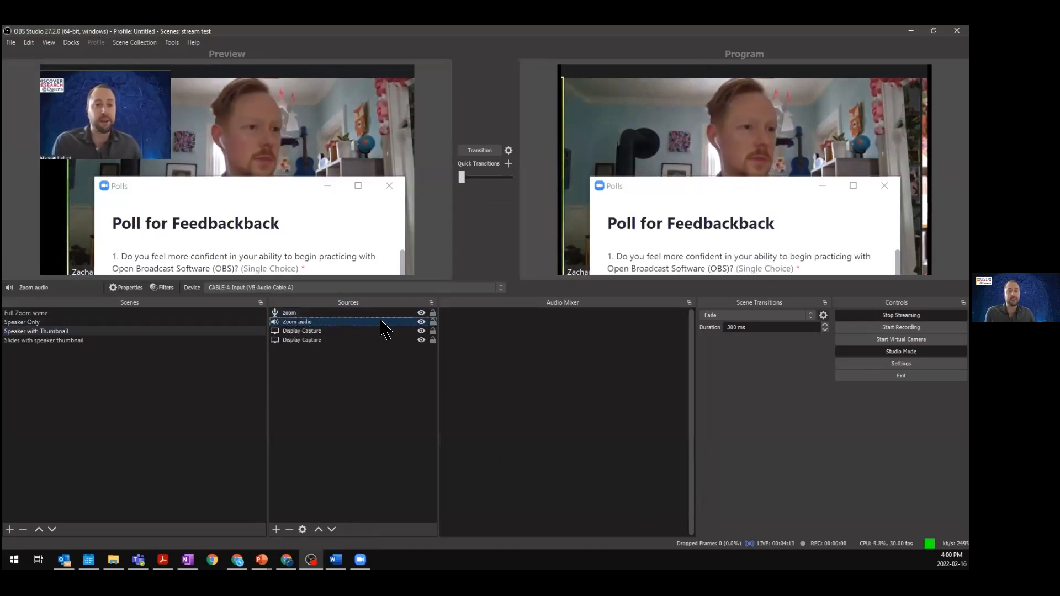
pyautogui.click(474, 325)
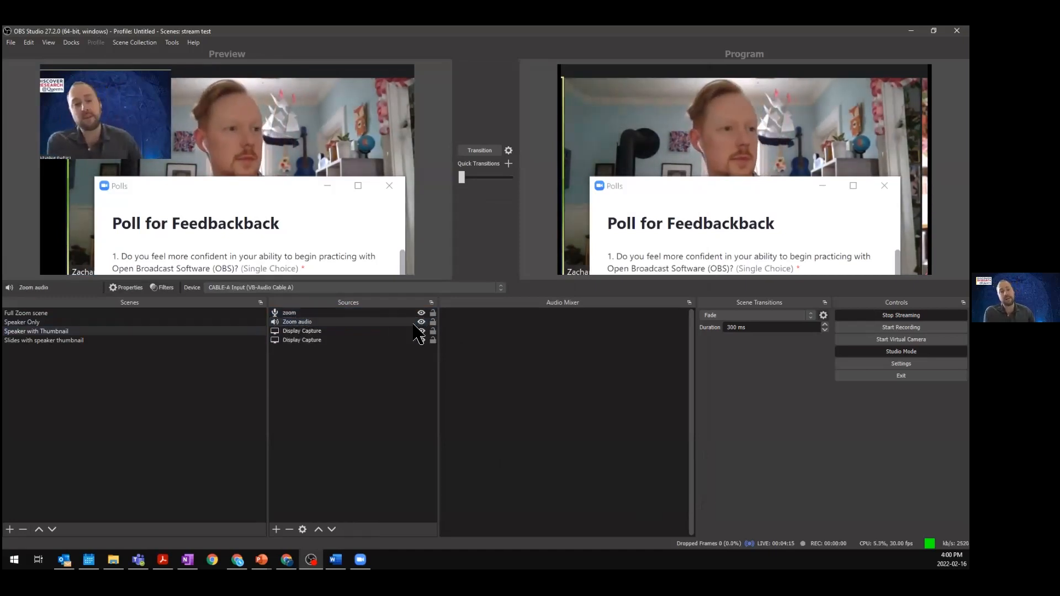
pyautogui.click(397, 321)
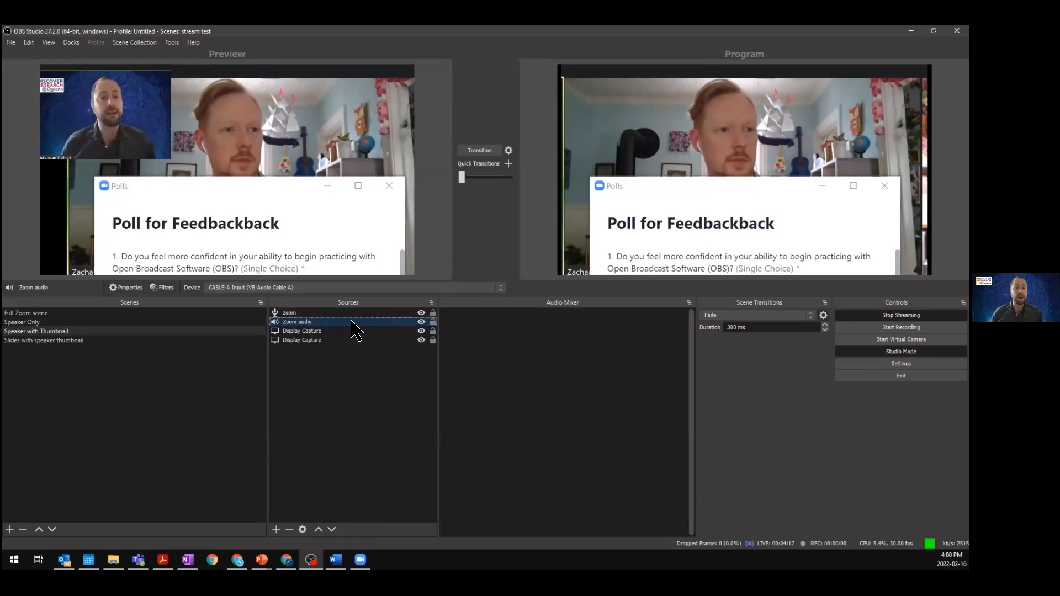